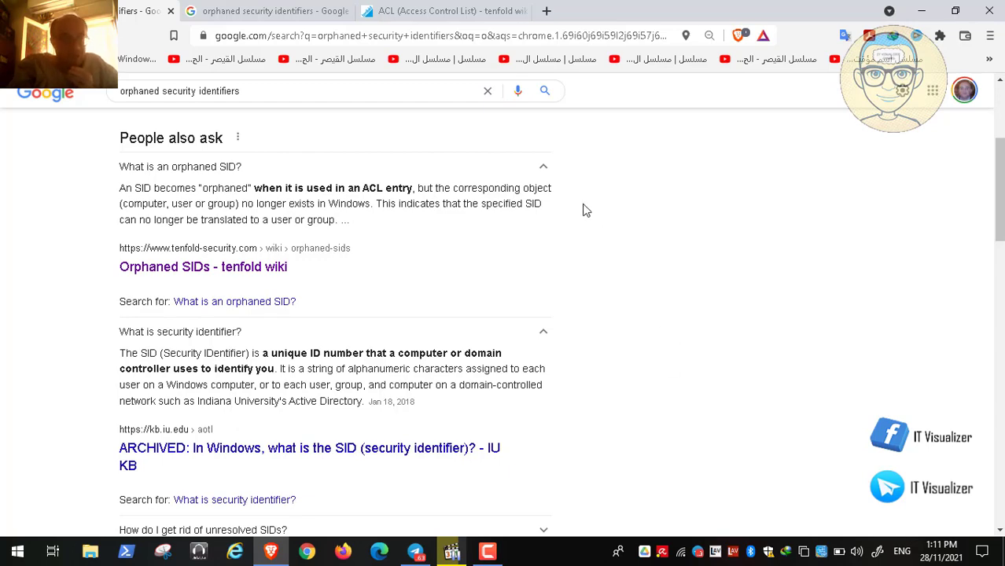
{"action": "left_click", "coordinate": [280, 11]}
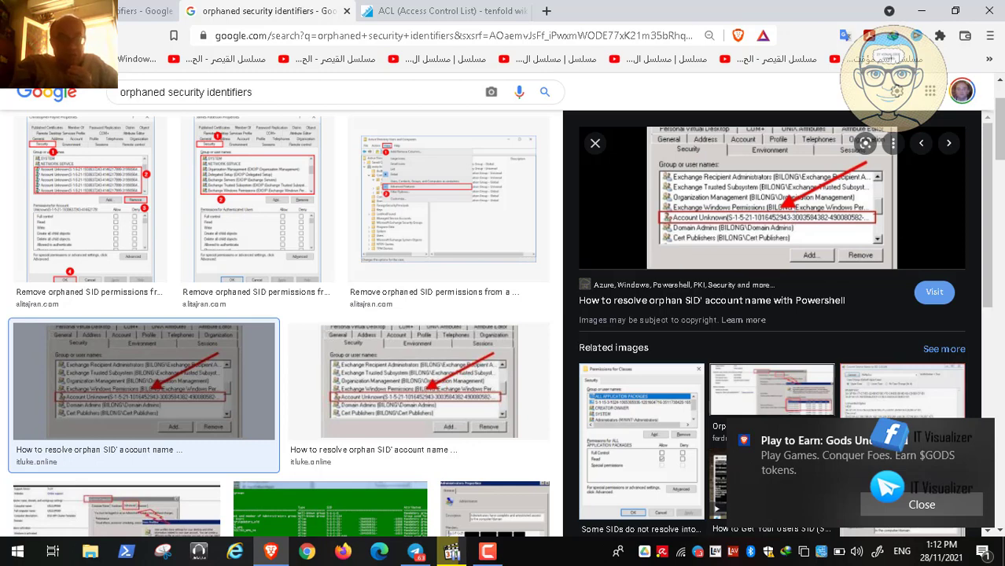
{"action": "left_click", "coordinate": [934, 501]}
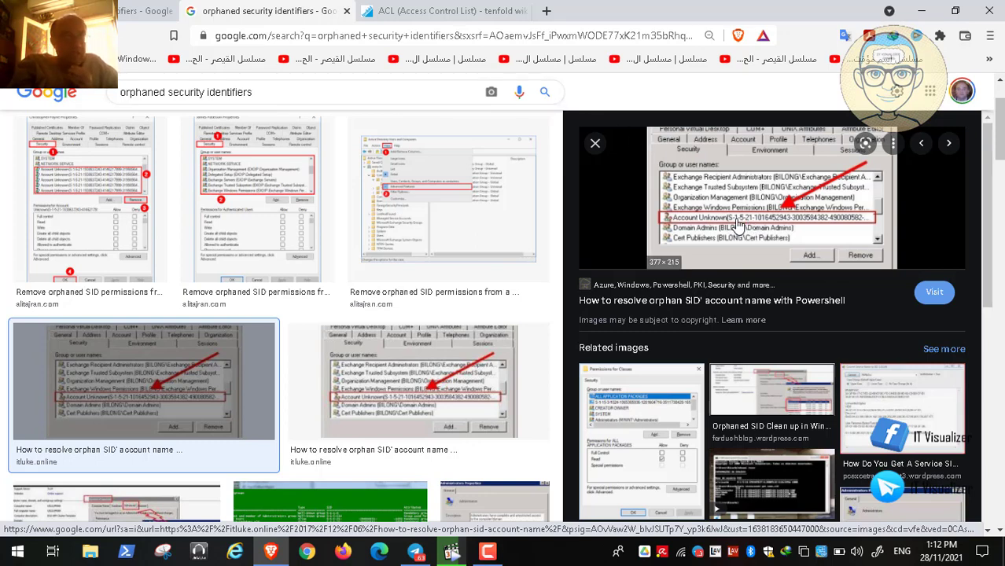
{"action": "left_click", "coordinate": [451, 552]}
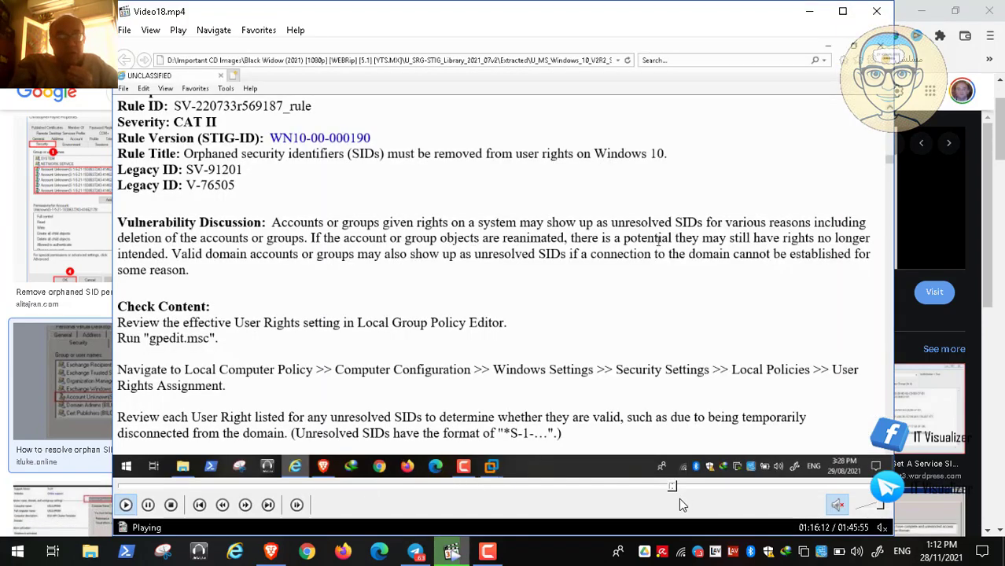
{"action": "left_click", "coordinate": [148, 505]}
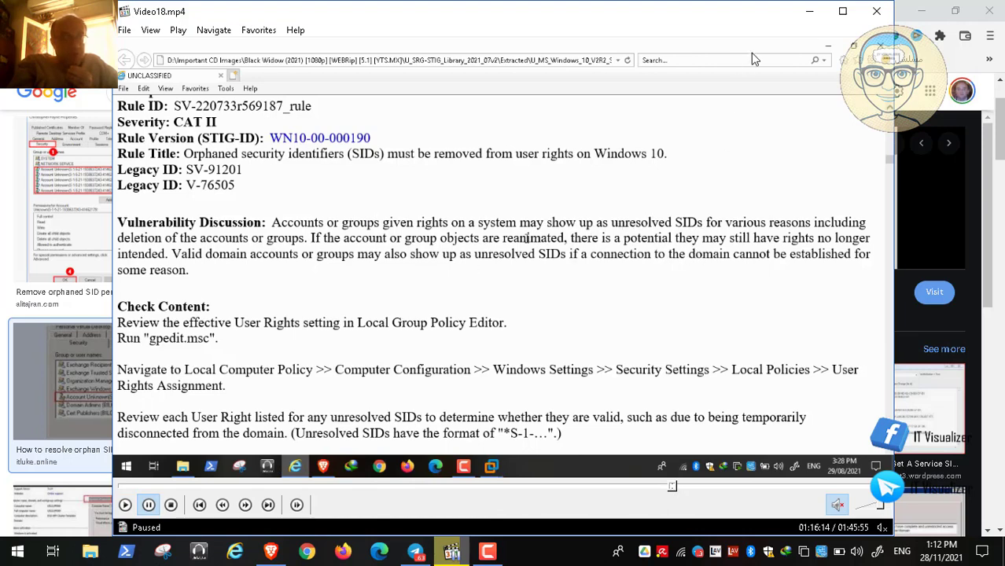
{"action": "left_click", "coordinate": [809, 11]}
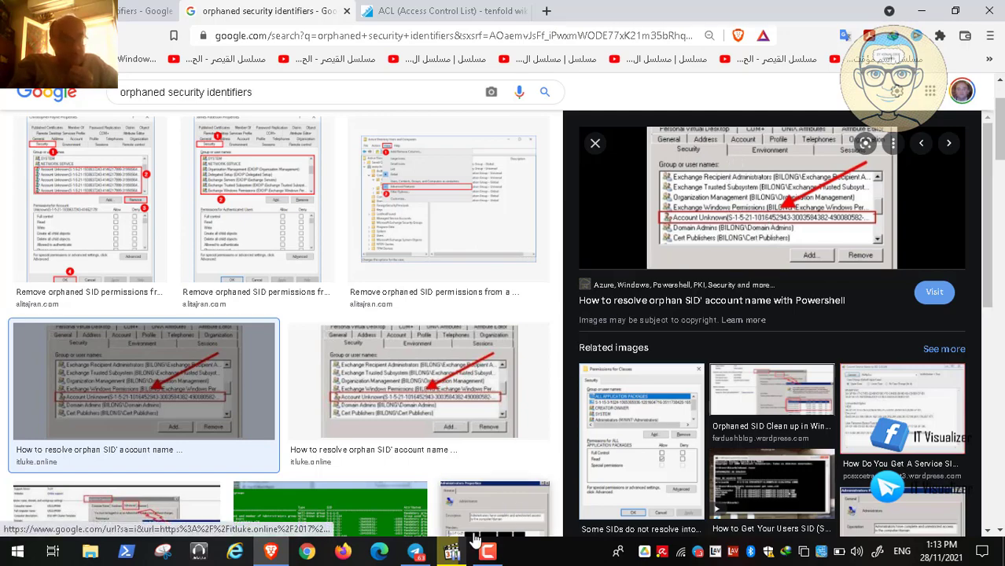
{"action": "left_click", "coordinate": [453, 550]}
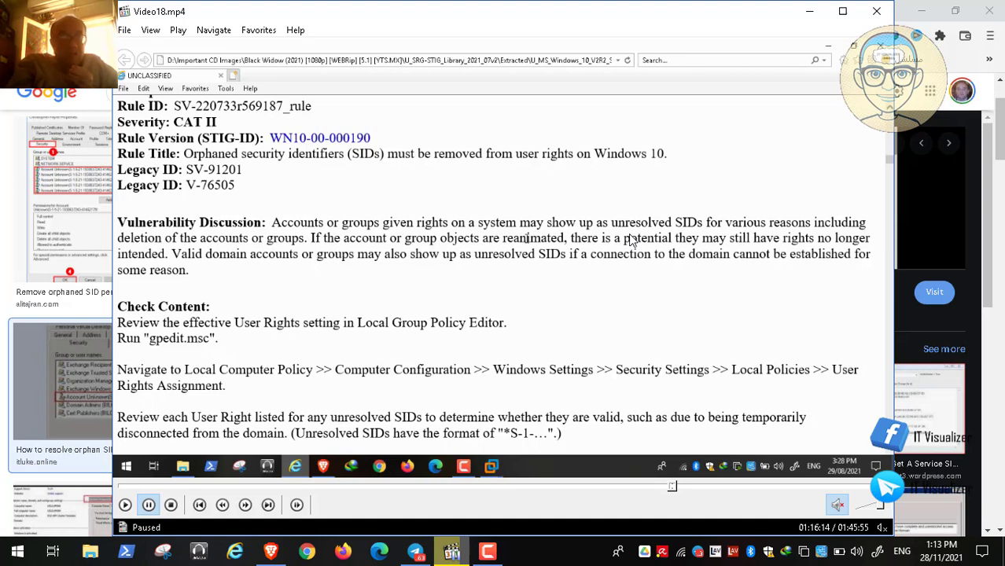
{"action": "left_click", "coordinate": [807, 11]}
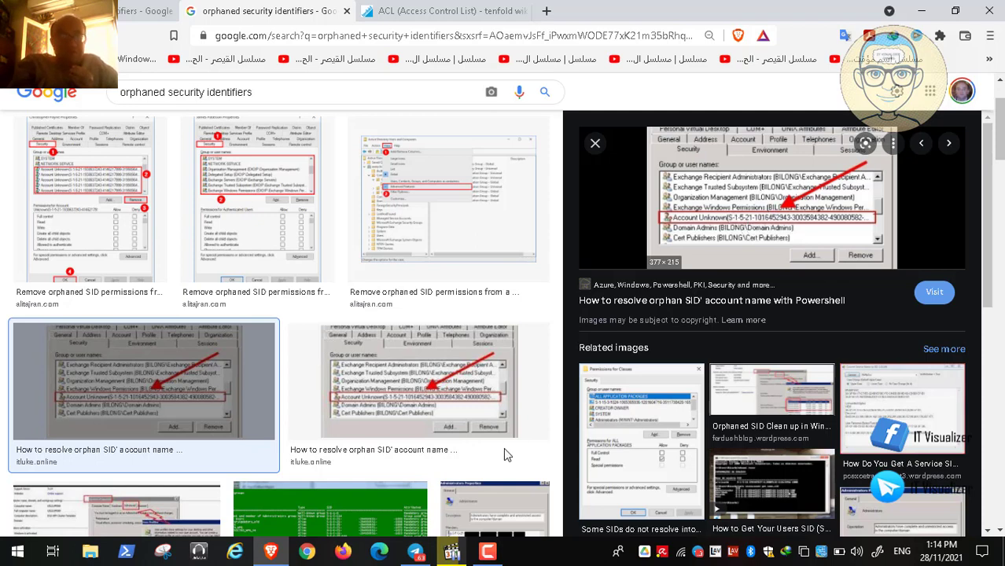
{"action": "mouse_move", "coordinate": [453, 553]}
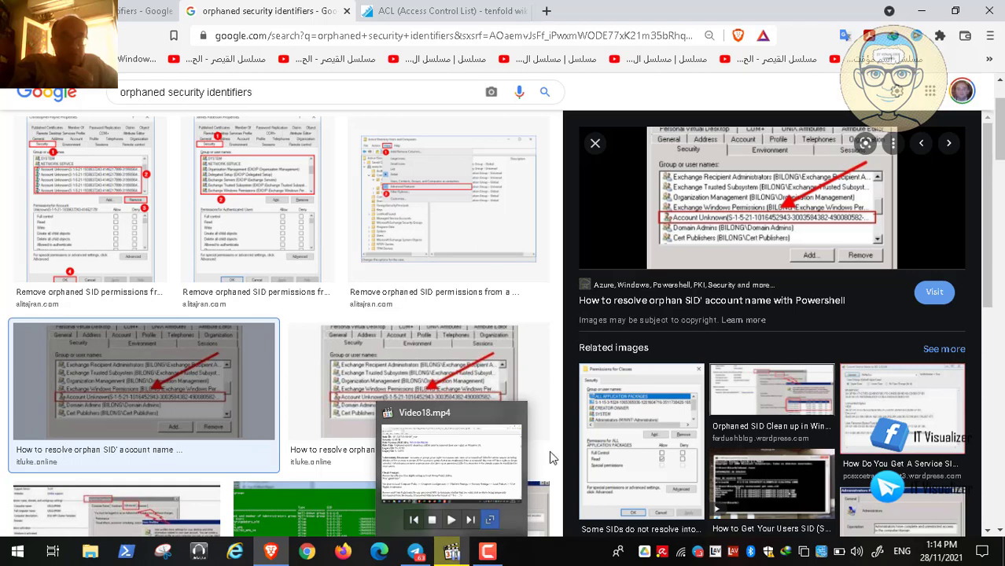
{"action": "left_click", "coordinate": [452, 553]}
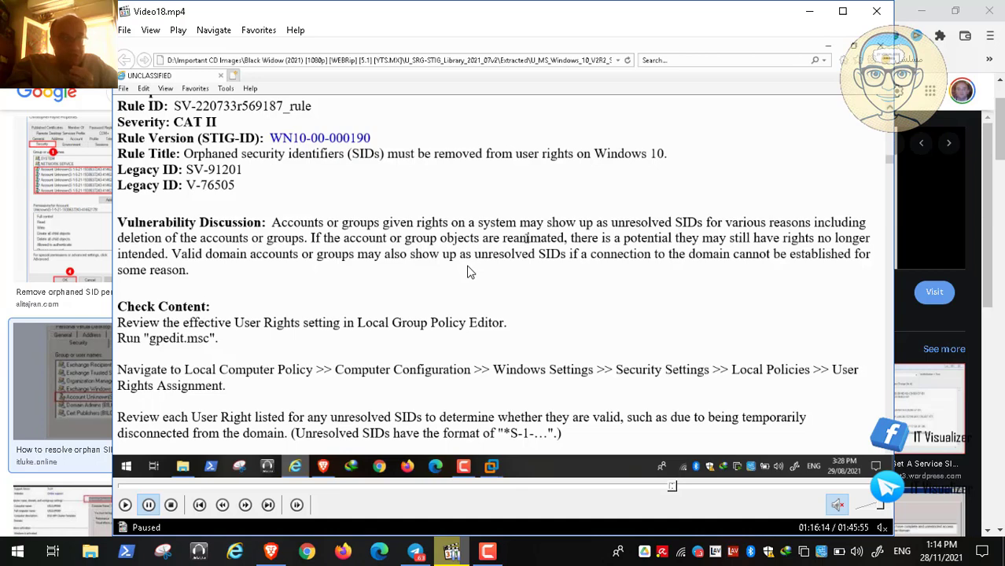
{"action": "left_click", "coordinate": [809, 11]}
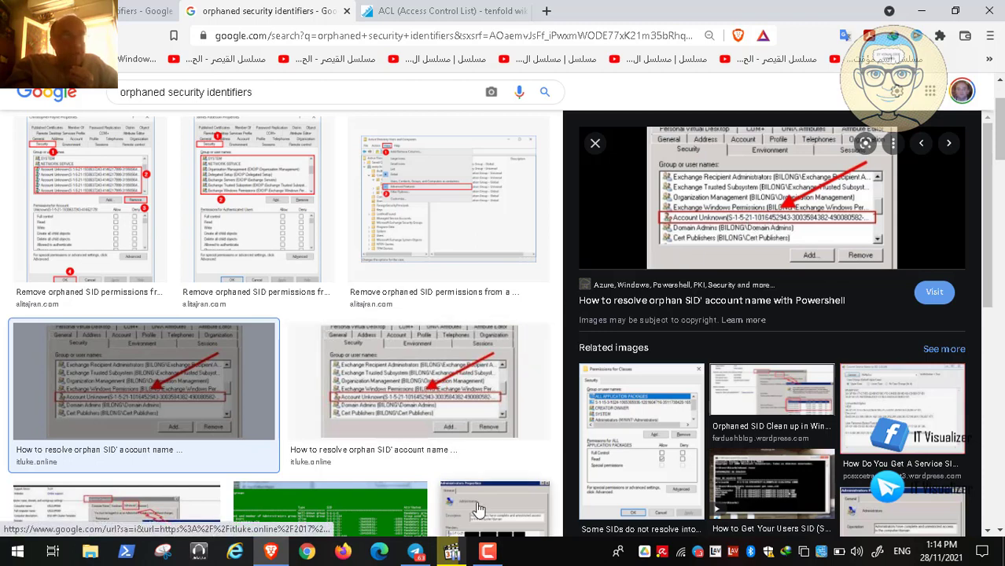
{"action": "left_click", "coordinate": [452, 551]}
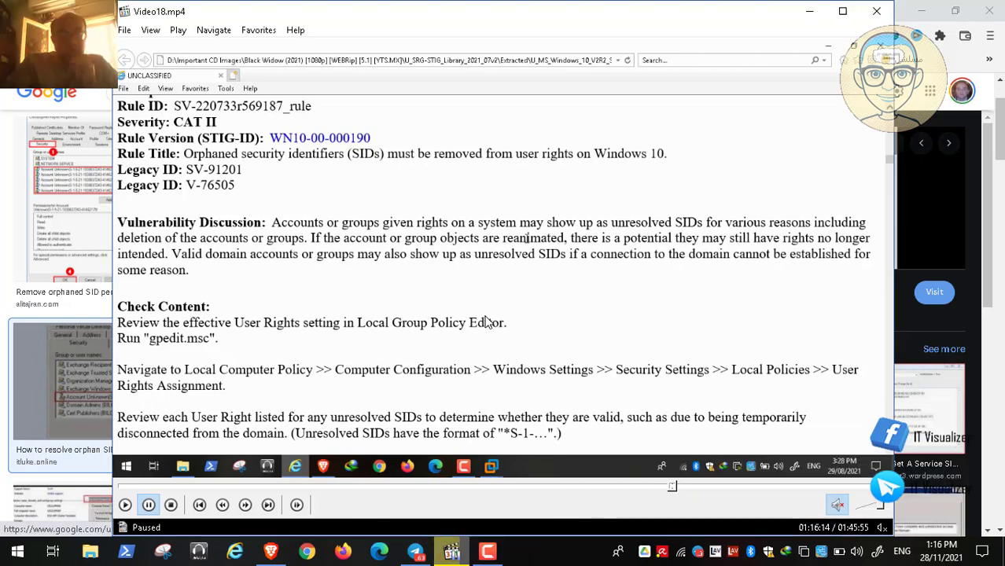
{"action": "left_click", "coordinate": [809, 11]}
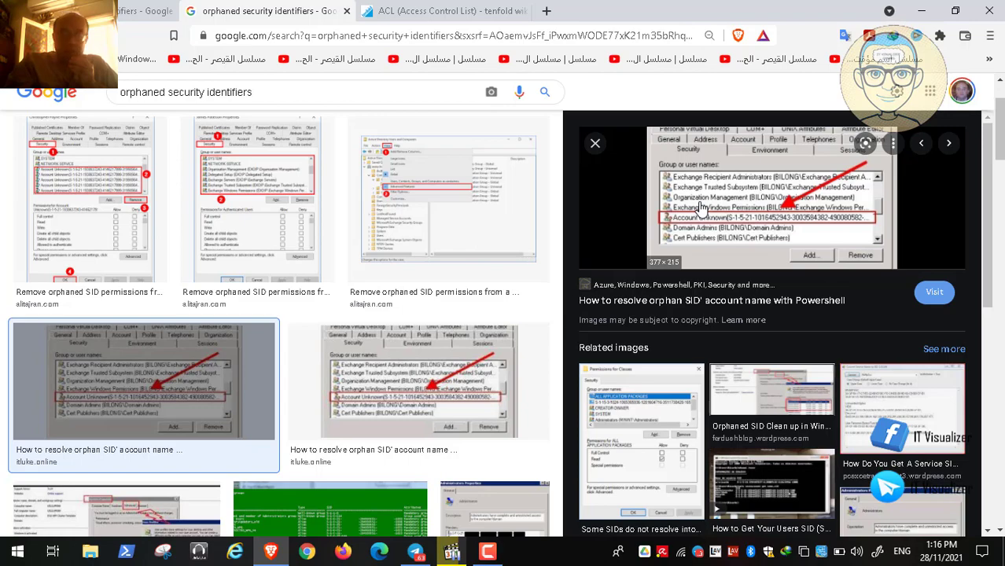
{"action": "left_click", "coordinate": [452, 553]}
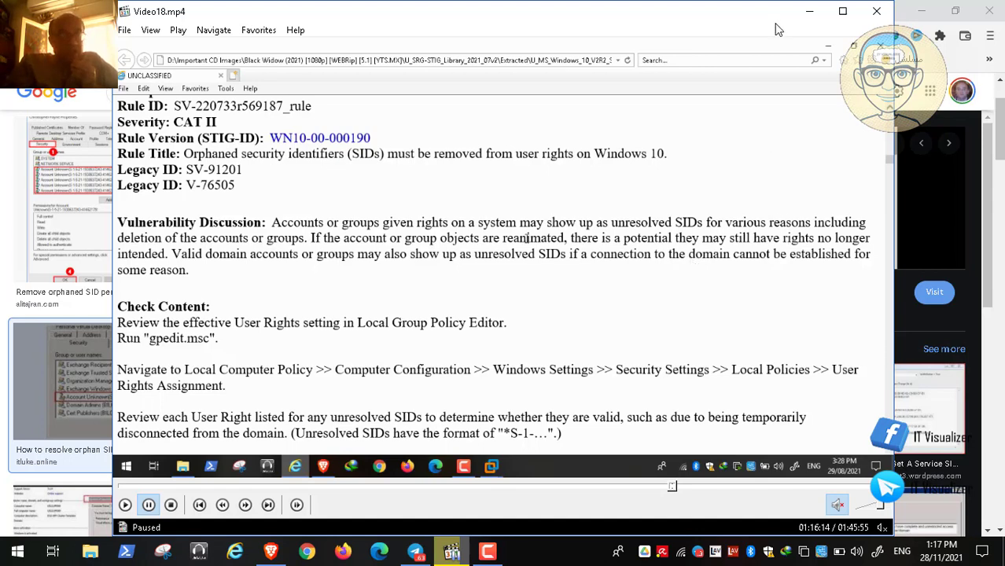
{"action": "left_click", "coordinate": [810, 9]}
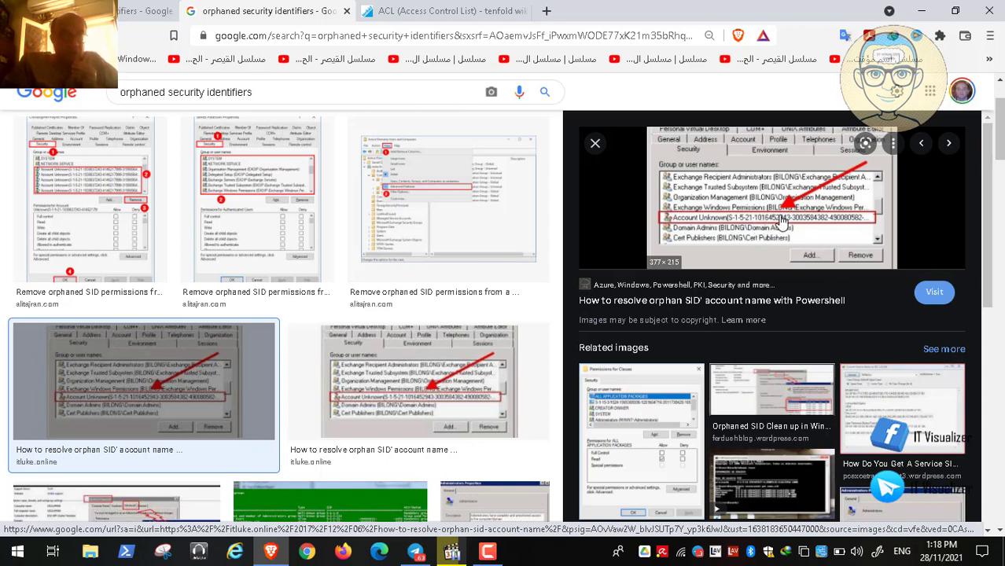
{"action": "left_click", "coordinate": [454, 555]}
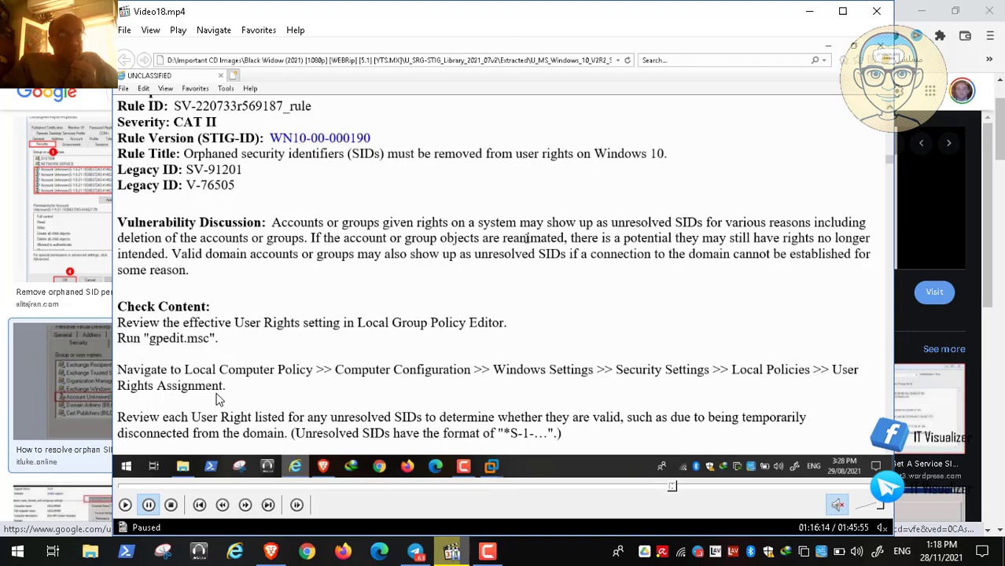
{"action": "left_click", "coordinate": [808, 11]}
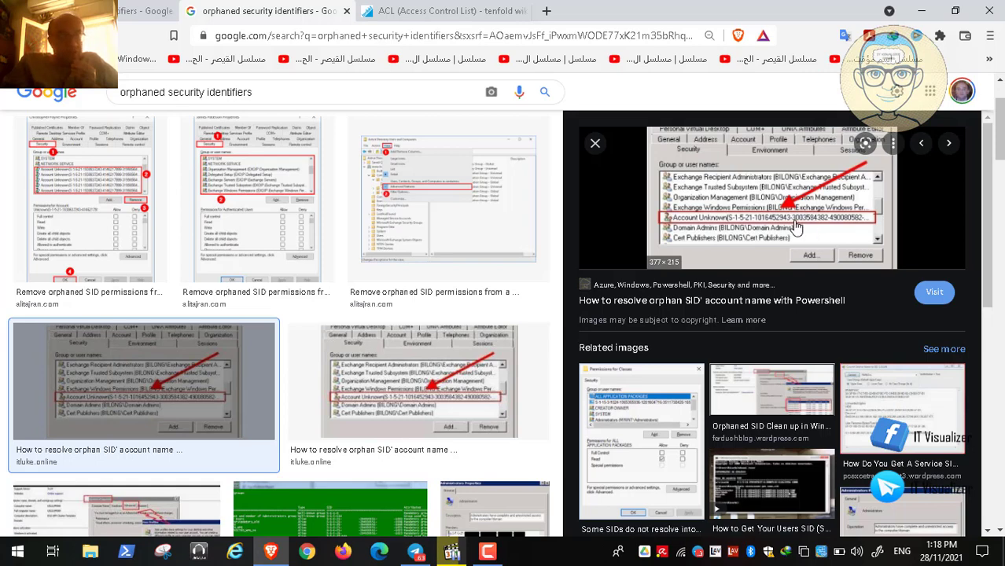
Step: From the orphaned security identifiers web results, open the TechNet thread "Orphaned SID's in AD - how can we get a list of those to clean it"
{"action": "left_click", "coordinate": [124, 13]}
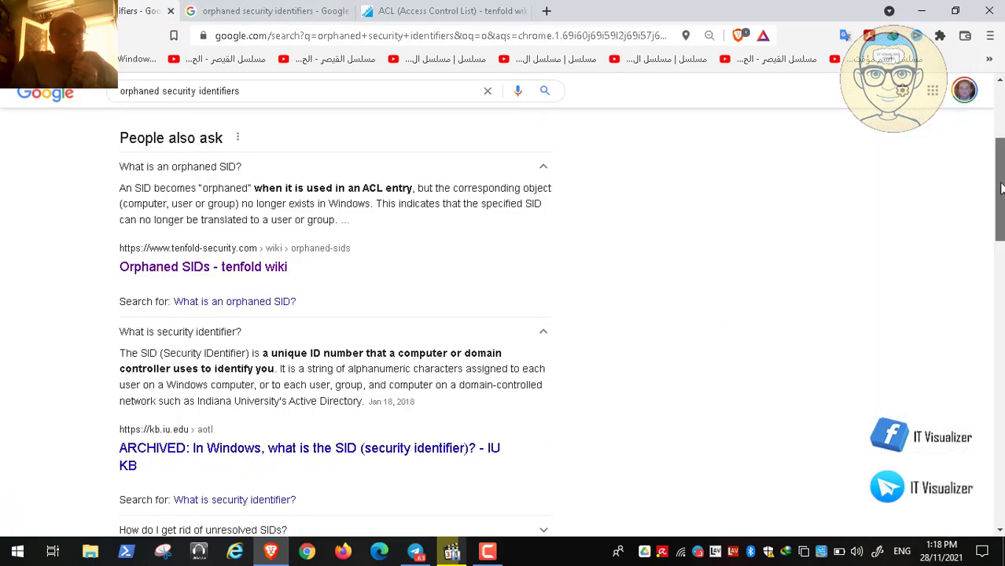
{"action": "left_click_drag", "start_coordinate": [1001, 187], "coordinate": [1000, 282]}
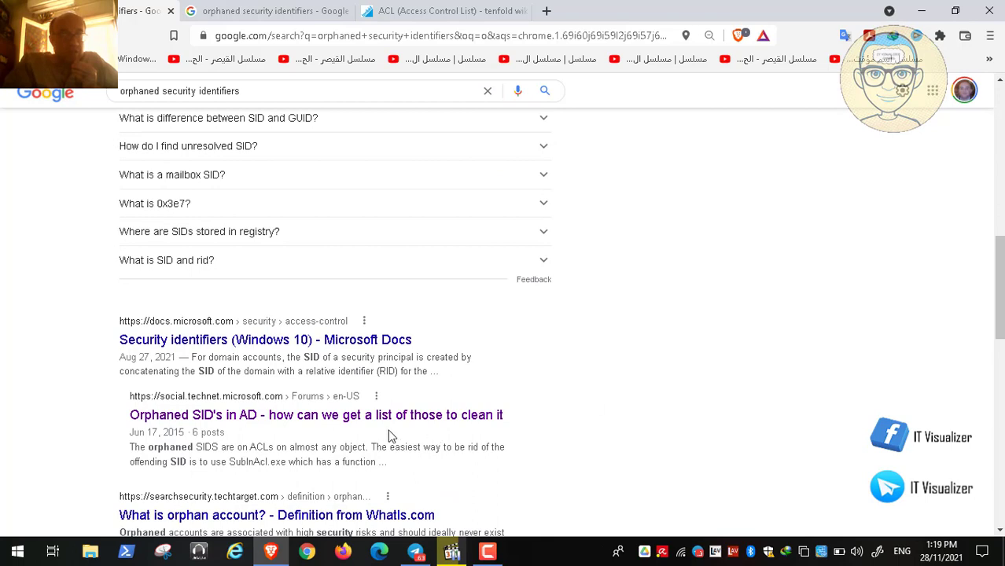
{"action": "left_click", "coordinate": [329, 418]}
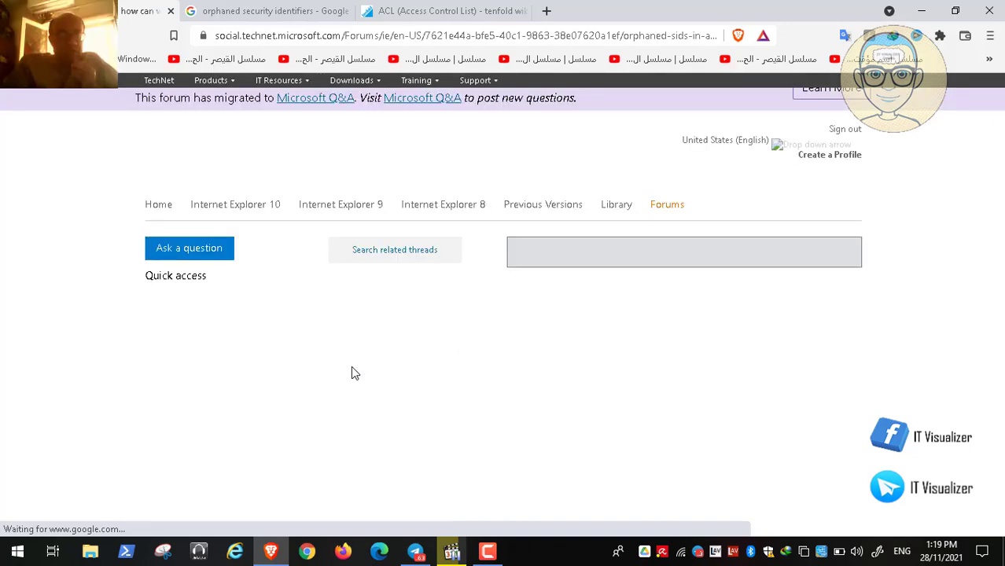
Step: Read the thread's question and replies, check the SubInAcl.exe download link in the marked answer, and return to the thread
{"action": "scroll", "coordinate": [351, 372], "scroll_direction": "down", "scroll_amount": 3}
{"action": "scroll", "coordinate": [352, 371], "scroll_direction": "down", "scroll_amount": 1}
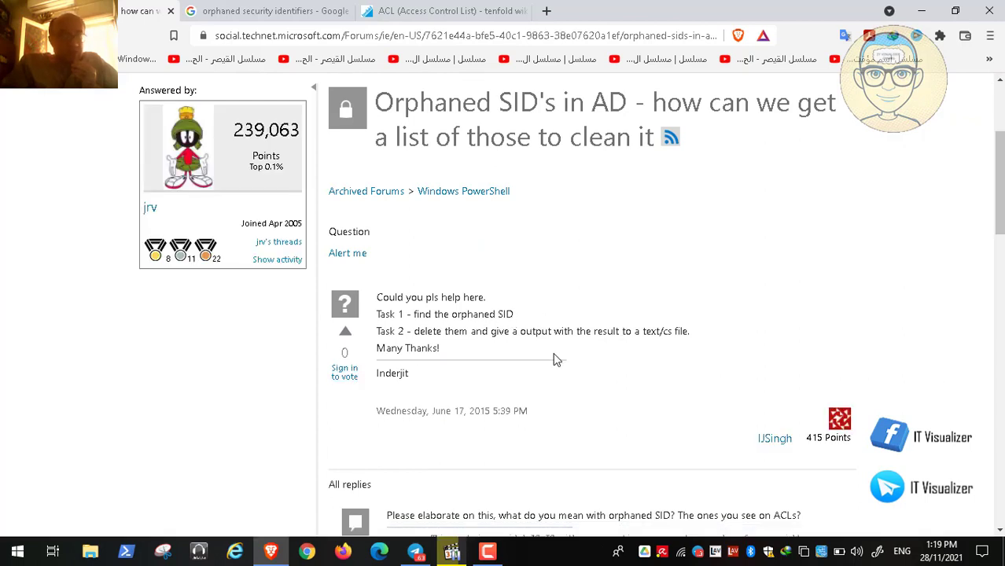
{"action": "scroll", "coordinate": [556, 359], "scroll_direction": "down", "scroll_amount": 1}
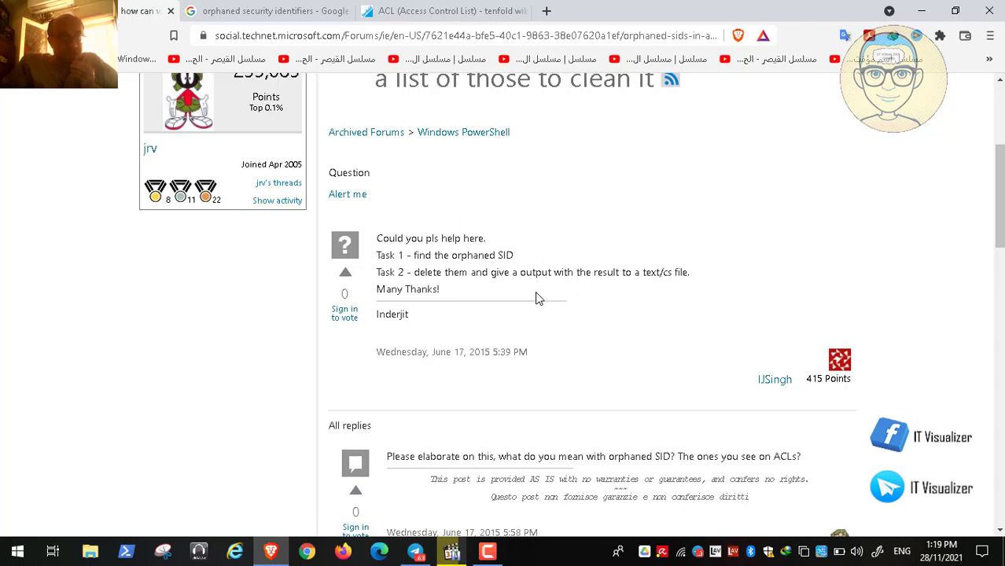
{"action": "scroll", "coordinate": [538, 298], "scroll_direction": "down", "scroll_amount": 3}
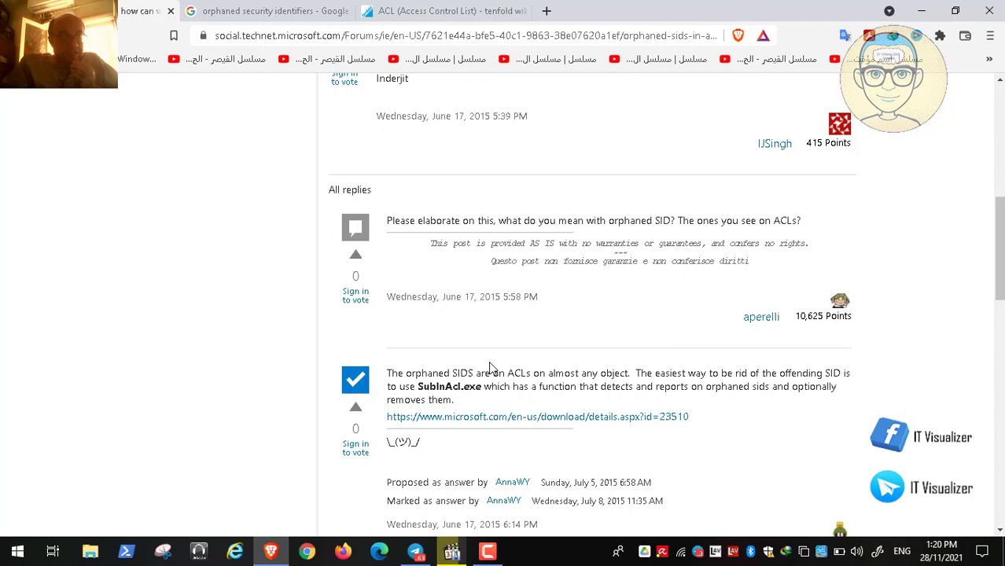
{"action": "left_click", "coordinate": [506, 417]}
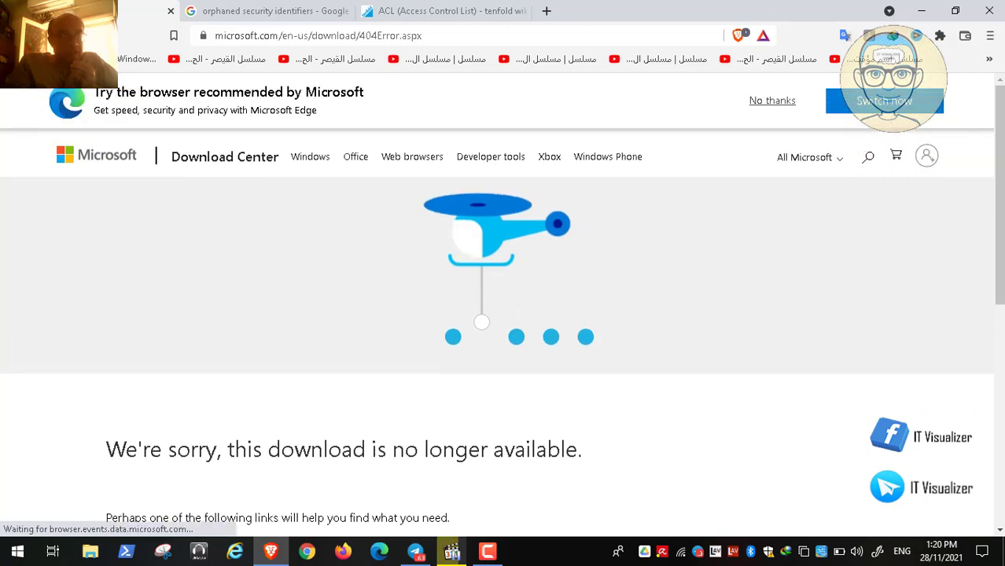
{"action": "key", "text": "alt+Left"}
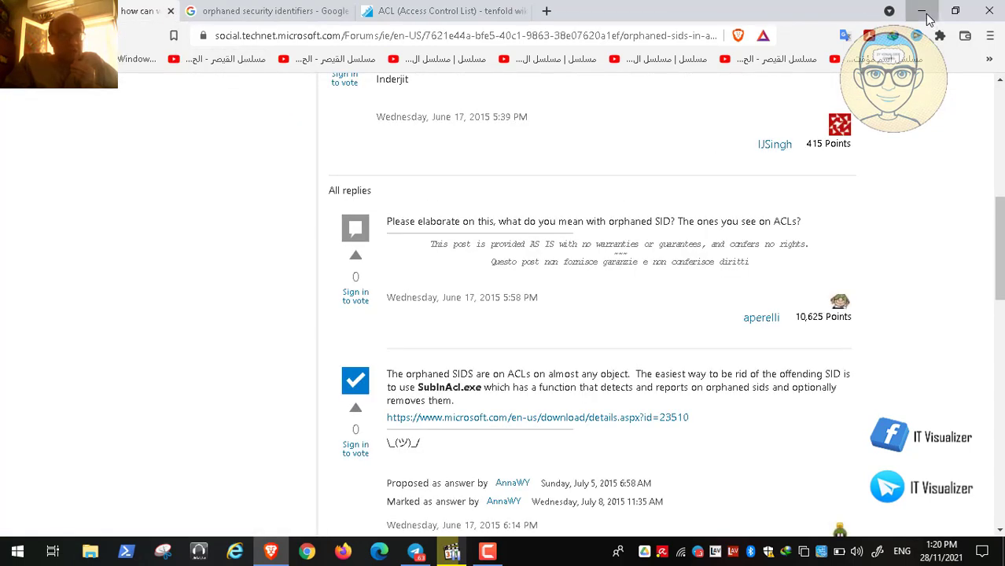
Step: Switch back to Video18.mp4, show it in full screen and resume playback
{"action": "left_click", "coordinate": [923, 12]}
{"action": "left_click", "coordinate": [452, 550]}
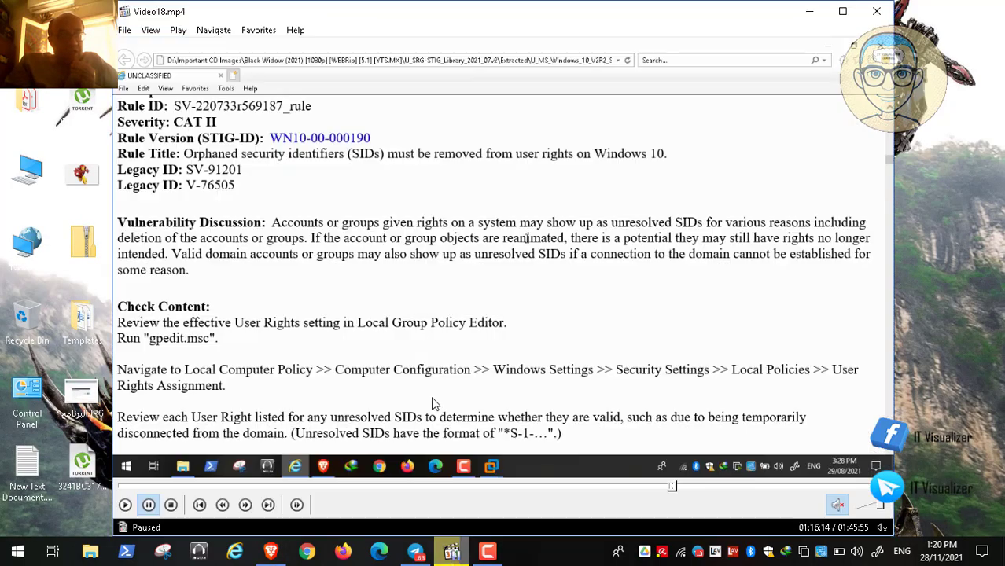
{"action": "double_click", "coordinate": [366, 278]}
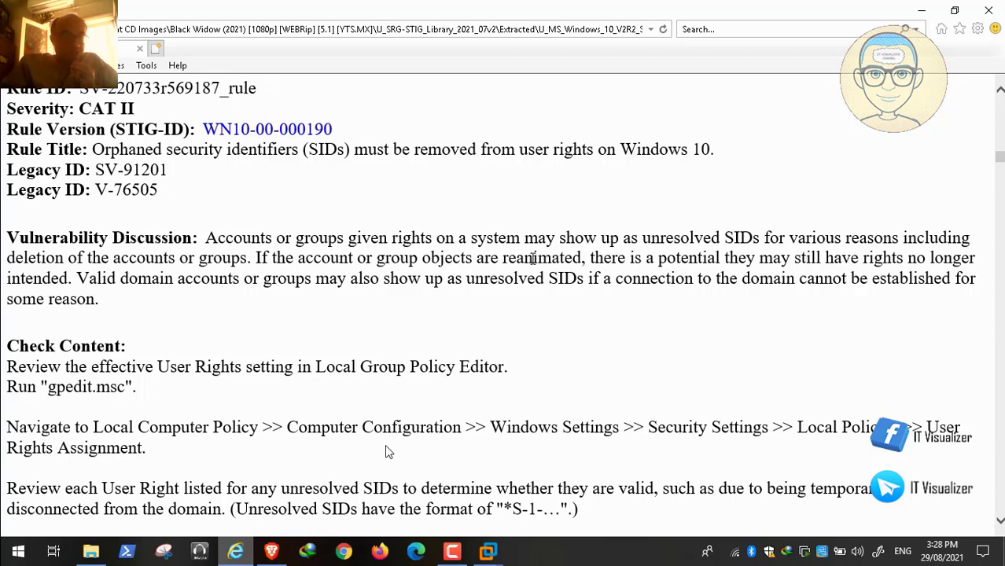
{"action": "mouse_move", "coordinate": [13, 537]}
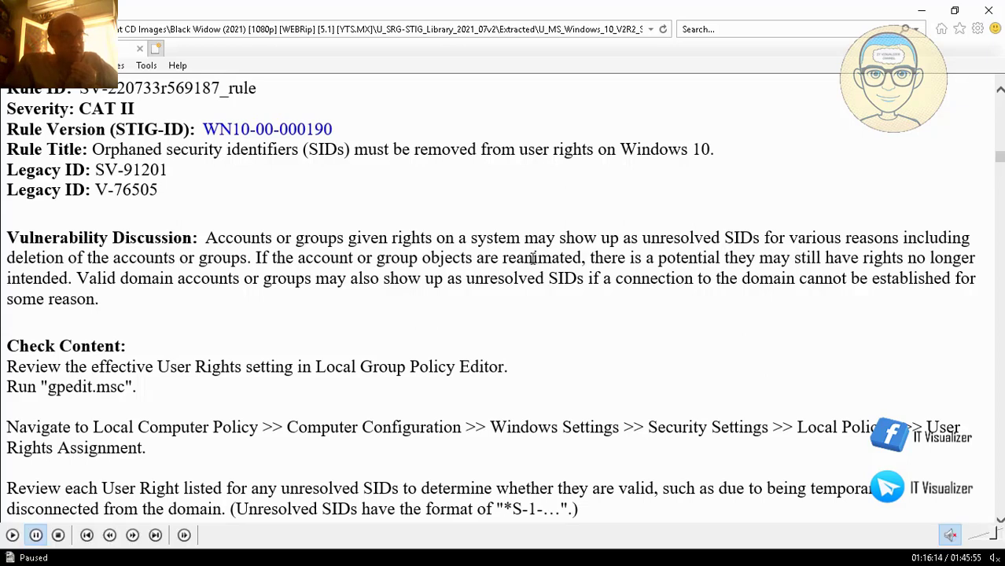
{"action": "left_click", "coordinate": [12, 535]}
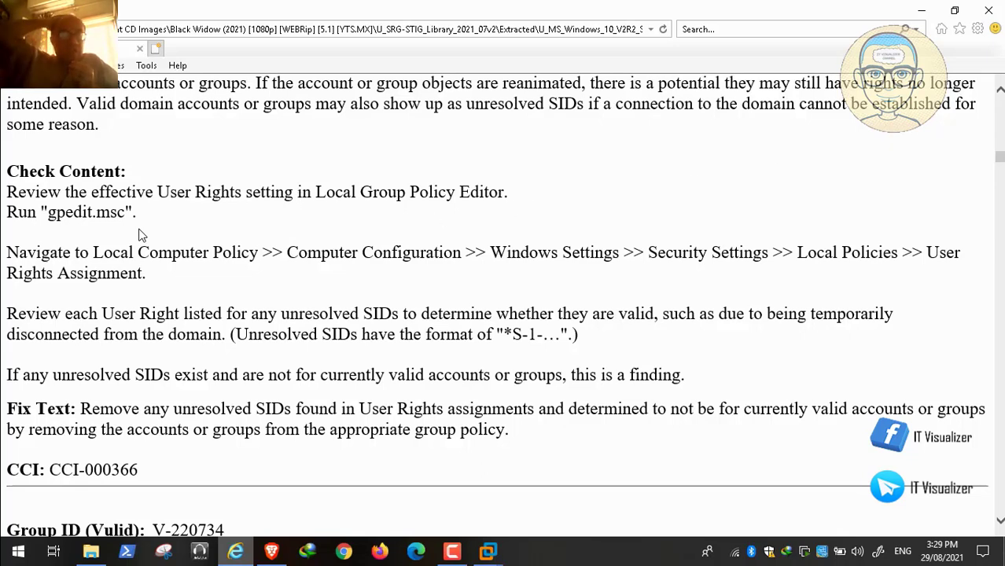
{"action": "scroll", "coordinate": [138, 234], "scroll_direction": "up", "scroll_amount": 8}
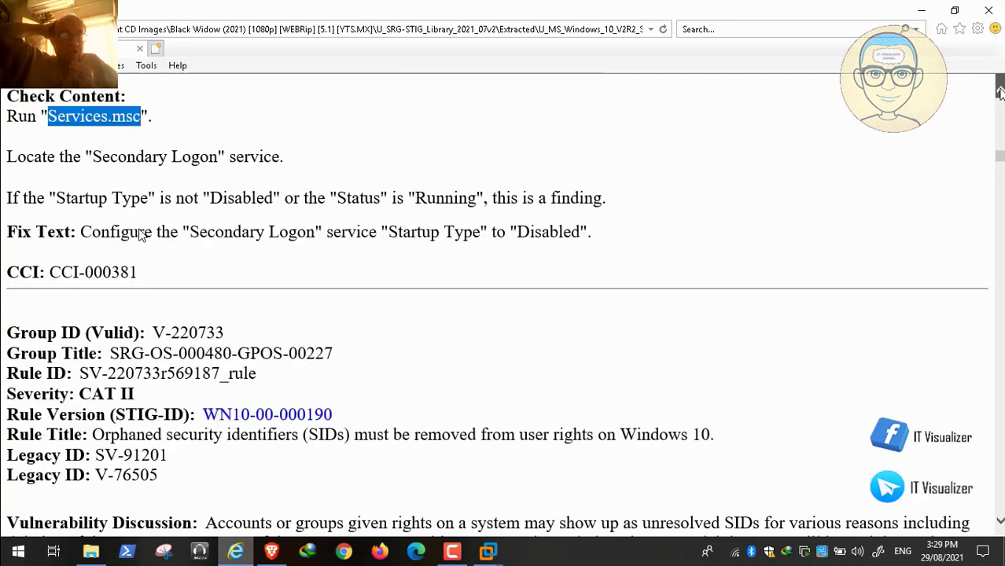
{"action": "scroll", "coordinate": [138, 234], "scroll_direction": "up", "scroll_amount": 8}
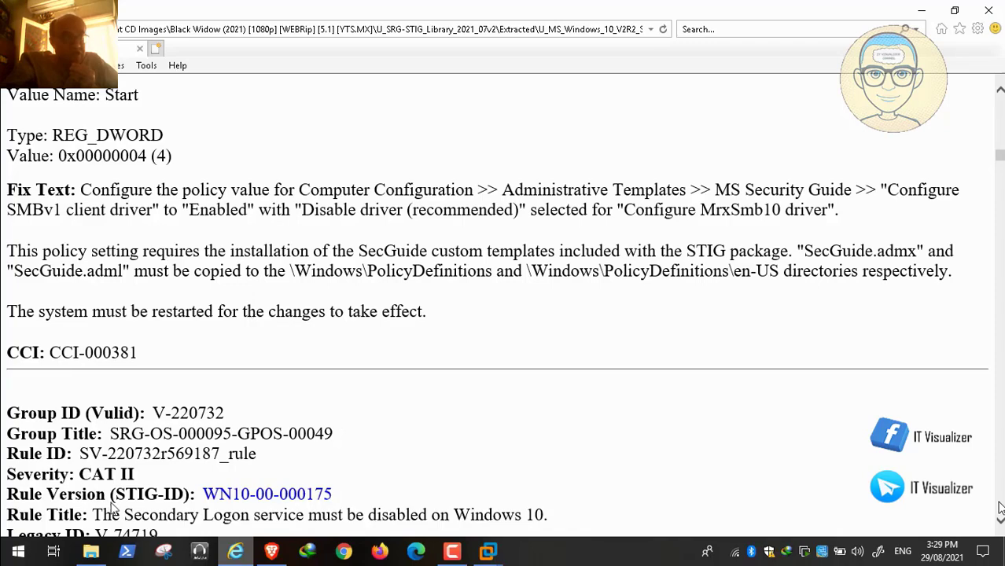
{"action": "mouse_move", "coordinate": [6, 550]}
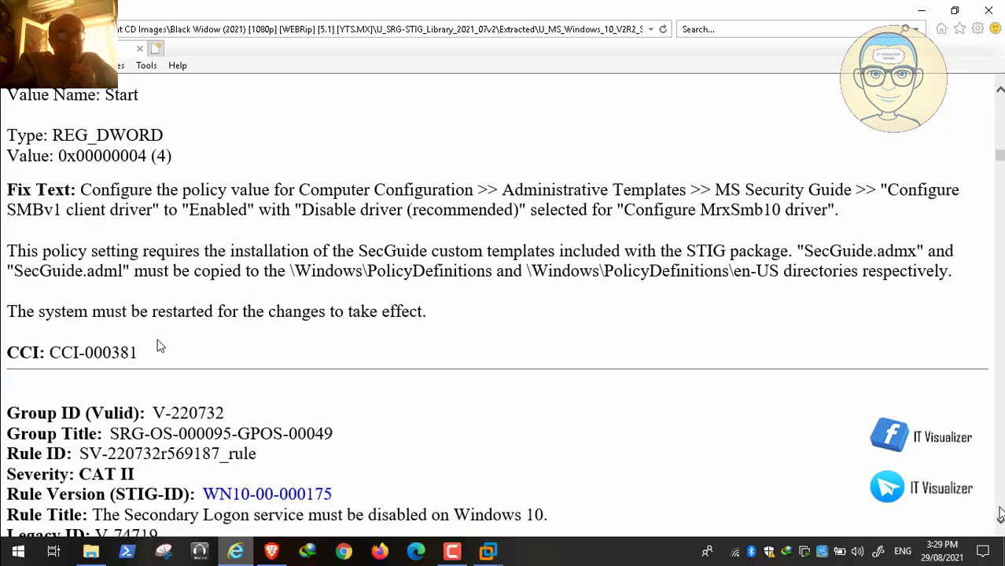
{"action": "scroll", "coordinate": [157, 345], "scroll_direction": "down", "scroll_amount": 9}
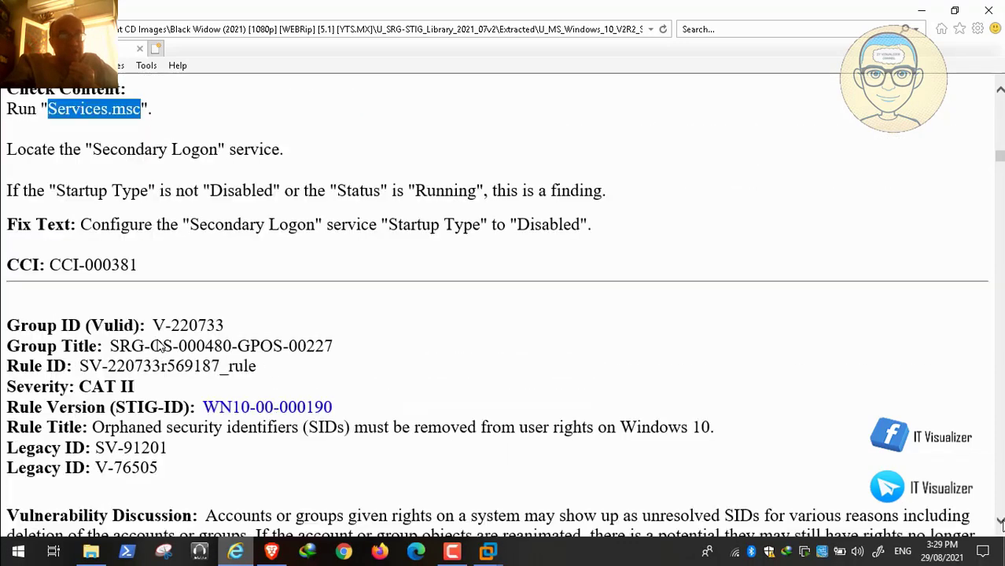
{"action": "scroll", "coordinate": [157, 345], "scroll_direction": "down", "scroll_amount": 5}
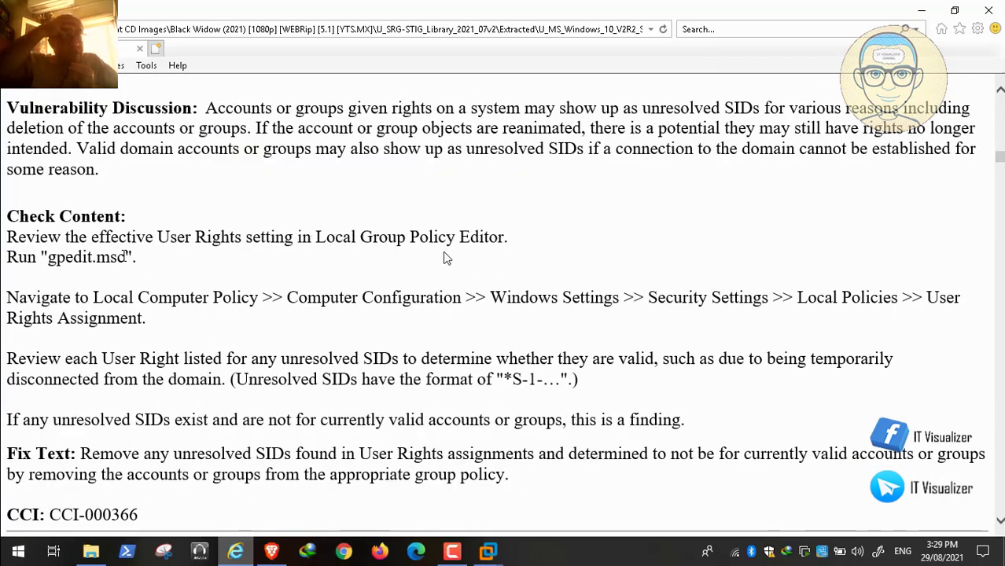
{"action": "left_click_drag", "start_coordinate": [125, 257], "coordinate": [48, 257]}
{"action": "right_click", "coordinate": [79, 257]}
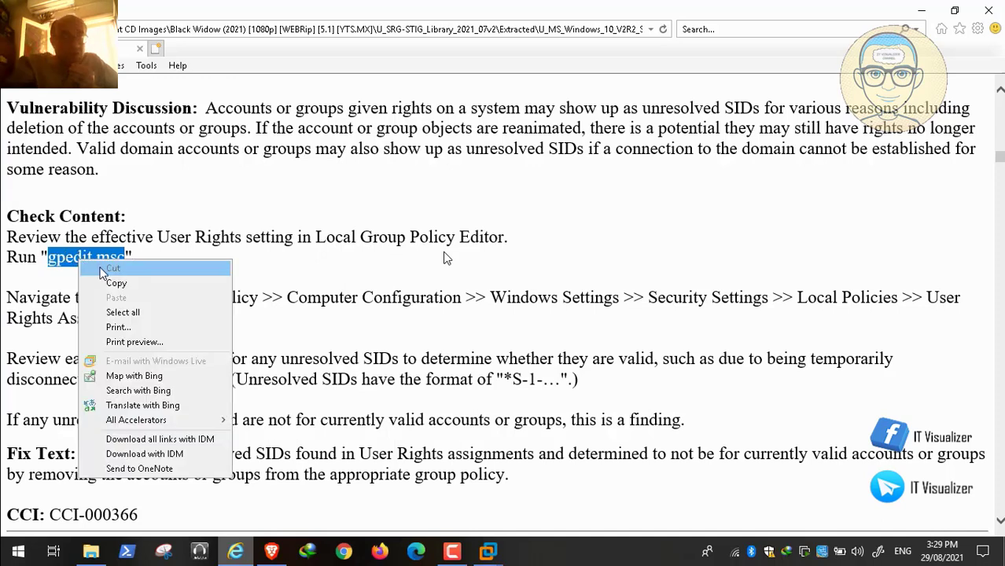
{"action": "left_click", "coordinate": [114, 282]}
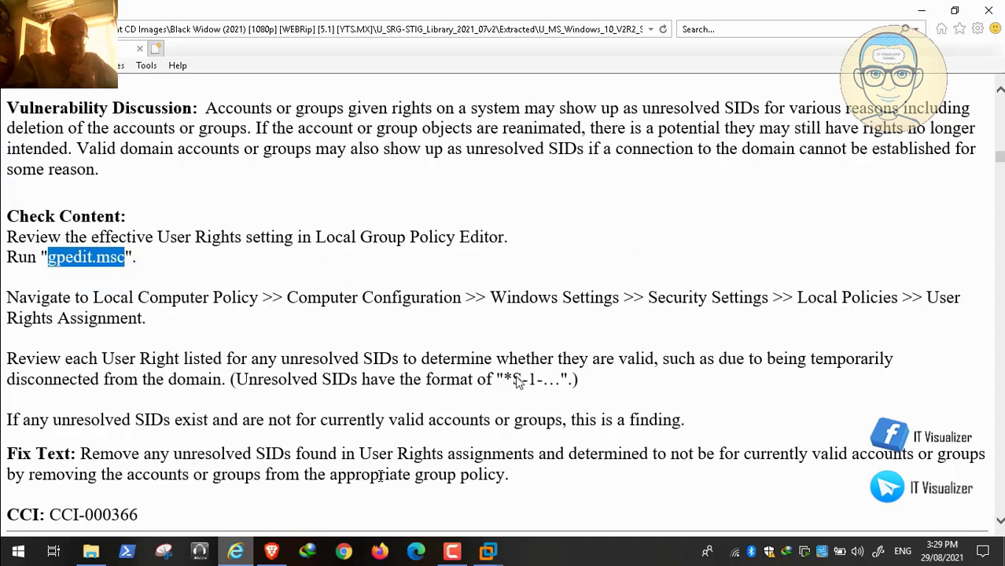
Step: Switch to the PAW virtual machine in VMware Workstation and clear its desktop by closing Services and minimizing RedAlert Console
{"action": "mouse_move", "coordinate": [487, 554]}
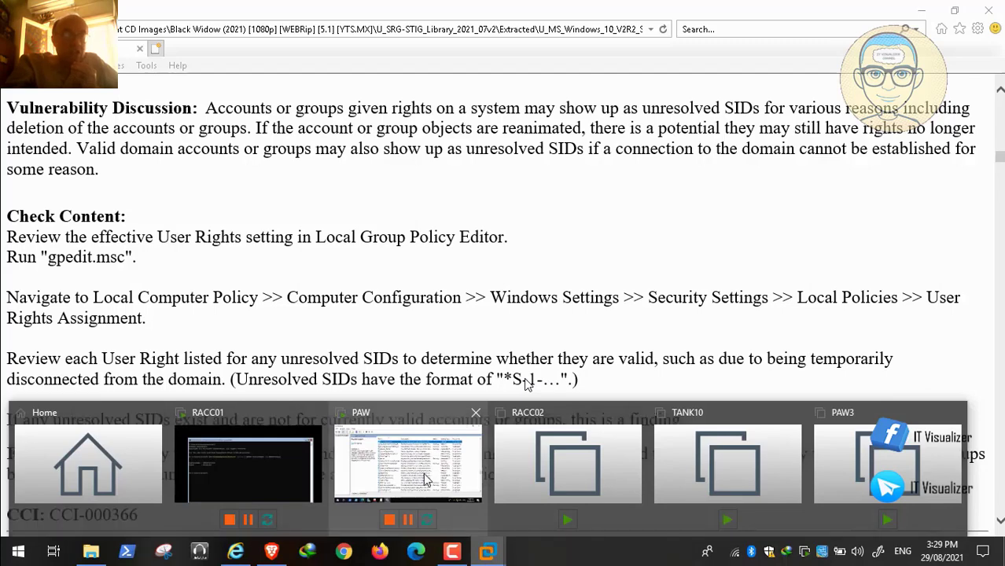
{"action": "left_click", "coordinate": [423, 473]}
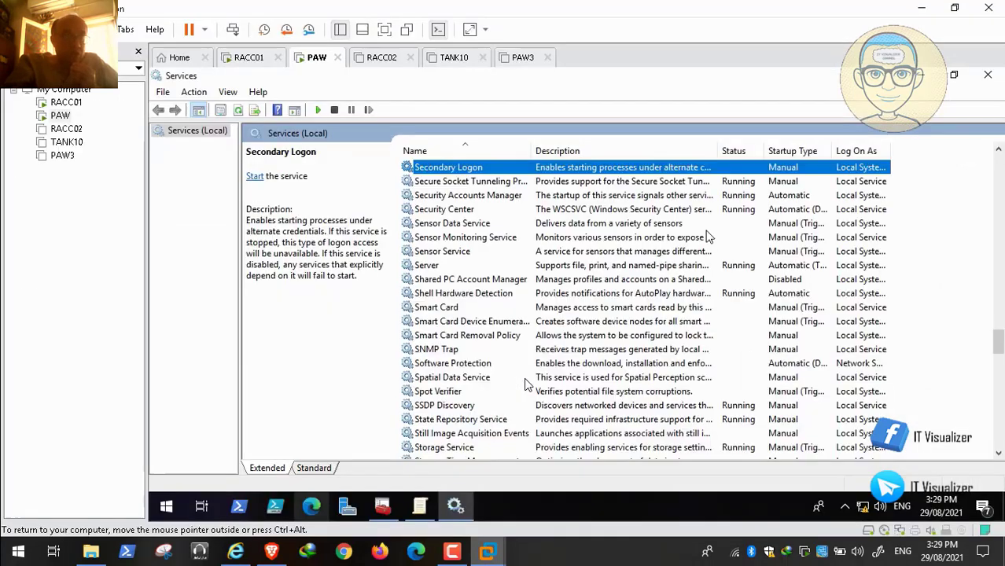
{"action": "left_click", "coordinate": [987, 75]}
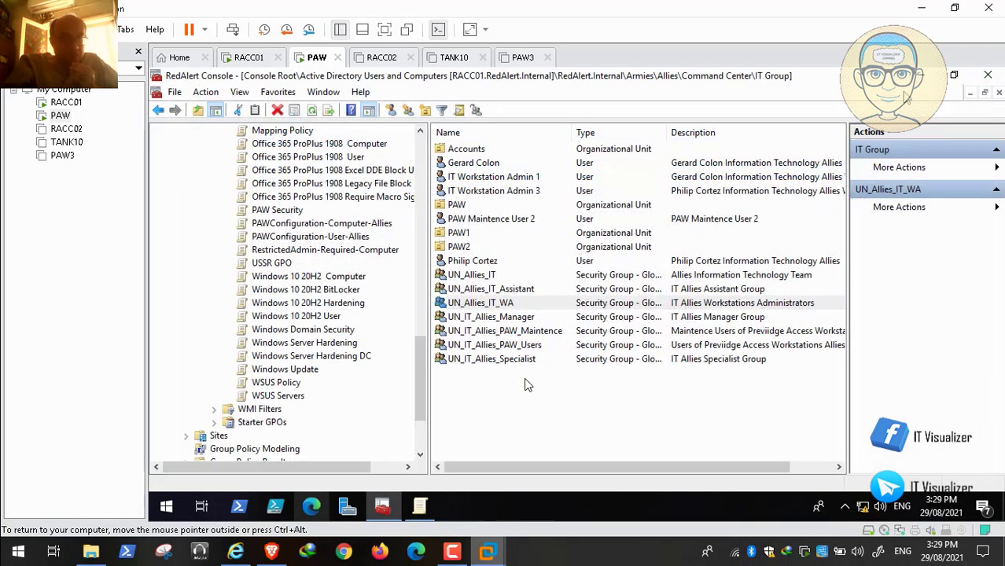
{"action": "left_click", "coordinate": [920, 75]}
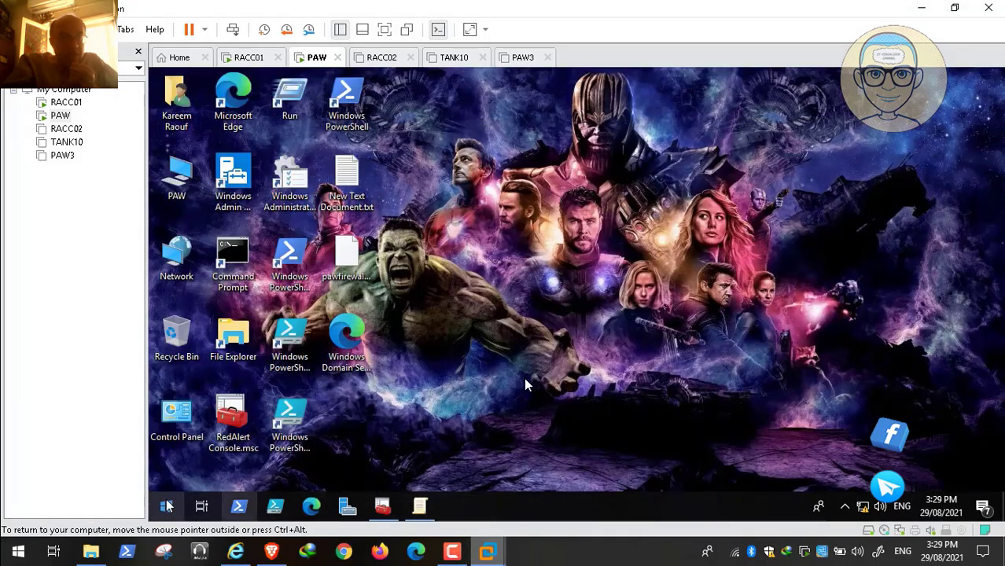
Step: Launch the Local Group Policy Editor on the PAW machine by running gpedit.msc
{"action": "right_click", "coordinate": [166, 507]}
{"action": "left_click", "coordinate": [198, 428]}
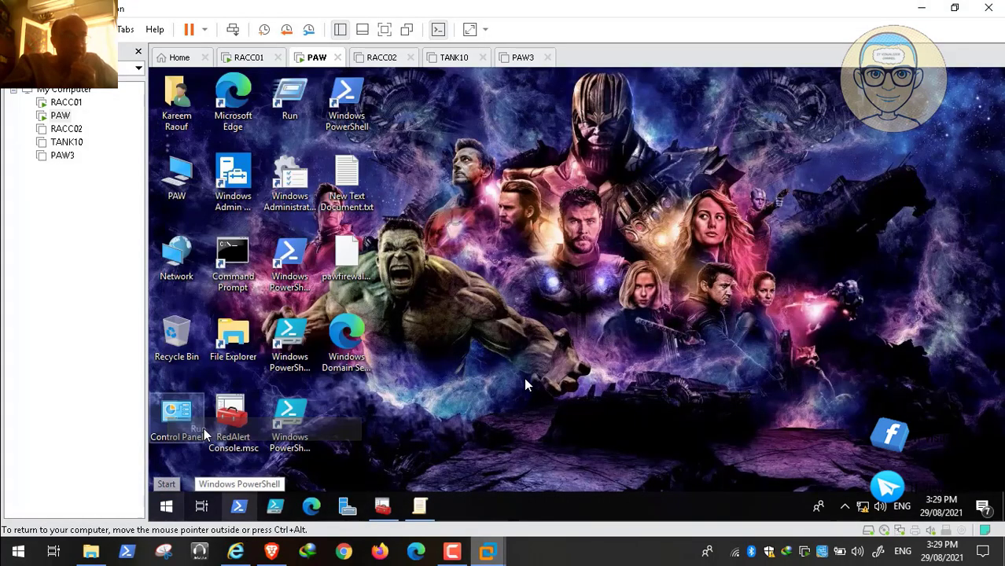
{"action": "key", "text": "BackSpace"}
{"action": "type", "text": "gpedit.msc"}
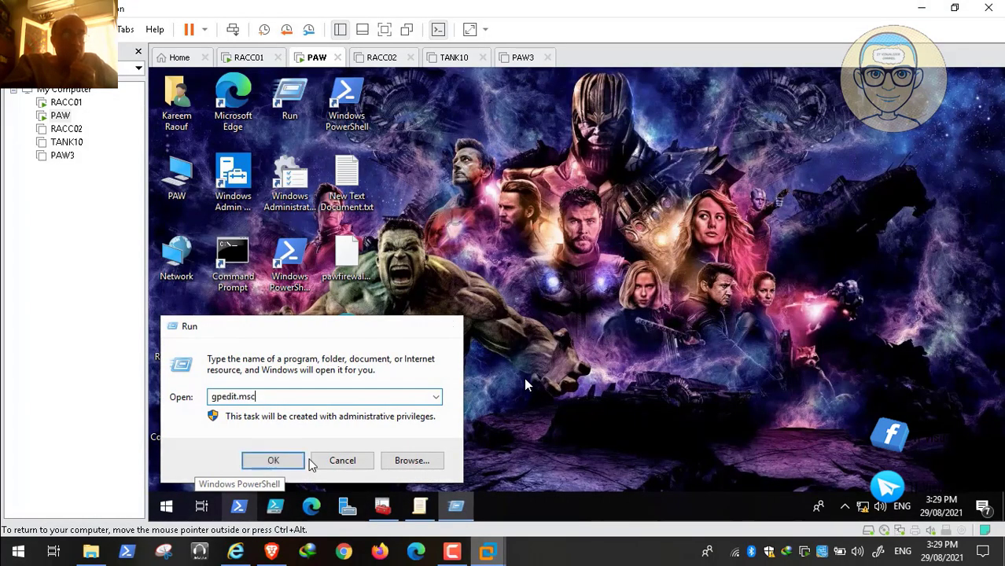
{"action": "key", "text": "Return"}
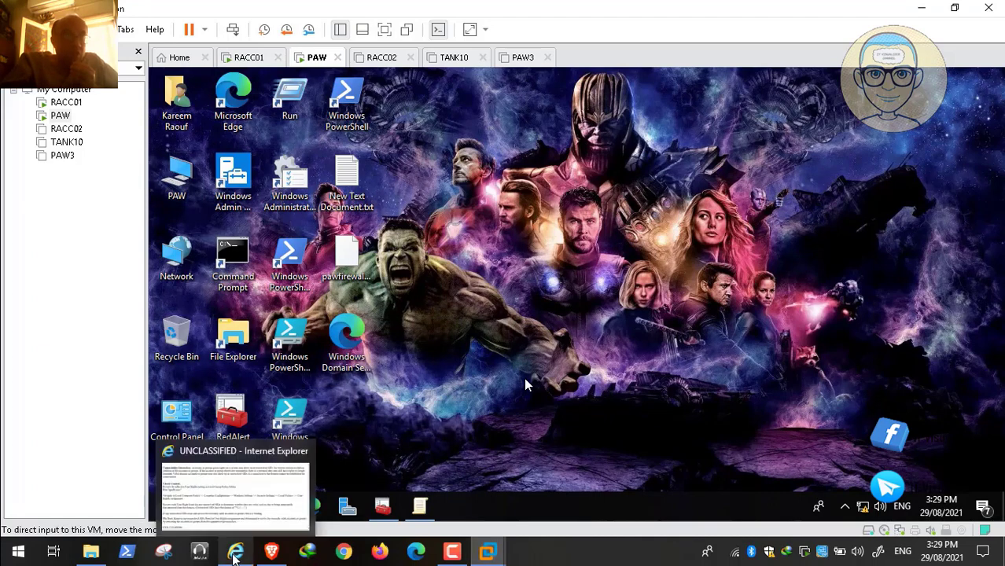
Step: Check the navigation path to User Rights Assignment in the STIG rule's Check Content and return to the PAW virtual machine
{"action": "left_click", "coordinate": [235, 551]}
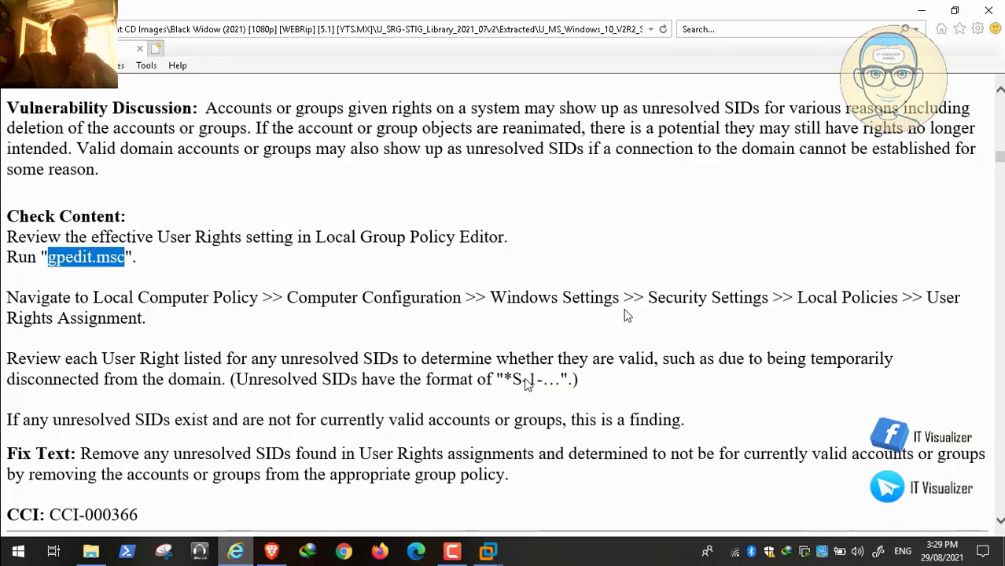
{"action": "left_click", "coordinate": [488, 551]}
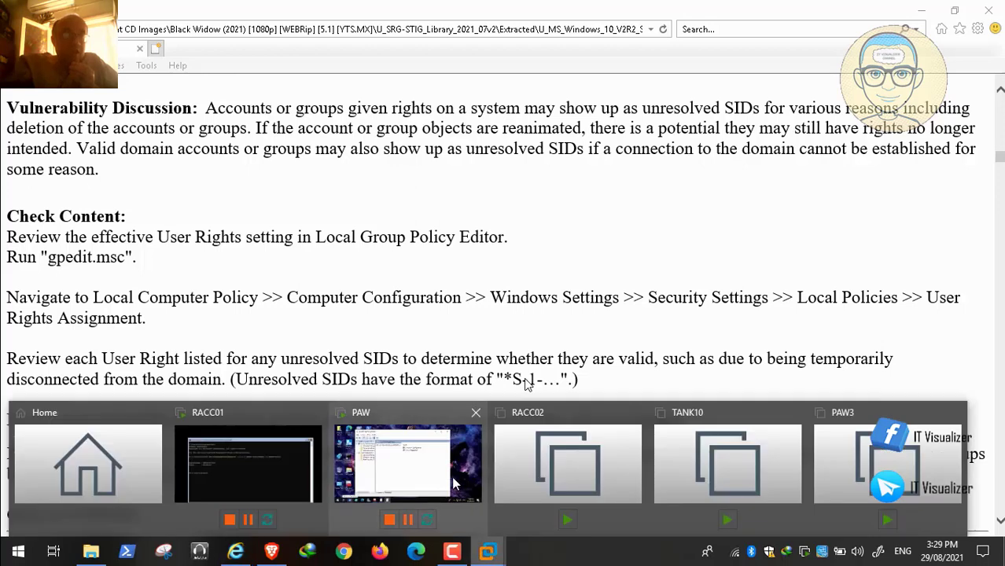
{"action": "left_click", "coordinate": [455, 484]}
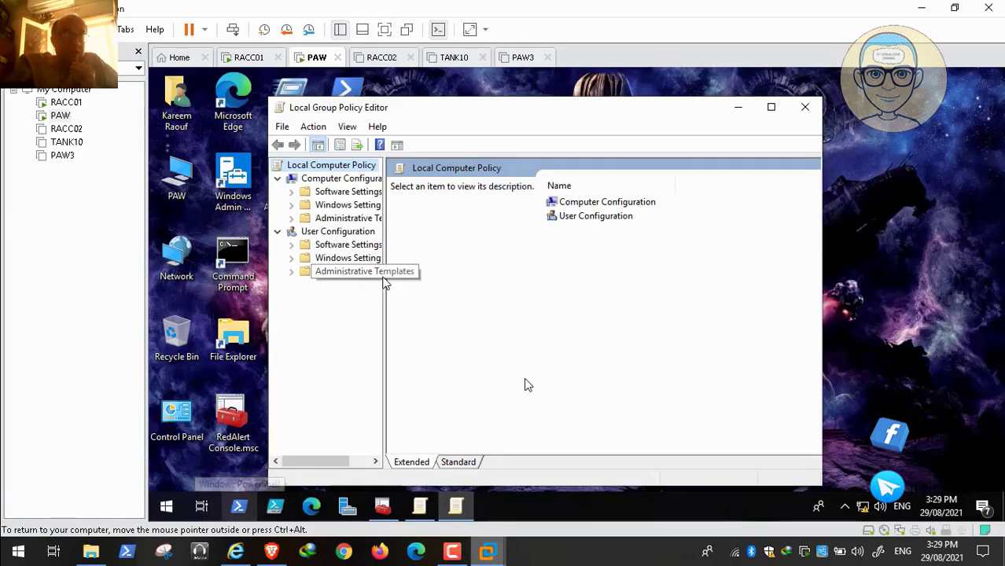
Step: Widen the policy tree, maximize the editor, and open User Rights Assignment under Computer Configuration, Windows Settings, Security Settings, Local Policies
{"action": "left_click_drag", "start_coordinate": [385, 283], "coordinate": [581, 275]}
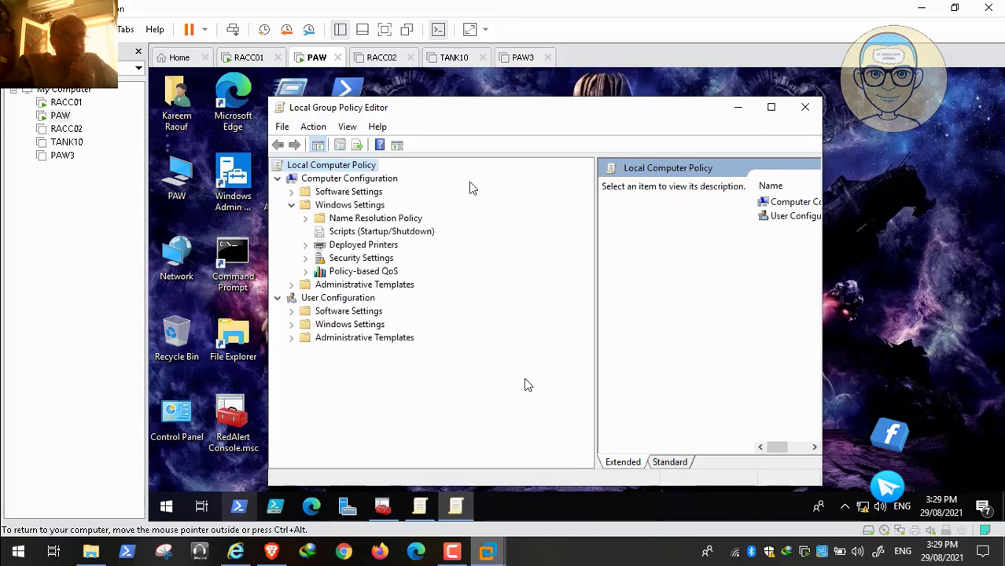
{"action": "left_click", "coordinate": [771, 107]}
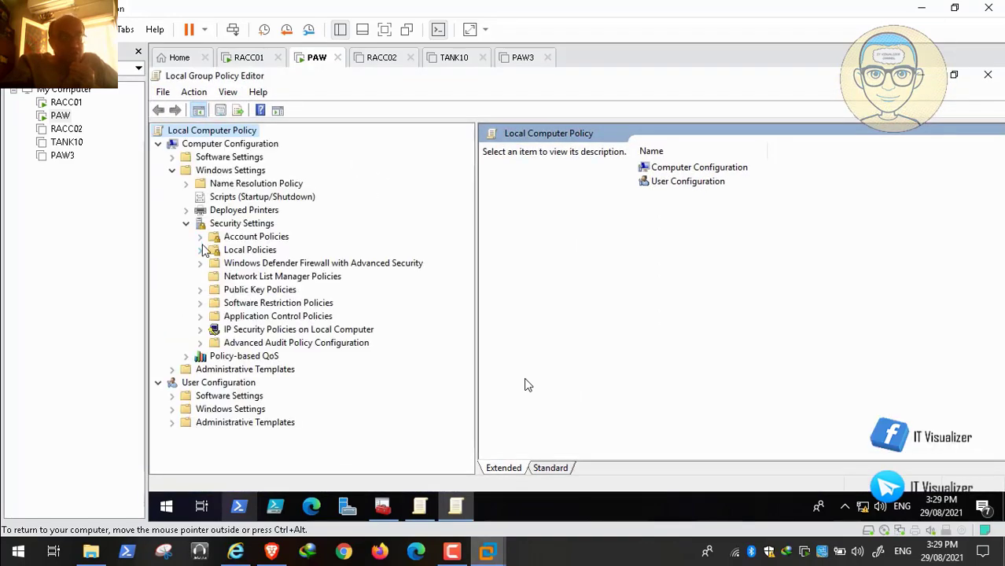
{"action": "left_click", "coordinate": [200, 250]}
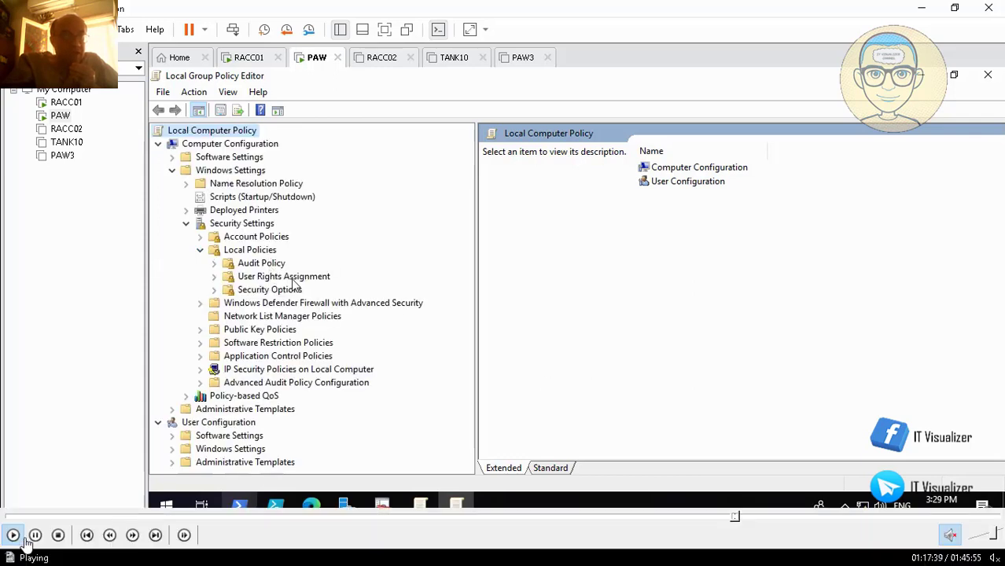
{"action": "left_click", "coordinate": [293, 281]}
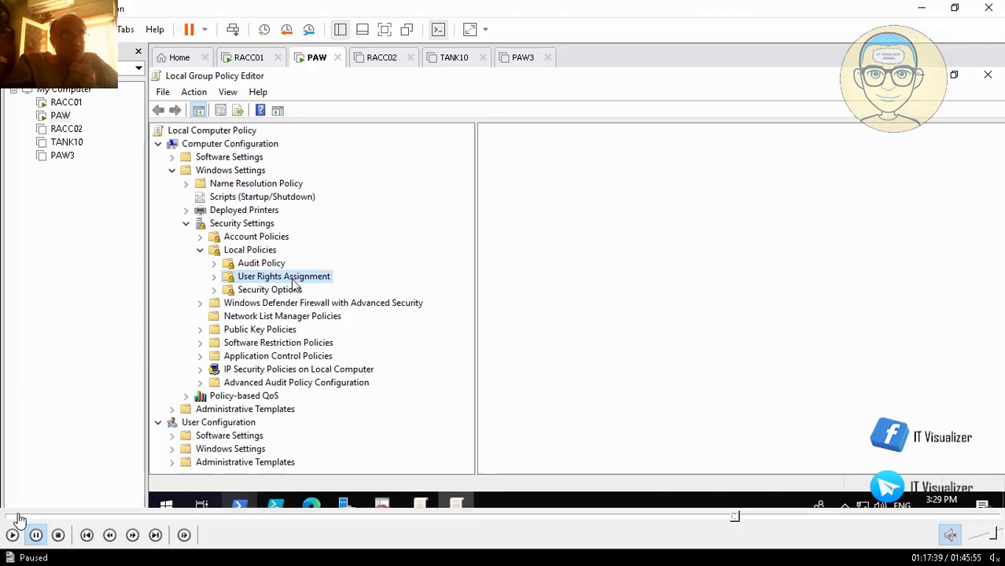
{"action": "left_click", "coordinate": [14, 535]}
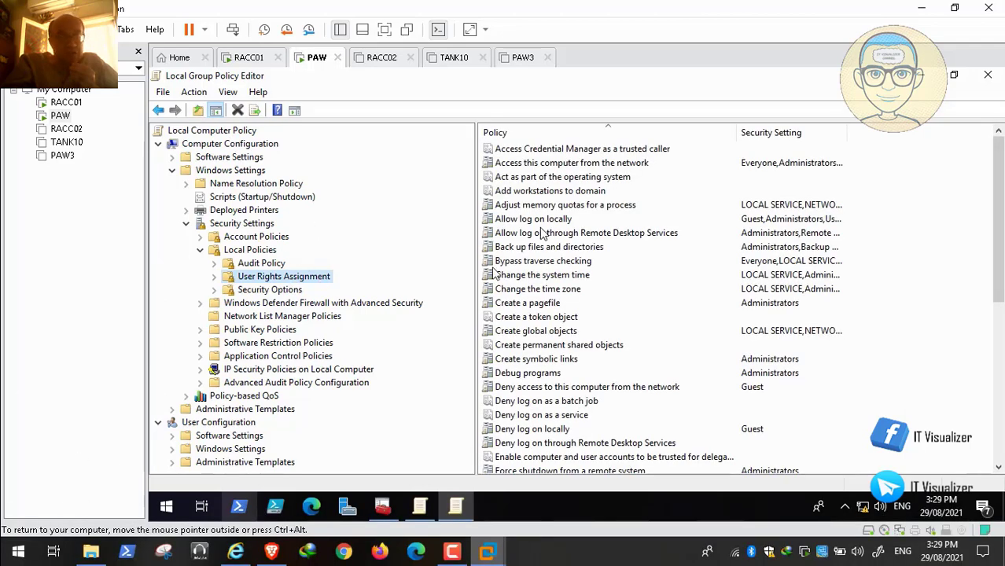
Step: Recheck the unresolved SID format "*S-1-…" in the STIG rule and look for it among the PAW machine's user rights
{"action": "left_click", "coordinate": [238, 554]}
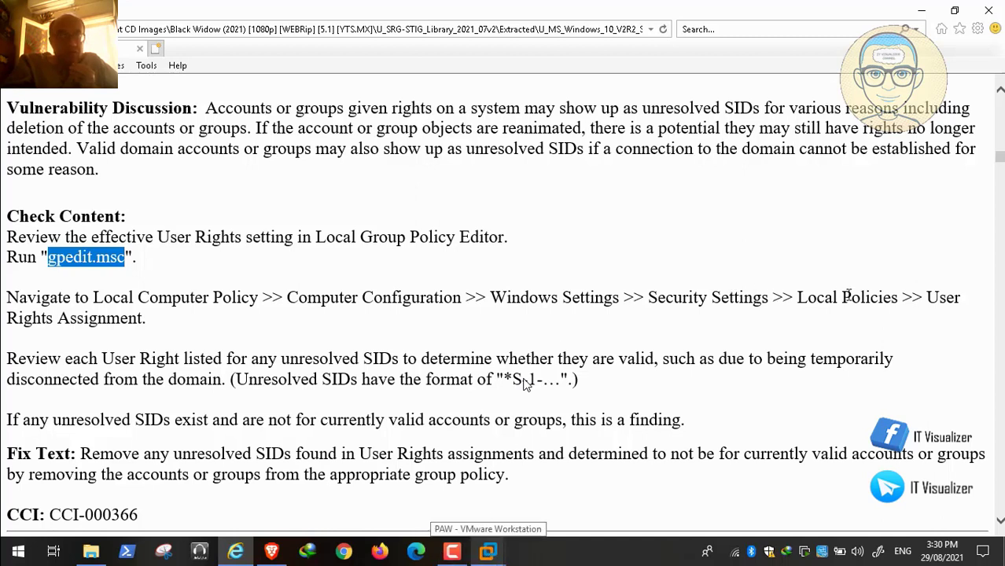
{"action": "left_click", "coordinate": [487, 553]}
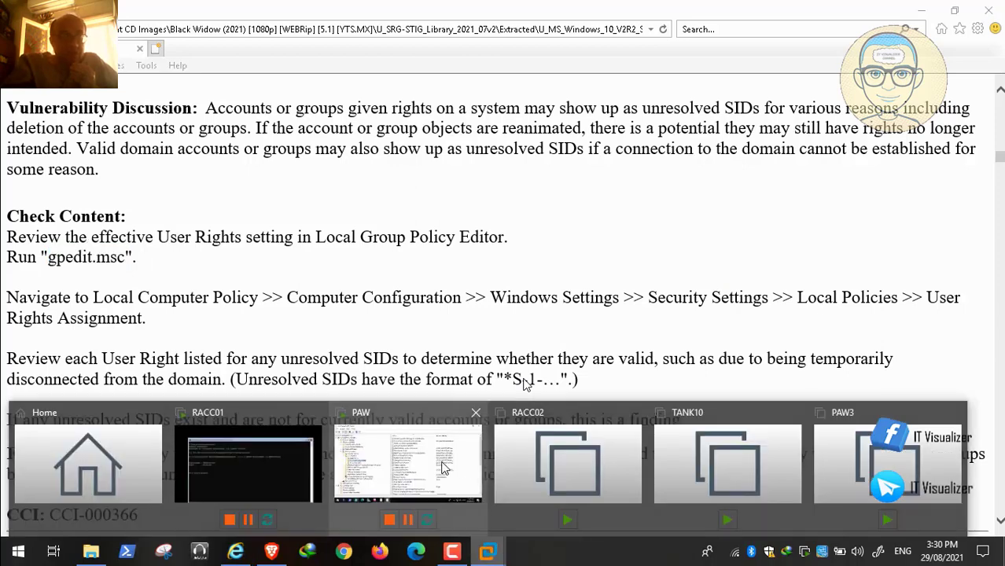
{"action": "left_click", "coordinate": [425, 464]}
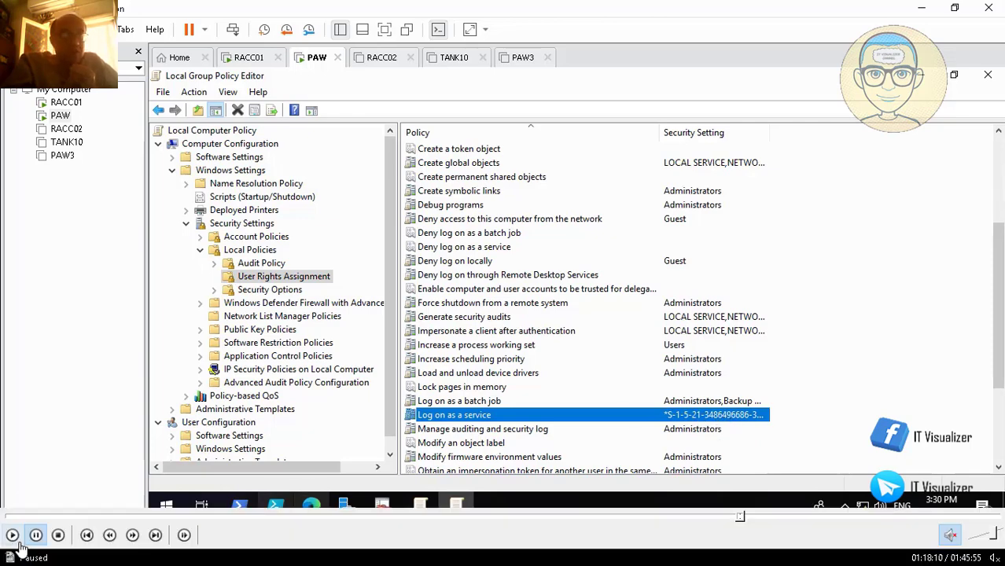
{"action": "left_click", "coordinate": [12, 535]}
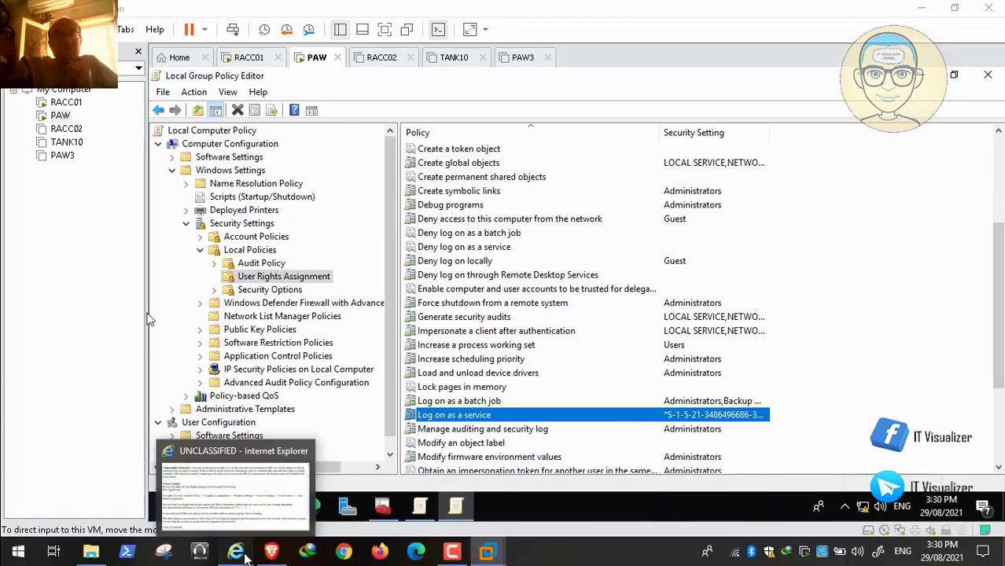
Step: Reread the finding criteria and Fix Text for unresolved SIDs in the STIG document and return to the PAW machine
{"action": "left_click", "coordinate": [237, 552]}
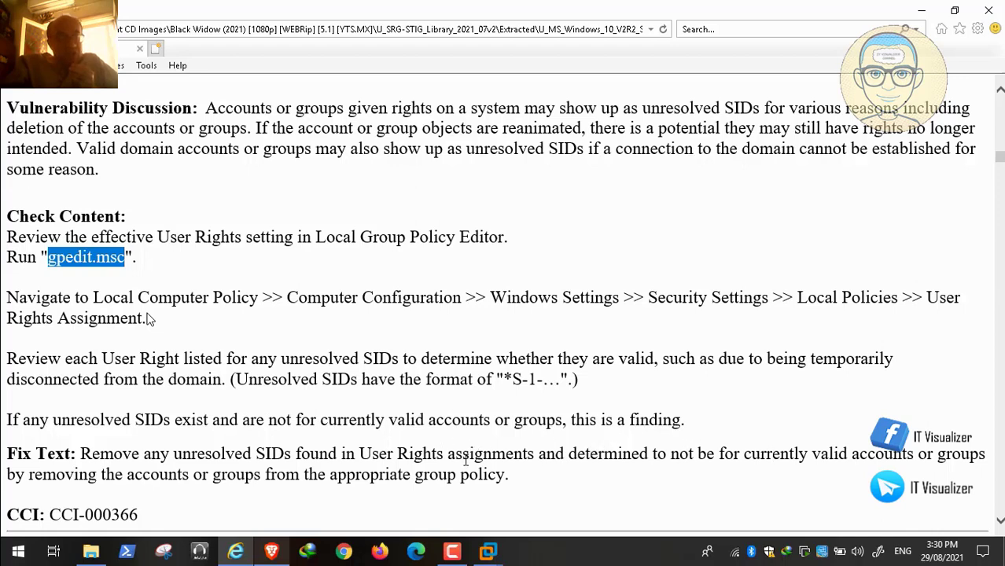
{"action": "left_click", "coordinate": [487, 551]}
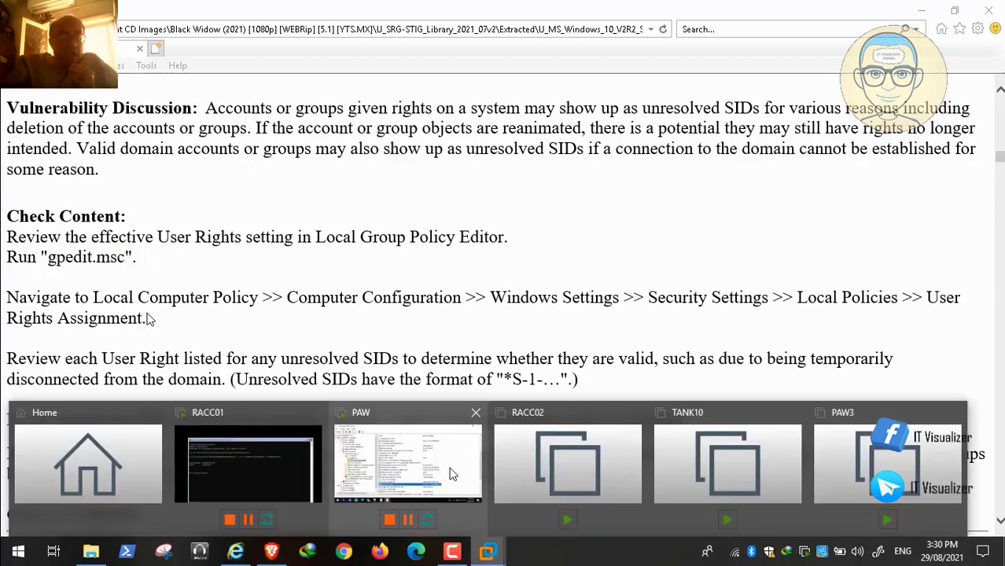
{"action": "left_click", "coordinate": [452, 473]}
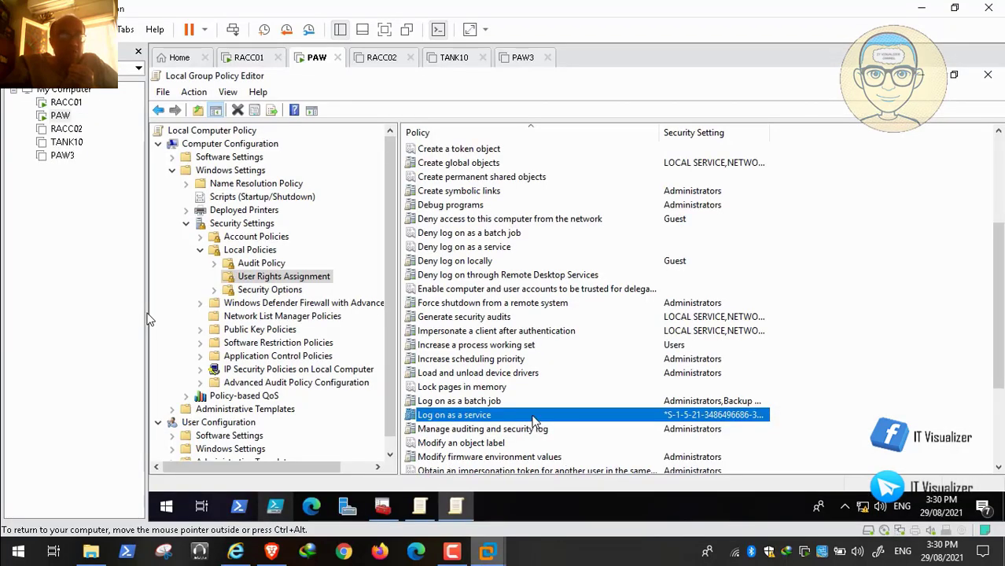
Step: Inspect the accounts listed in the Log on as a service properties, including the unresolved SID, and close them without changes
{"action": "double_click", "coordinate": [532, 419]}
{"action": "left_click", "coordinate": [534, 223]}
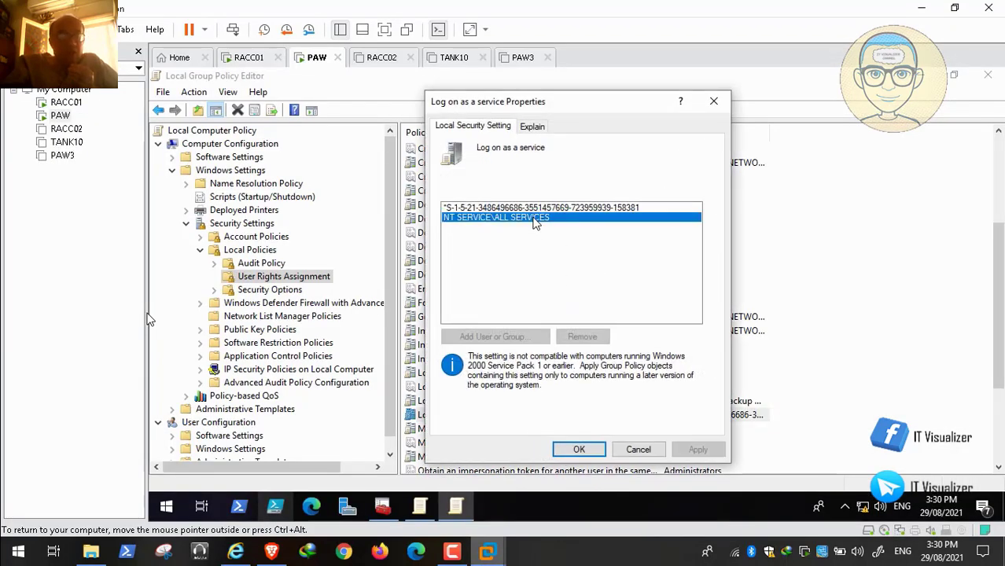
{"action": "mouse_move", "coordinate": [125, 506]}
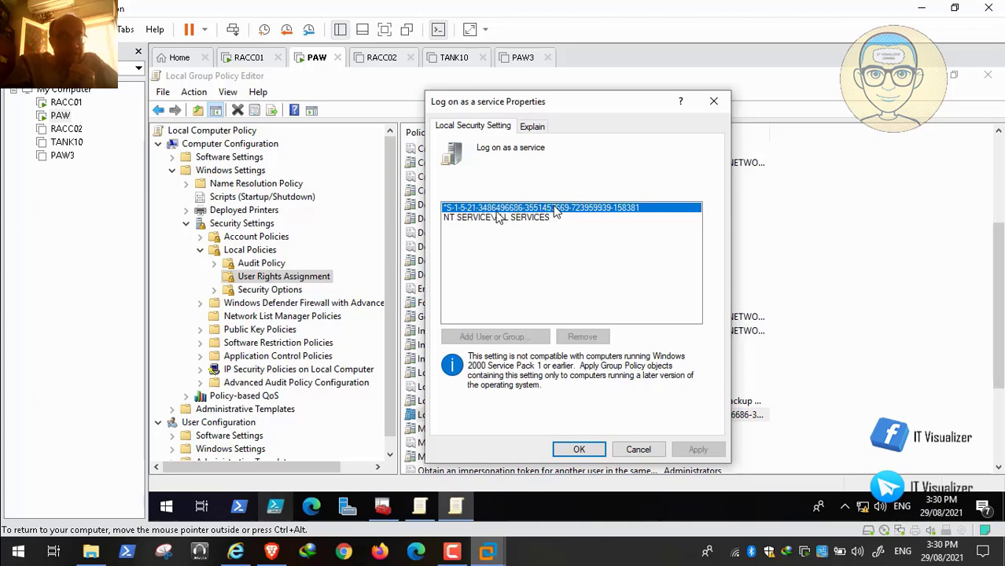
{"action": "left_click", "coordinate": [352, 280]}
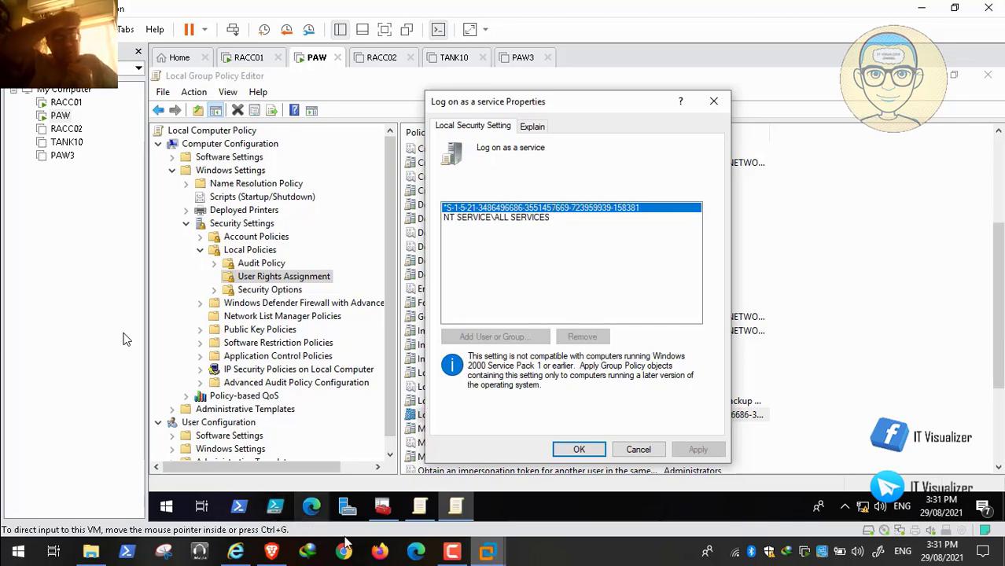
{"action": "left_click", "coordinate": [454, 552]}
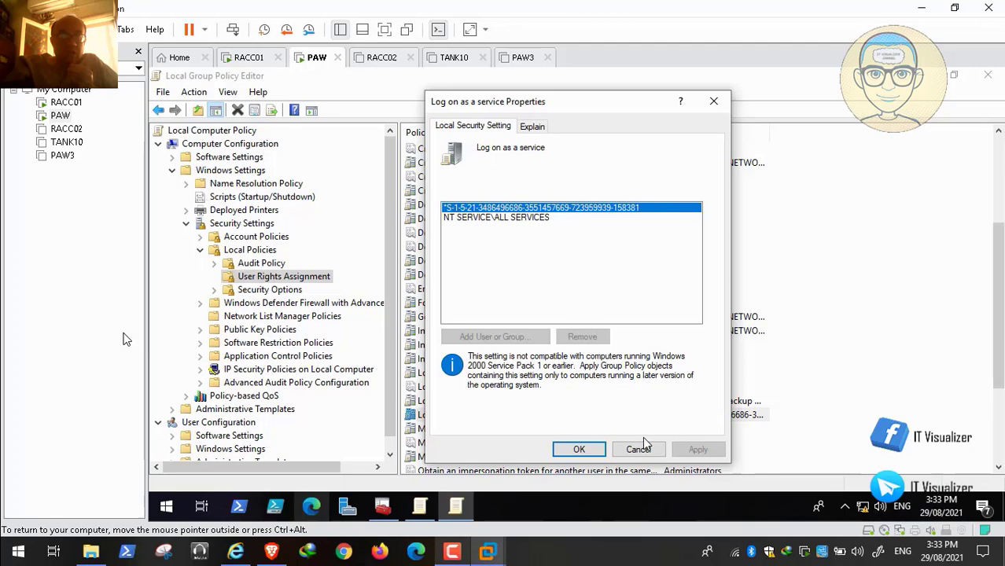
{"action": "left_click", "coordinate": [638, 449]}
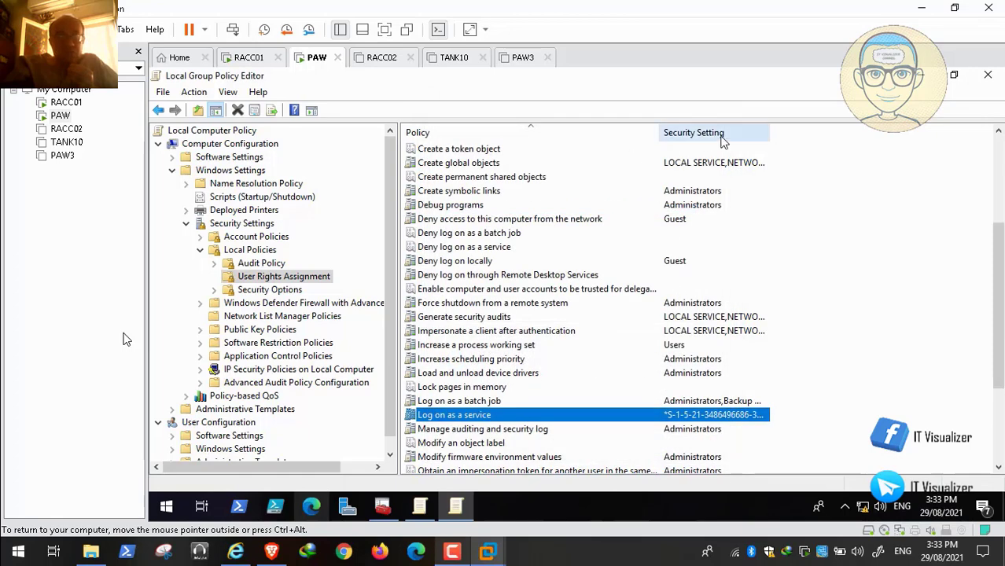
Step: Widen the Security Setting column to review the remaining user rights for unresolved SIDs, and close the Local Group Policy Editor
{"action": "left_click_drag", "start_coordinate": [770, 136], "coordinate": [932, 144]}
{"action": "left_click_drag", "start_coordinate": [997, 264], "coordinate": [996, 339]}
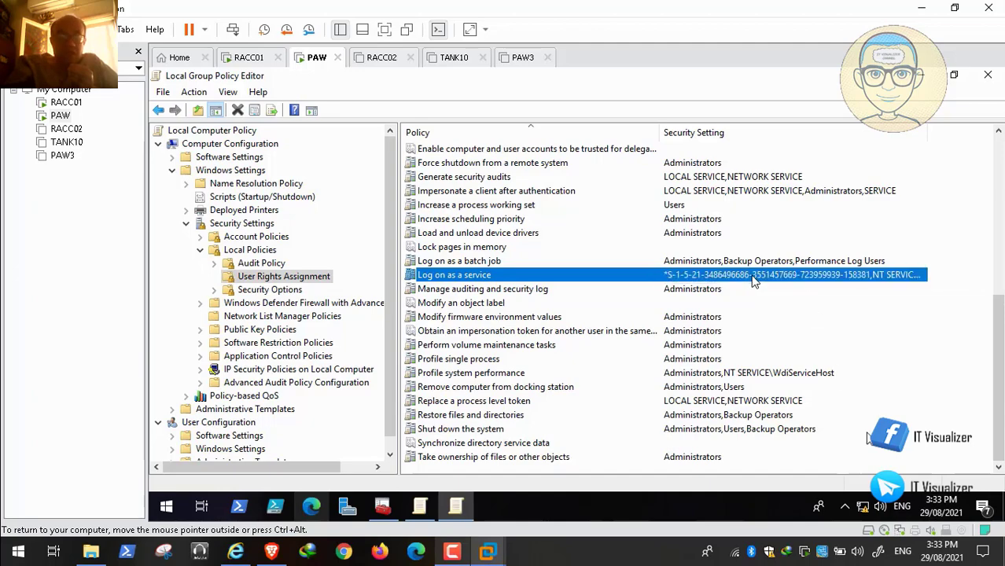
{"action": "left_click", "coordinate": [986, 75]}
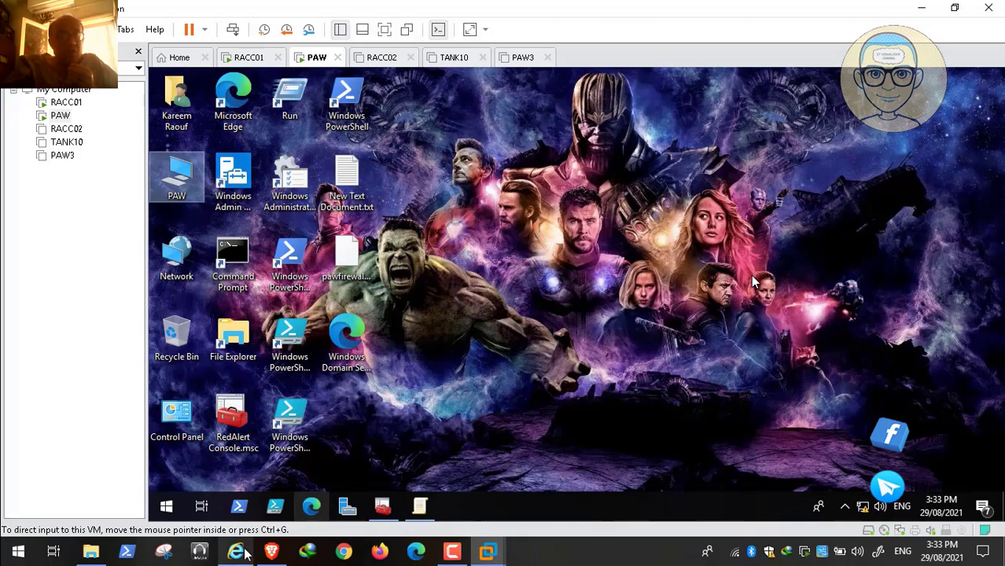
{"action": "left_click", "coordinate": [235, 551]}
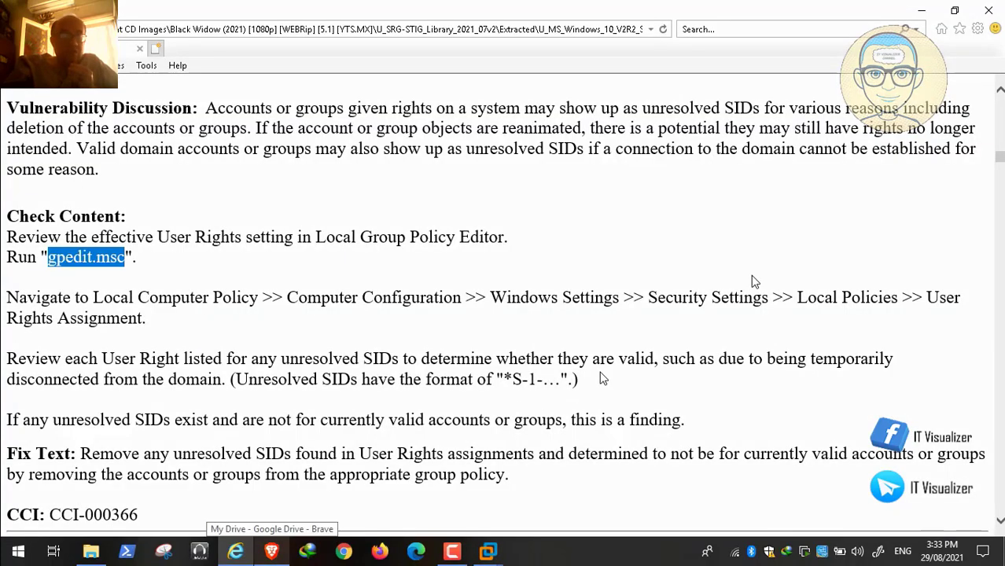
{"action": "scroll", "coordinate": [551, 376], "scroll_direction": "down", "scroll_amount": 5}
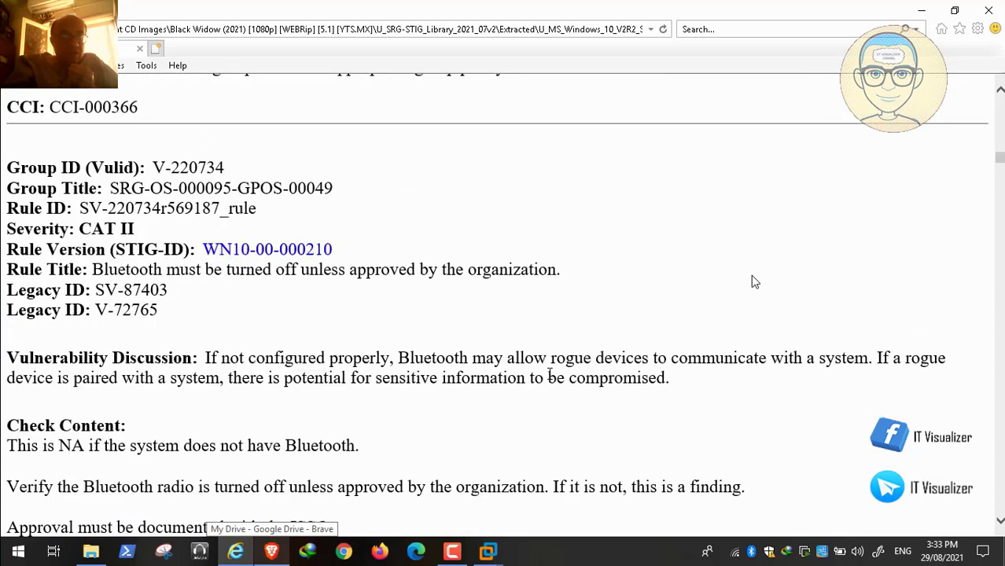
{"action": "mouse_move", "coordinate": [44, 536]}
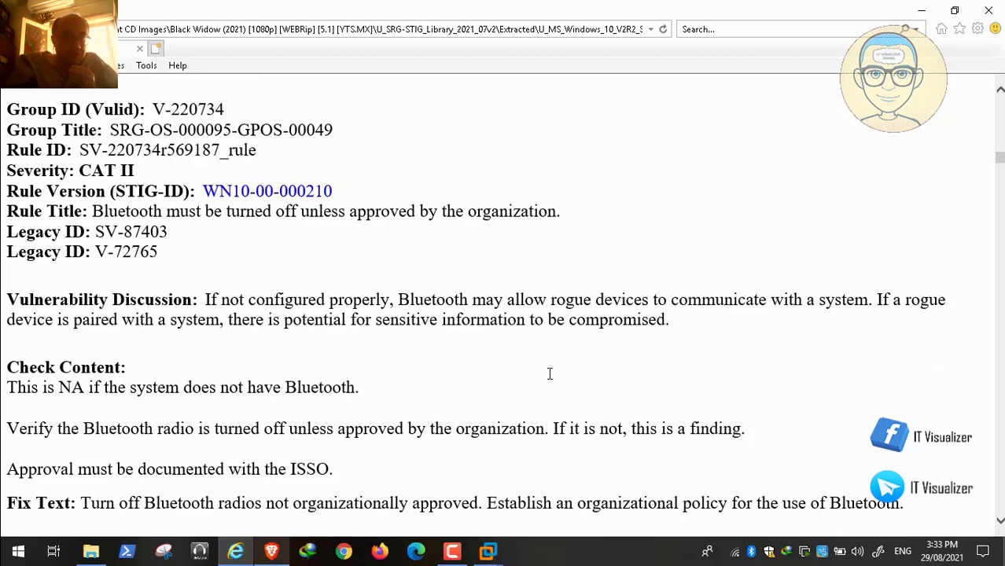
{"action": "scroll", "coordinate": [232, 195], "scroll_direction": "down", "scroll_amount": 1}
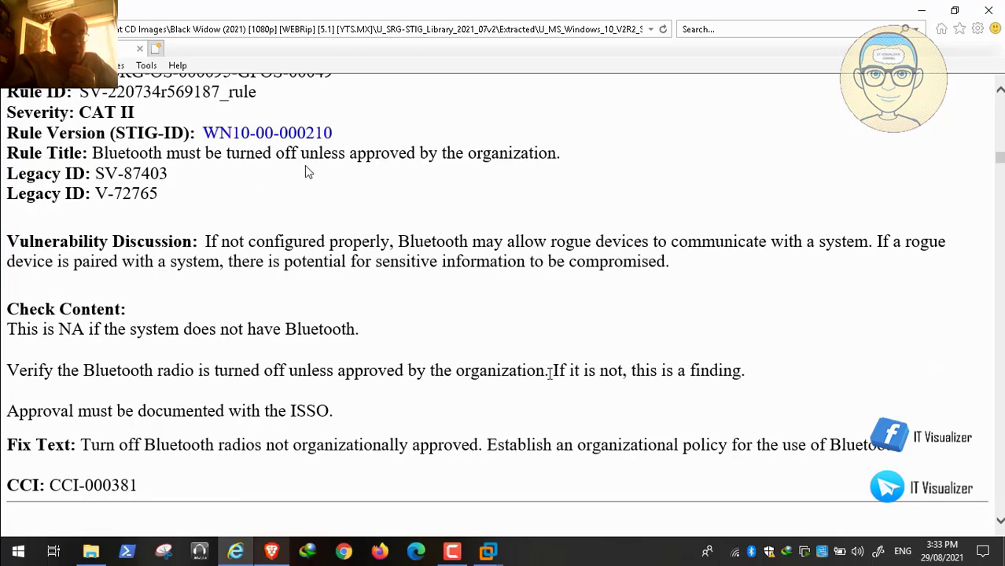
{"action": "scroll", "coordinate": [305, 169], "scroll_direction": "down", "scroll_amount": 4}
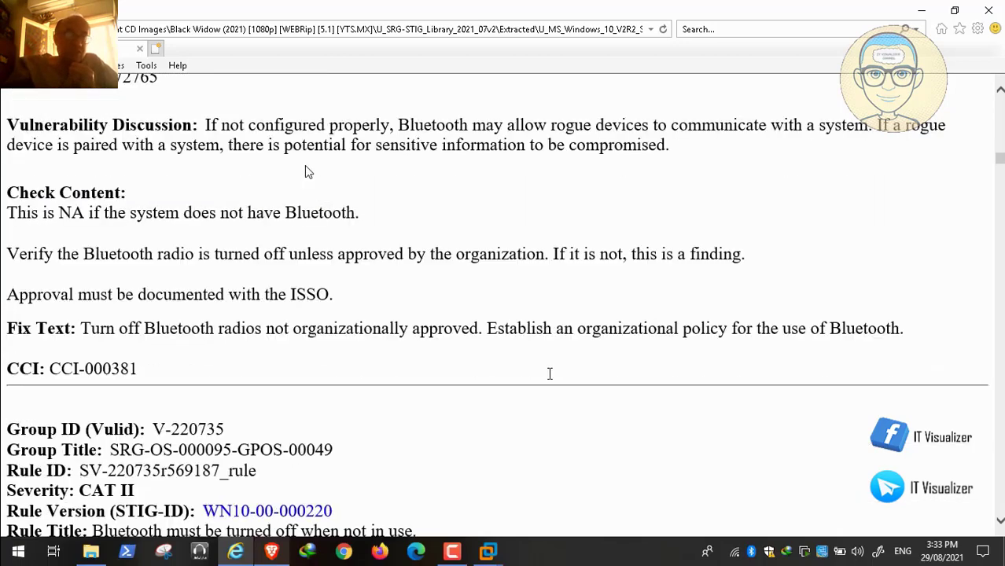
{"action": "scroll", "coordinate": [306, 171], "scroll_direction": "down", "scroll_amount": 3}
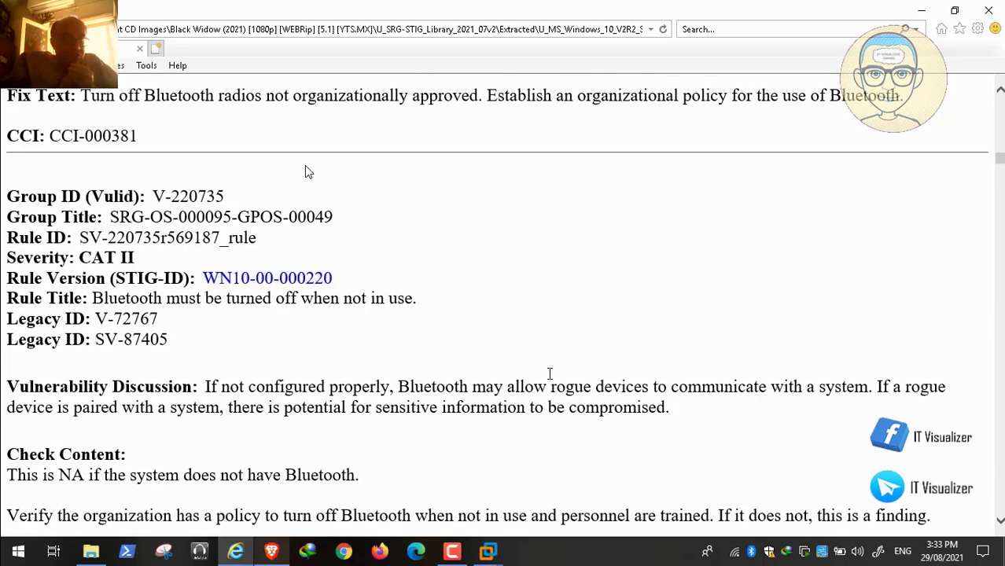
{"action": "scroll", "coordinate": [305, 171], "scroll_direction": "down", "scroll_amount": 1}
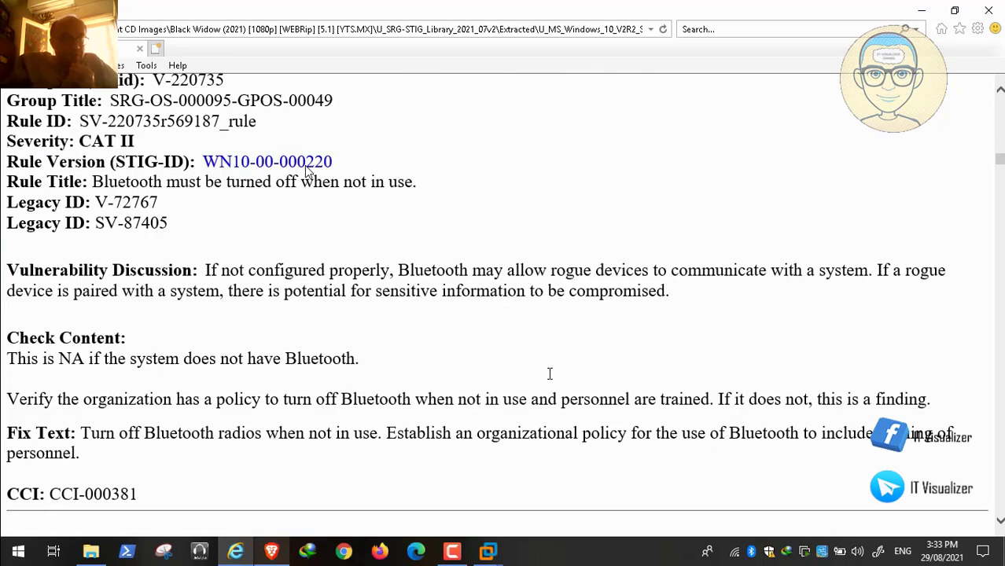
{"action": "scroll", "coordinate": [306, 170], "scroll_direction": "up", "scroll_amount": 6}
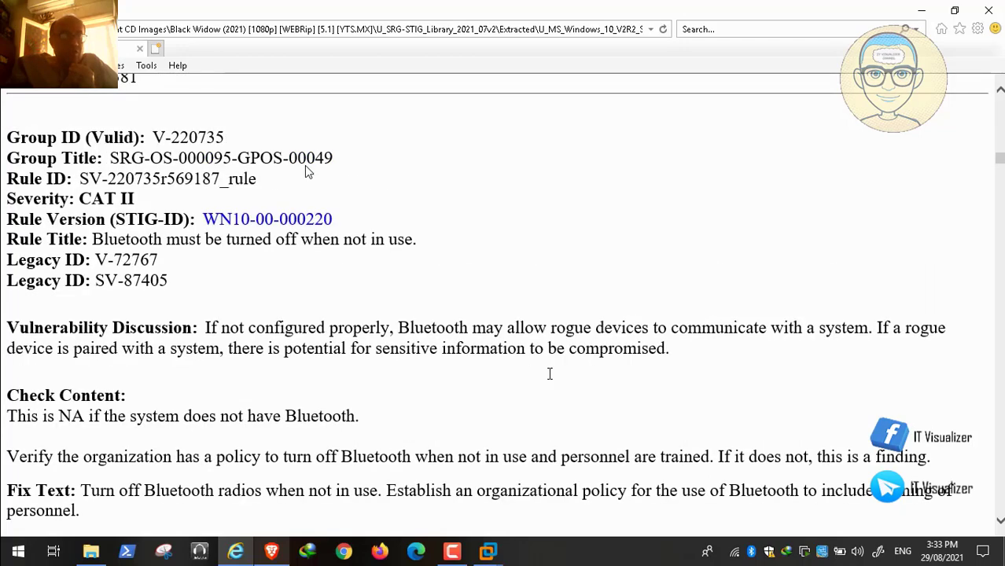
{"action": "scroll", "coordinate": [306, 172], "scroll_direction": "up", "scroll_amount": 2}
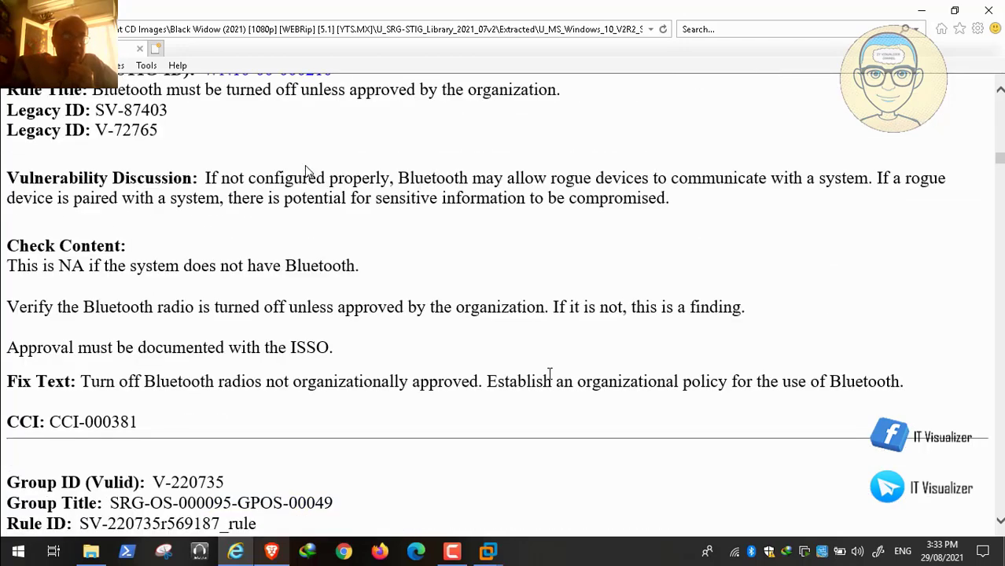
{"action": "scroll", "coordinate": [307, 171], "scroll_direction": "up", "scroll_amount": 1}
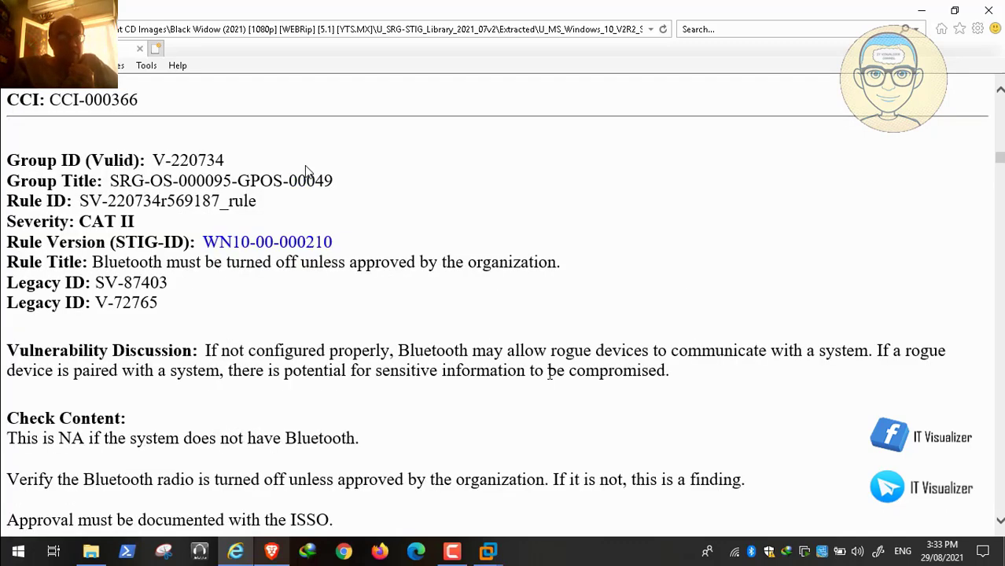
{"action": "scroll", "coordinate": [307, 171], "scroll_direction": "down", "scroll_amount": 1}
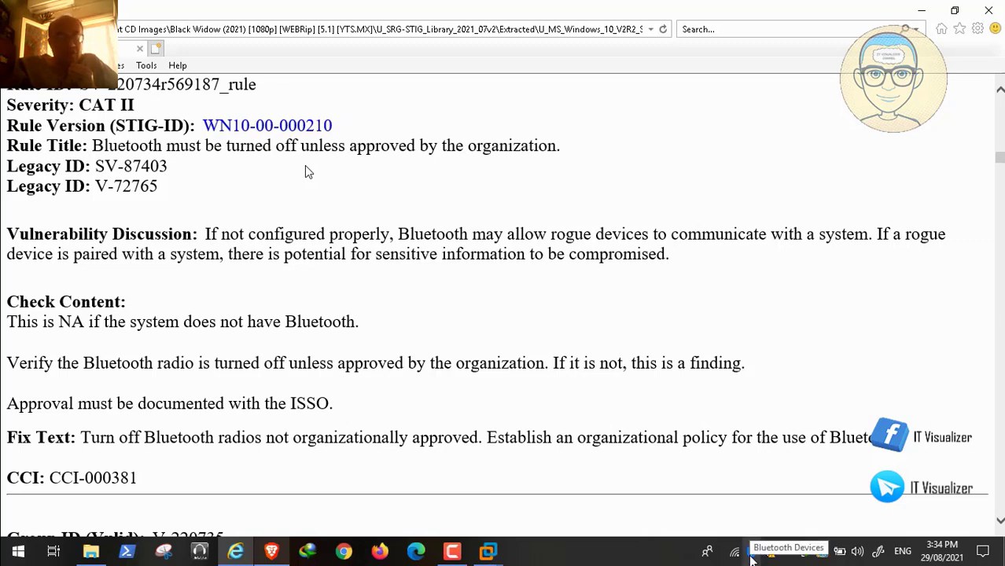
{"action": "left_click", "coordinate": [275, 551]}
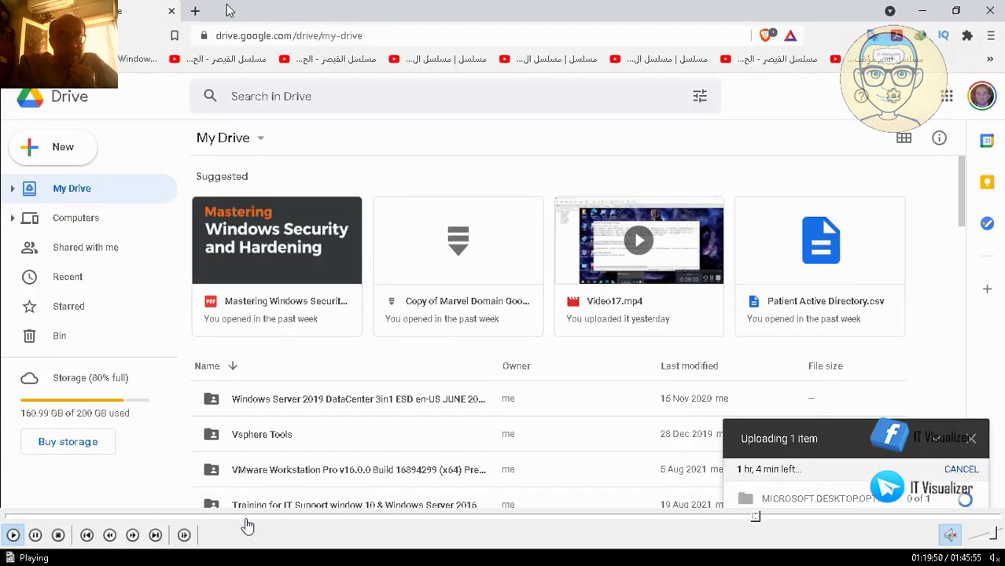
{"action": "left_click", "coordinate": [762, 518]}
{"action": "left_click", "coordinate": [772, 517]}
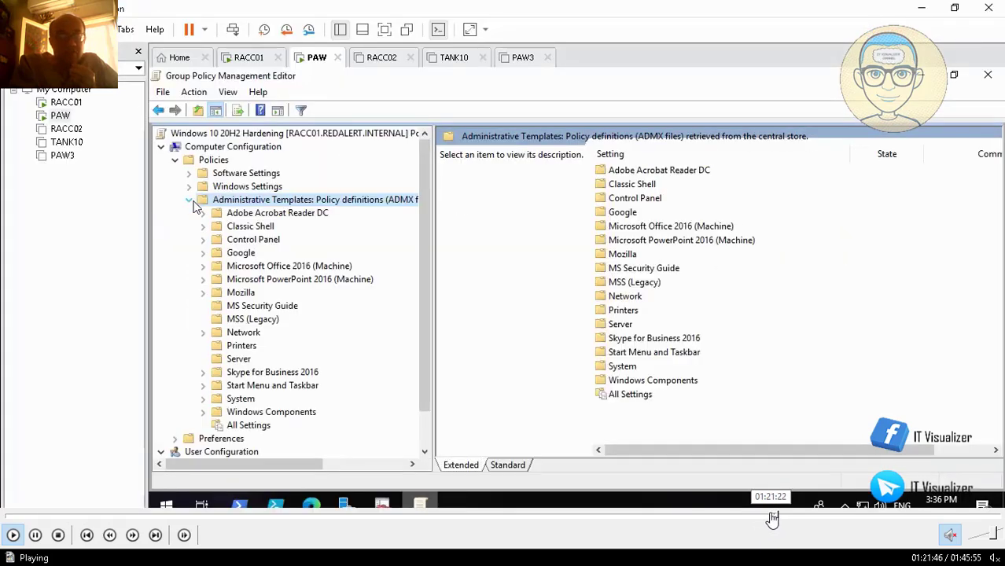
{"action": "left_click", "coordinate": [772, 517]}
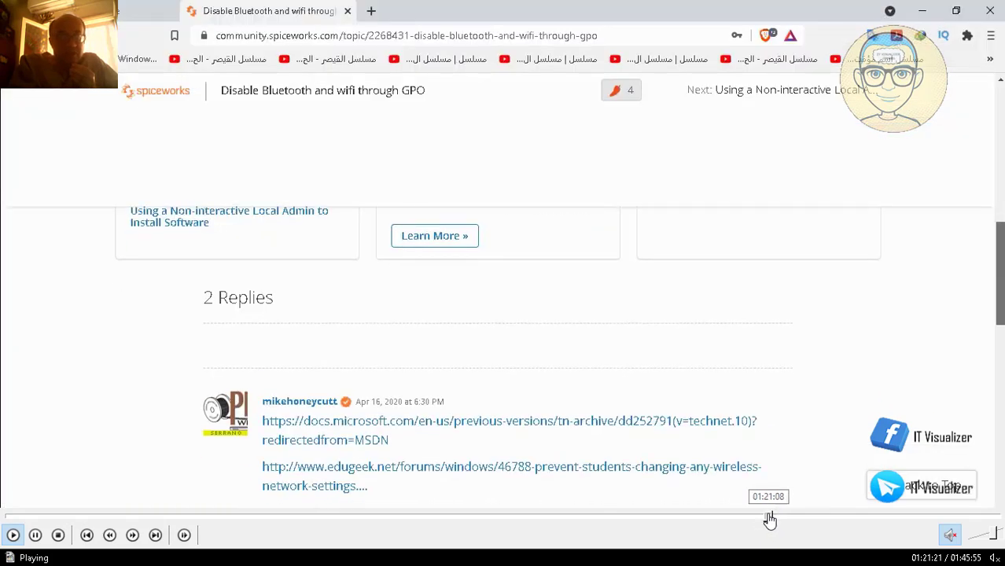
{"action": "left_click", "coordinate": [769, 518]}
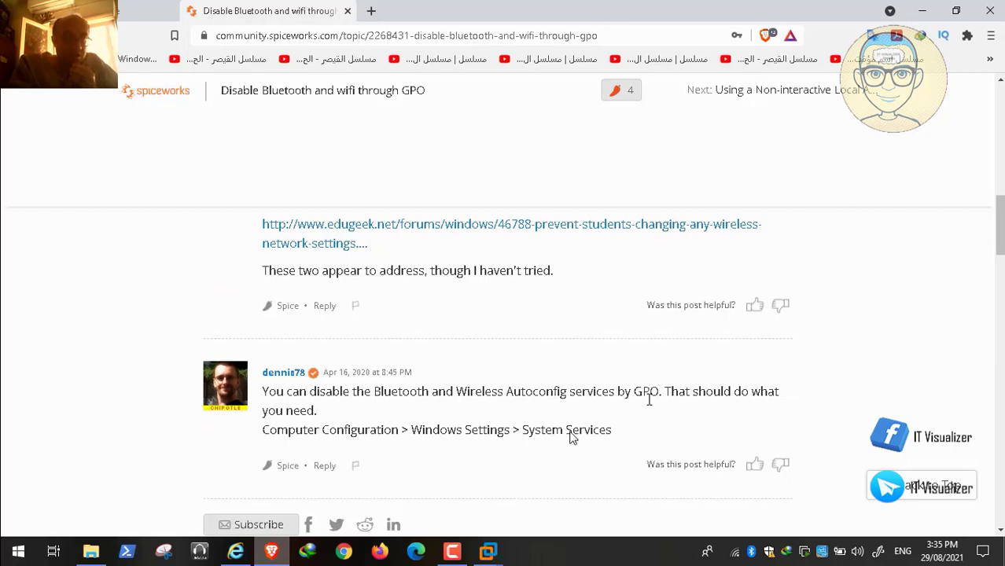
{"action": "mouse_move", "coordinate": [81, 525]}
{"action": "left_click", "coordinate": [13, 536]}
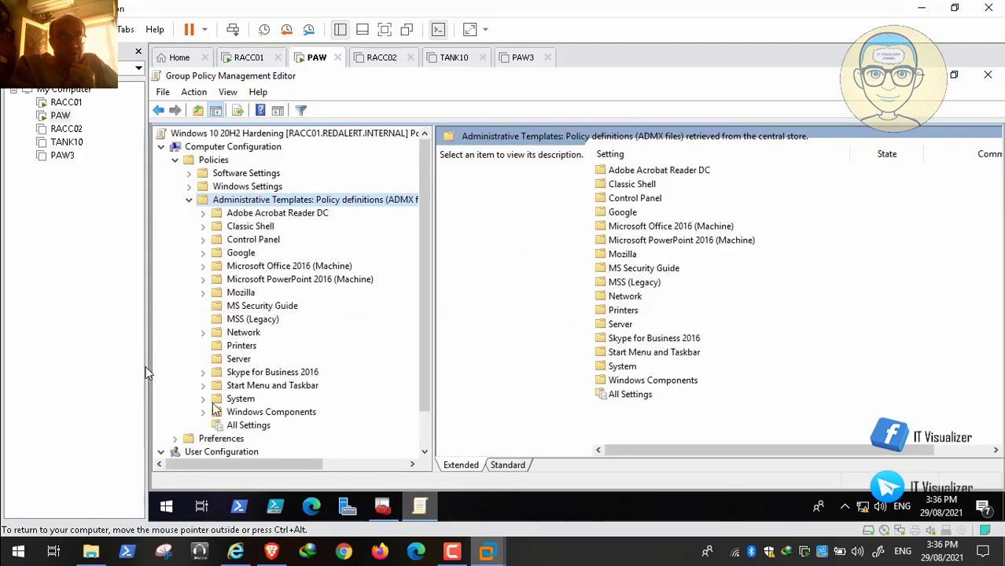
Step: Check the System Services policy path in the Spiceworks thread in Brave and return to the PAW machine in VMware Workstation
{"action": "left_click", "coordinate": [271, 550]}
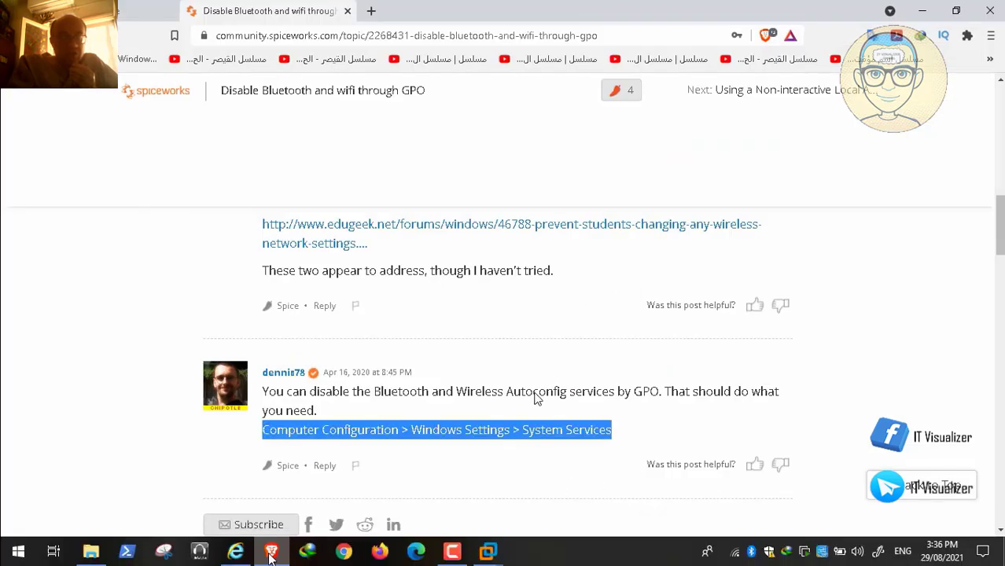
{"action": "left_click", "coordinate": [488, 550]}
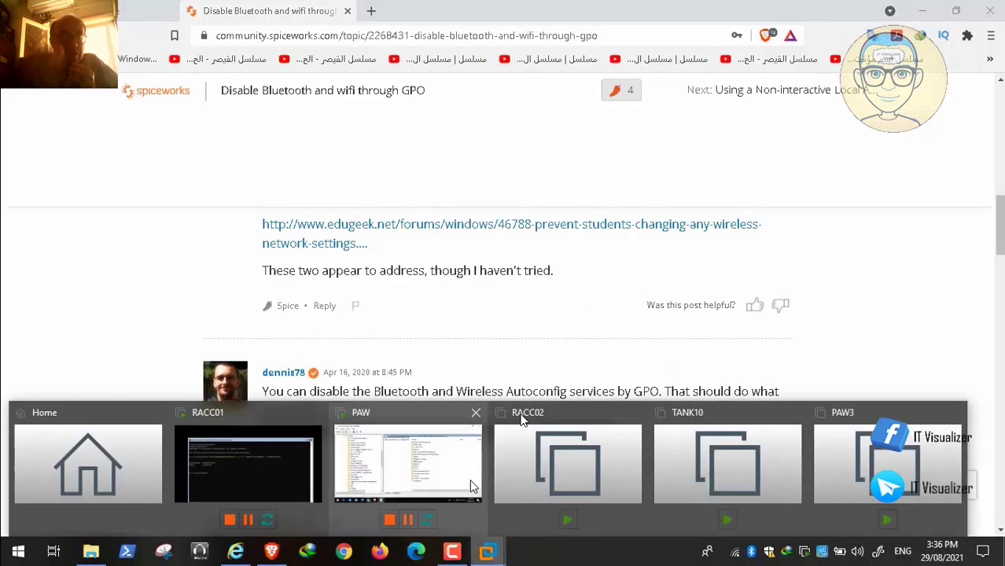
{"action": "left_click", "coordinate": [458, 473]}
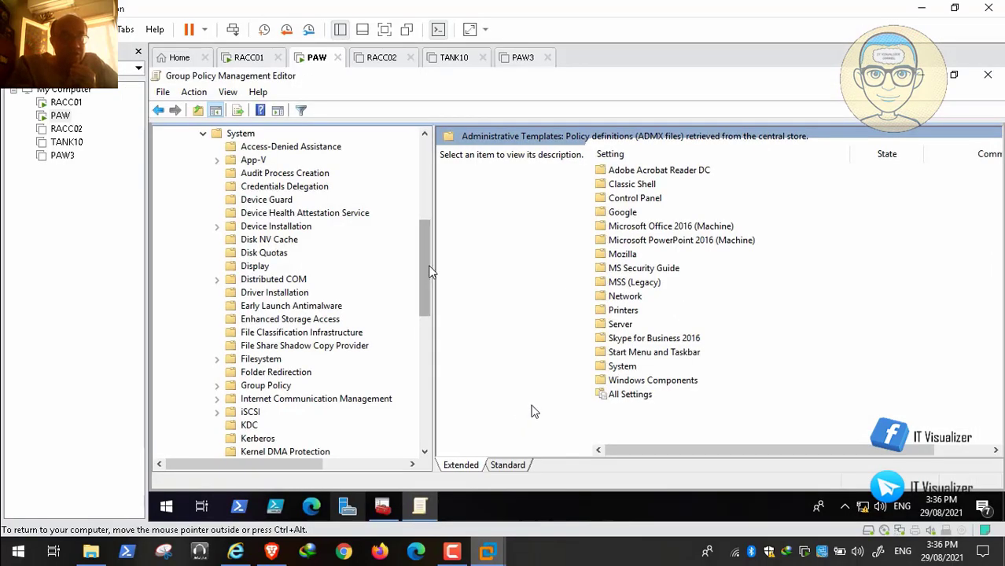
Step: Collapse Administrative Templates and expand Windows Settings under the computer policies of the Windows 10 20H2 Hardening GPO
{"action": "left_click_drag", "start_coordinate": [425, 271], "coordinate": [418, 175]}
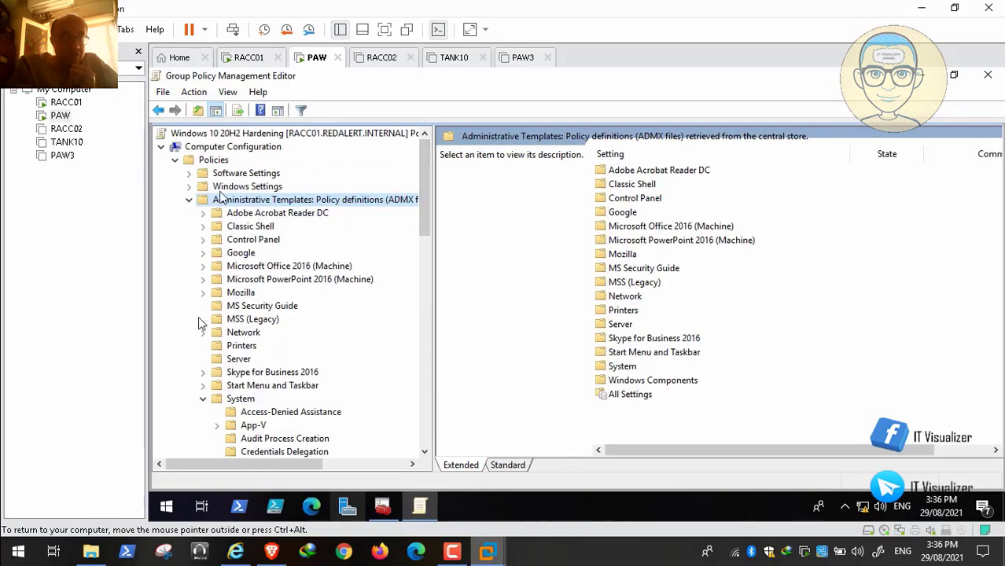
{"action": "left_click", "coordinate": [189, 198]}
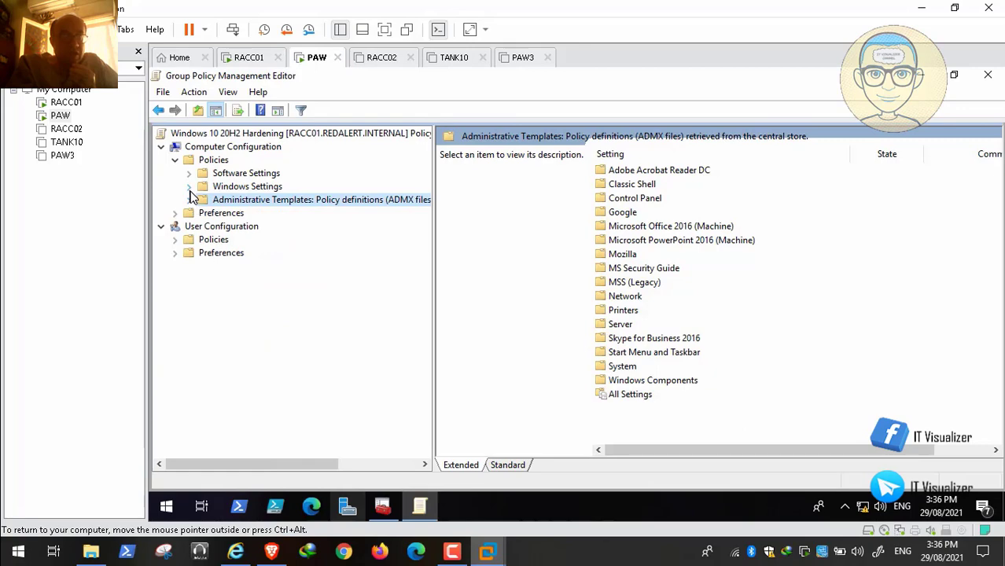
{"action": "left_click", "coordinate": [189, 187]}
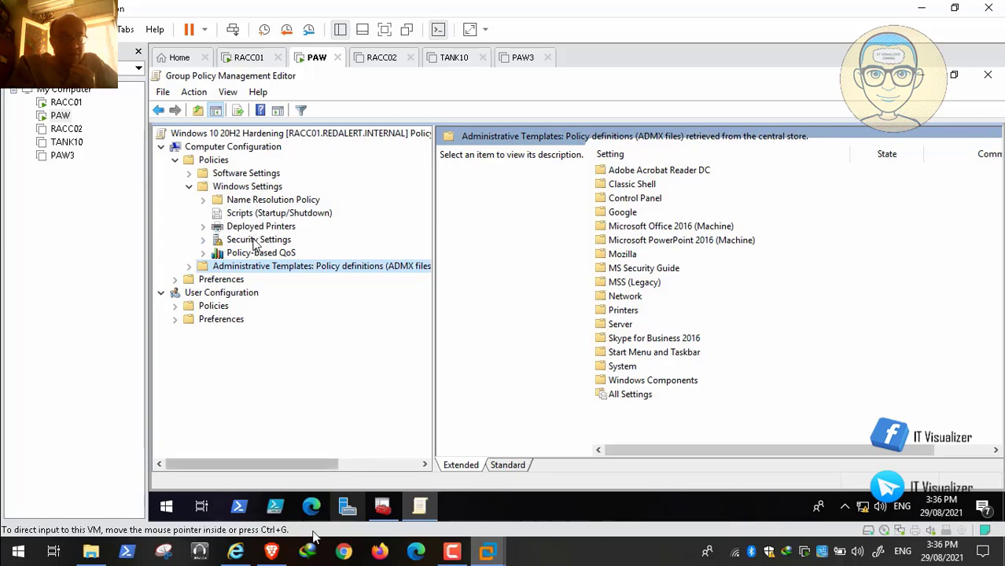
Step: Recheck the Spiceworks policy path in Brave, return to PAW in VMware Workstation and expand Security Settings under the computer's Windows Settings
{"action": "left_click", "coordinate": [272, 551]}
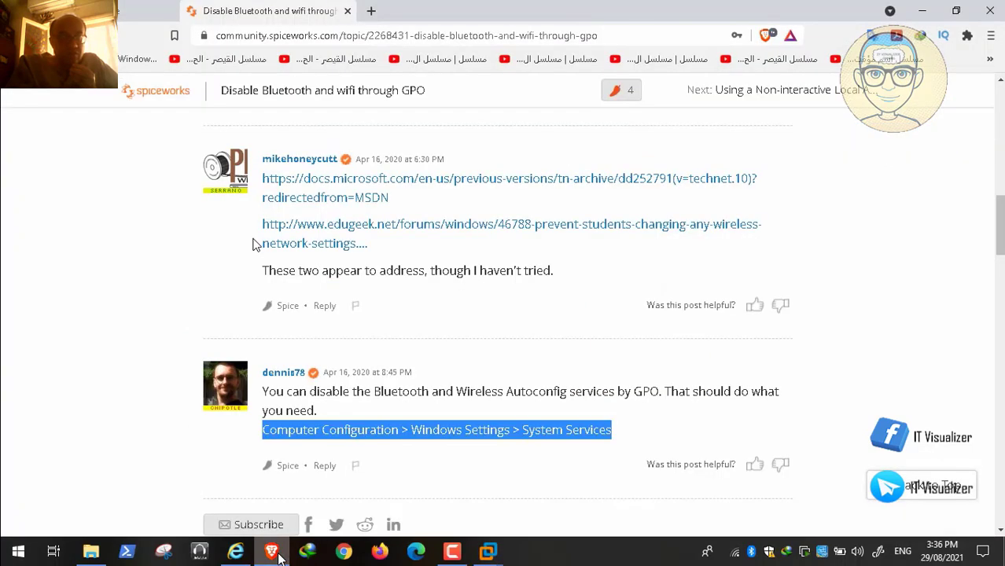
{"action": "left_click", "coordinate": [489, 551]}
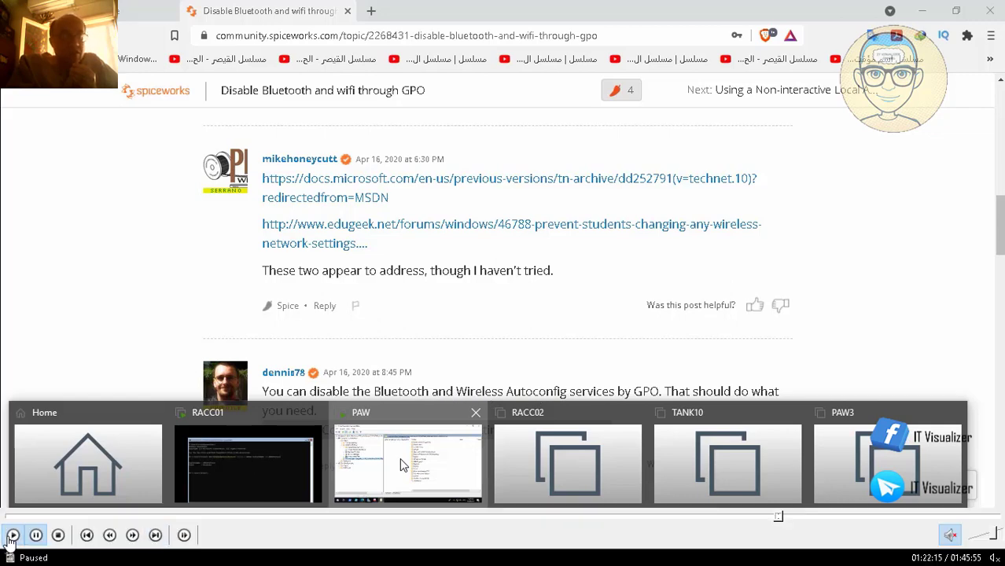
{"action": "left_click", "coordinate": [408, 463]}
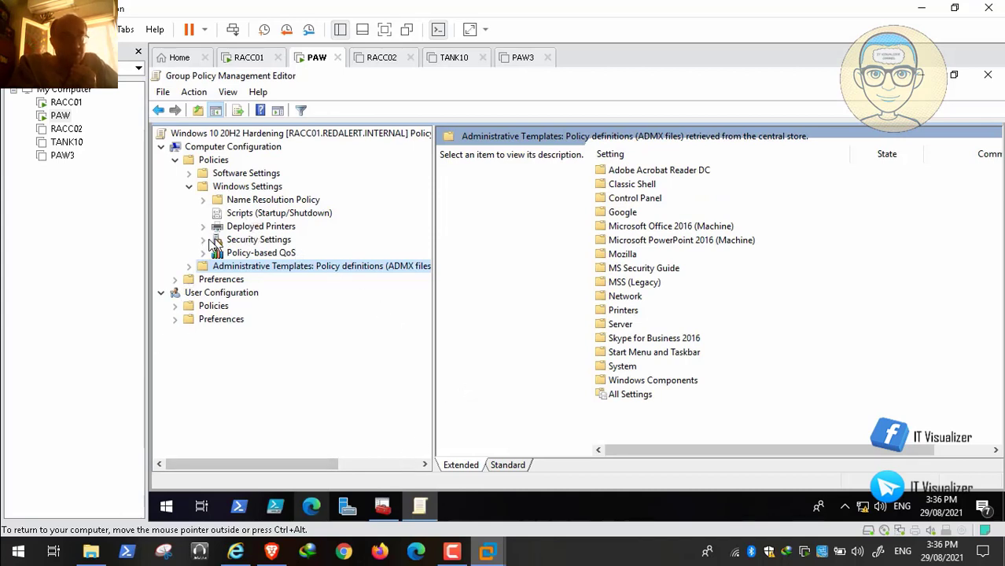
{"action": "left_click", "coordinate": [253, 190]}
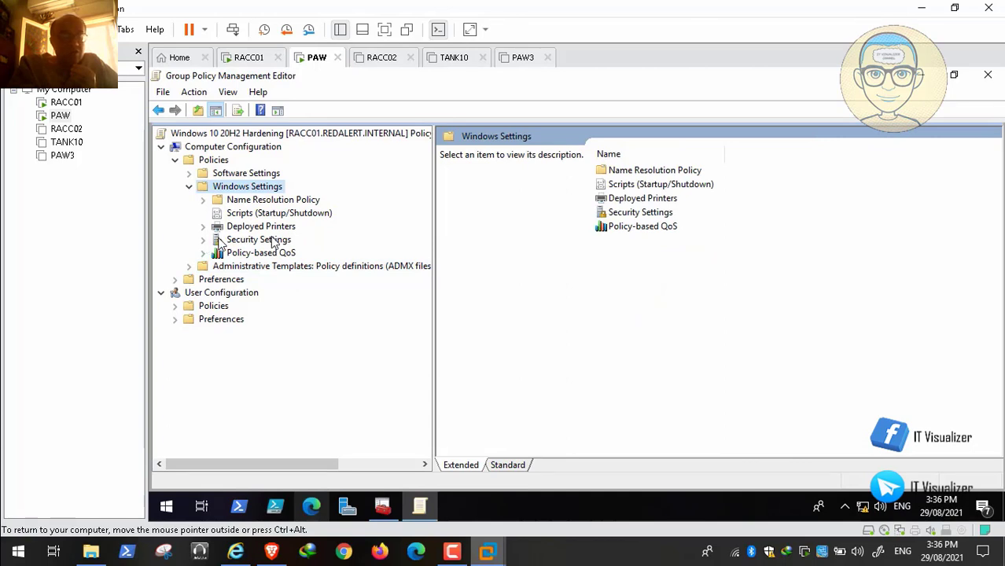
{"action": "left_click", "coordinate": [202, 239]}
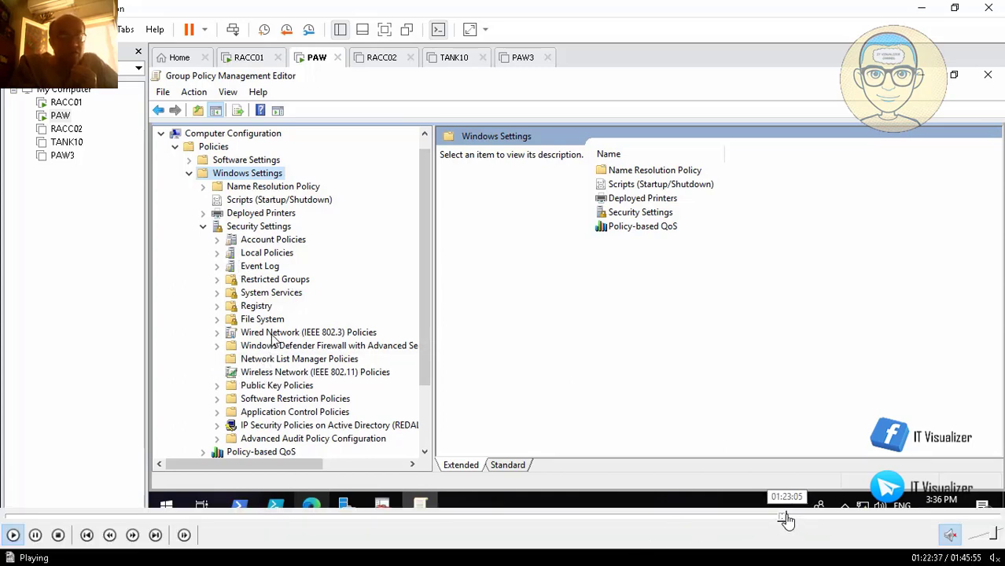
{"action": "left_click", "coordinate": [786, 519]}
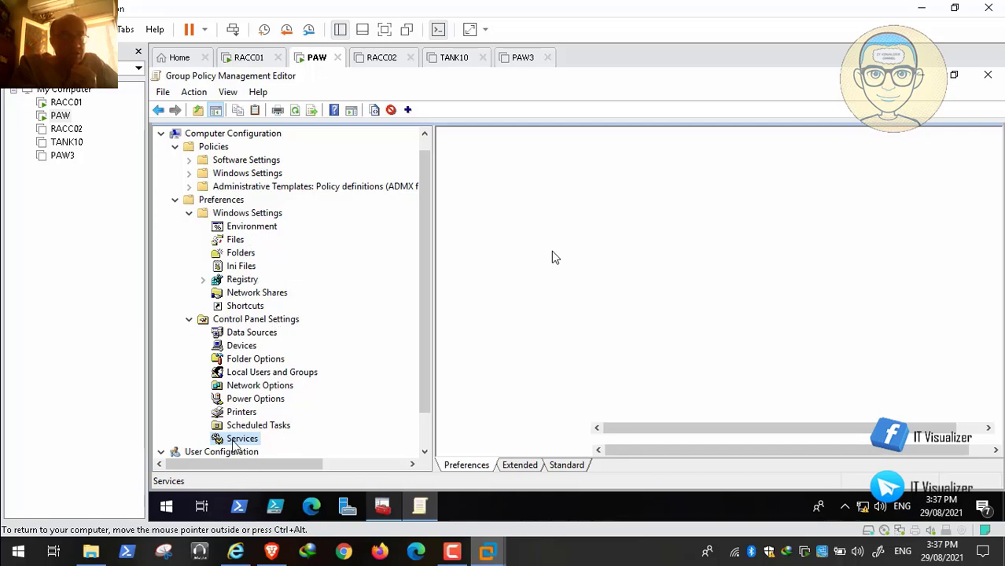
{"action": "key", "text": "space"}
{"action": "key", "text": "space"}
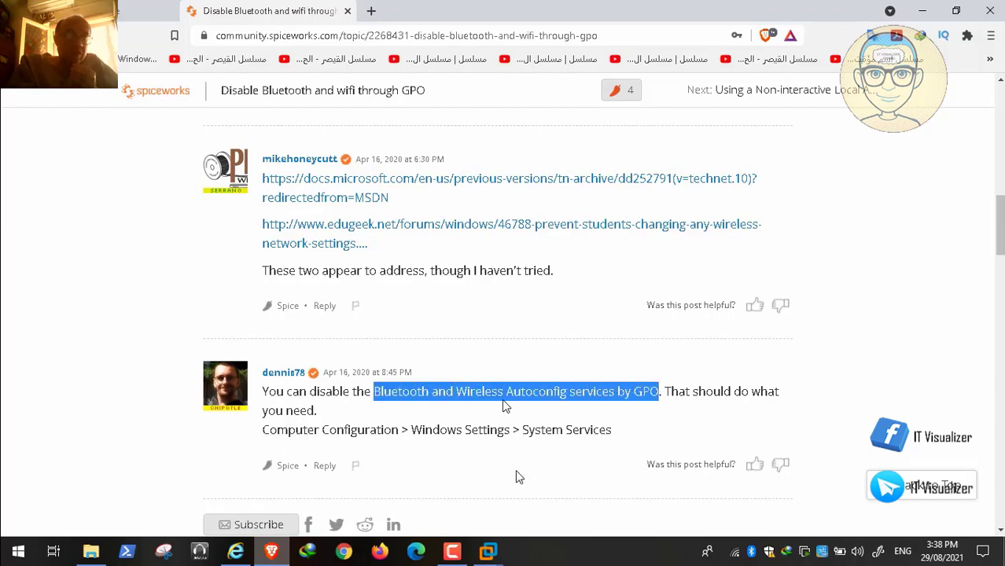
{"action": "left_click", "coordinate": [488, 551]}
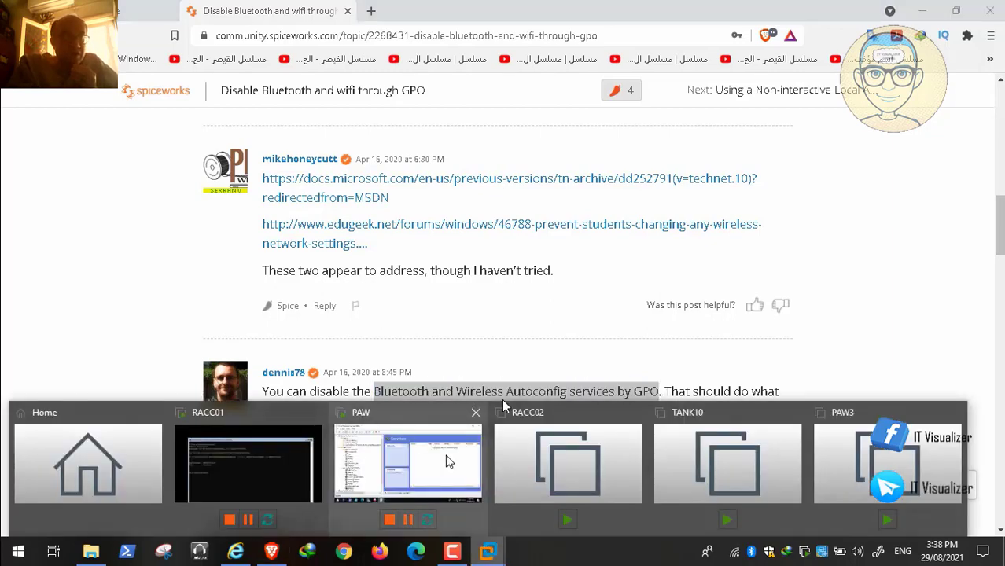
{"action": "left_click", "coordinate": [408, 464]}
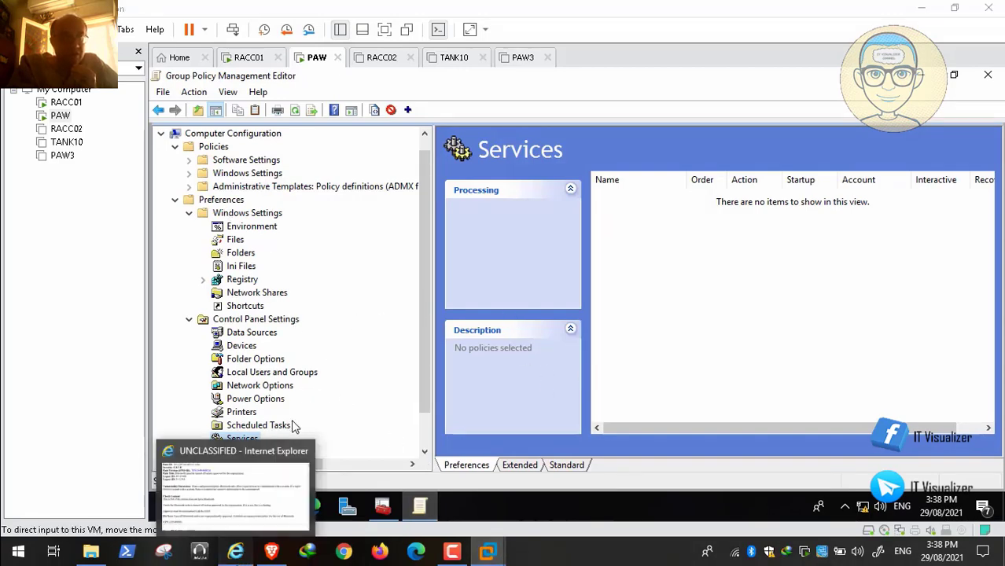
{"action": "left_click", "coordinate": [235, 551]}
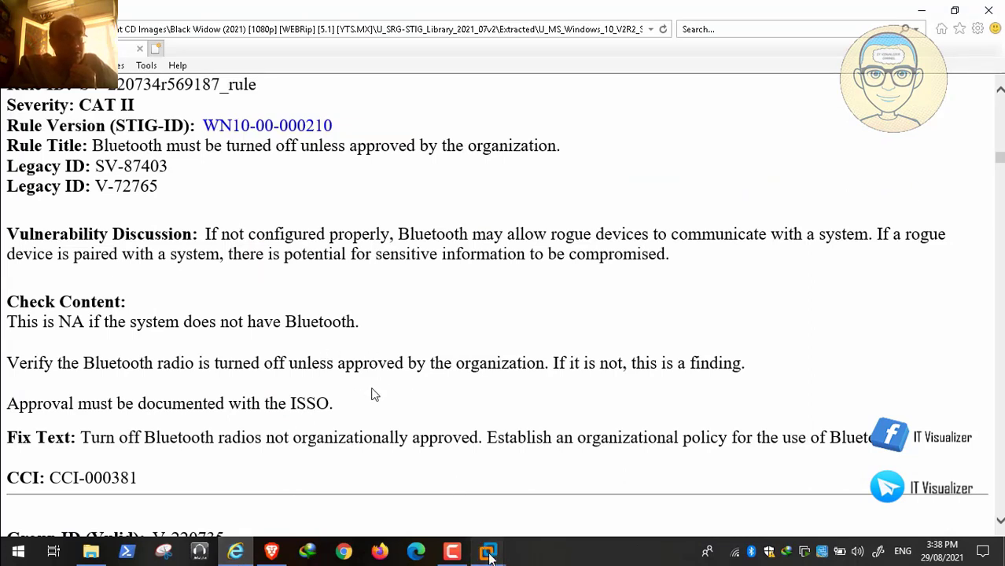
{"action": "mouse_move", "coordinate": [481, 546]}
{"action": "left_click", "coordinate": [374, 405]}
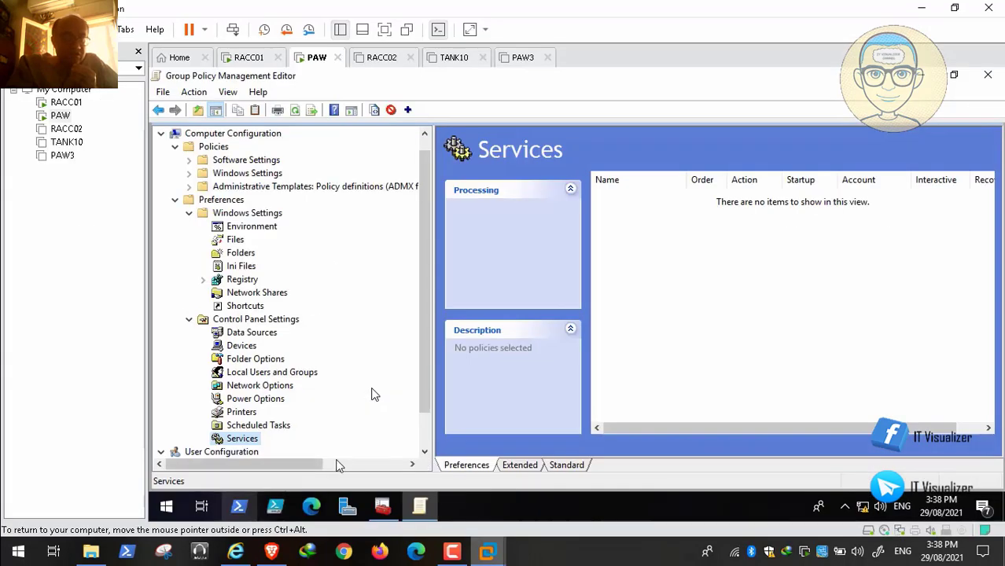
Step: Start a new service preference item in Services under the computer's Control Panel Settings
{"action": "right_click", "coordinate": [244, 438]}
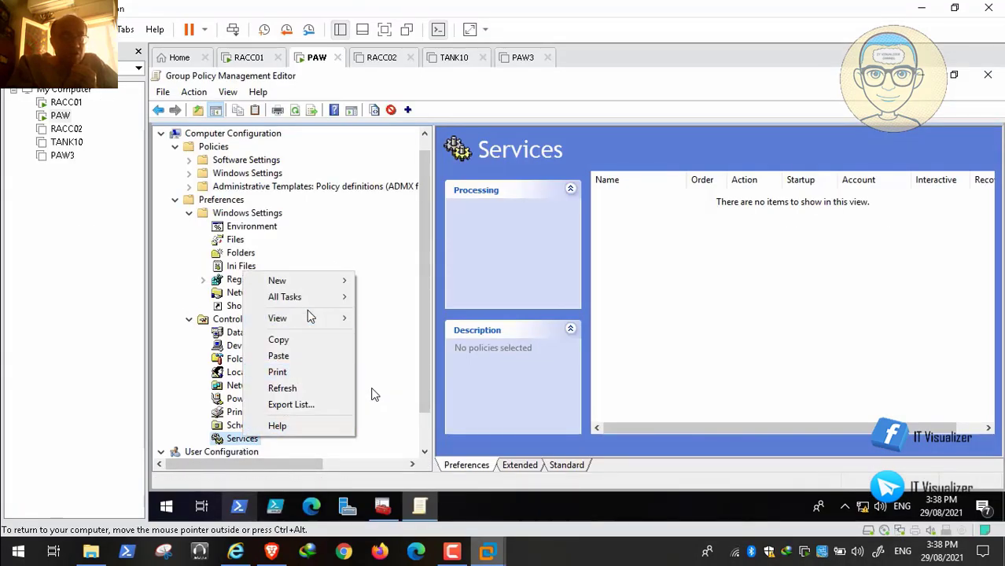
{"action": "mouse_move", "coordinate": [330, 280]}
{"action": "left_click", "coordinate": [390, 281]}
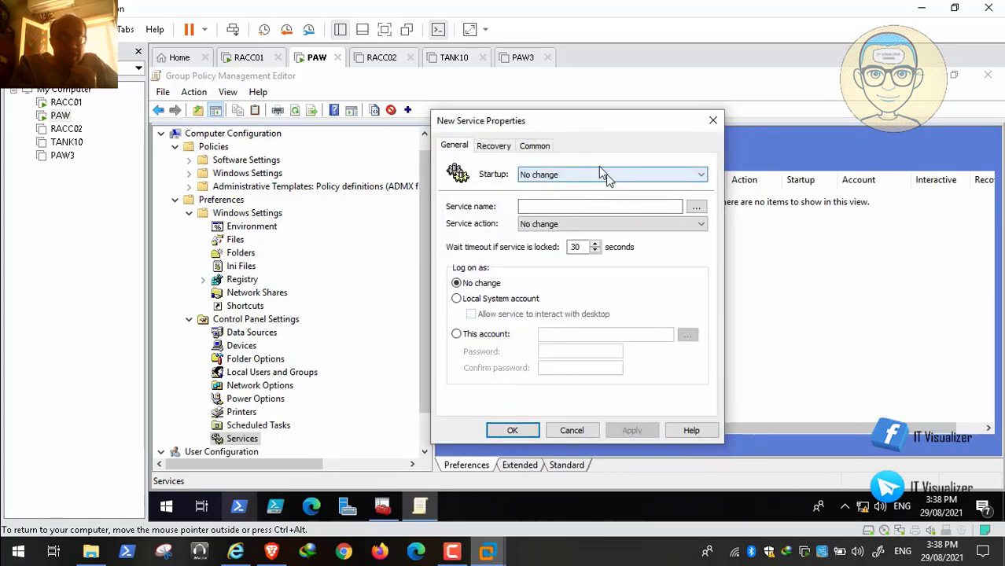
Step: Browse the available services for the new service preference item, looking through the entries that begin with B
{"action": "left_click", "coordinate": [697, 208]}
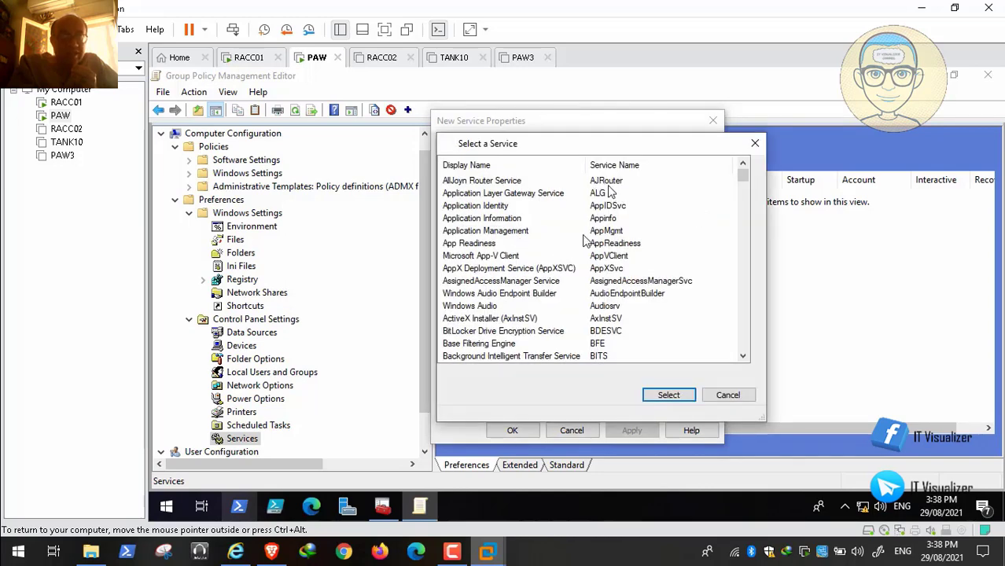
{"action": "left_click", "coordinate": [515, 220]}
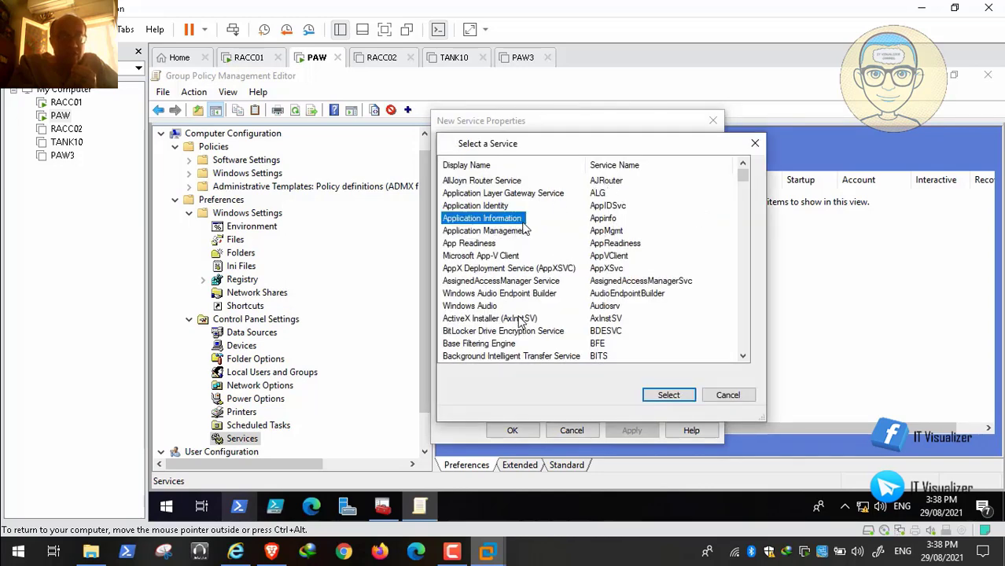
{"action": "left_click", "coordinate": [524, 230]}
{"action": "key", "text": "b"}
{"action": "key", "text": "b"}
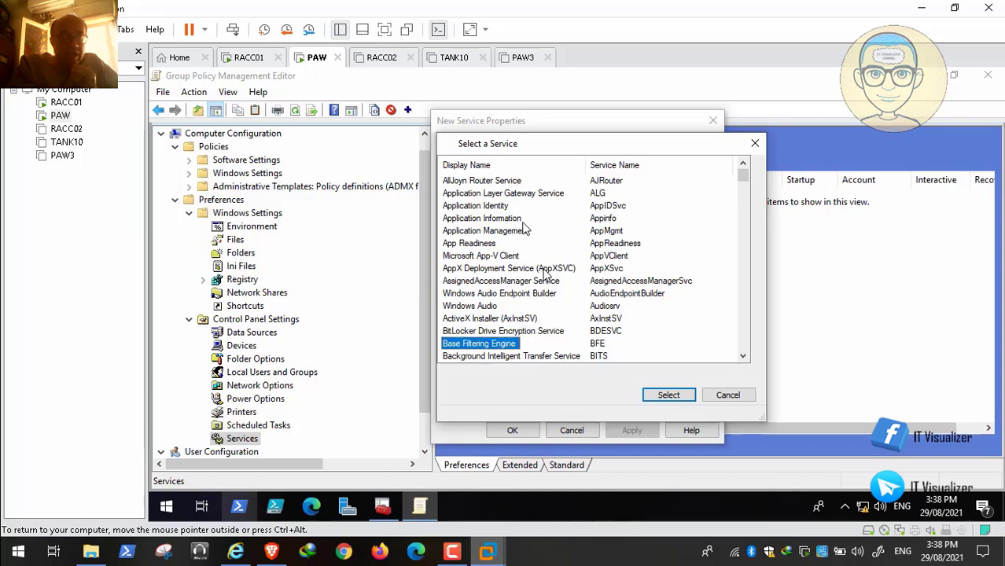
{"action": "key", "text": "b"}
{"action": "key", "text": "b"}
{"action": "key", "text": "b"}
{"action": "key", "text": "b"}
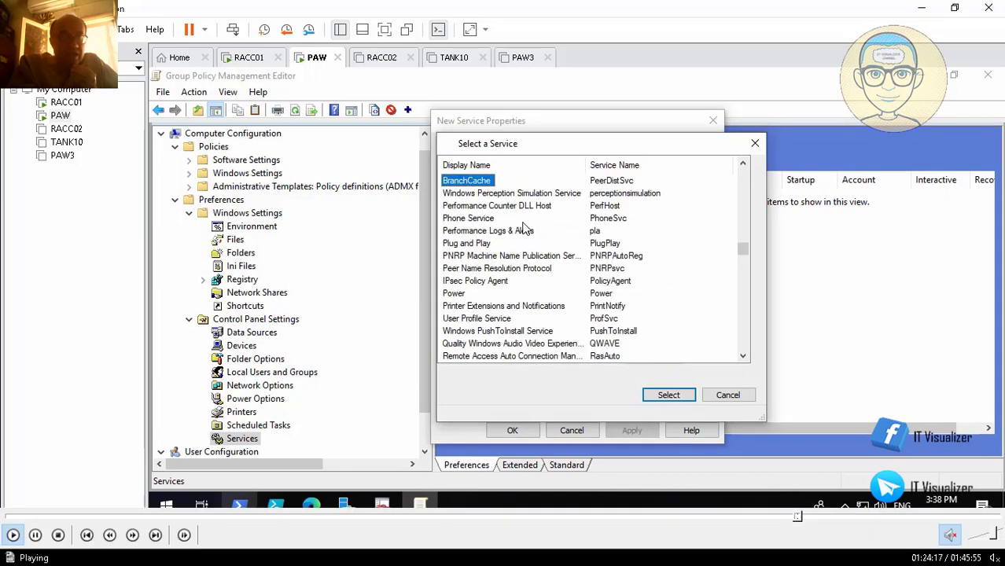
{"action": "key", "text": "b"}
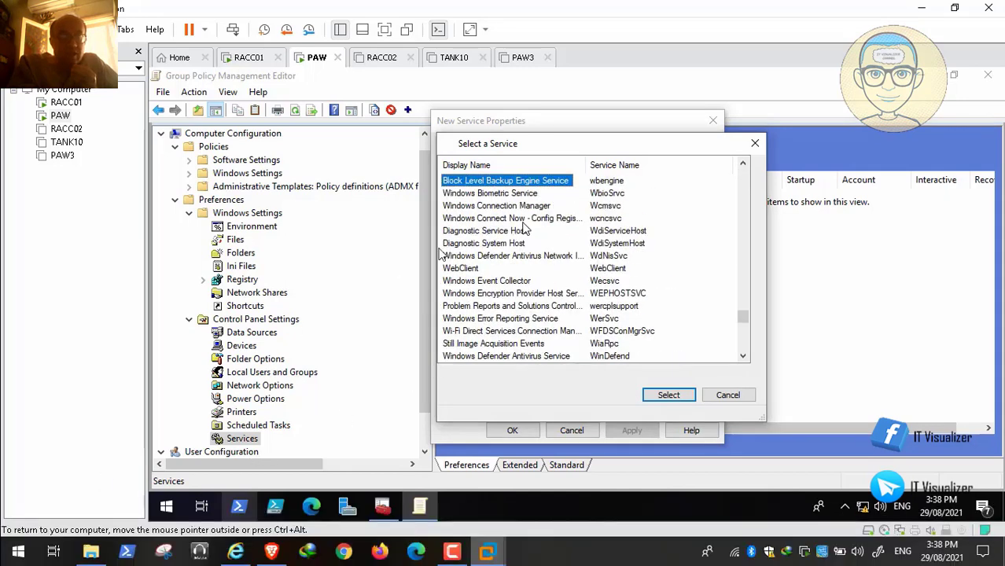
Step: Locate Bluetooth Support Service (bthserv) in the service list and cancel the selection
{"action": "left_click", "coordinate": [35, 535]}
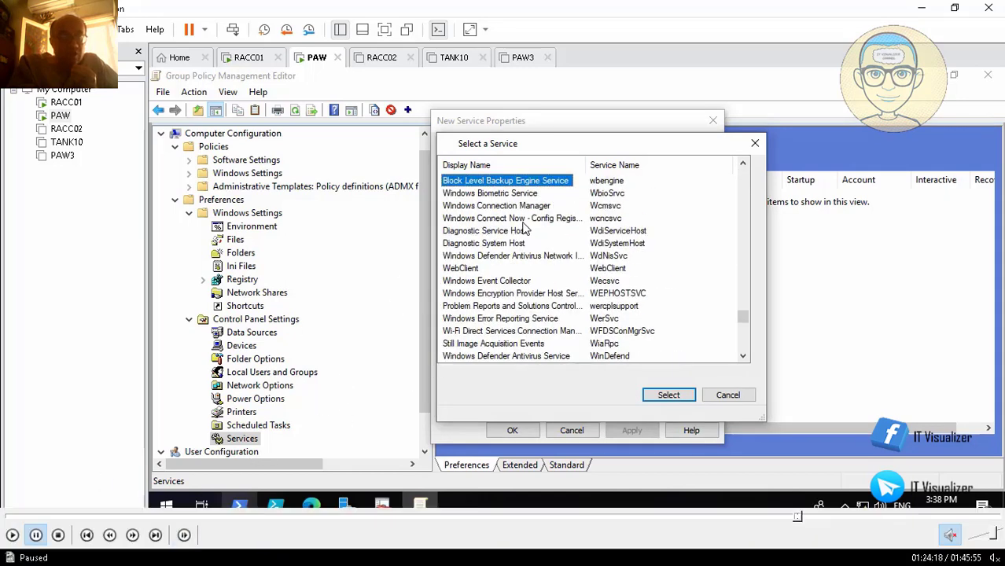
{"action": "left_click", "coordinate": [12, 535]}
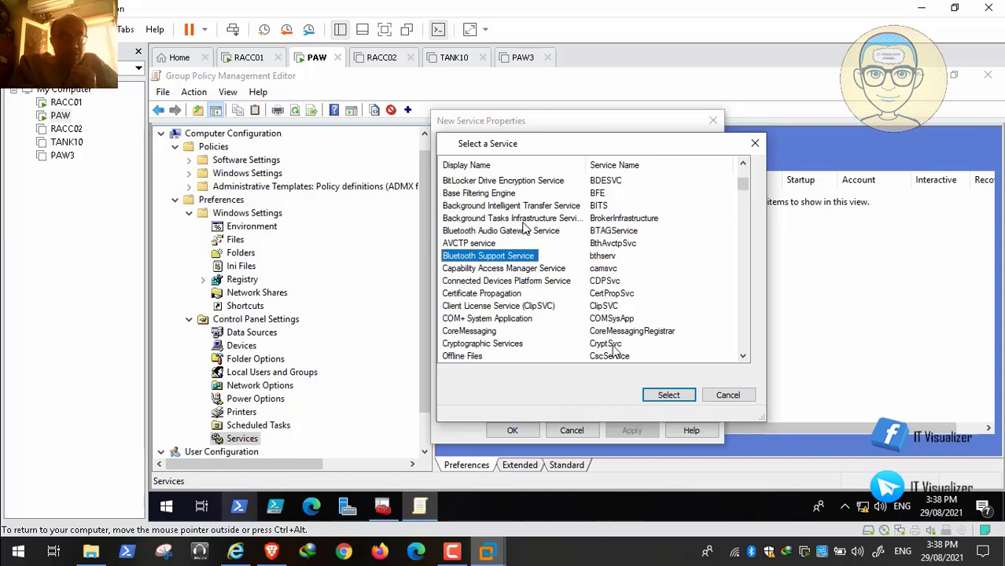
{"action": "mouse_move", "coordinate": [8, 541]}
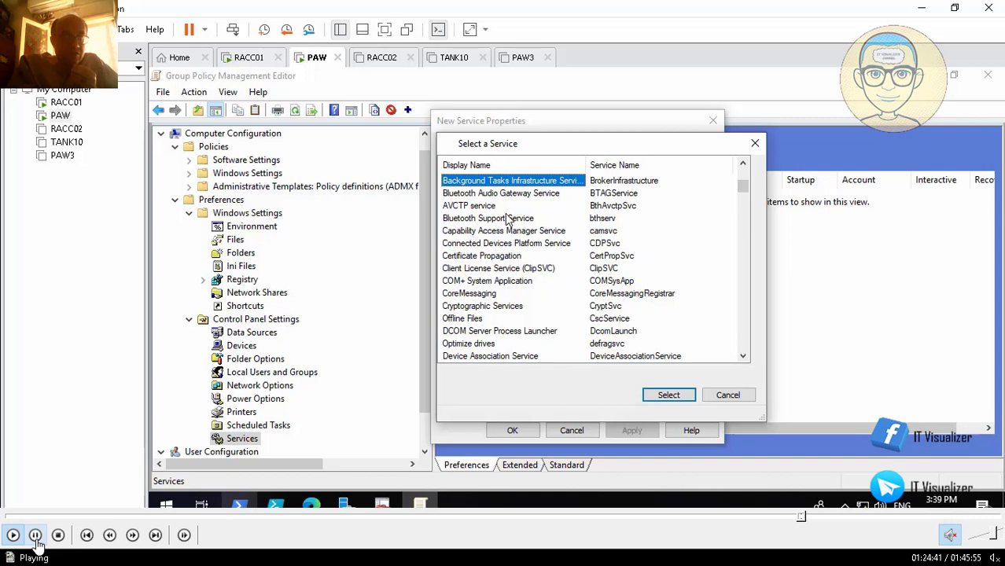
{"action": "left_click", "coordinate": [532, 200]}
{"action": "key", "text": "Down"}
{"action": "key", "text": "Down"}
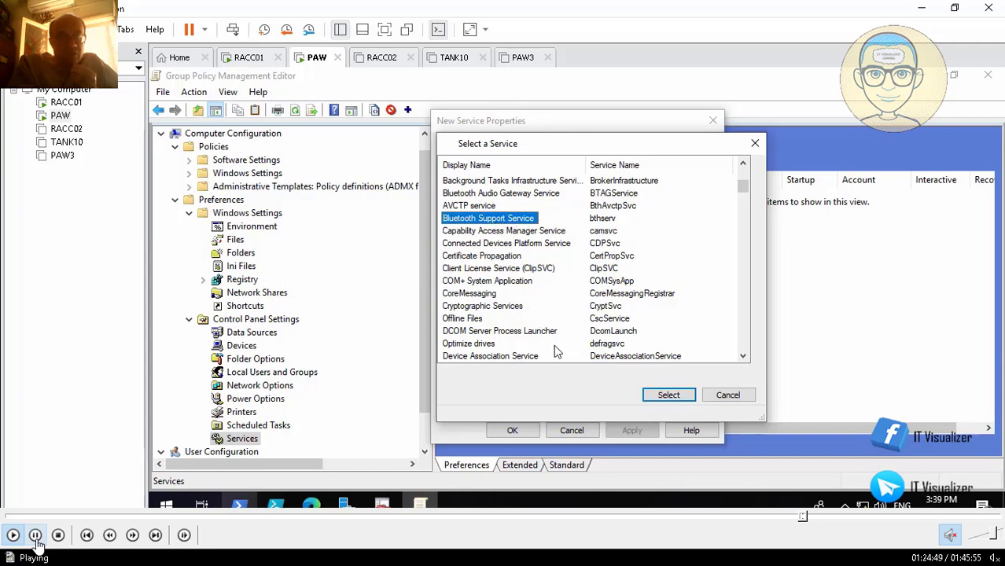
{"action": "left_click", "coordinate": [726, 397]}
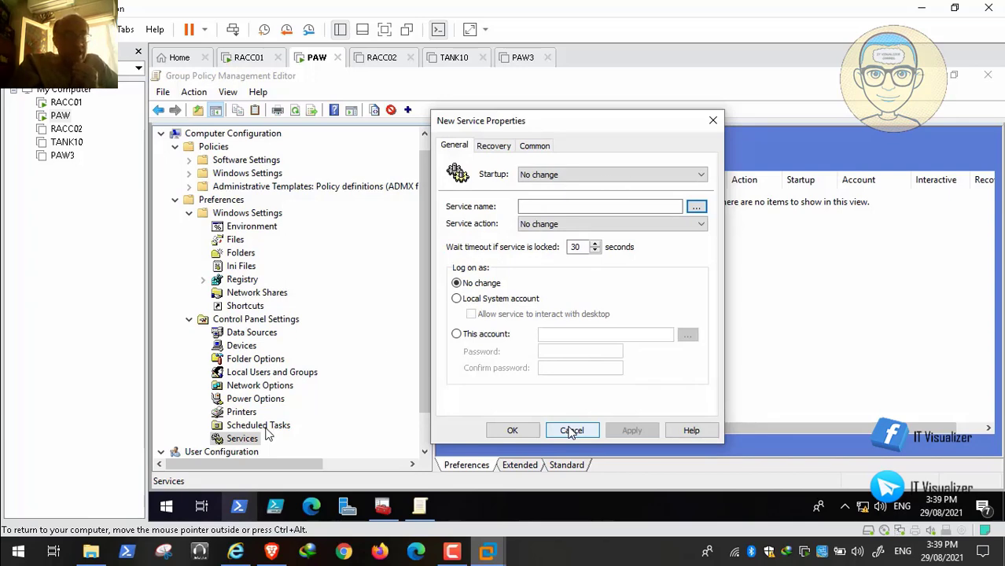
{"action": "mouse_move", "coordinate": [57, 539]}
{"action": "left_click", "coordinate": [12, 537]}
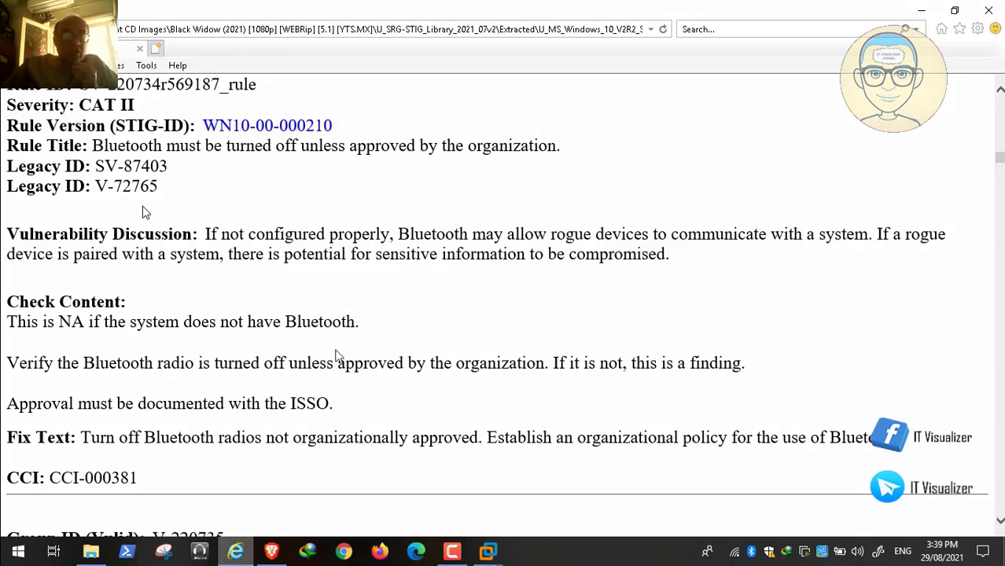
{"action": "scroll", "coordinate": [336, 356], "scroll_direction": "down", "scroll_amount": 8}
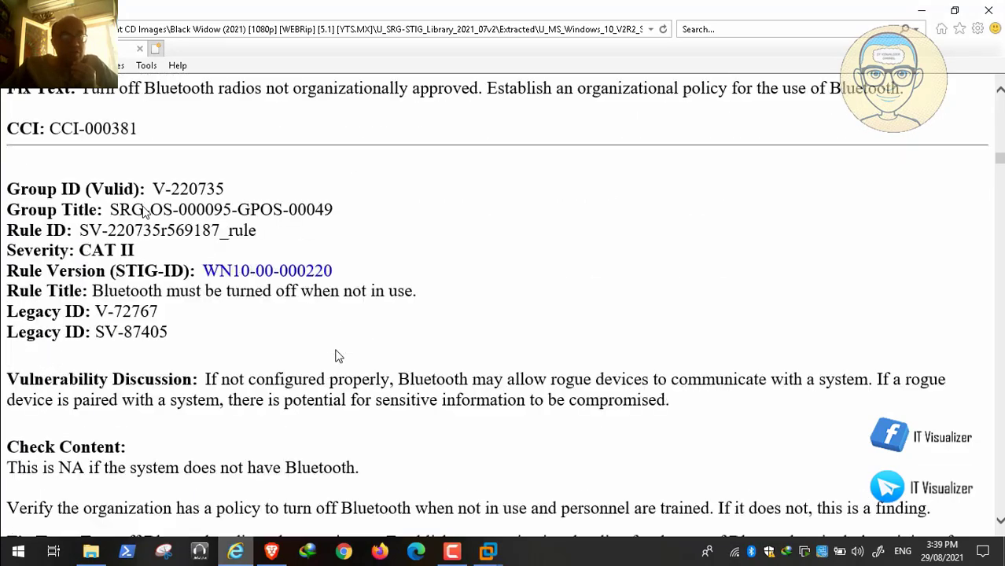
{"action": "scroll", "coordinate": [337, 356], "scroll_direction": "down", "scroll_amount": 7}
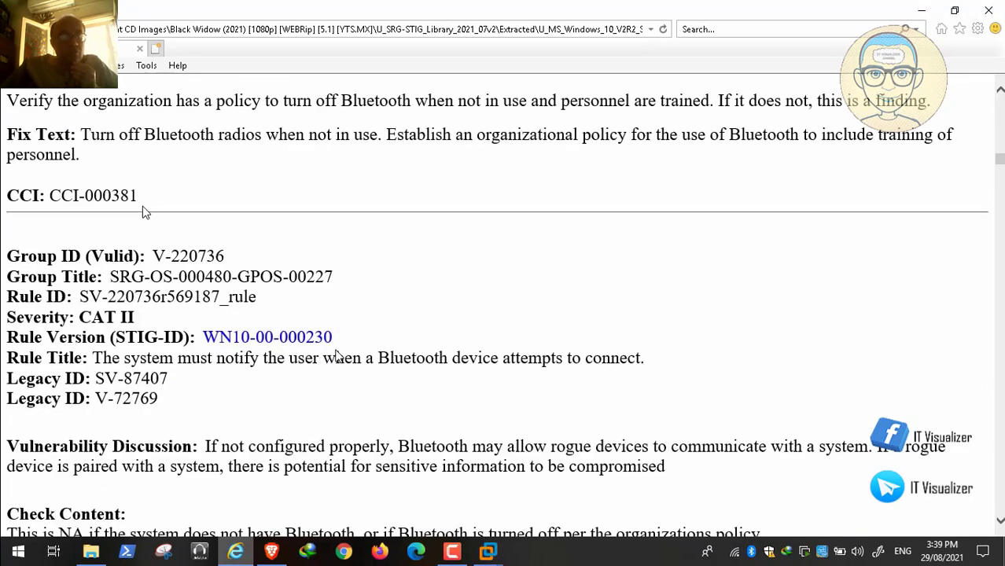
{"action": "mouse_move", "coordinate": [39, 497]}
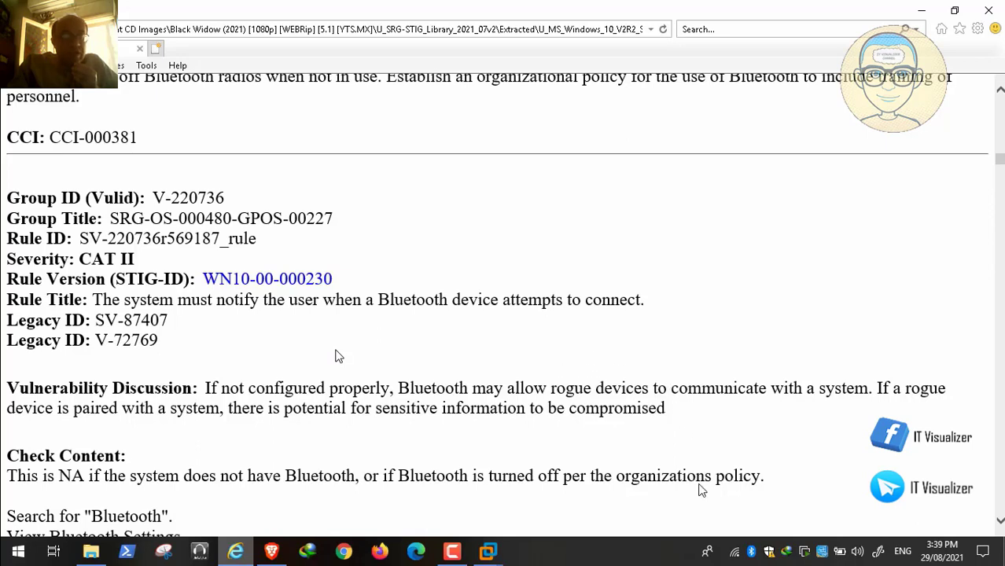
{"action": "mouse_move", "coordinate": [752, 527]}
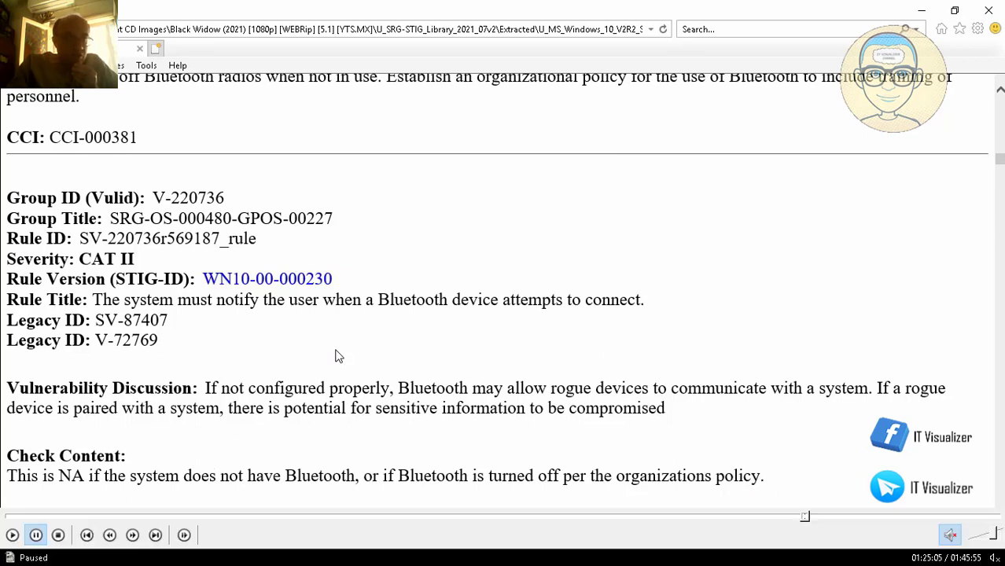
{"action": "left_click", "coordinate": [12, 534]}
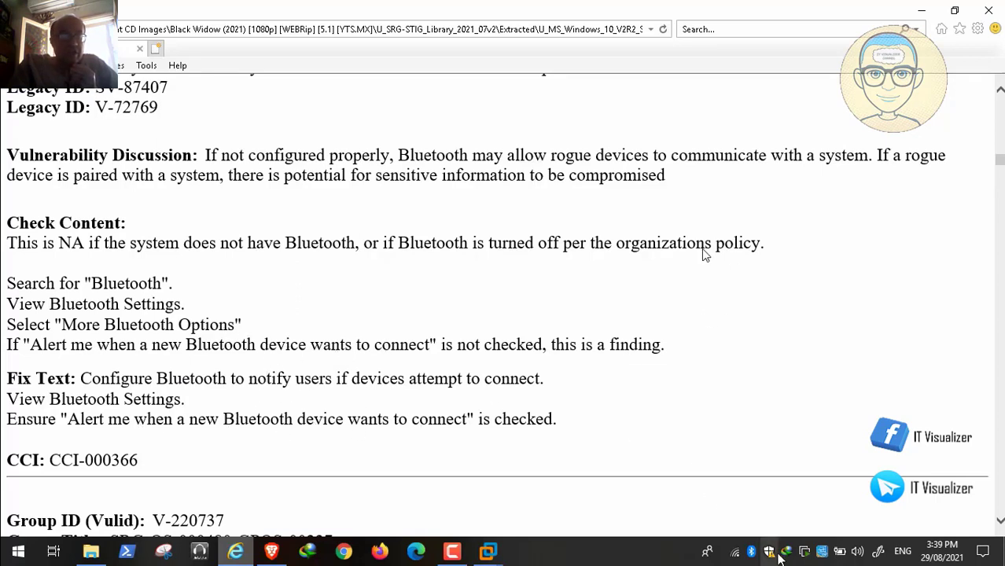
Step: Check the "Alert me when a new Bluetooth device wants to connect" option in the host's Bluetooth settings and close them unchanged
{"action": "left_click", "coordinate": [751, 553]}
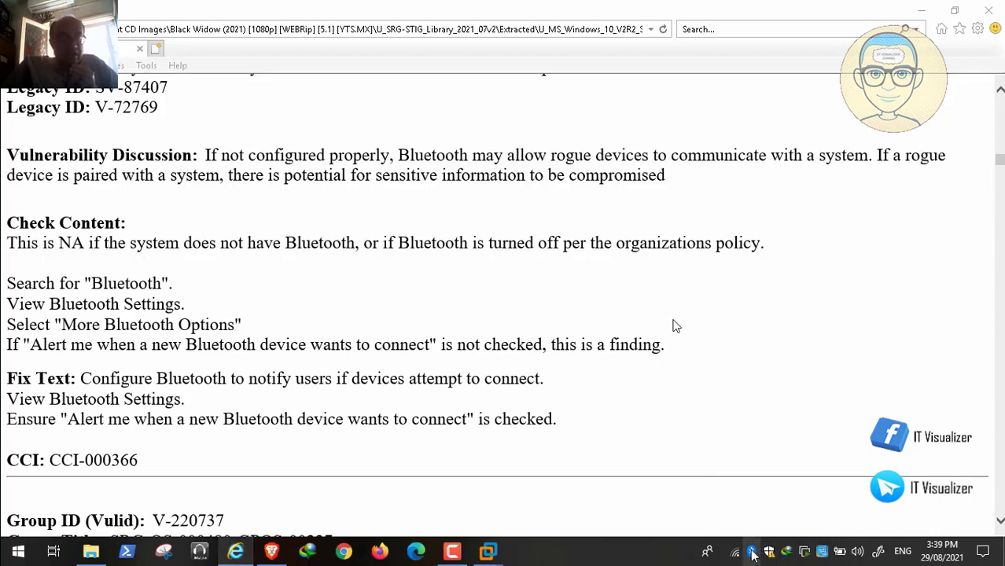
{"action": "right_click", "coordinate": [751, 552]}
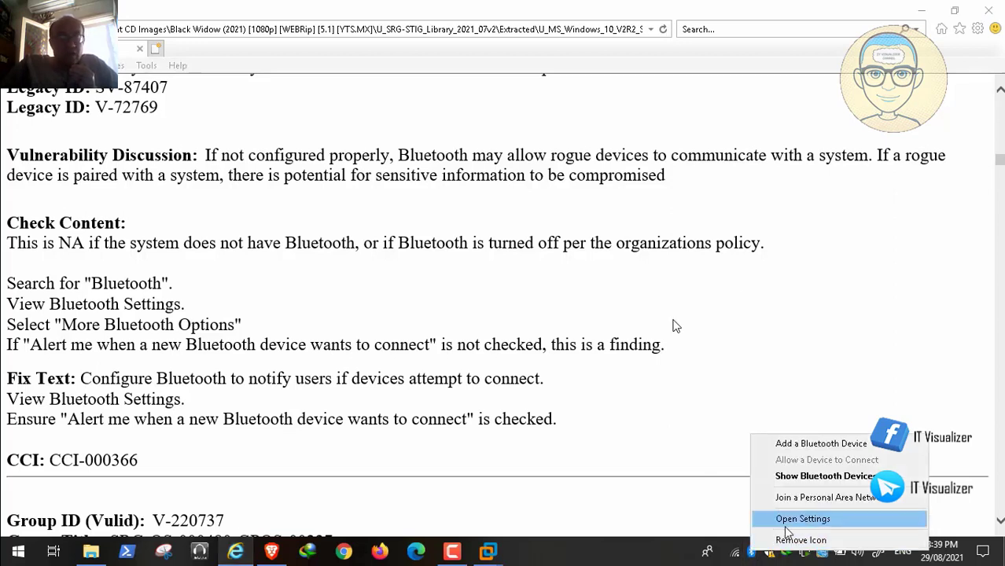
{"action": "left_click", "coordinate": [838, 519]}
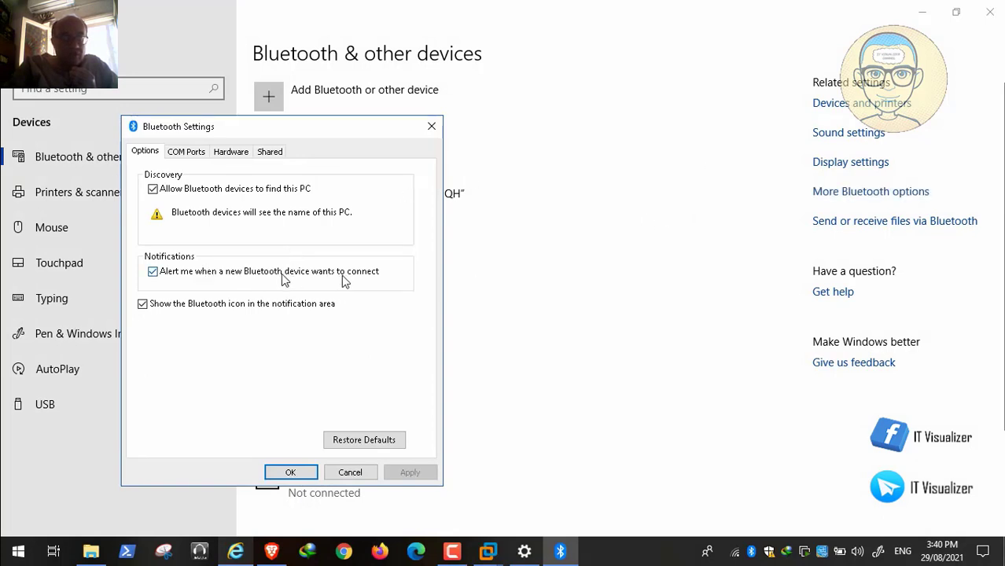
{"action": "left_click", "coordinate": [351, 473]}
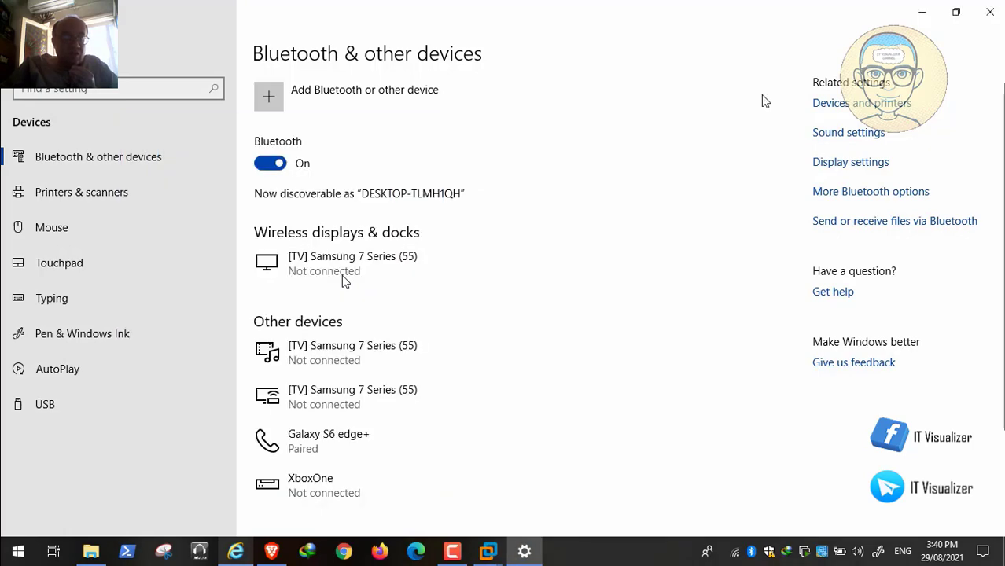
{"action": "left_click", "coordinate": [986, 14]}
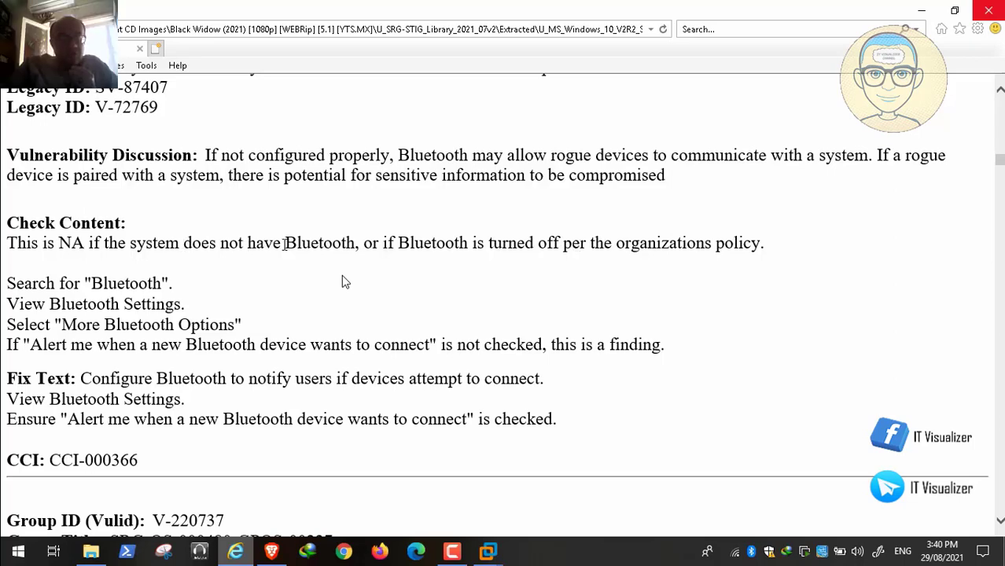
{"action": "scroll", "coordinate": [342, 277], "scroll_direction": "down", "scroll_amount": 3}
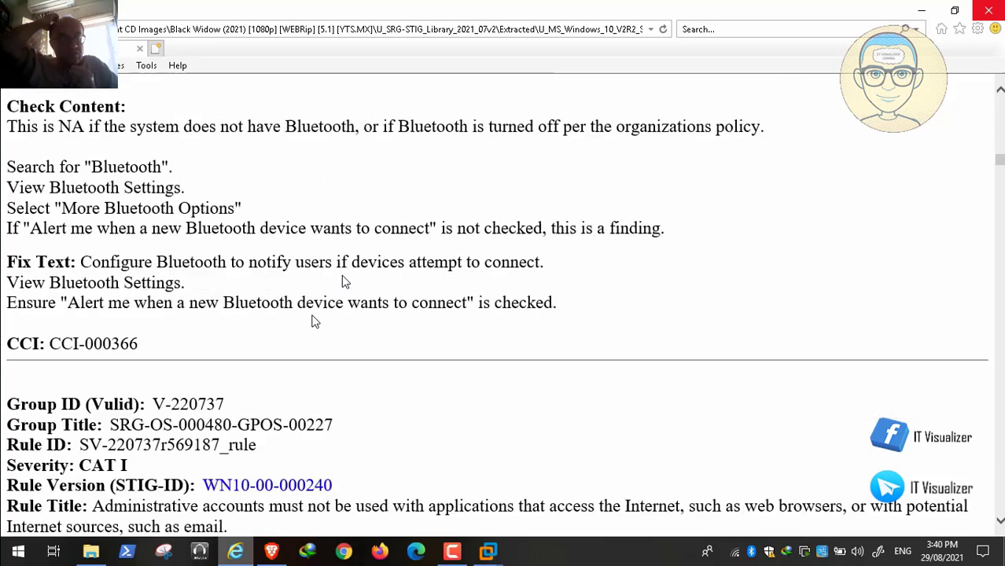
{"action": "scroll", "coordinate": [341, 280], "scroll_direction": "down", "scroll_amount": 5}
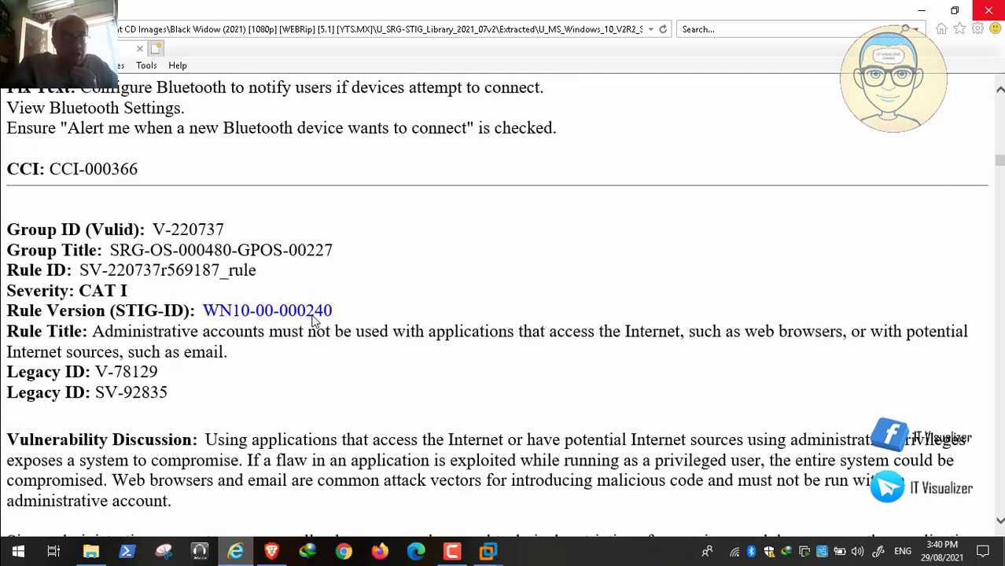
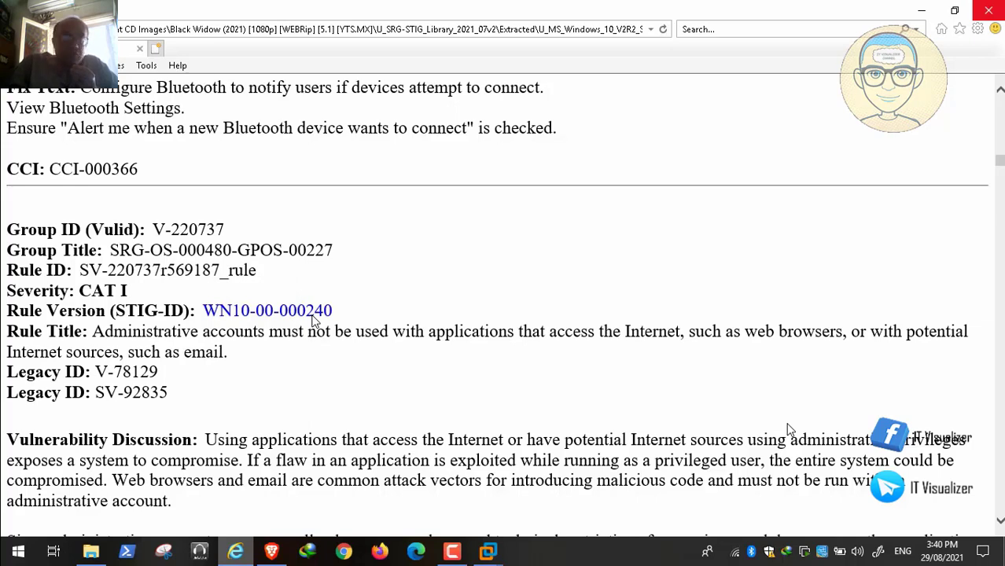
{"action": "mouse_move", "coordinate": [744, 526]}
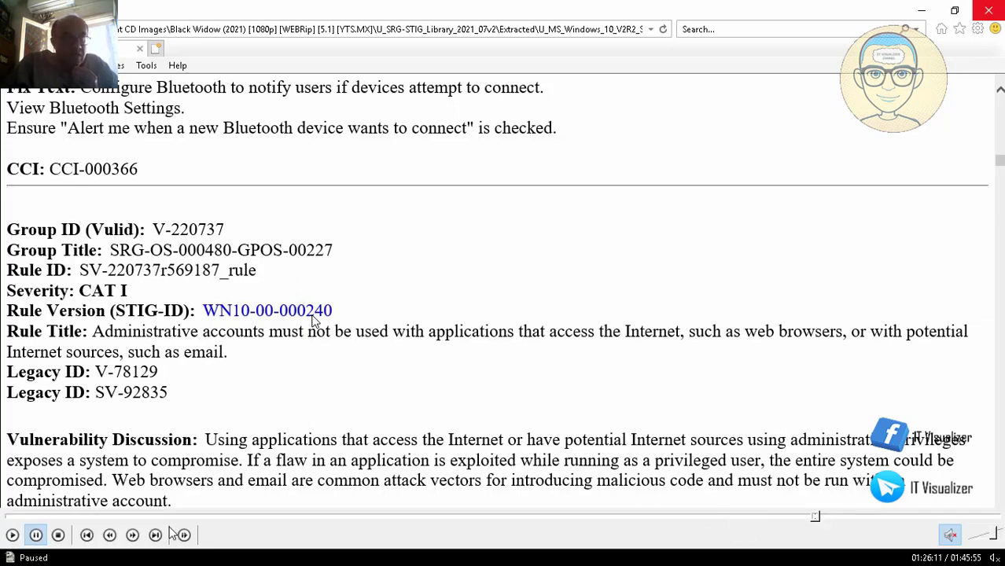
{"action": "left_click", "coordinate": [18, 534]}
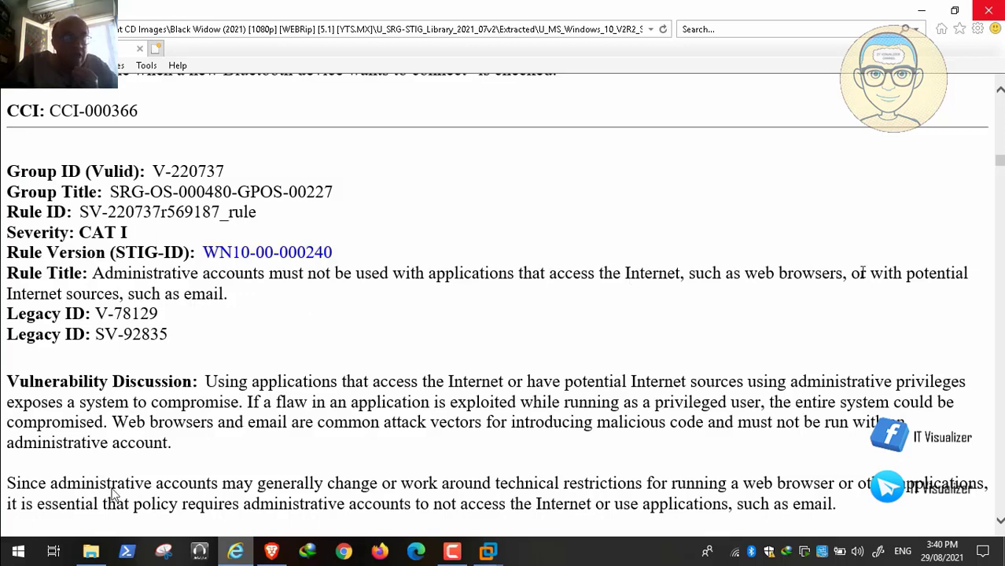
{"action": "mouse_move", "coordinate": [10, 542]}
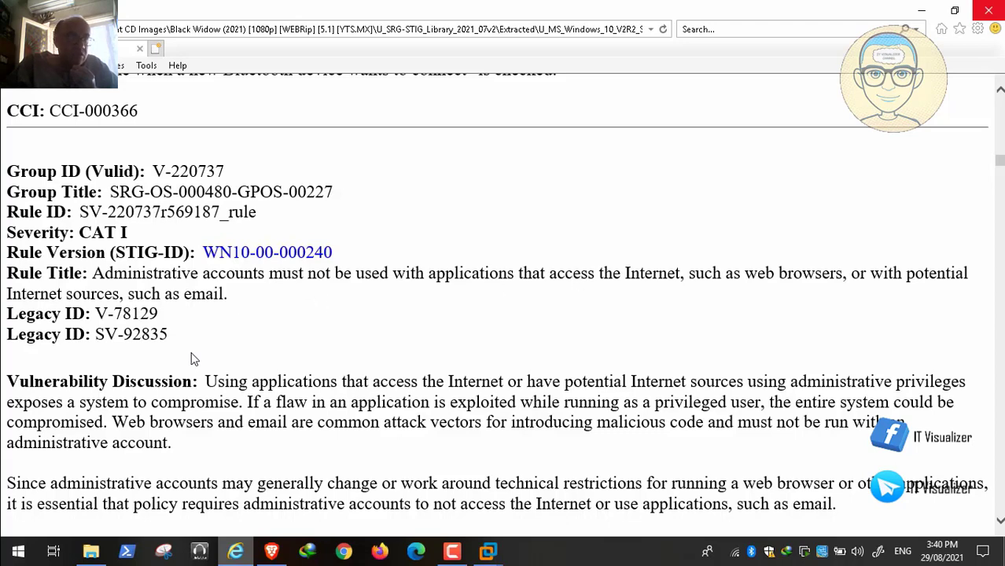
{"action": "left_click", "coordinate": [15, 533]}
{"action": "left_click", "coordinate": [14, 535]}
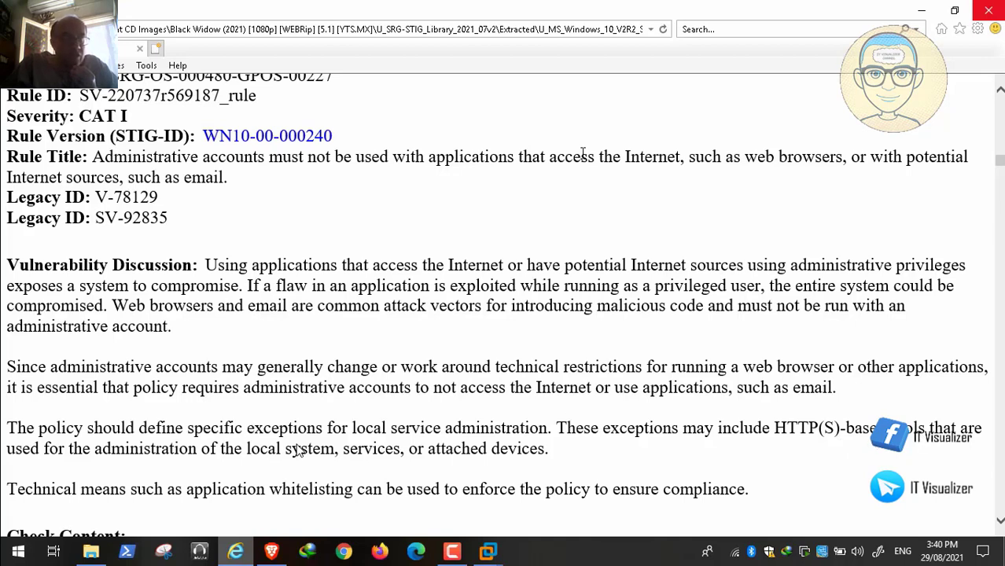
{"action": "left_click", "coordinate": [517, 452]}
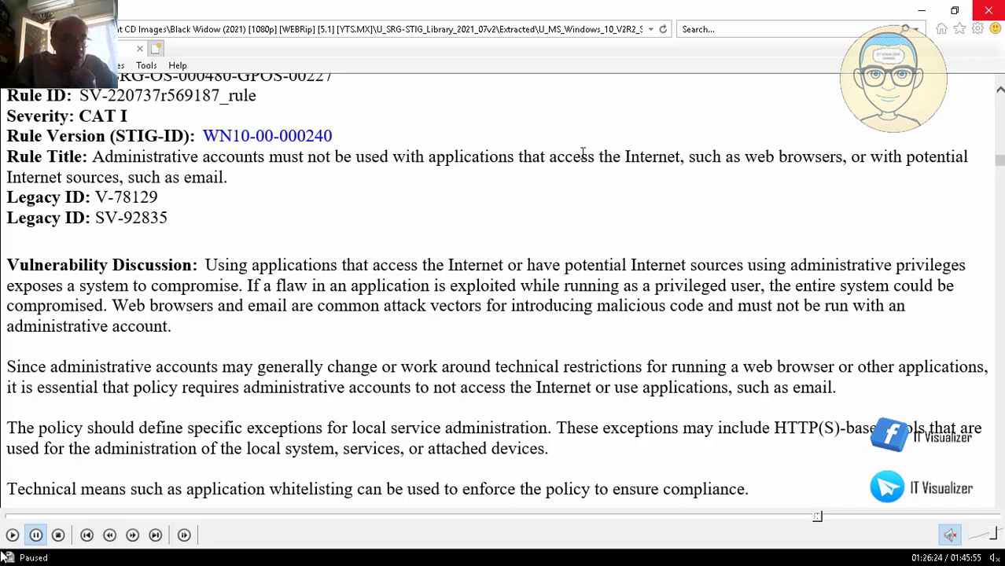
{"action": "left_click", "coordinate": [100, 391]}
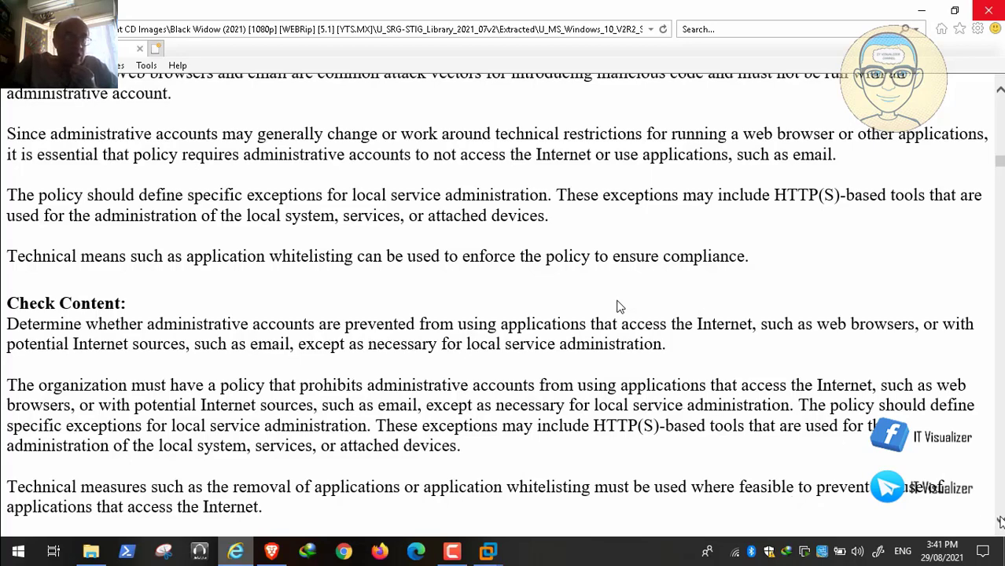
{"action": "scroll", "coordinate": [999, 520], "scroll_direction": "down", "scroll_amount": 2}
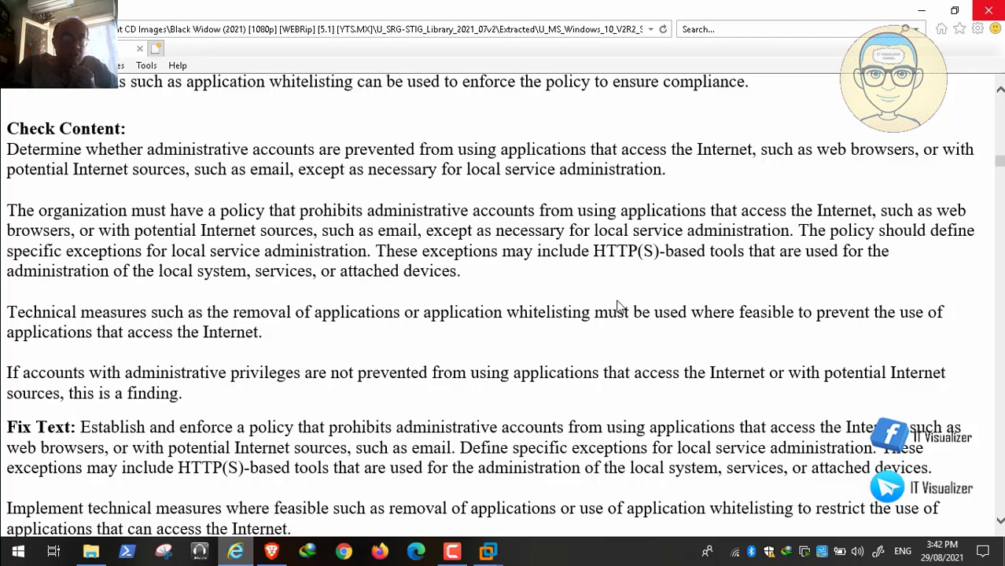
{"action": "scroll", "coordinate": [617, 307], "scroll_direction": "down", "scroll_amount": 2}
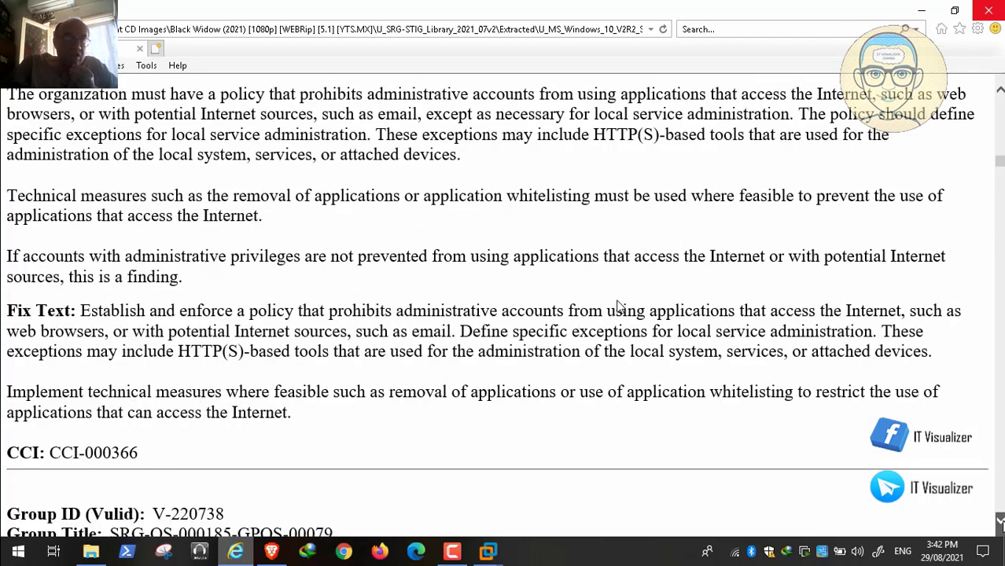
{"action": "left_click", "coordinate": [452, 551]}
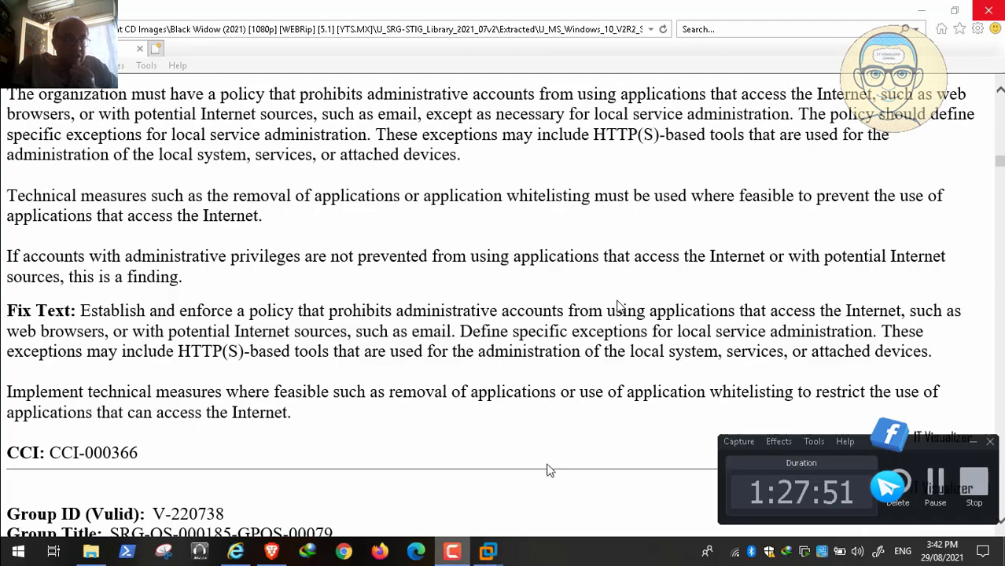
{"action": "left_click", "coordinate": [934, 482]}
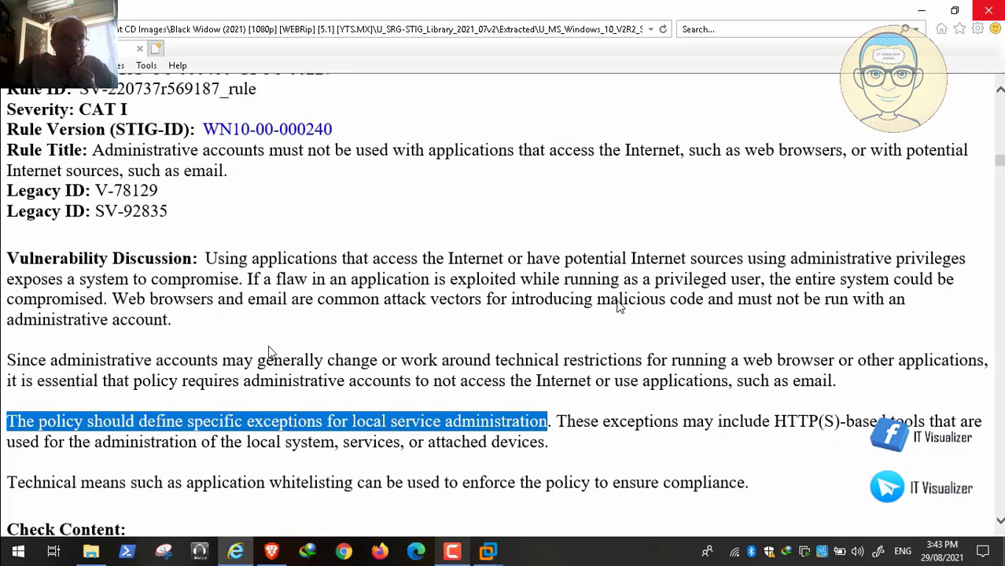
{"action": "scroll", "coordinate": [250, 354], "scroll_direction": "down", "scroll_amount": 3}
{"action": "scroll", "coordinate": [618, 306], "scroll_direction": "down", "scroll_amount": 10}
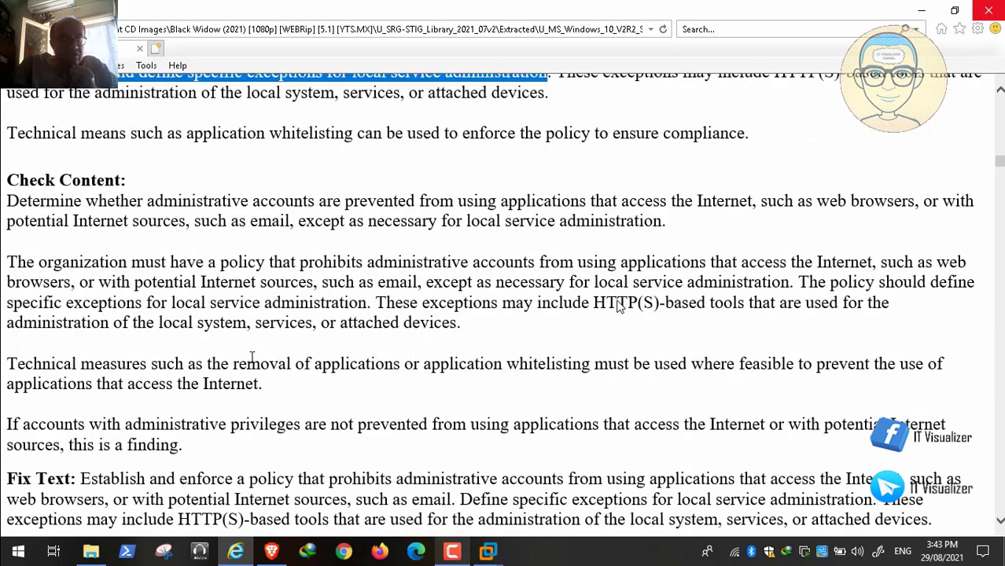
{"action": "scroll", "coordinate": [618, 306], "scroll_direction": "down", "scroll_amount": 2}
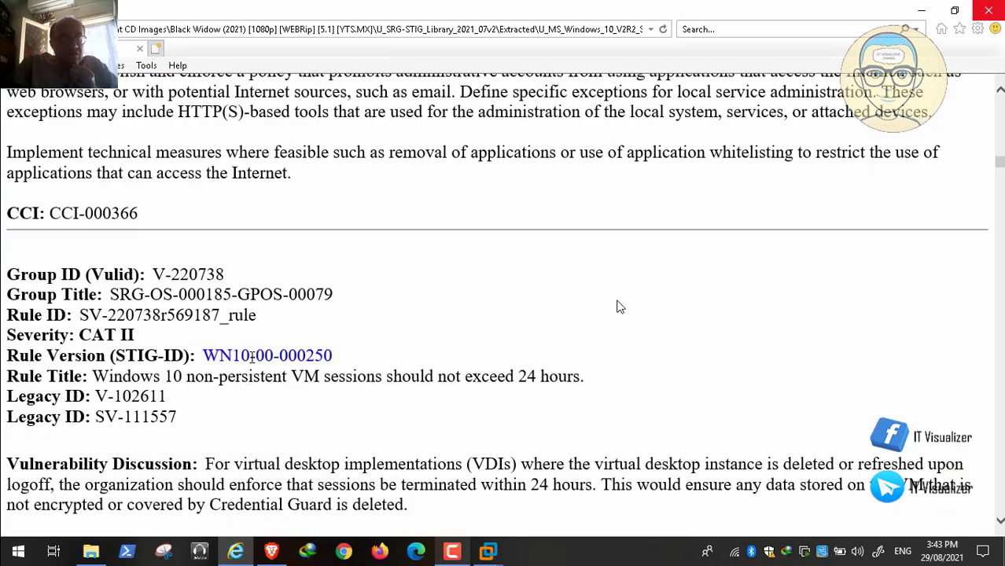
{"action": "mouse_move", "coordinate": [199, 530]}
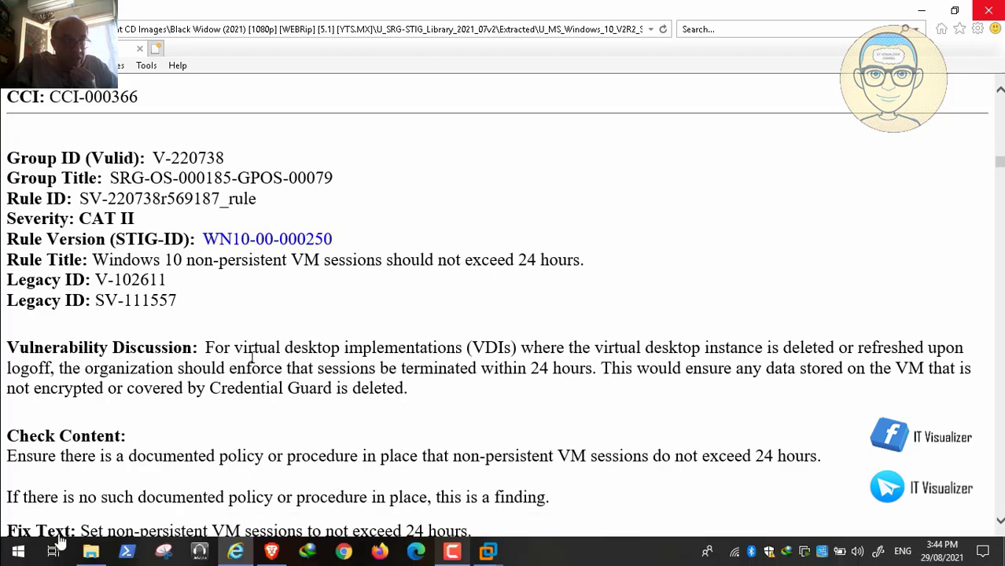
{"action": "left_click", "coordinate": [11, 537]}
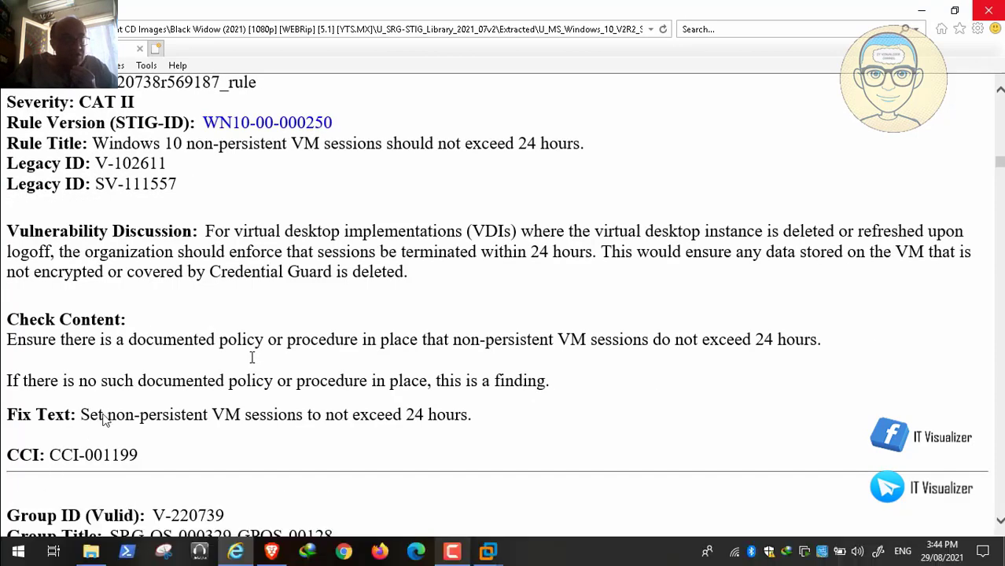
Step: Read the title and vulnerability discussion of rule WN10-AC-000005 on account lockout duration
{"action": "scroll", "coordinate": [135, 393], "scroll_direction": "down", "scroll_amount": 4}
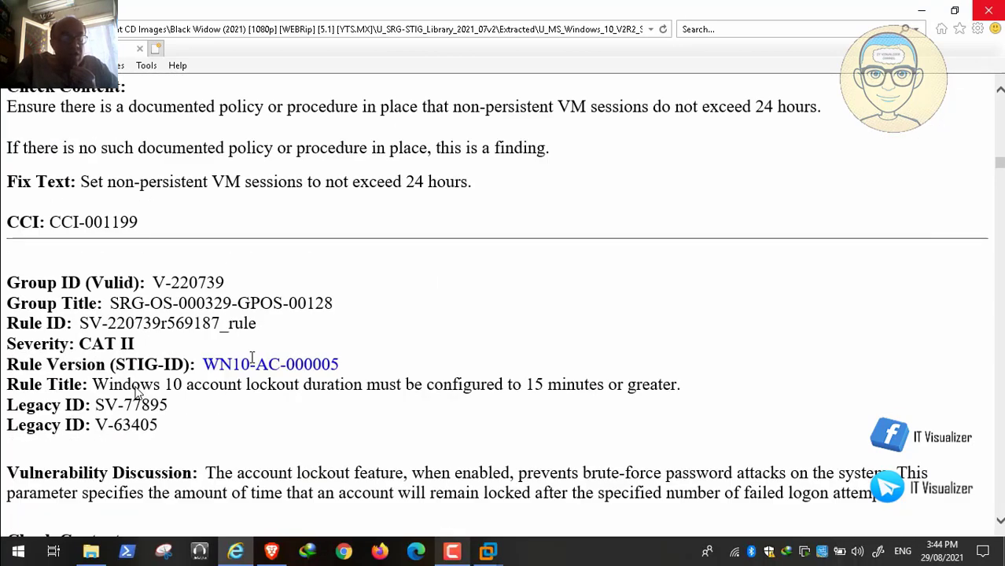
{"action": "mouse_move", "coordinate": [36, 535]}
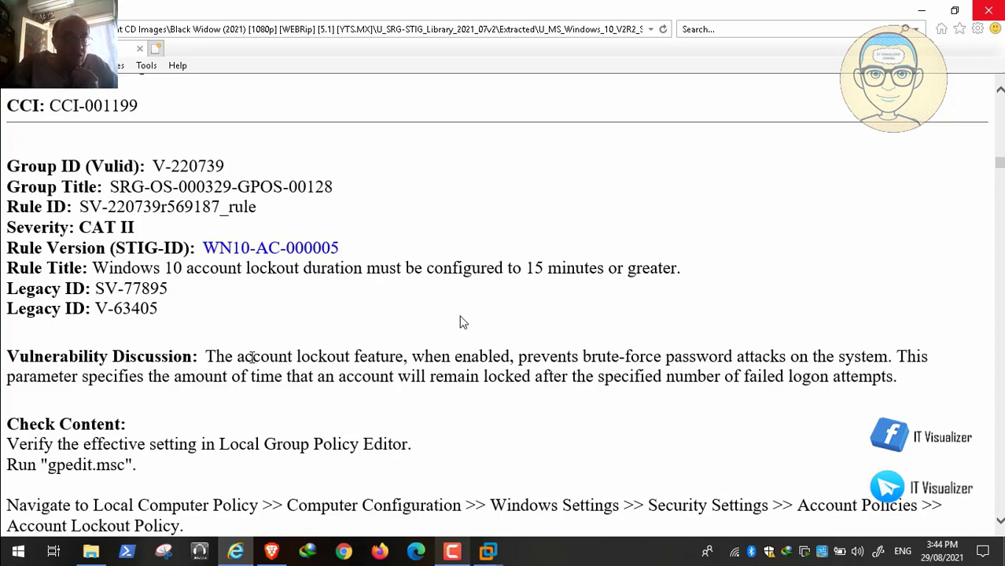
{"action": "mouse_move", "coordinate": [185, 534]}
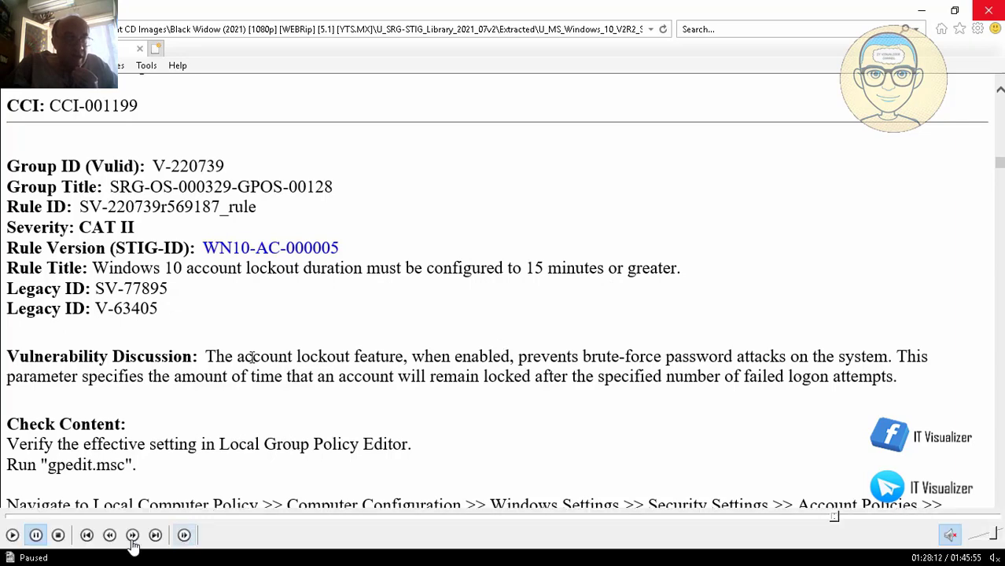
{"action": "left_click", "coordinate": [12, 535]}
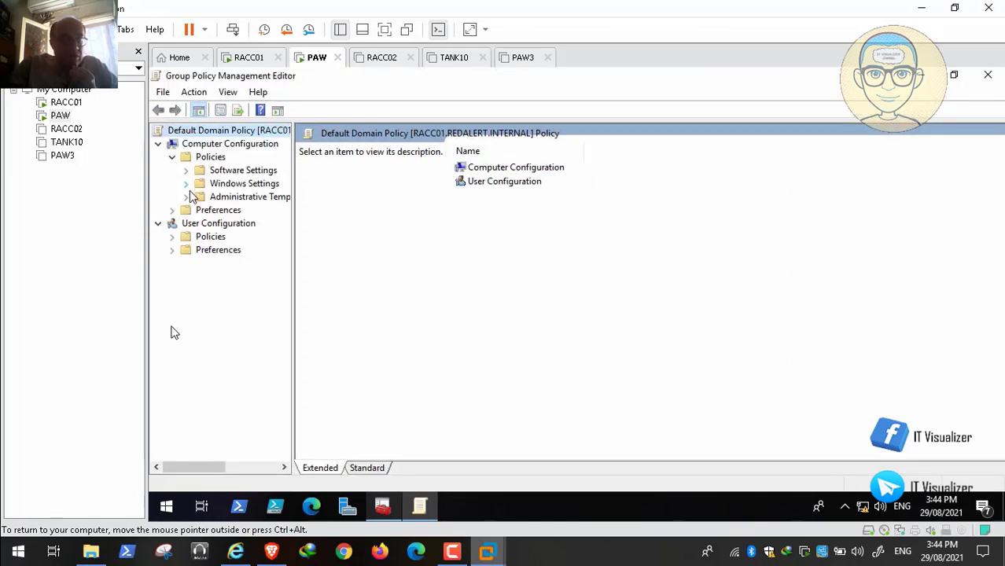
Step: In the PAW virtual machine's Default Domain Policy, open the computer Account Lockout Policy under the Account Policies security settings
{"action": "left_click", "coordinate": [186, 184]}
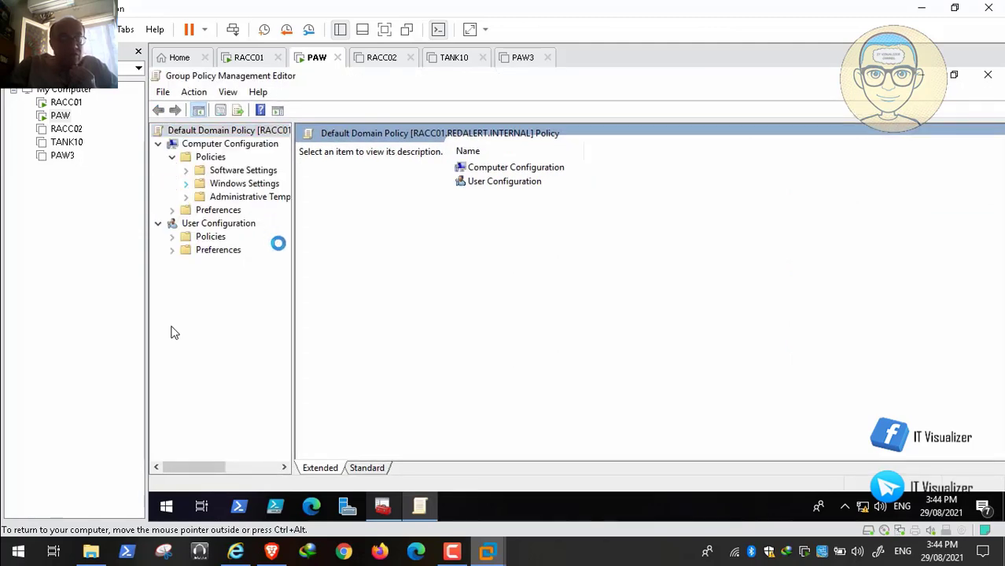
{"action": "left_click_drag", "start_coordinate": [295, 258], "coordinate": [401, 254]}
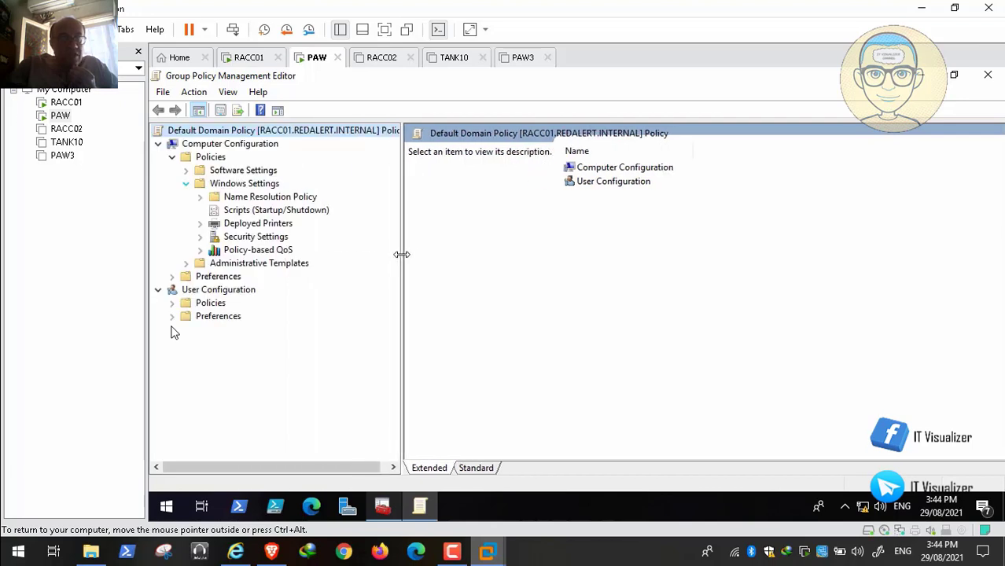
{"action": "left_click", "coordinate": [200, 236]}
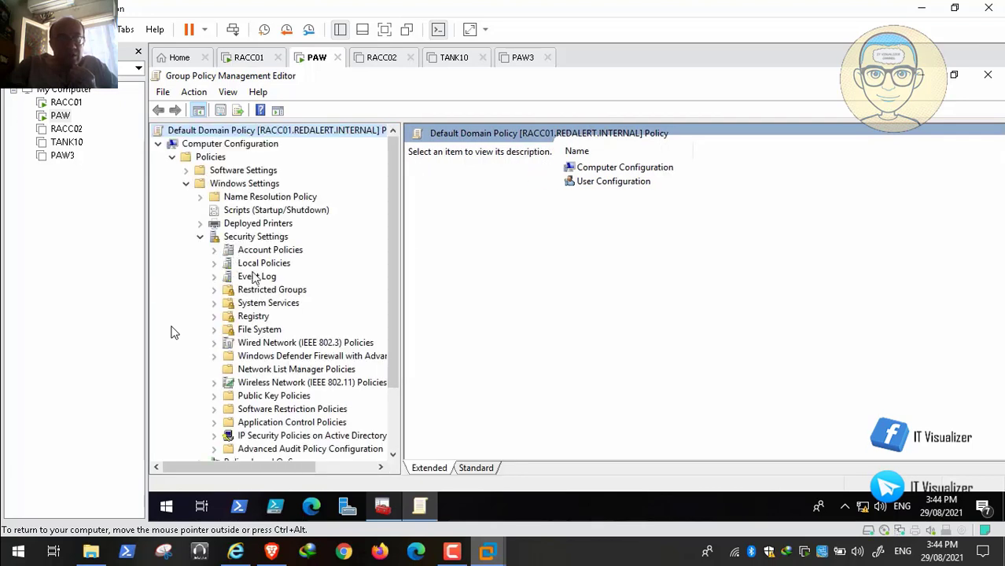
{"action": "left_click", "coordinate": [264, 267]}
{"action": "left_click", "coordinate": [292, 251]}
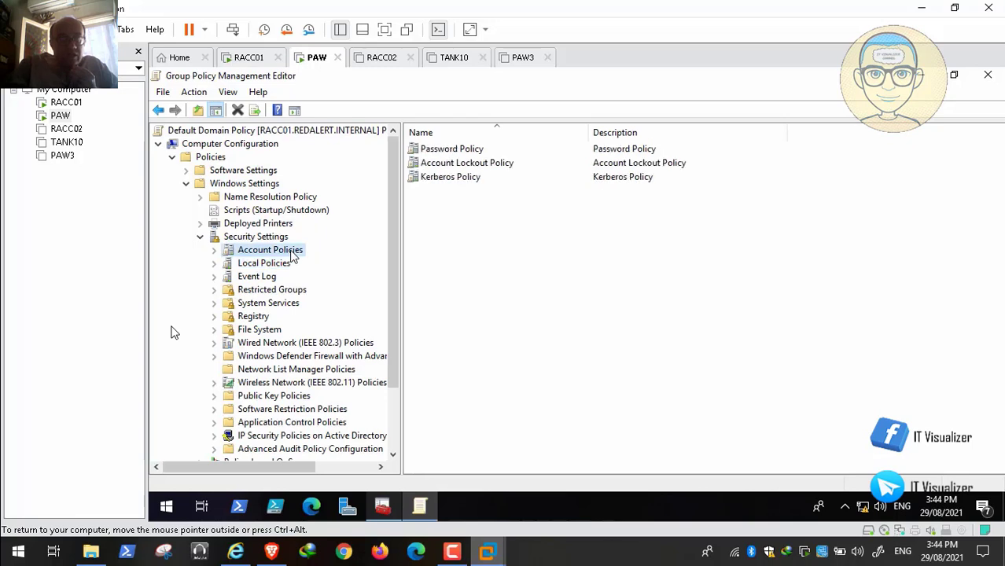
{"action": "double_click", "coordinate": [471, 163]}
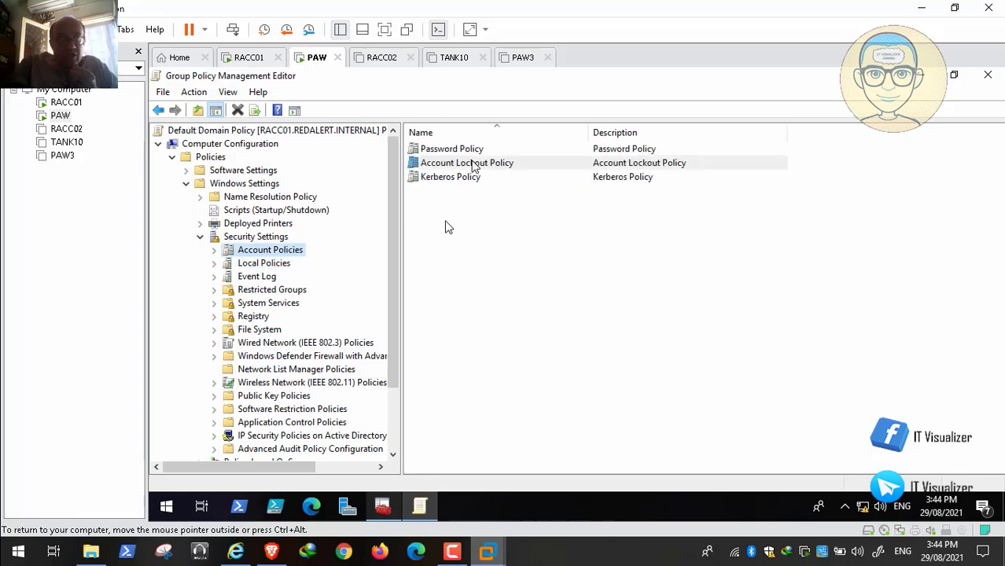
Step: Return to the STIG document in Internet Explorer and read the check content and fix text of rule WN10-AC-000005
{"action": "mouse_move", "coordinate": [17, 540]}
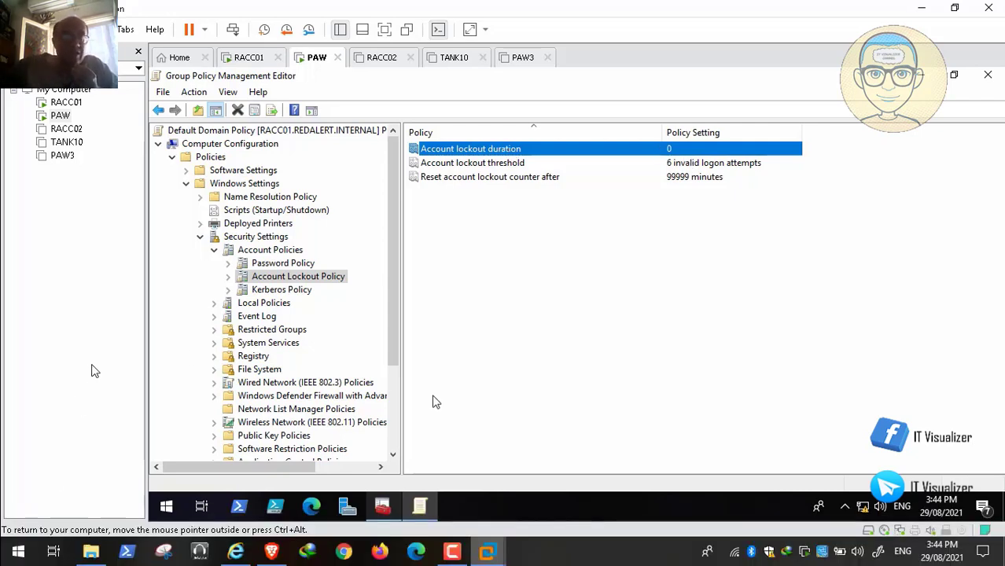
{"action": "left_click", "coordinate": [245, 557]}
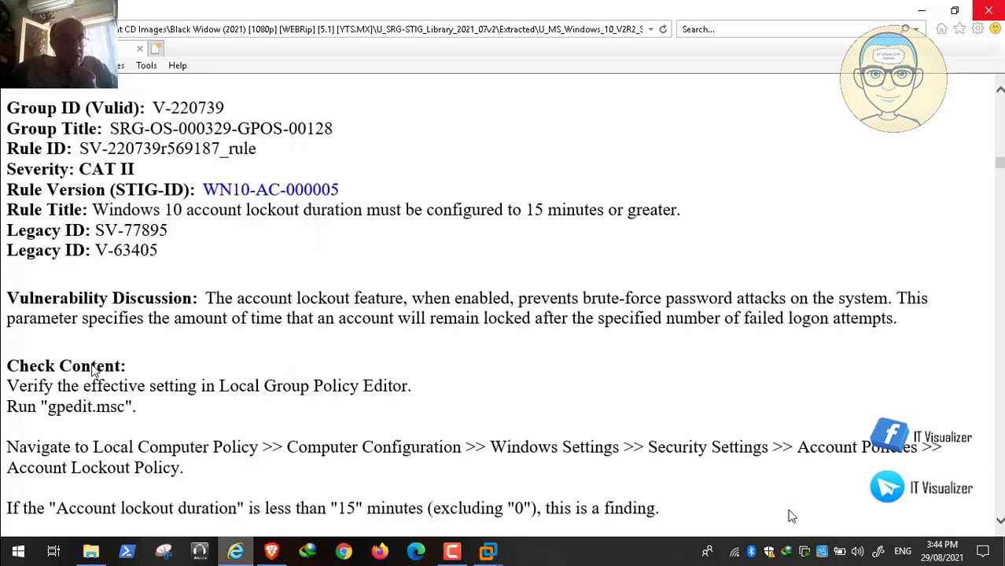
{"action": "scroll", "coordinate": [304, 414], "scroll_direction": "down", "scroll_amount": 2}
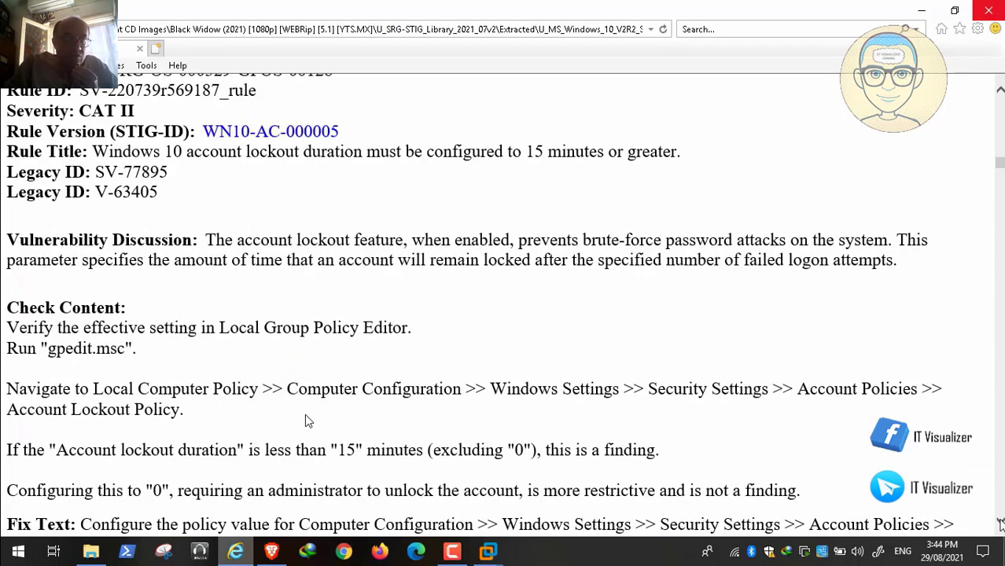
{"action": "mouse_move", "coordinate": [43, 537]}
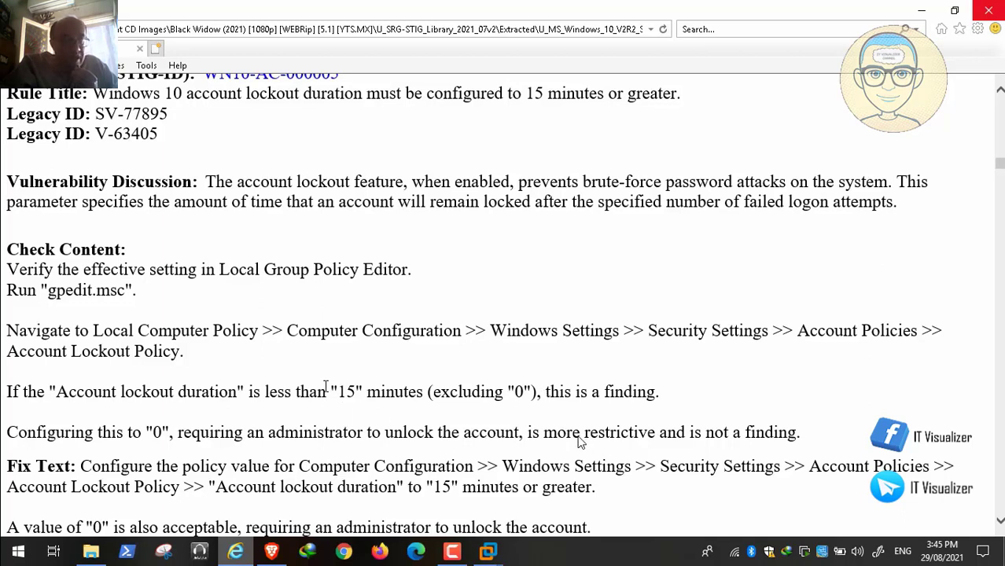
{"action": "mouse_move", "coordinate": [5, 552]}
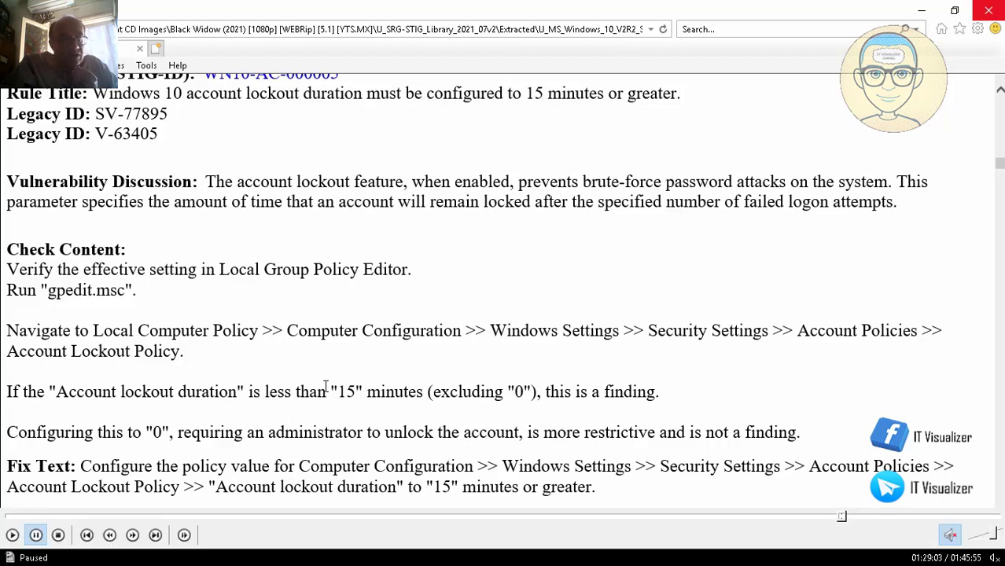
{"action": "left_click", "coordinate": [13, 535]}
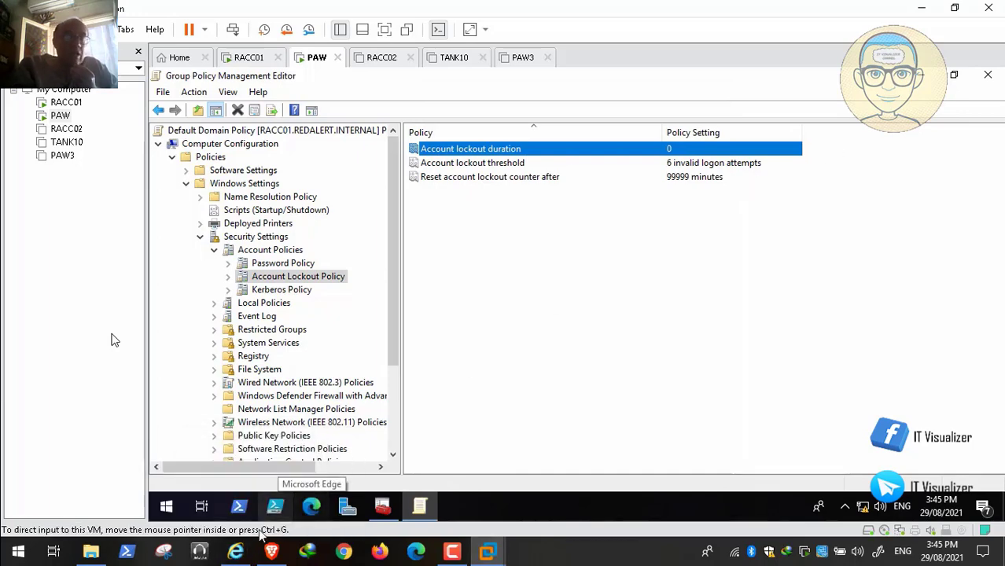
Step: Highlight the WN10-AC-000005 sentence about configuring the lockout duration to "0" and go on to the title of rule WN10-AC-000010
{"action": "left_click", "coordinate": [235, 550]}
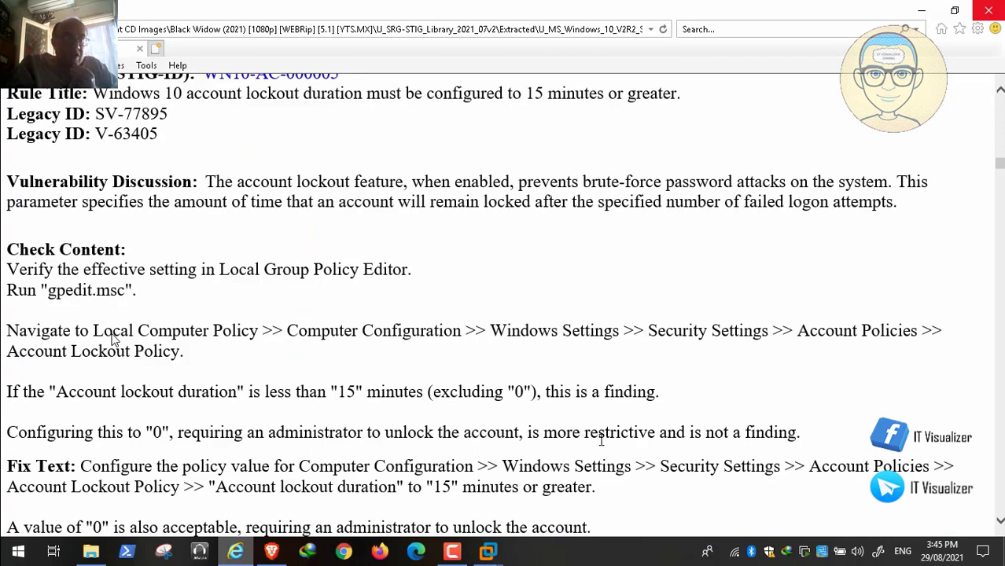
{"action": "left_click_drag", "start_coordinate": [800, 434], "coordinate": [7, 431]}
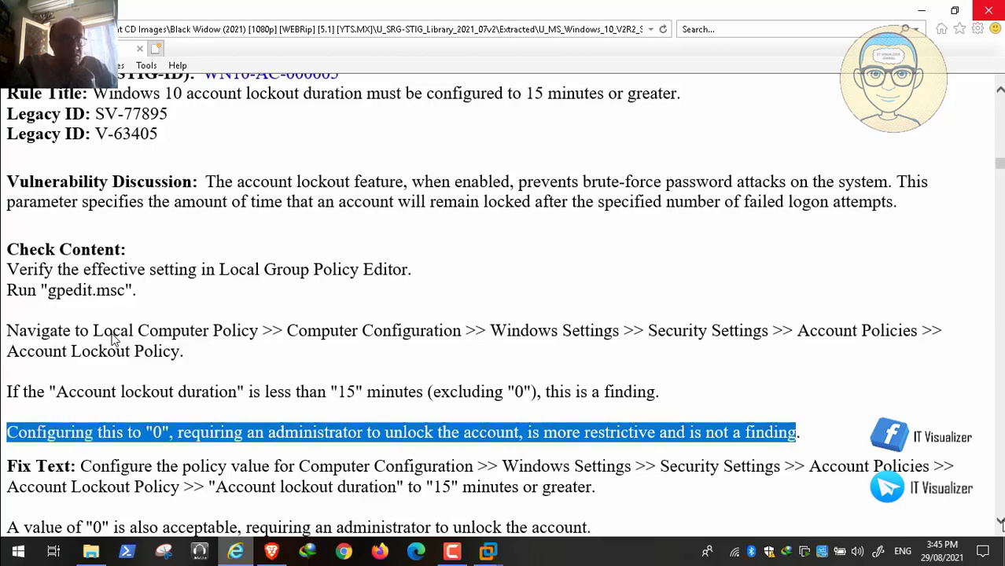
{"action": "scroll", "coordinate": [975, 511], "scroll_direction": "down", "scroll_amount": 5}
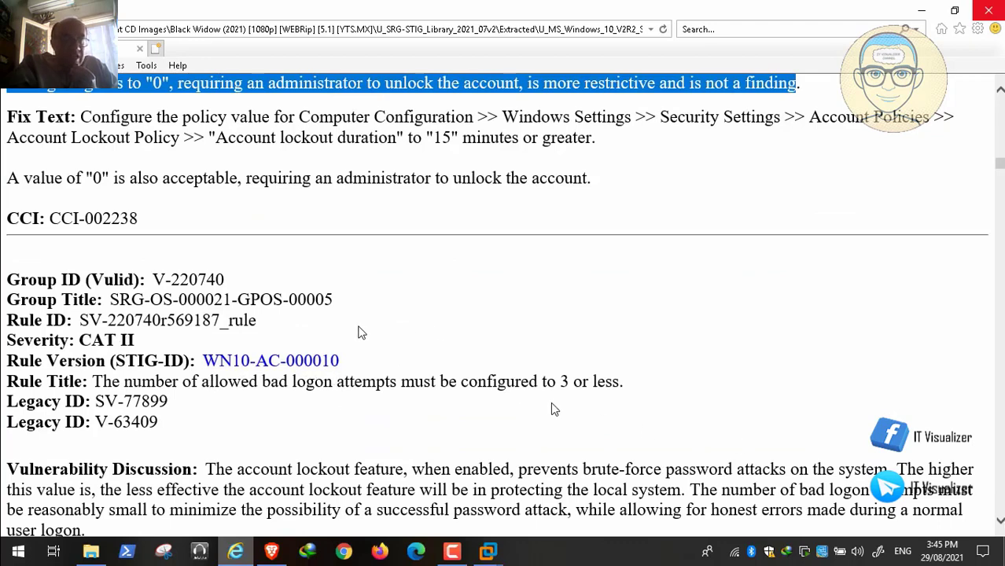
Step: Switch to the PAW virtual machine, check the Account lockout threshold properties and close them unchanged
{"action": "left_click", "coordinate": [488, 553]}
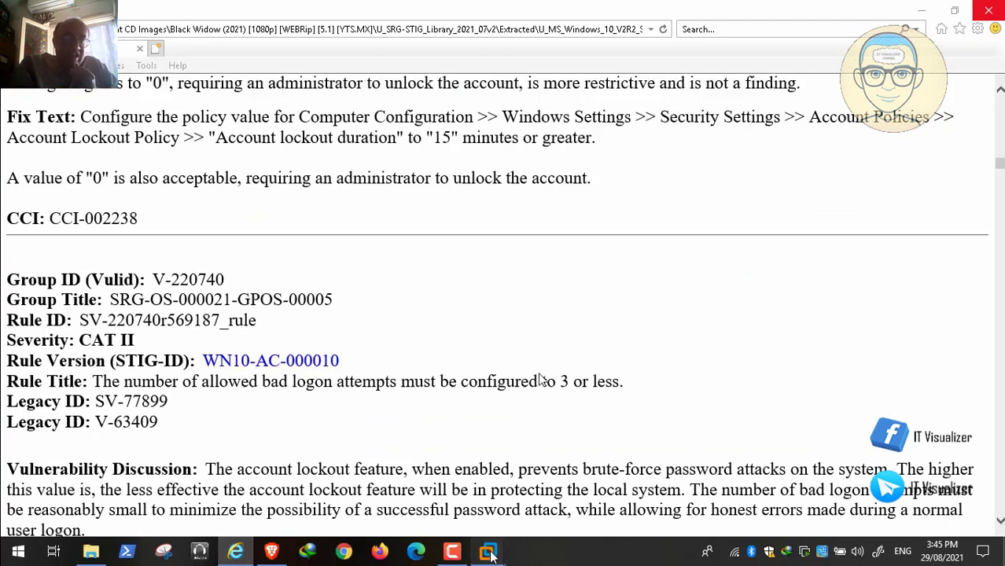
{"action": "left_click", "coordinate": [469, 462]}
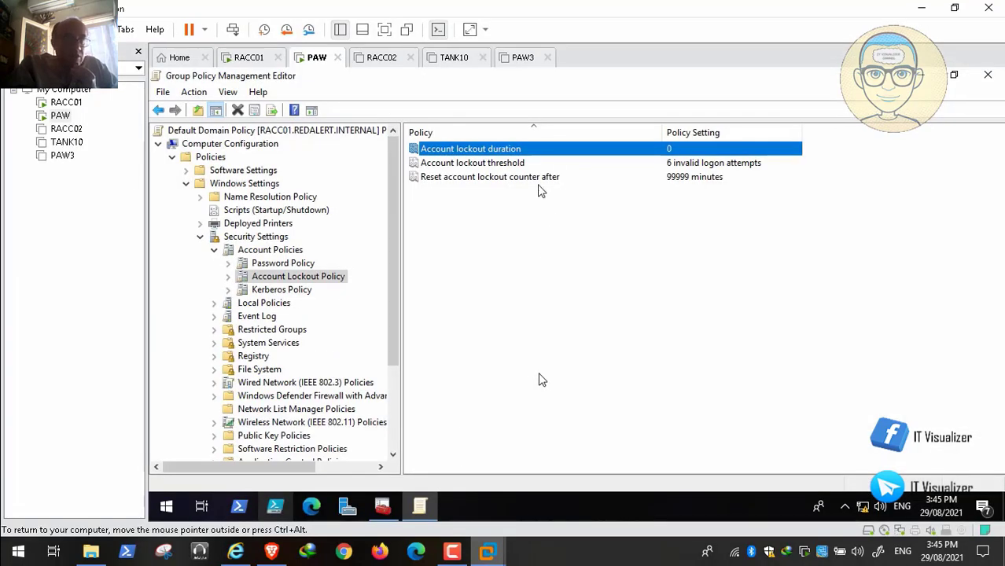
{"action": "double_click", "coordinate": [513, 165]}
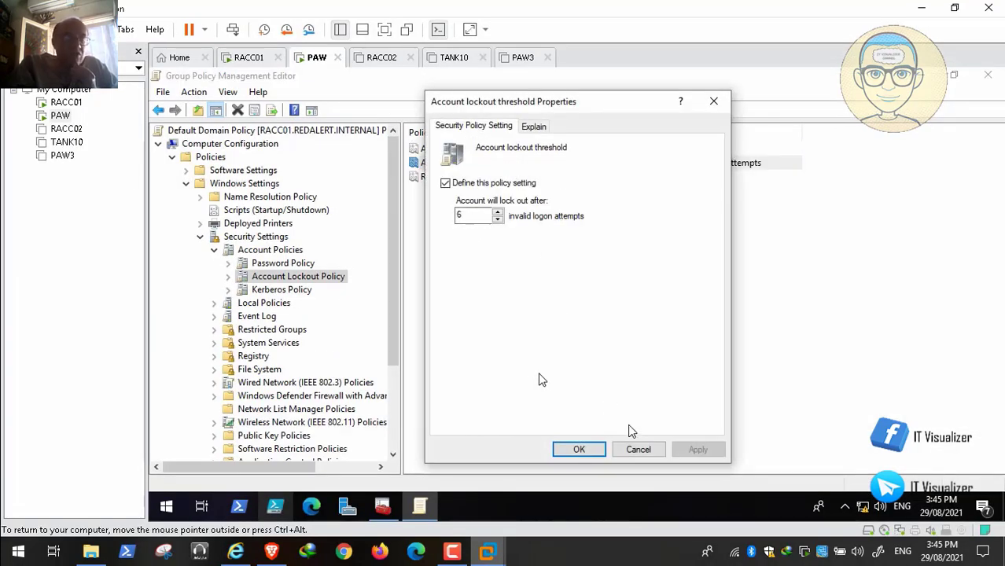
{"action": "left_click", "coordinate": [638, 449]}
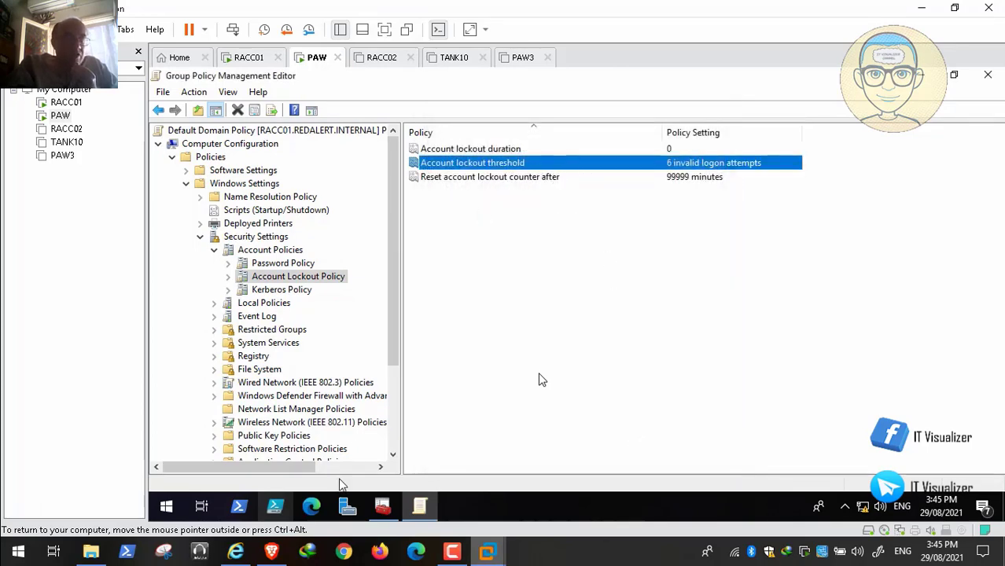
Step: Return to the STIG document in Internet Explorer and read rule WN10-AC-000010's discussion, check content and fix text on bad logon attempts
{"action": "left_click", "coordinate": [237, 552]}
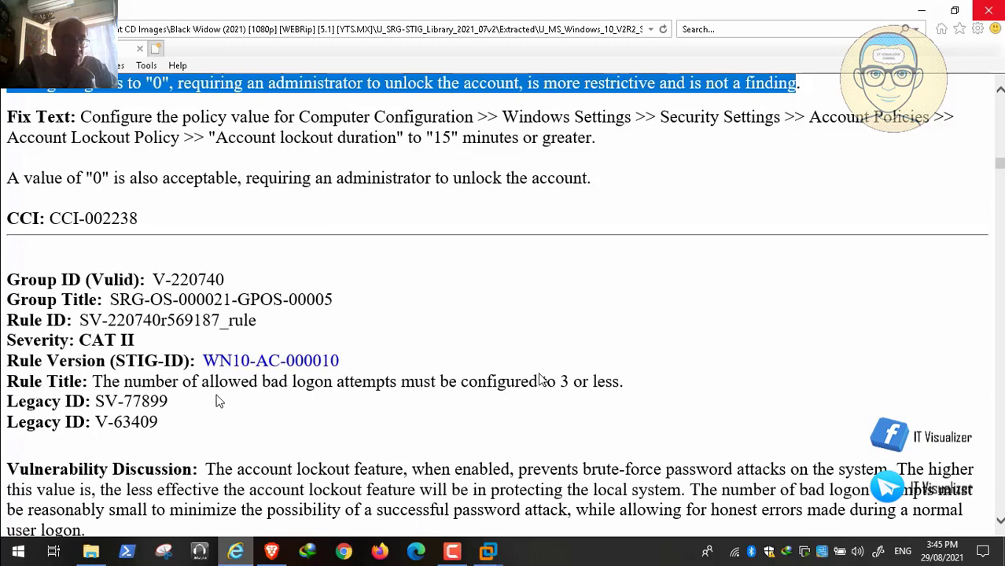
{"action": "scroll", "coordinate": [452, 389], "scroll_direction": "down", "scroll_amount": 1}
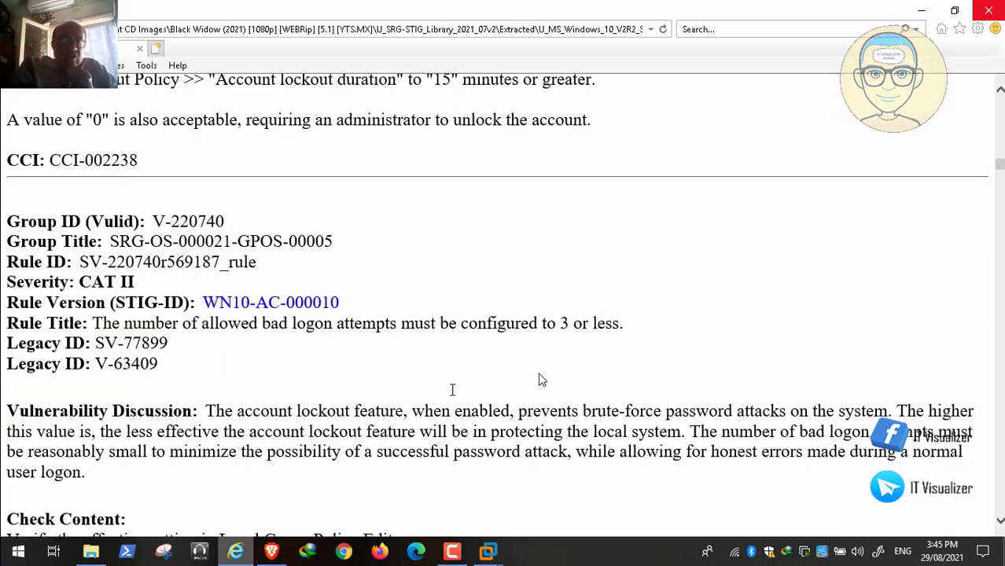
{"action": "scroll", "coordinate": [541, 380], "scroll_direction": "down", "scroll_amount": 4}
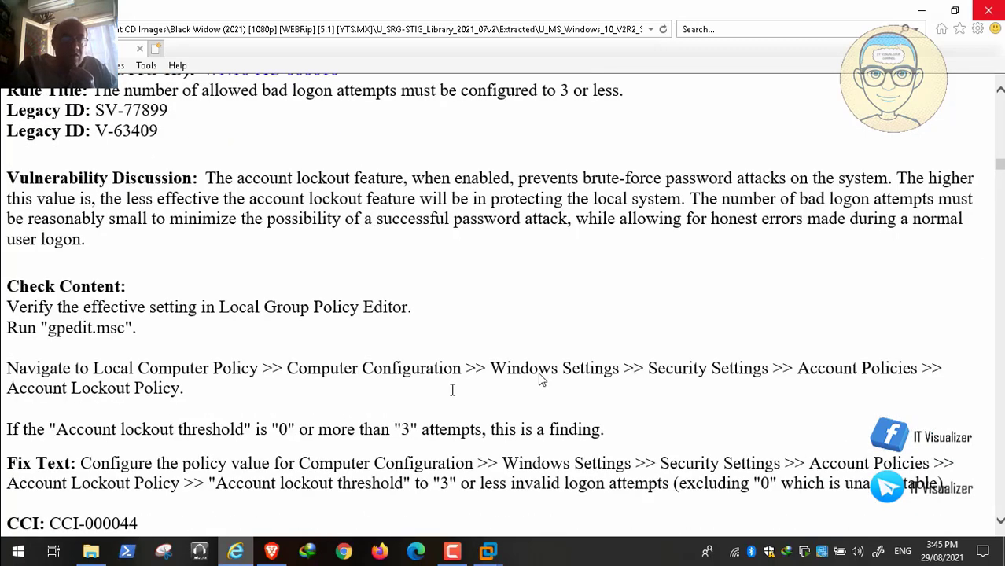
{"action": "scroll", "coordinate": [541, 380], "scroll_direction": "down", "scroll_amount": 1}
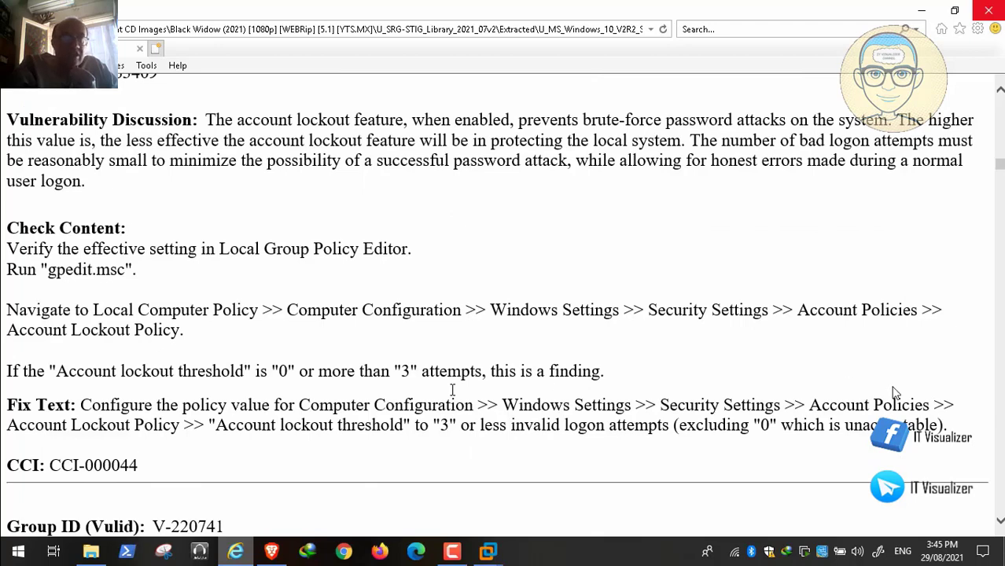
{"action": "scroll", "coordinate": [713, 393], "scroll_direction": "down", "scroll_amount": 1}
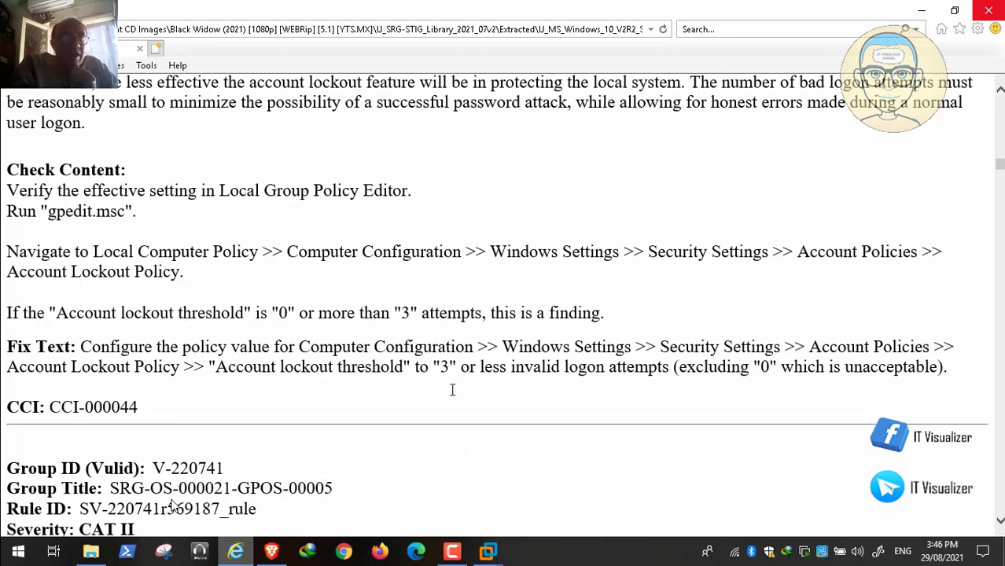
Step: Highlight the "15" in rule WN10-AC-000015's check content and compare it with "Reset account lockout counter after" in the PAW virtual machine
{"action": "mouse_move", "coordinate": [36, 537]}
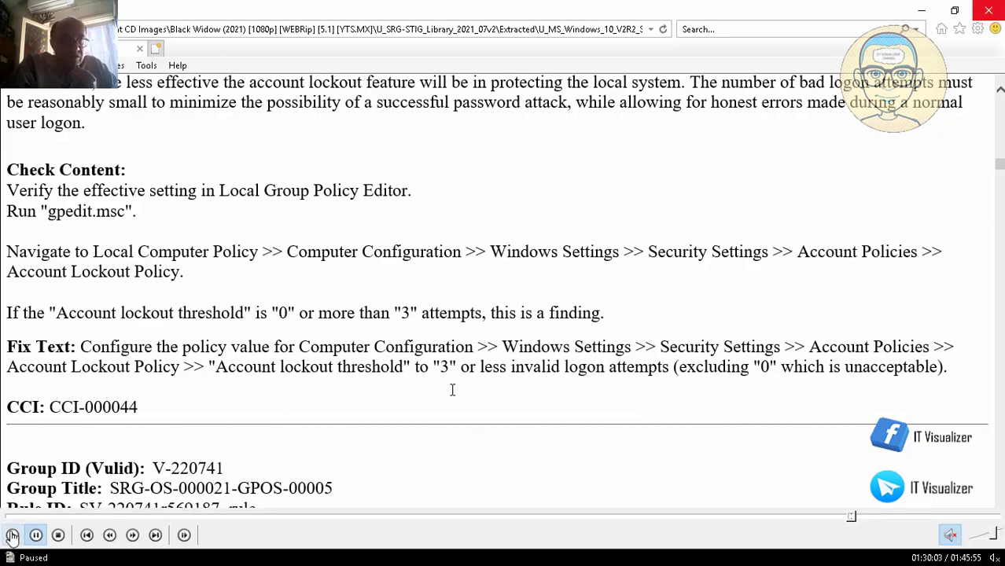
{"action": "left_click", "coordinate": [12, 535]}
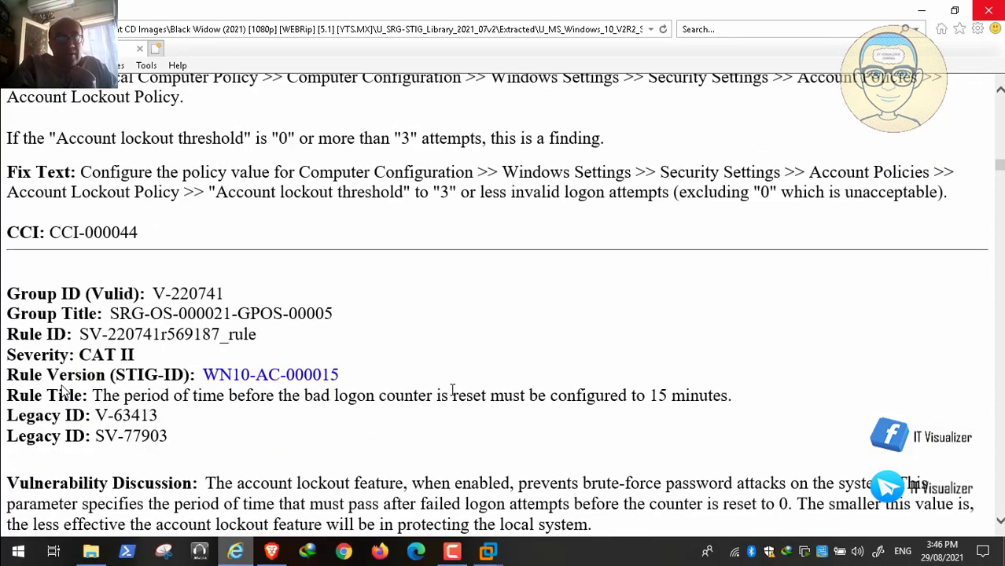
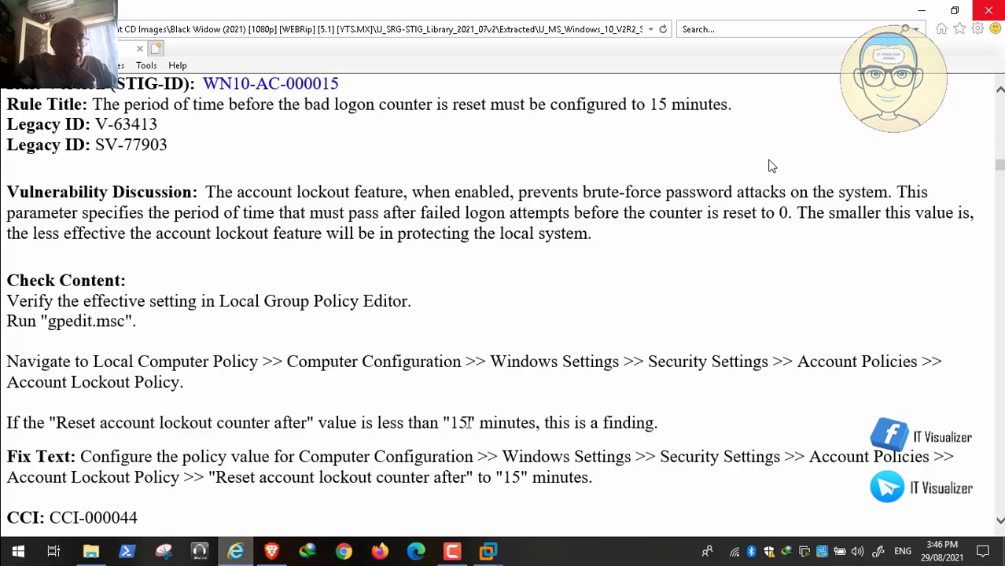
{"action": "left_click_drag", "start_coordinate": [469, 422], "coordinate": [449, 423]}
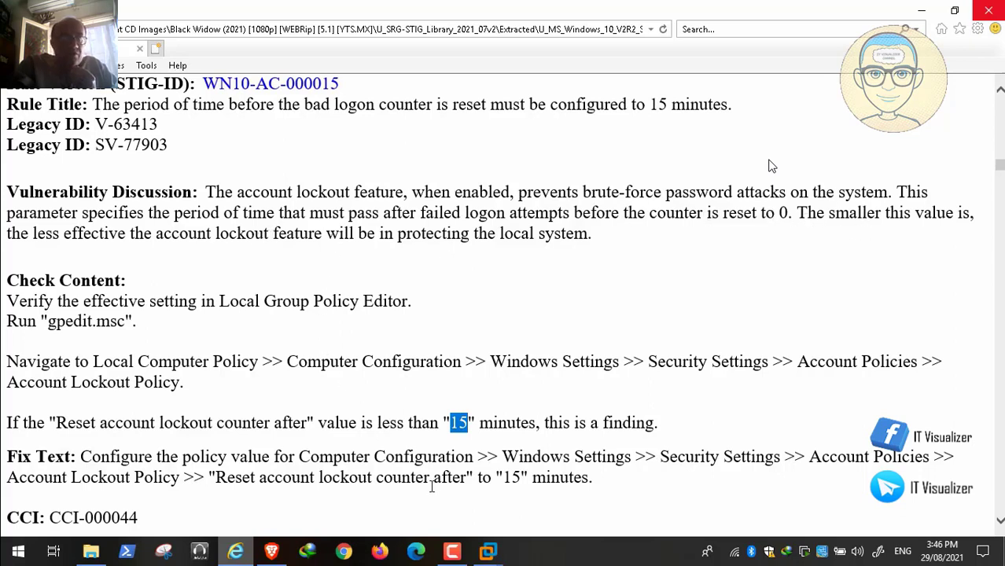
{"action": "mouse_move", "coordinate": [487, 552]}
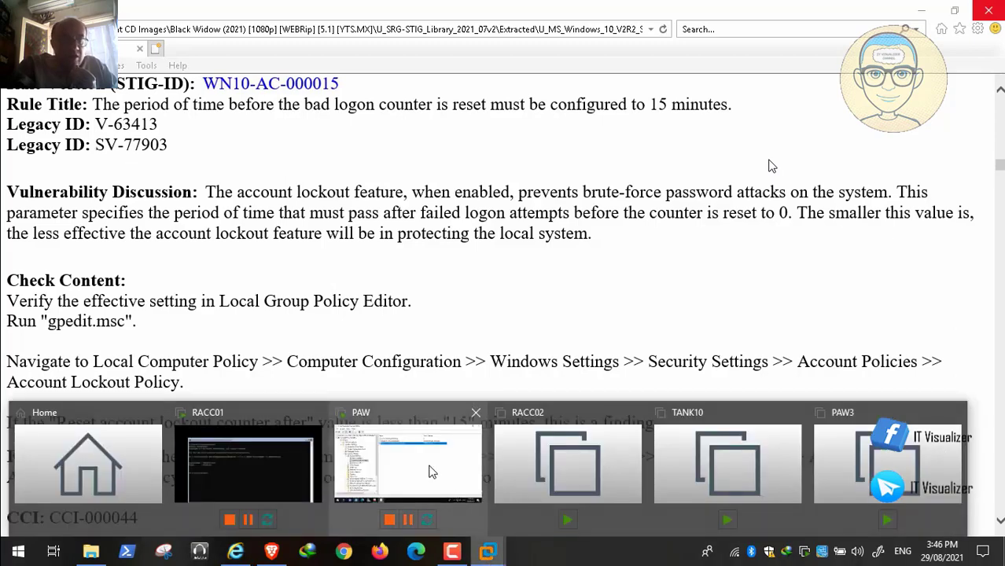
{"action": "left_click", "coordinate": [431, 472]}
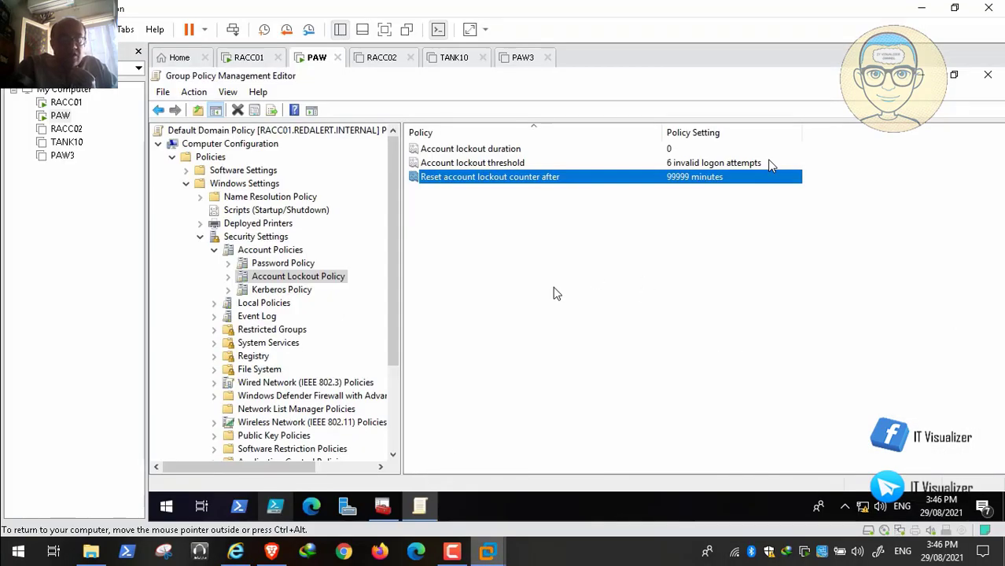
Step: Return to the STIG document in Internet Explorer and read rule WN10-AC-000020's title and discussion on password history
{"action": "left_click", "coordinate": [234, 555]}
{"action": "scroll", "coordinate": [771, 166], "scroll_direction": "down", "scroll_amount": 5}
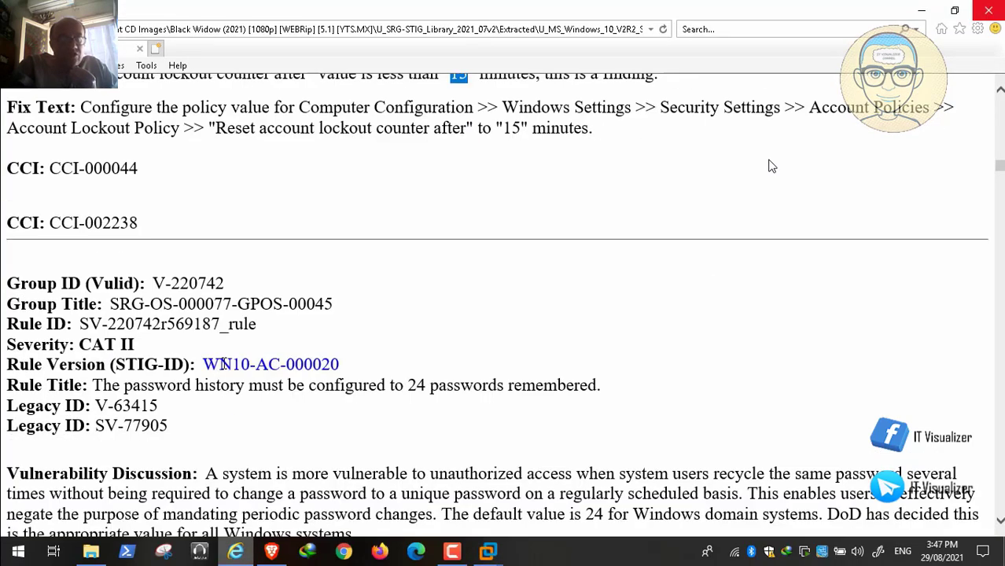
{"action": "scroll", "coordinate": [768, 164], "scroll_direction": "down", "scroll_amount": 2}
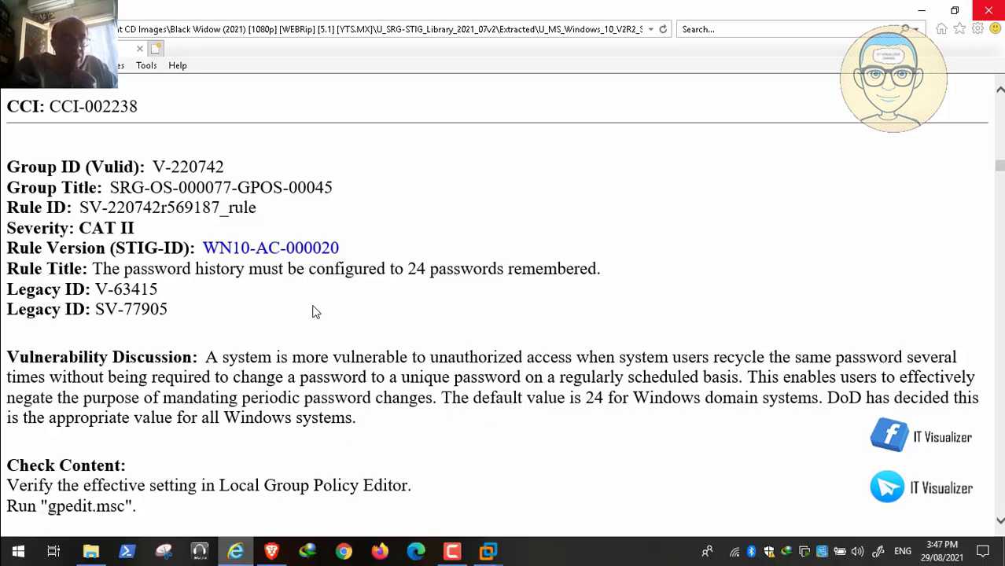
Step: Switch to the PAW virtual machine, show the Default Domain Policy's Password Policy and select the Enforce password history setting
{"action": "left_click", "coordinate": [11, 538]}
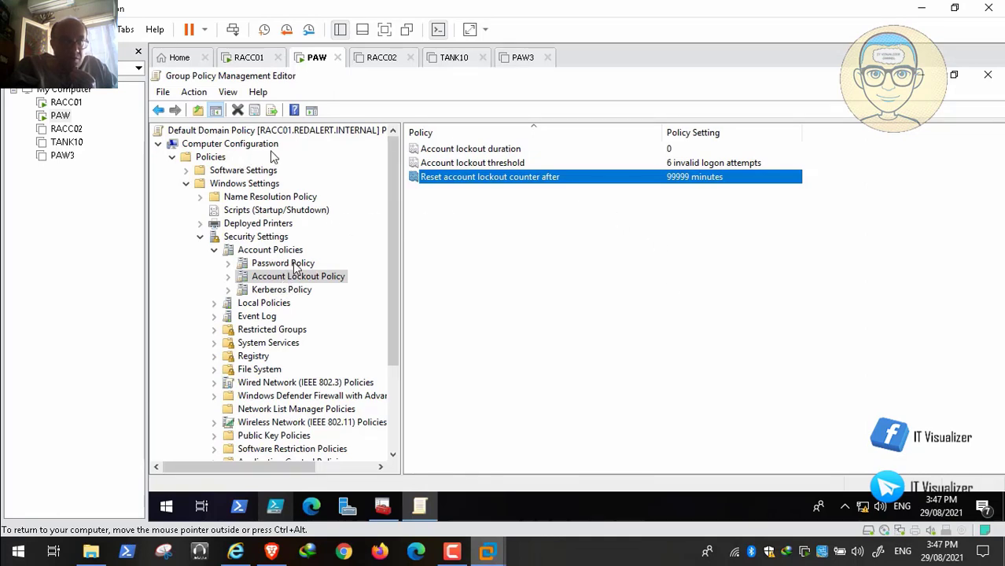
{"action": "left_click", "coordinate": [283, 263]}
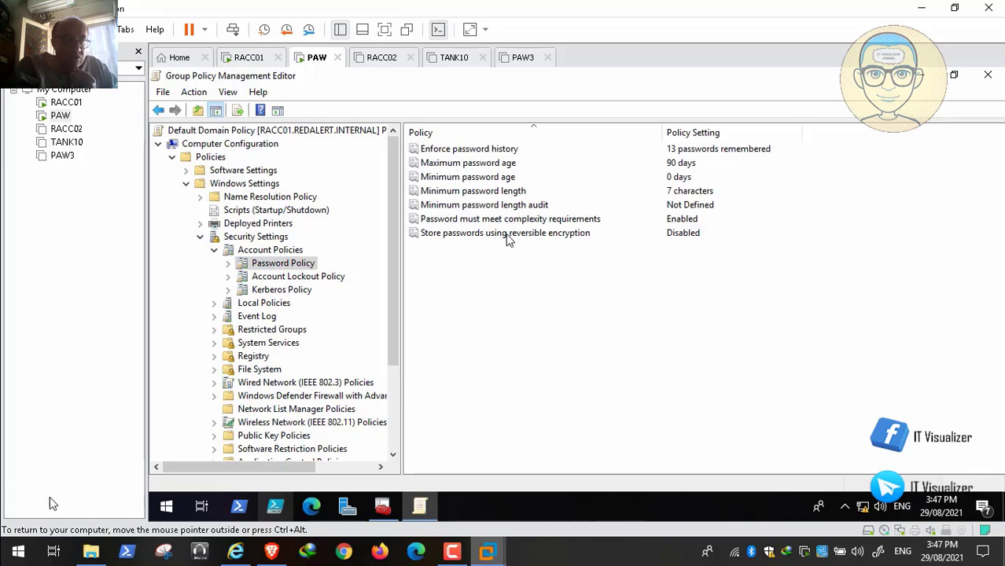
{"action": "mouse_move", "coordinate": [50, 496]}
{"action": "left_click", "coordinate": [35, 535]}
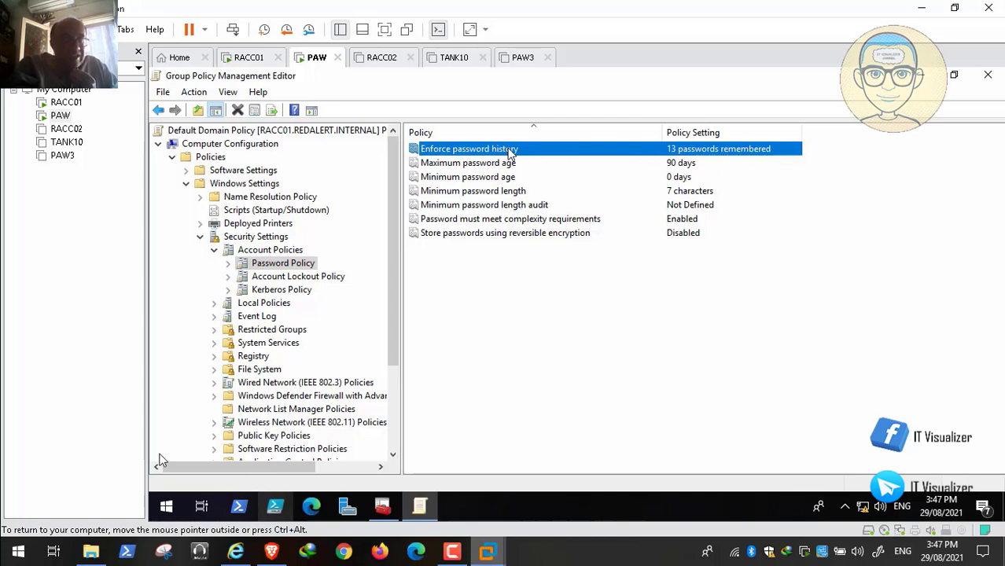
Step: Read rule WN10-AC-000025's maximum password age requirement, and view and cancel the Minimum password age properties in the PAW virtual machine
{"action": "left_click", "coordinate": [13, 535]}
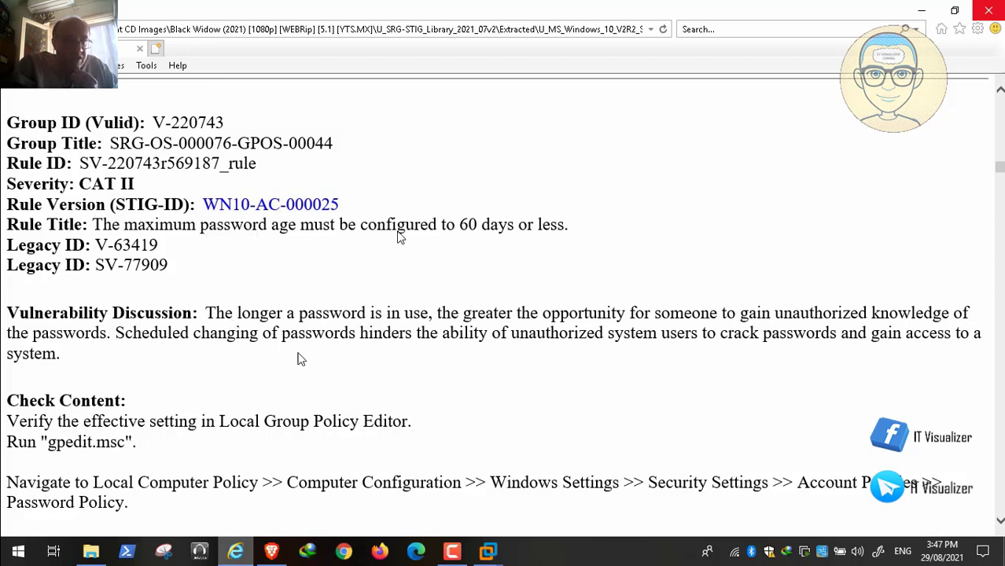
{"action": "mouse_move", "coordinate": [49, 521]}
{"action": "left_click", "coordinate": [12, 535]}
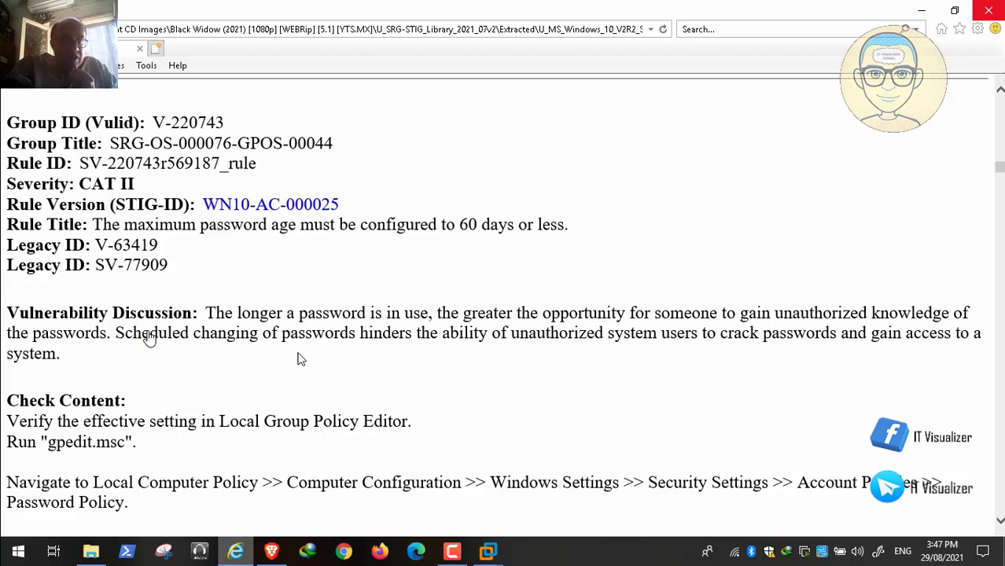
{"action": "key", "text": "space"}
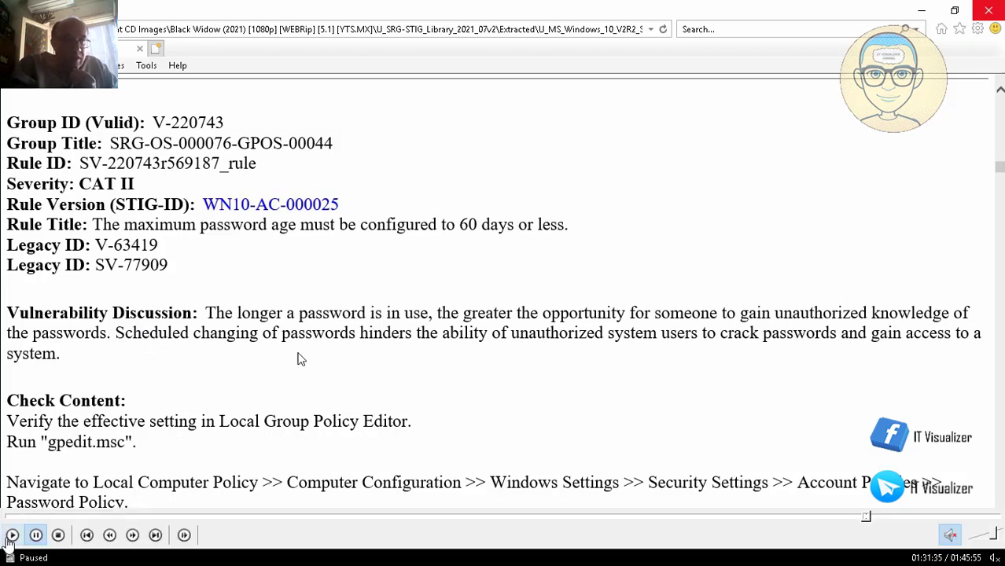
{"action": "key", "text": "space"}
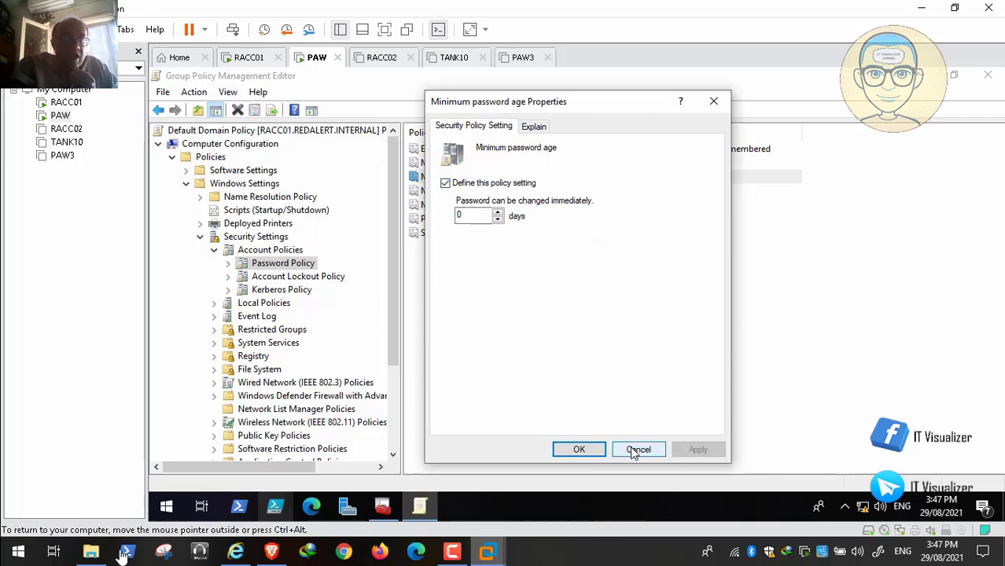
{"action": "mouse_move", "coordinate": [621, 390]}
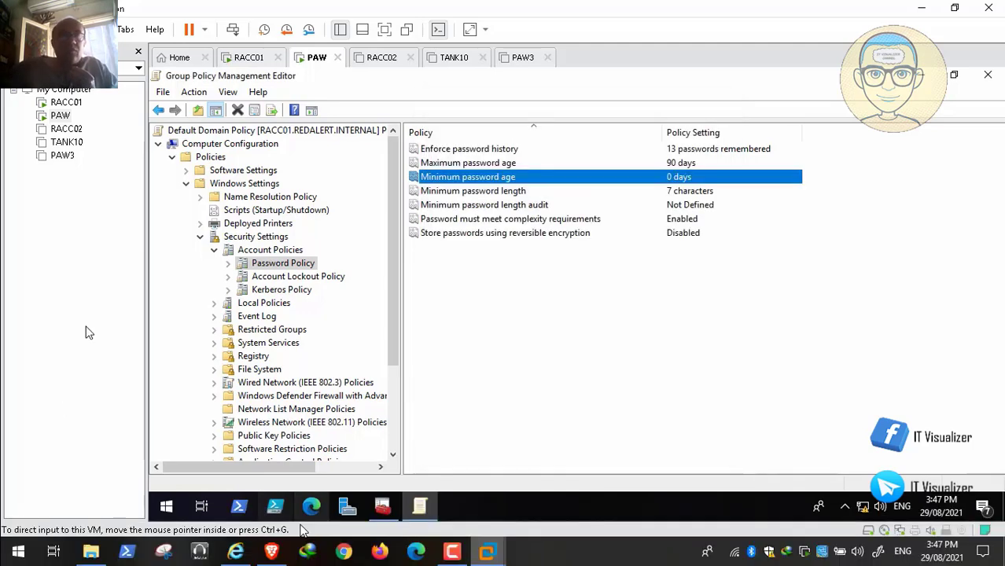
Step: Return to the STIG document in Internet Explorer, read rule WN10-AC-000025's check content and fix text, and highlight the "0" in its never-expires condition
{"action": "left_click", "coordinate": [236, 551]}
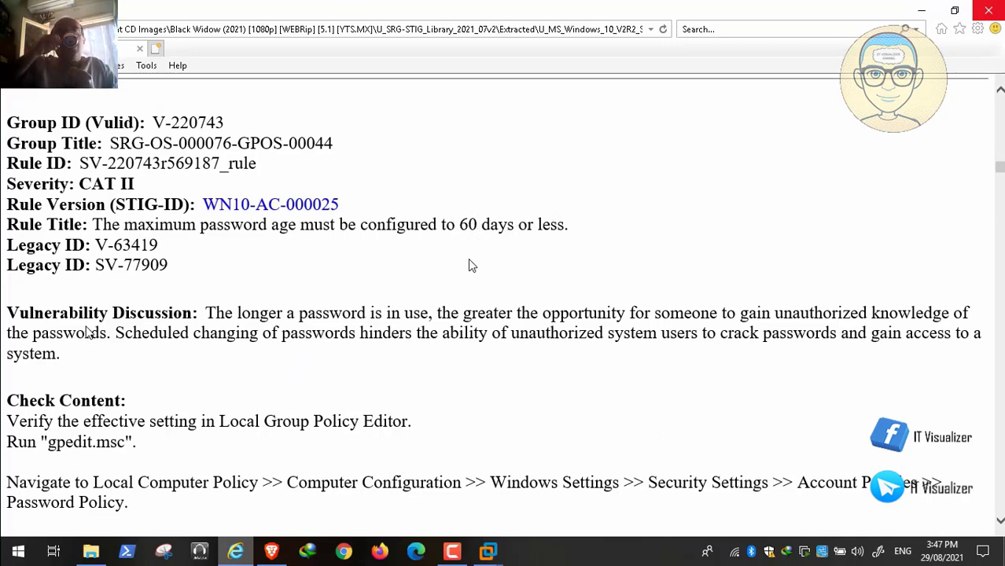
{"action": "scroll", "coordinate": [468, 266], "scroll_direction": "down", "scroll_amount": 3}
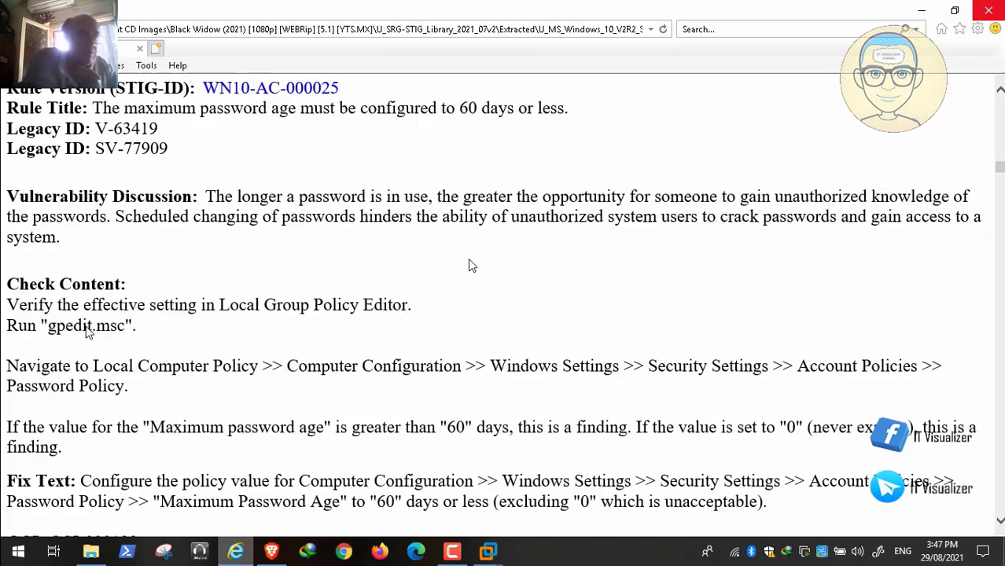
{"action": "scroll", "coordinate": [470, 266], "scroll_direction": "down", "scroll_amount": 1}
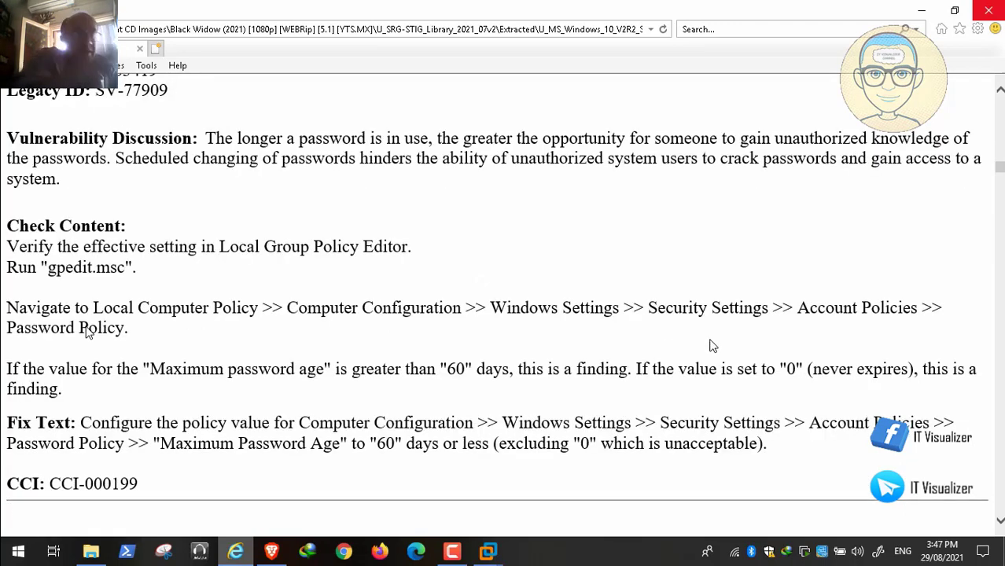
{"action": "double_click", "coordinate": [790, 369]}
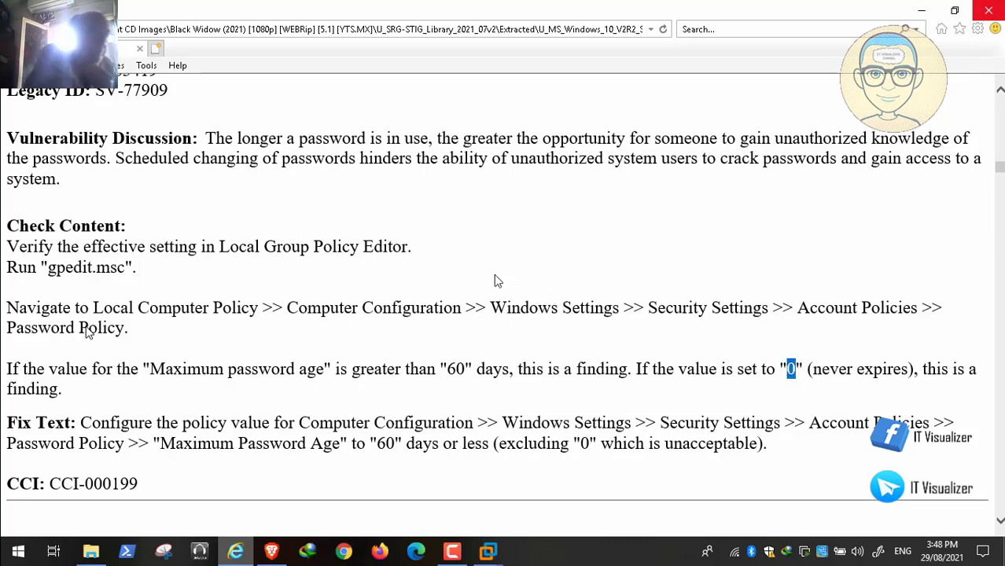
{"action": "scroll", "coordinate": [495, 279], "scroll_direction": "up", "scroll_amount": 3}
{"action": "scroll", "coordinate": [496, 280], "scroll_direction": "up", "scroll_amount": 1}
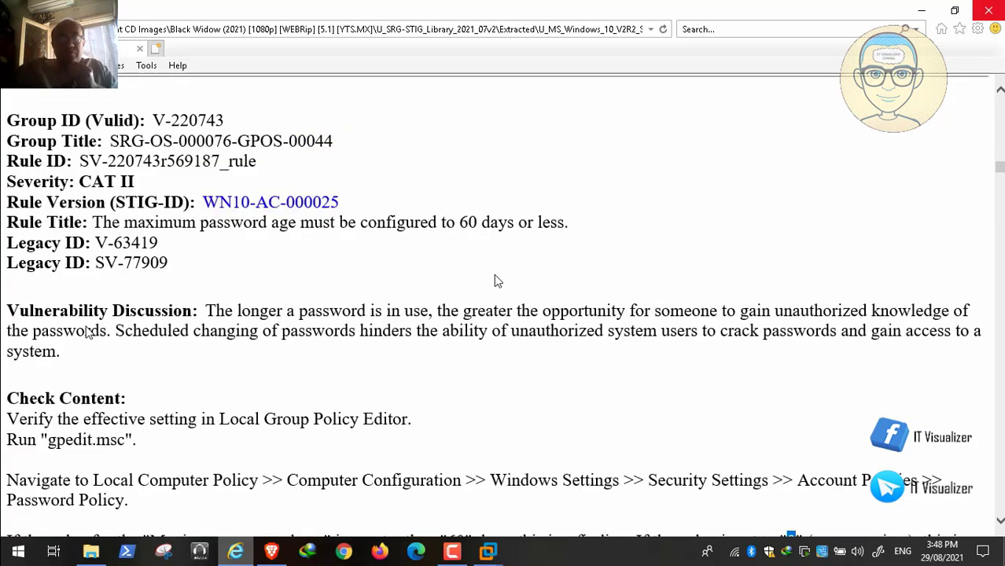
Step: Switch to the PAW virtual machine and select the Maximum password age setting to compare it with the rule
{"action": "left_click", "coordinate": [488, 552]}
{"action": "left_click", "coordinate": [434, 460]}
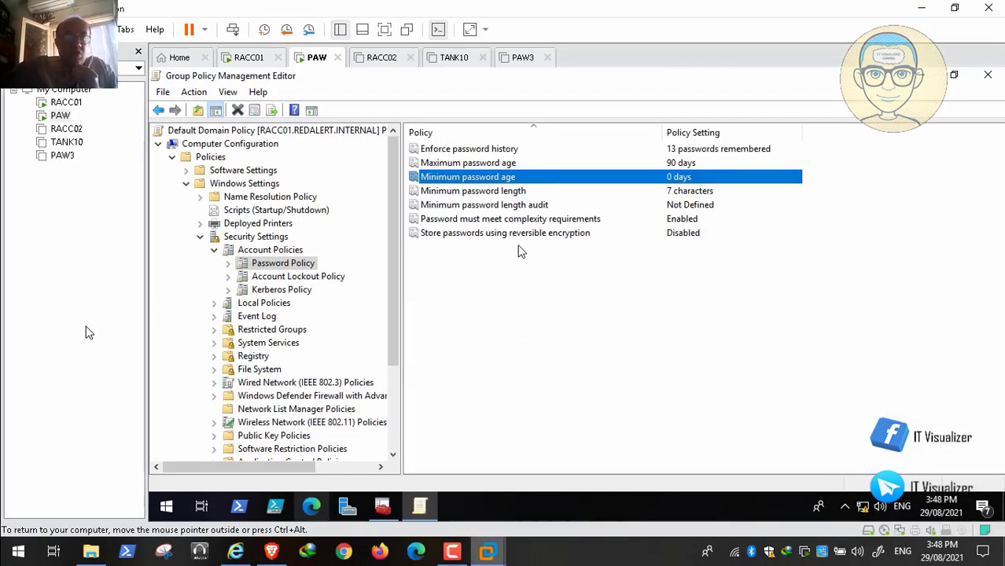
{"action": "left_click", "coordinate": [563, 163]}
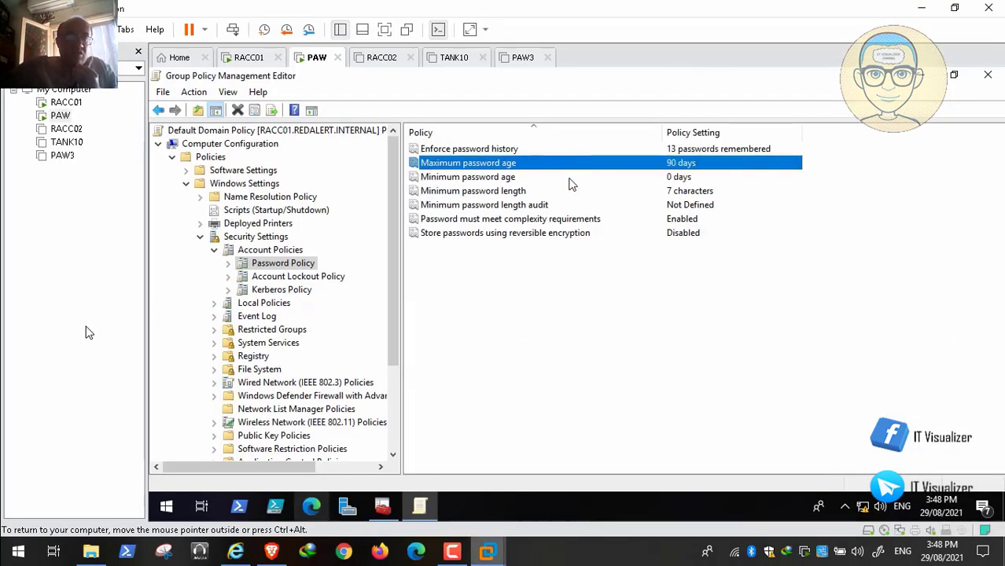
{"action": "left_click", "coordinate": [572, 183]}
{"action": "left_click", "coordinate": [553, 167]}
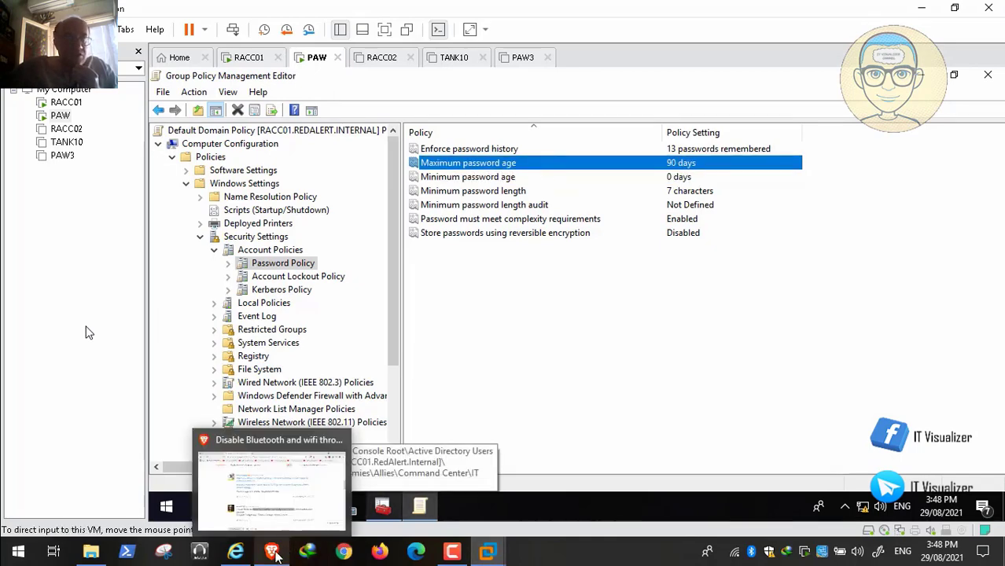
Step: Return to the STIG document in Internet Explorer and go on to rule WN10-AC-000030 on minimum password age
{"action": "left_click", "coordinate": [236, 553]}
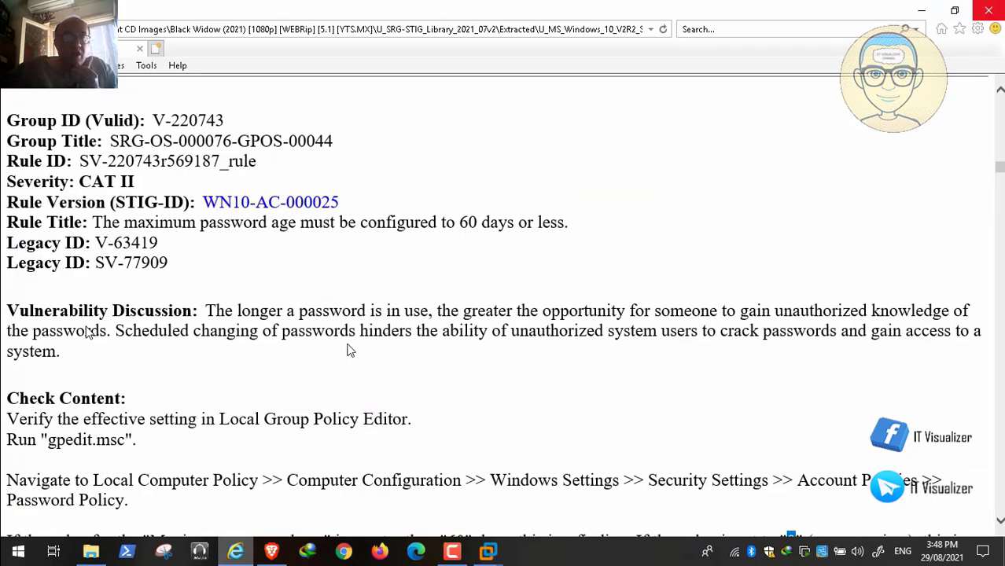
{"action": "scroll", "coordinate": [349, 350], "scroll_direction": "down", "scroll_amount": 1}
{"action": "scroll", "coordinate": [349, 350], "scroll_direction": "down", "scroll_amount": 3}
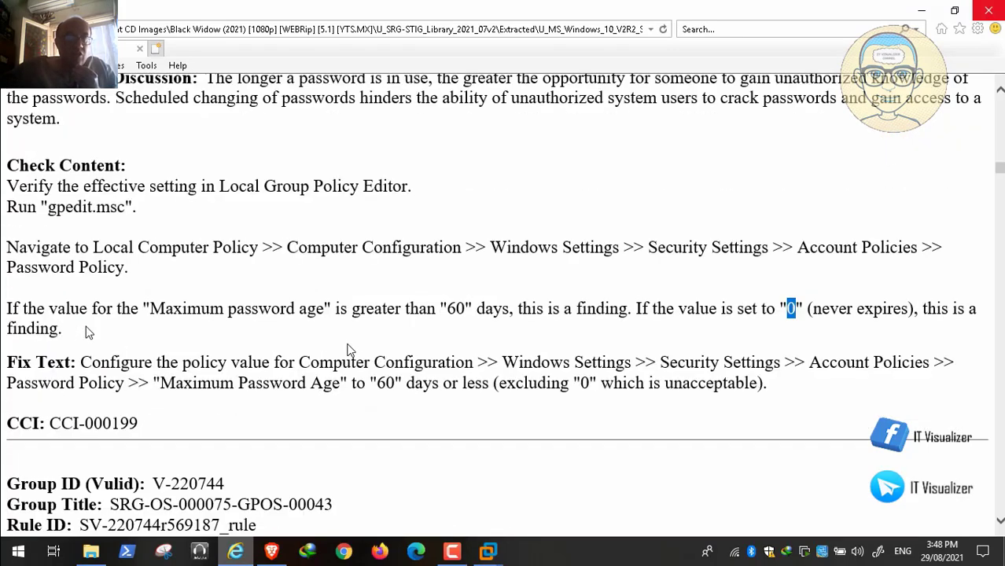
{"action": "scroll", "coordinate": [349, 351], "scroll_direction": "down", "scroll_amount": 6}
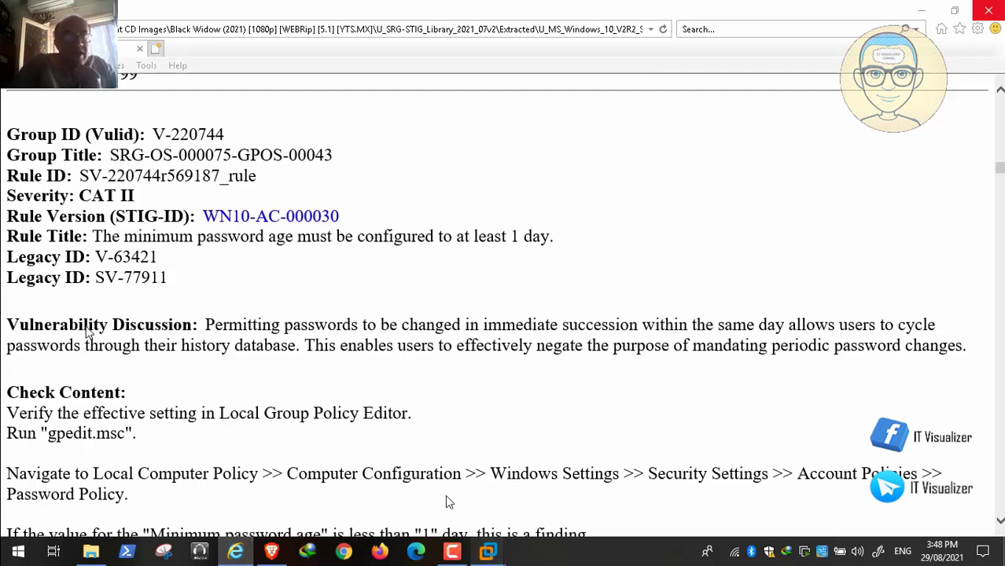
Step: Switch to the PAW virtual machine and select the Minimum password age setting to compare it with rule WN10-AC-000030
{"action": "mouse_move", "coordinate": [490, 553]}
{"action": "left_click", "coordinate": [424, 479]}
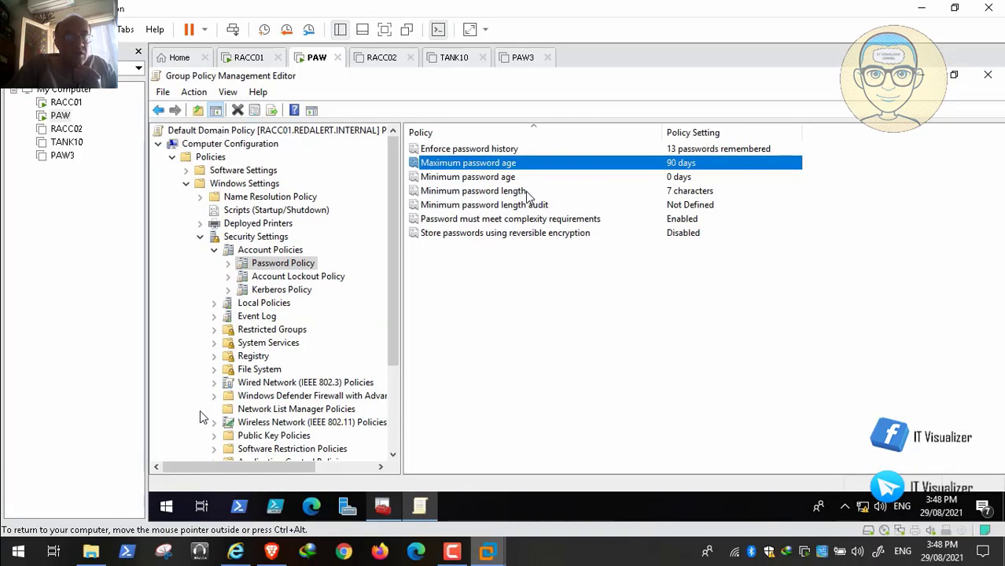
{"action": "left_click", "coordinate": [510, 179]}
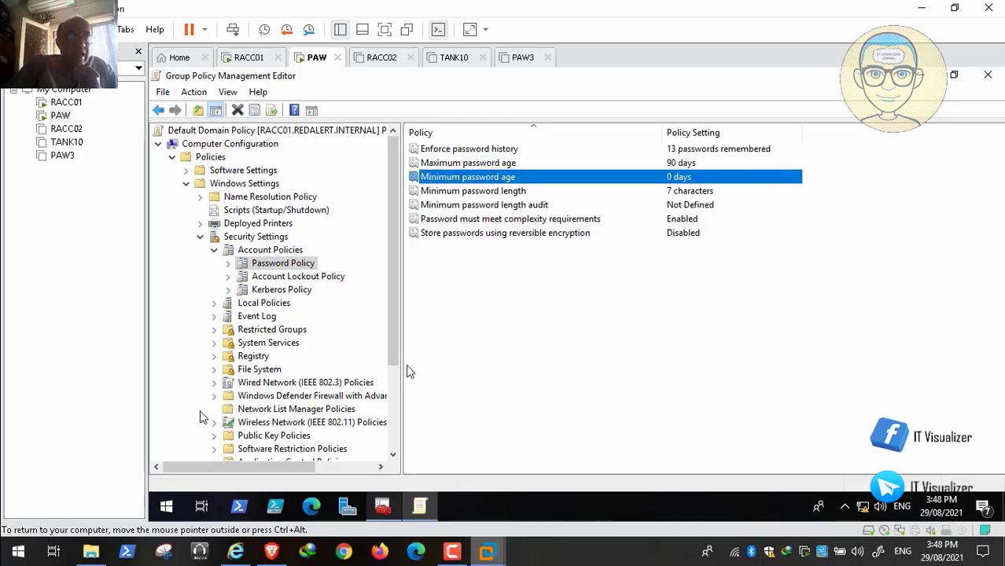
Step: Return to the STIG document in Internet Explorer, read rule WN10-AC-000030's check content and fix text, and go on to rule WN10-AC-000035
{"action": "left_click", "coordinate": [238, 553]}
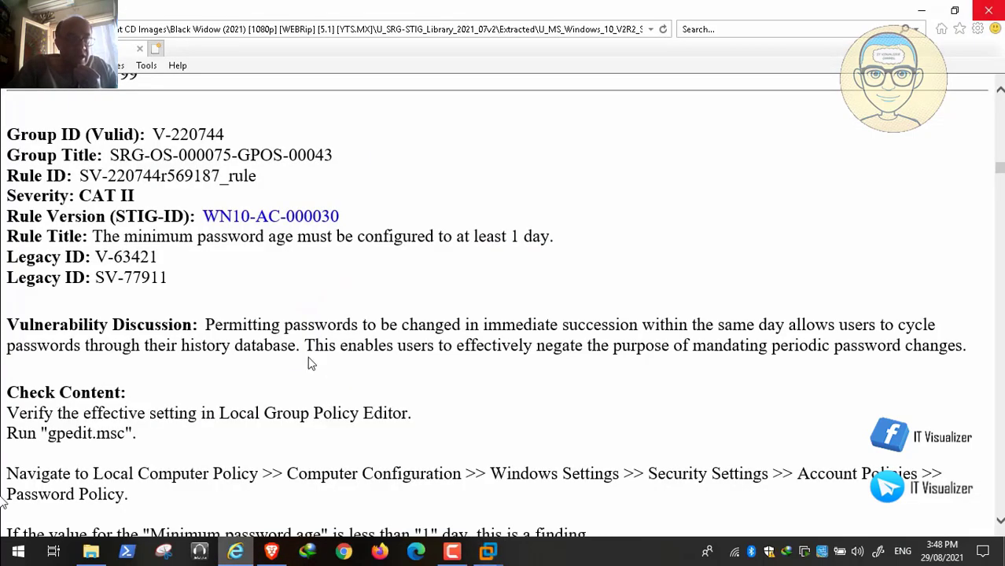
{"action": "scroll", "coordinate": [309, 358], "scroll_direction": "down", "scroll_amount": 1}
{"action": "scroll", "coordinate": [309, 360], "scroll_direction": "down", "scroll_amount": 3}
{"action": "left_click", "coordinate": [36, 537]}
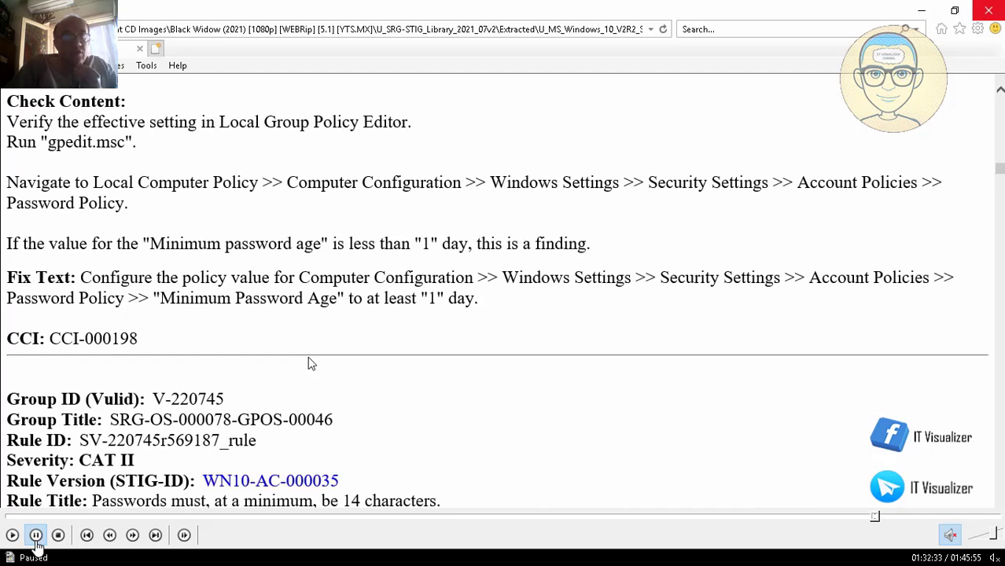
{"action": "left_click", "coordinate": [35, 538]}
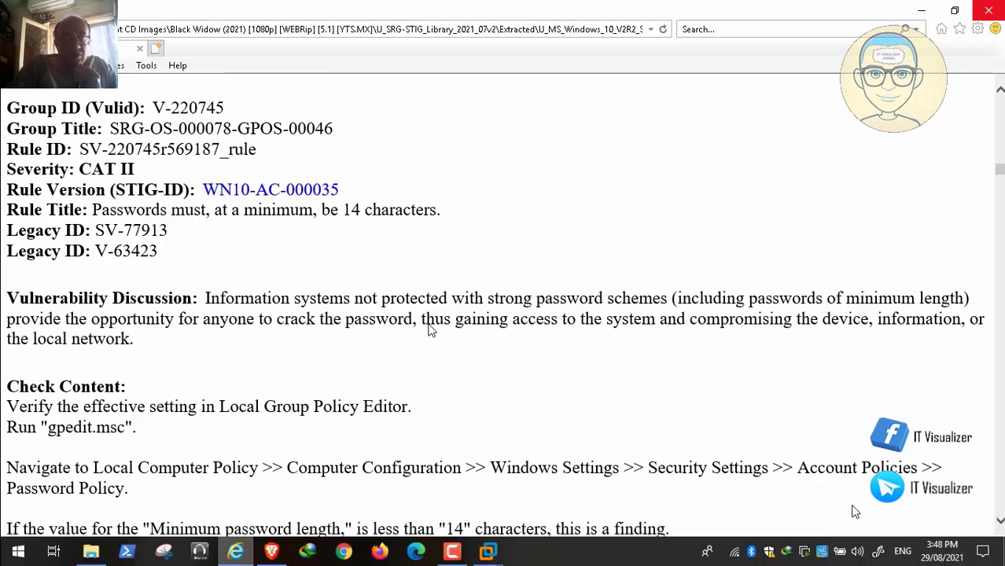
Step: Revisit rule WN10-AC-000030 in the Internet Explorer STIG document and the Minimum password age setting in the PAW virtual machine
{"action": "left_click", "coordinate": [874, 516]}
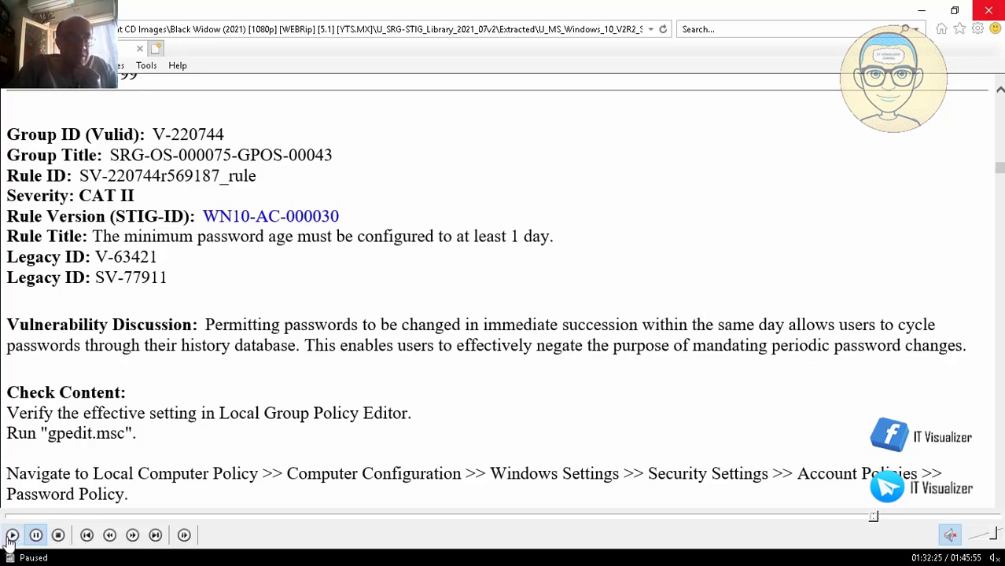
{"action": "left_click", "coordinate": [12, 539]}
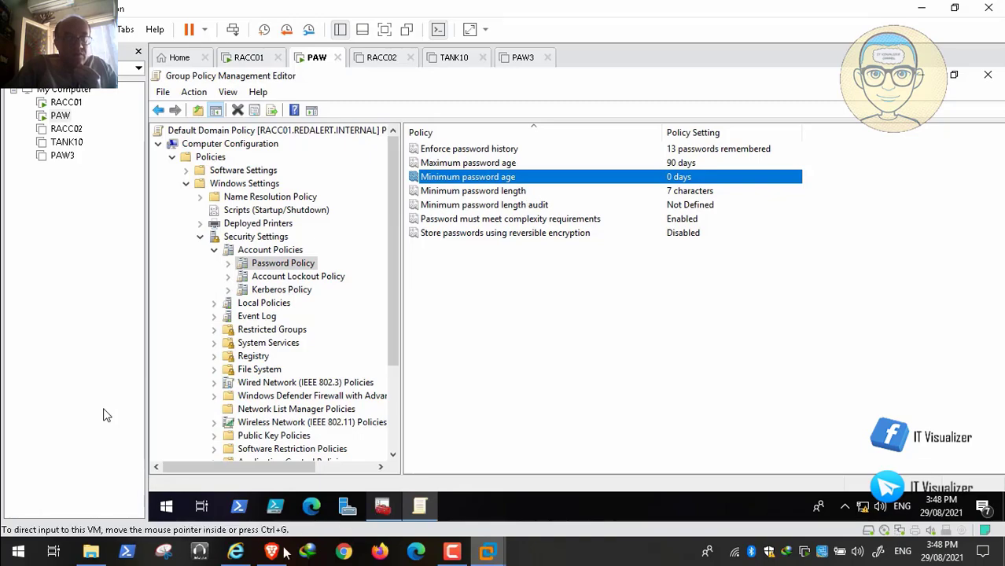
{"action": "left_click", "coordinate": [235, 552]}
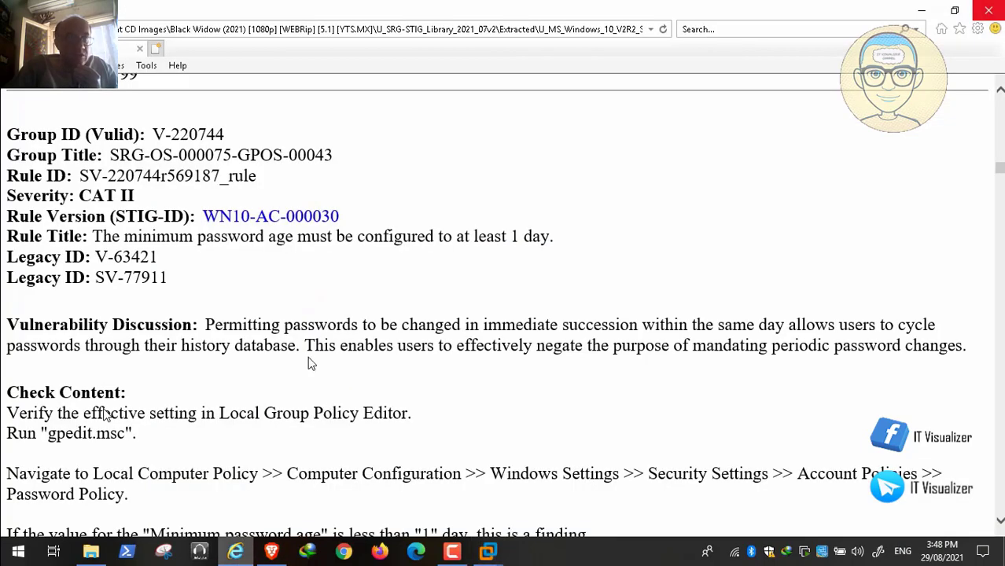
Step: Compare rule WN10-AC-000035 on minimum password length with the PAW virtual machine's Password Policy, and go on to rule WN10-AC-000040 in Internet Explorer
{"action": "scroll", "coordinate": [309, 360], "scroll_direction": "down", "scroll_amount": 3}
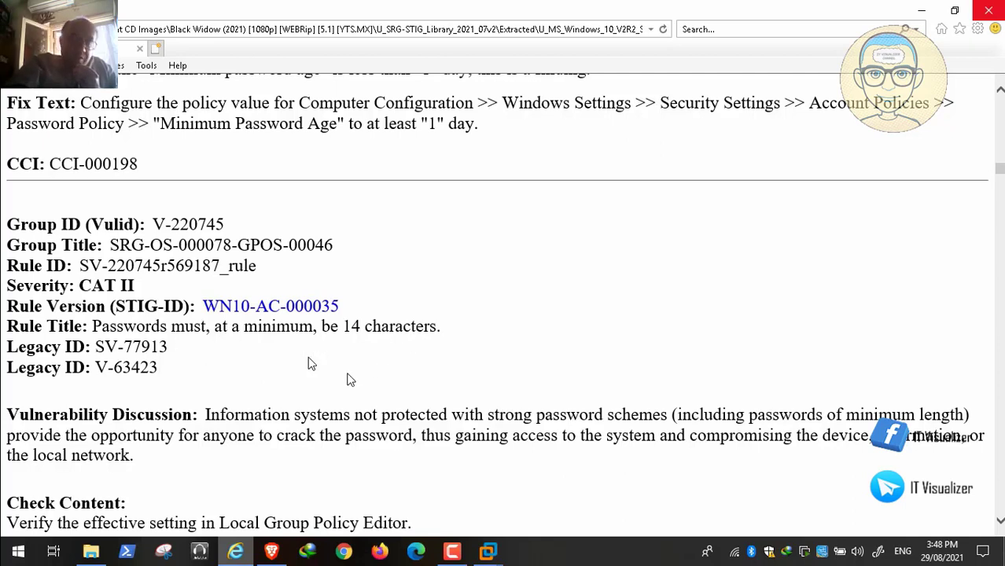
{"action": "key", "text": "space"}
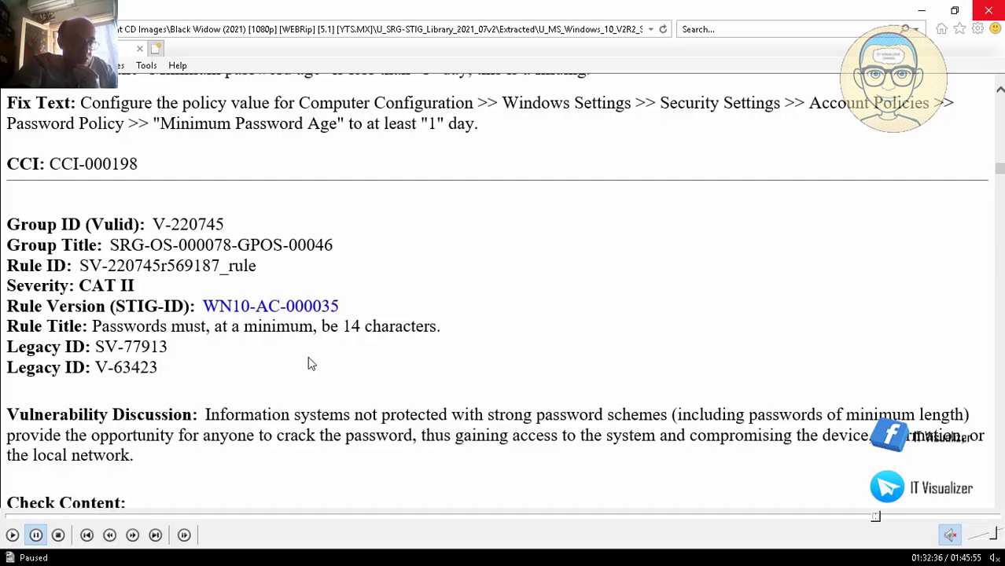
{"action": "left_click", "coordinate": [12, 534]}
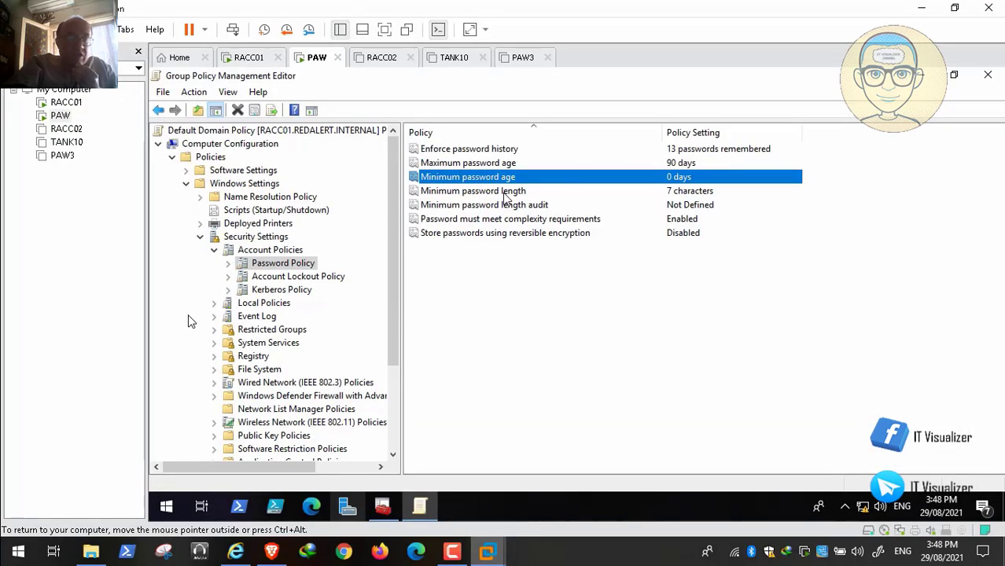
{"action": "left_click", "coordinate": [235, 551]}
{"action": "scroll", "coordinate": [224, 354], "scroll_direction": "down", "scroll_amount": 5}
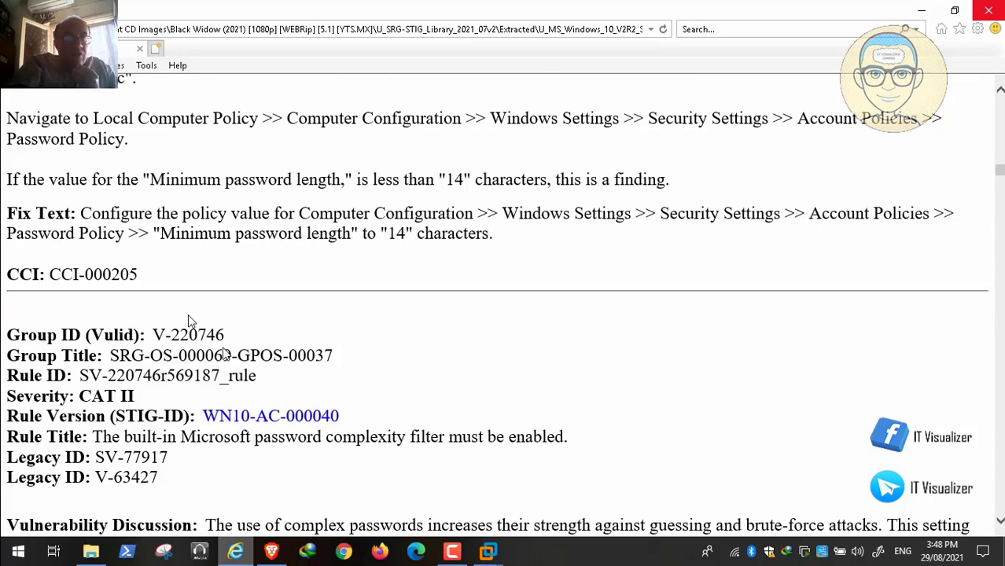
Step: Leave the full-screen video for the Brave browser and replace the ACL and orphaned security identifiers tabs with a new tab
{"action": "mouse_move", "coordinate": [37, 535]}
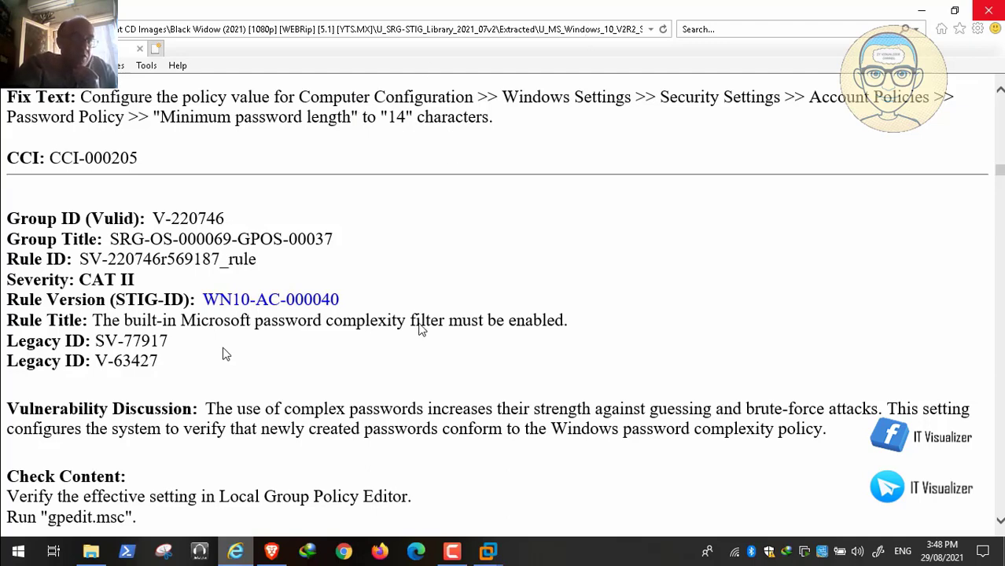
{"action": "double_click", "coordinate": [428, 344]}
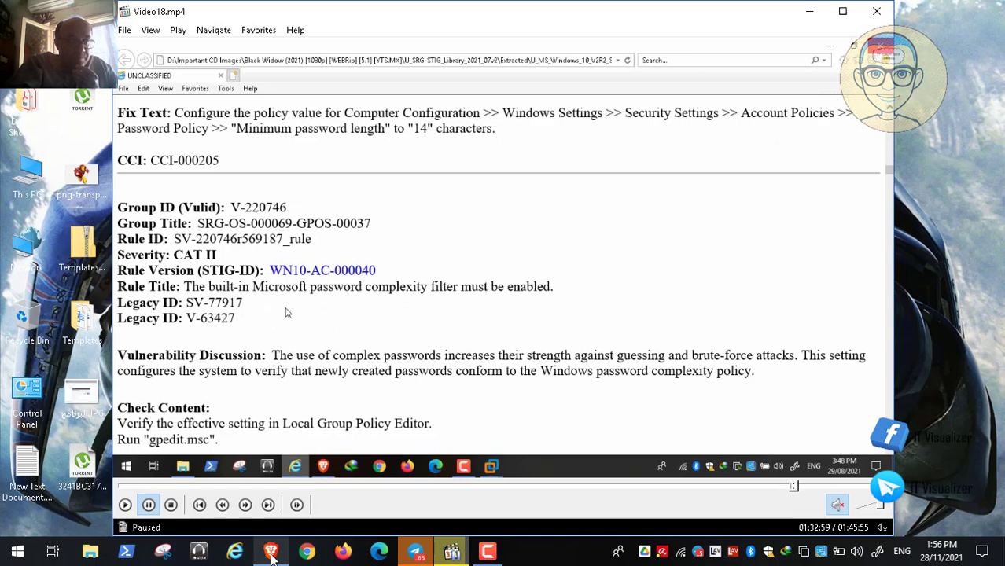
{"action": "left_click", "coordinate": [270, 553]}
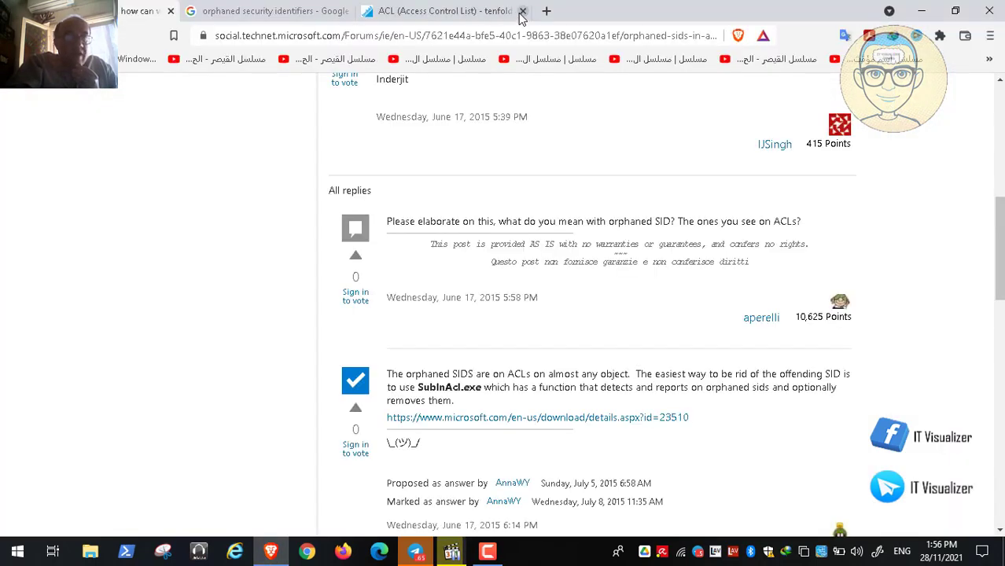
{"action": "left_click", "coordinate": [521, 12]}
{"action": "left_click", "coordinate": [348, 13]}
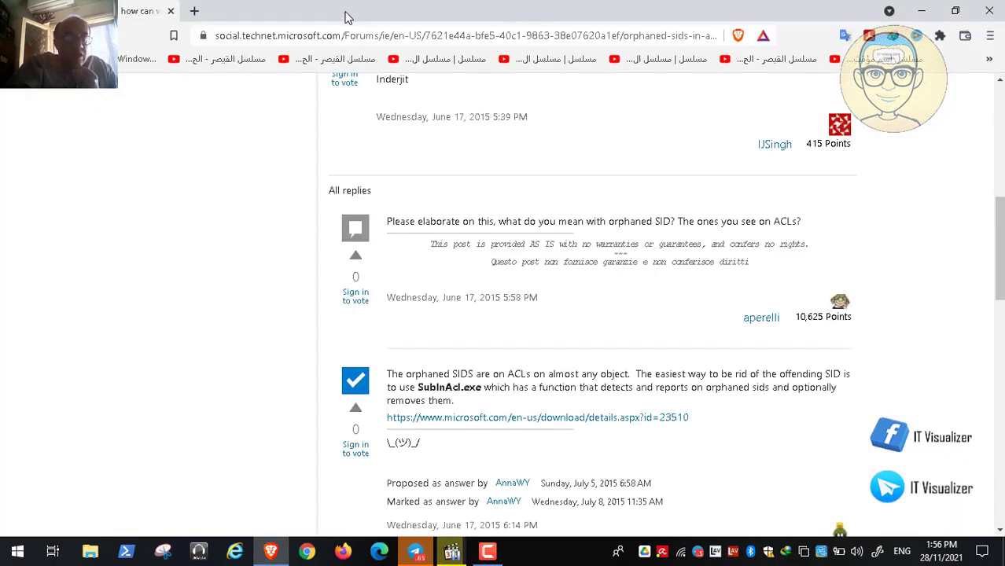
{"action": "left_click", "coordinate": [194, 11]}
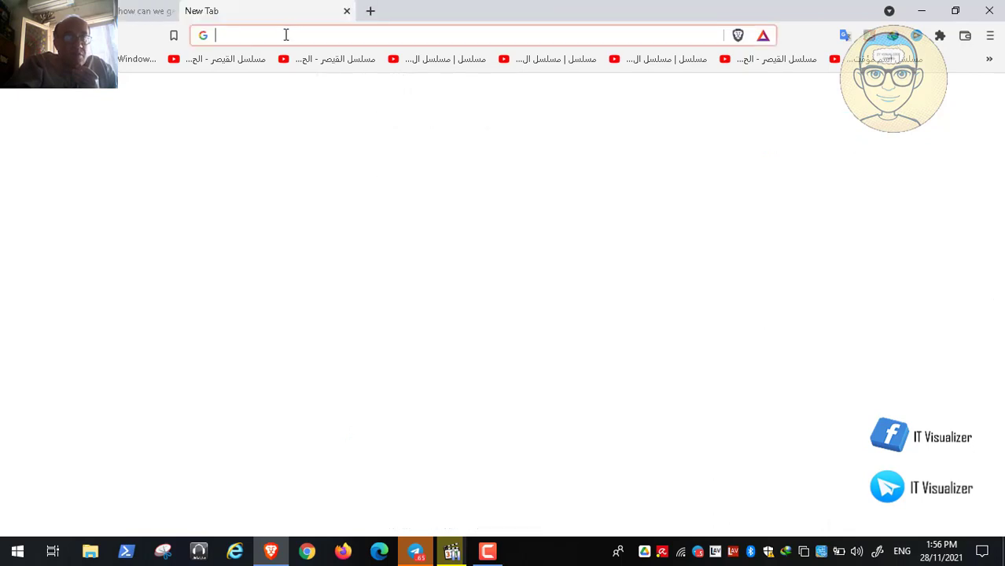
{"action": "type", "text": "pass"}
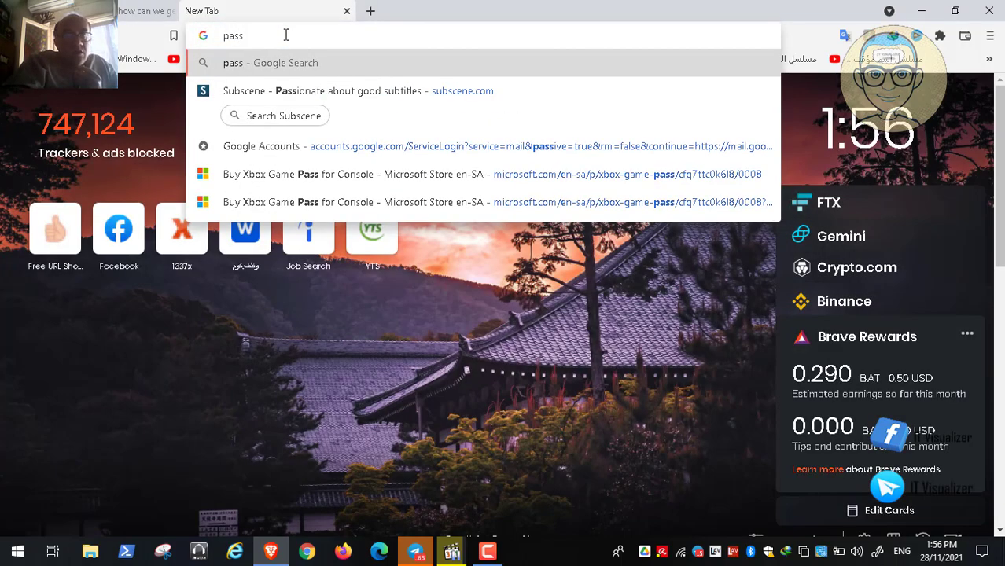
{"action": "key", "text": "BackSpace"}
{"action": "key", "text": "BackSpace"}
{"action": "key", "text": "BackSpace"}
{"action": "key", "text": "BackSpace"}
Step: Run the suggested Google search "wha is windows password complexity" and read the Sophos documentation page on Windows password complexity rules
{"action": "type", "text": "w"}
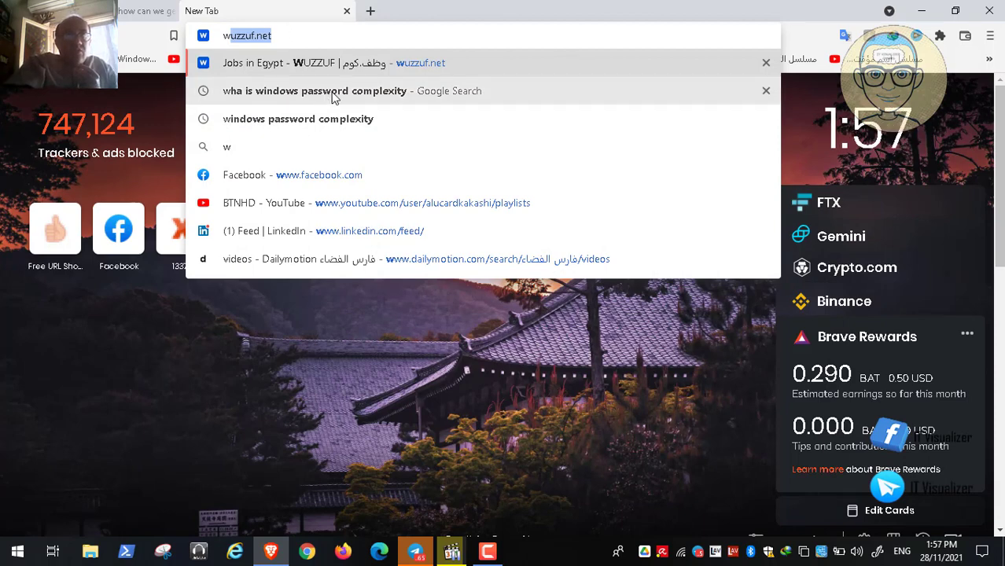
{"action": "left_click", "coordinate": [327, 92]}
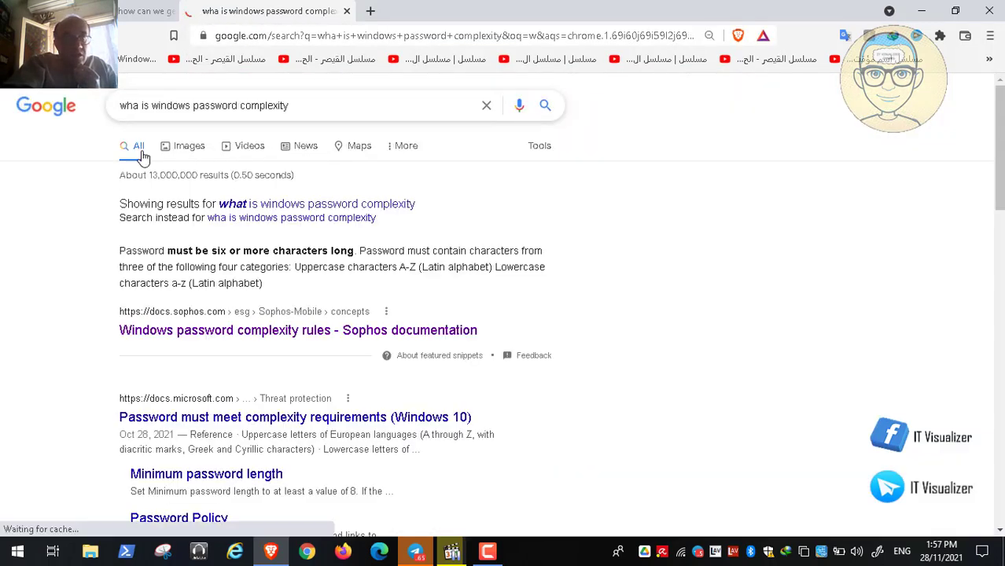
{"action": "left_click", "coordinate": [272, 336]}
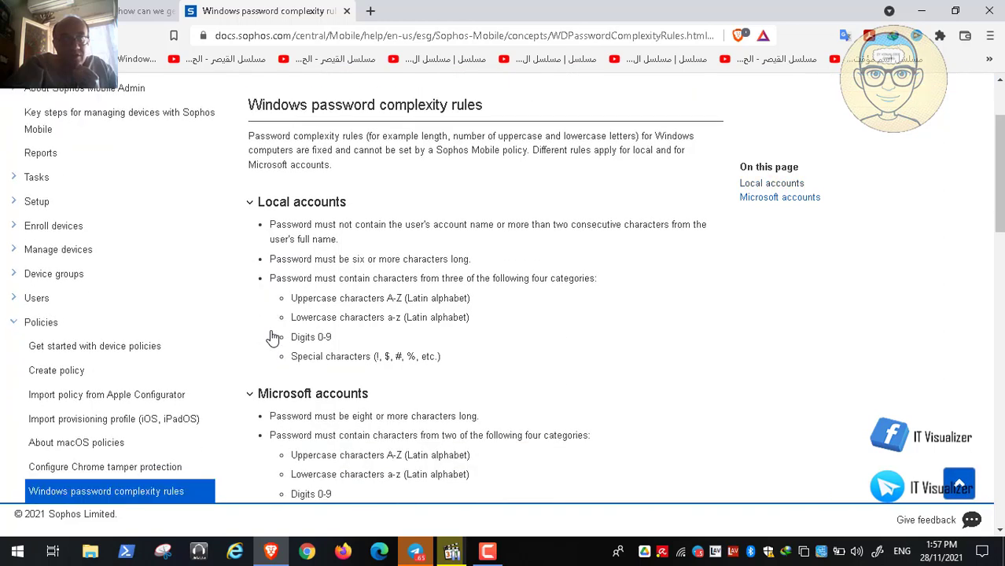
{"action": "scroll", "coordinate": [271, 338], "scroll_direction": "up", "scroll_amount": 1}
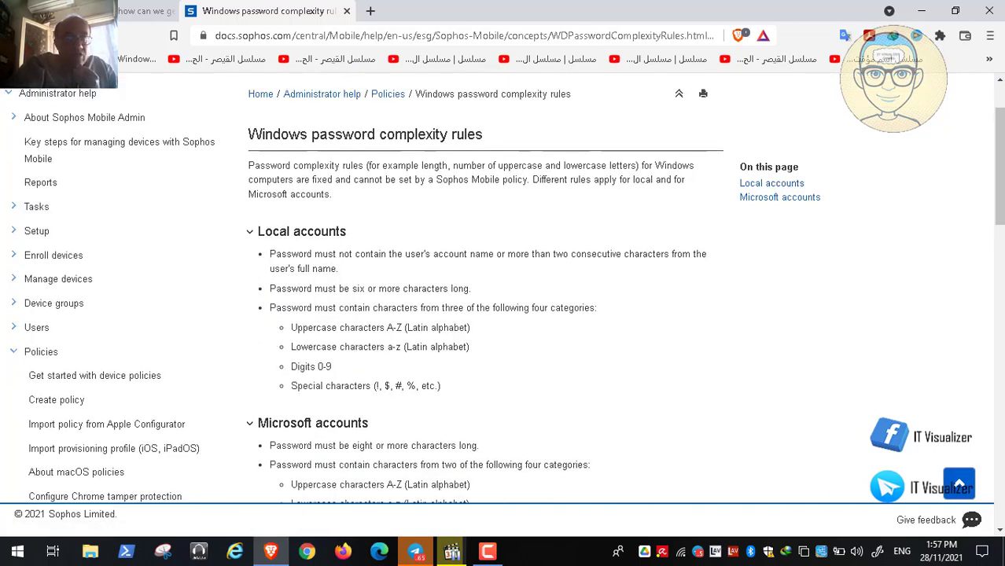
Step: Return to the search results and open Microsoft's "Password must meet complexity requirements (Windows 10)" page
{"action": "key", "text": "alt+Left"}
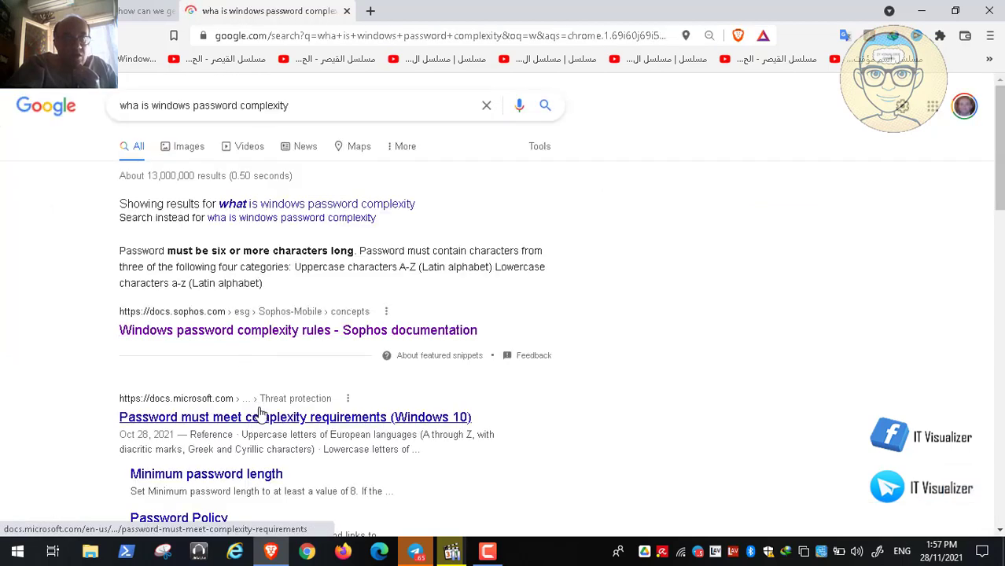
{"action": "left_click", "coordinate": [263, 419]}
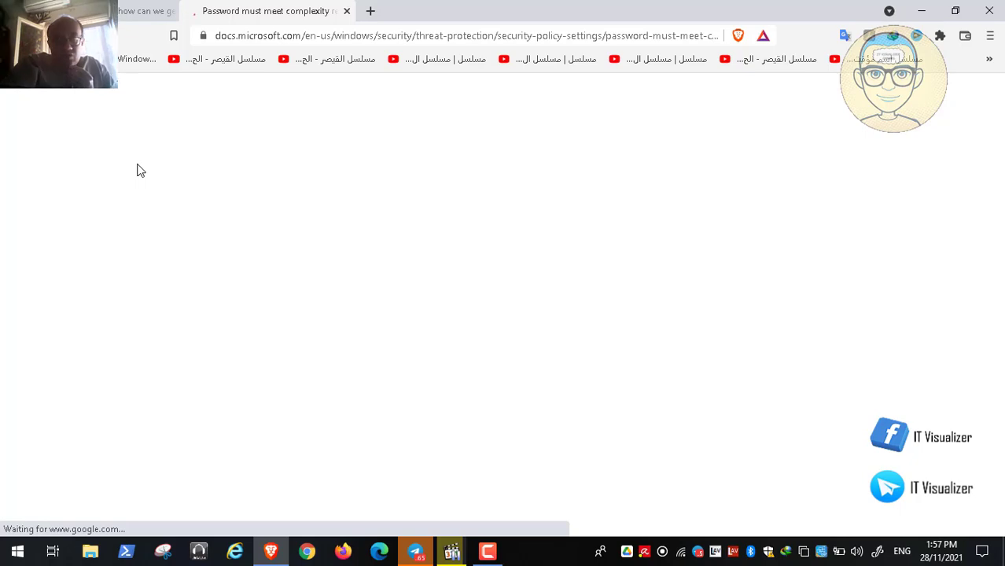
Step: Read the password complexity article's Reference section, covering the account-name checks, required character categories and possible values
{"action": "scroll", "coordinate": [137, 170], "scroll_direction": "down", "scroll_amount": 2}
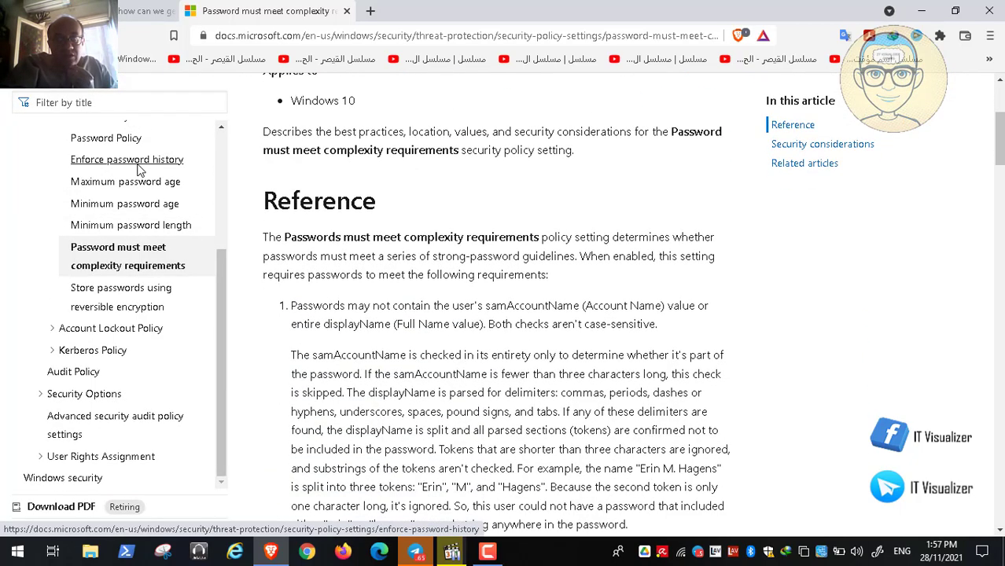
{"action": "scroll", "coordinate": [137, 170], "scroll_direction": "down", "scroll_amount": 2}
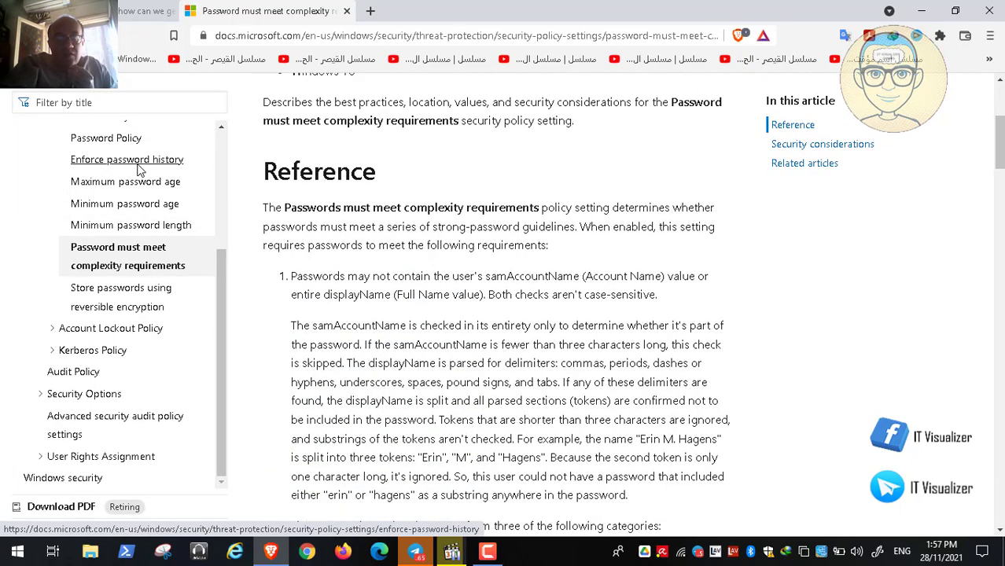
{"action": "scroll", "coordinate": [138, 170], "scroll_direction": "up", "scroll_amount": 1}
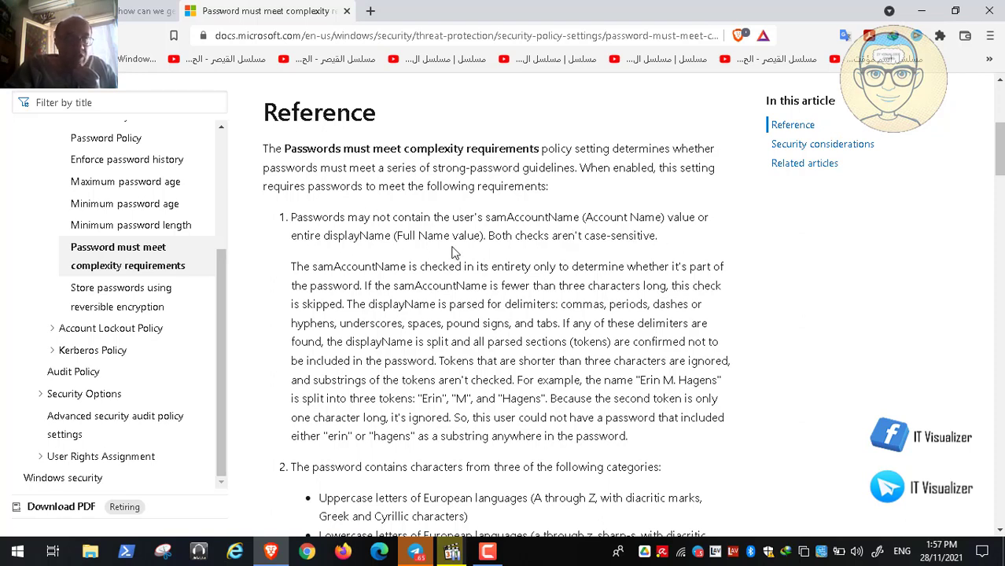
{"action": "scroll", "coordinate": [429, 281], "scroll_direction": "down", "scroll_amount": 3}
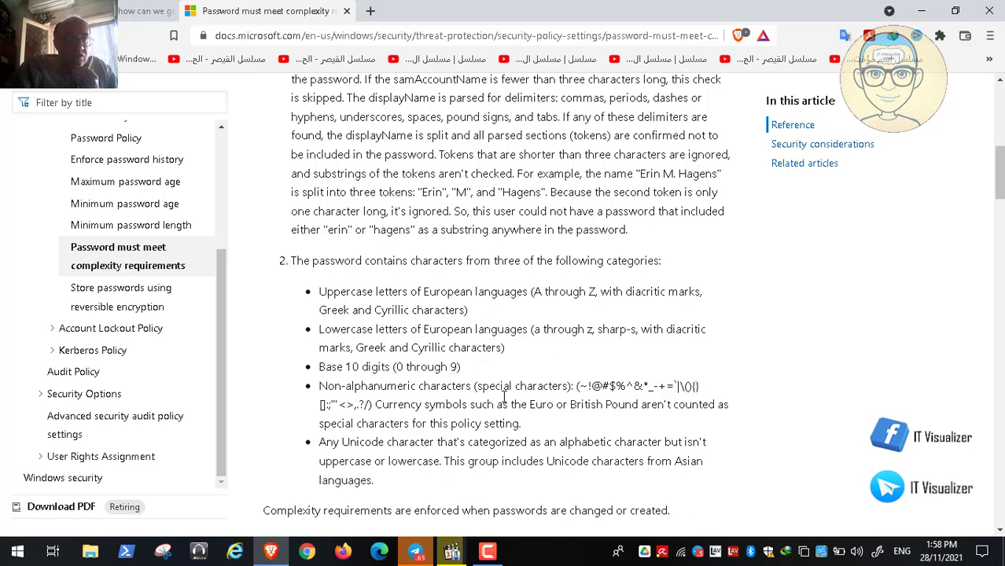
{"action": "scroll", "coordinate": [504, 397], "scroll_direction": "down", "scroll_amount": 4}
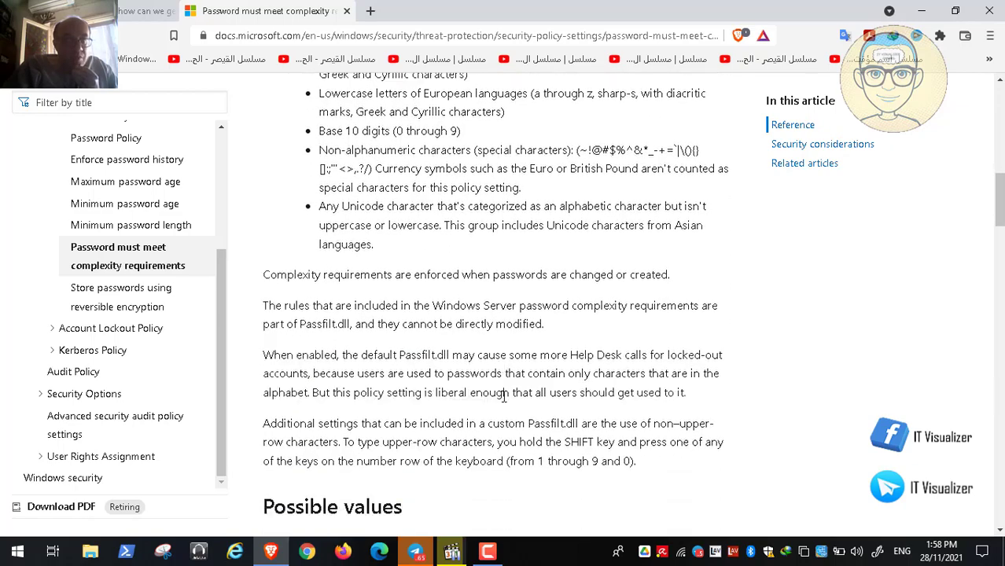
{"action": "scroll", "coordinate": [503, 397], "scroll_direction": "down", "scroll_amount": 2}
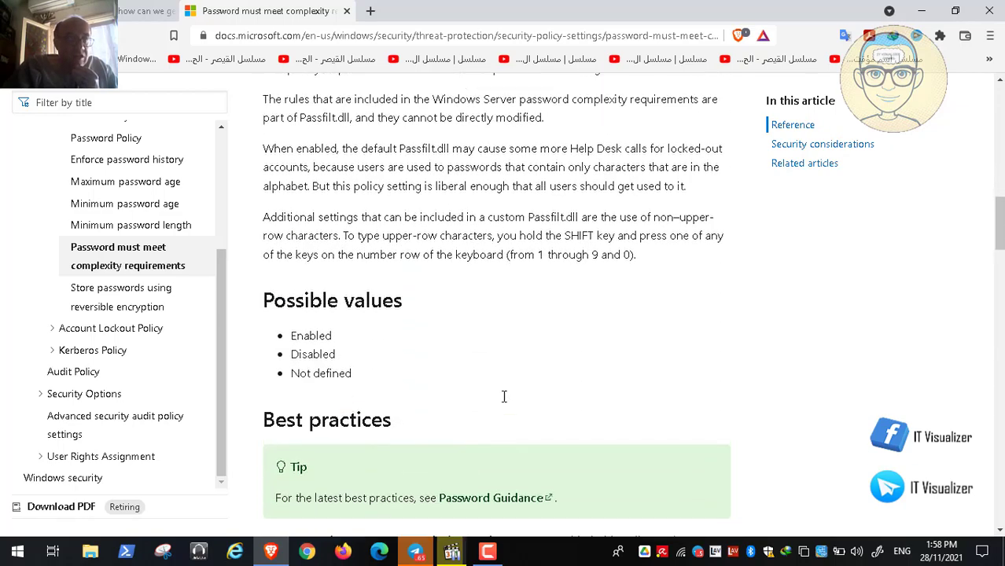
{"action": "scroll", "coordinate": [503, 397], "scroll_direction": "up", "scroll_amount": 1}
{"action": "scroll", "coordinate": [503, 397], "scroll_direction": "up", "scroll_amount": 5}
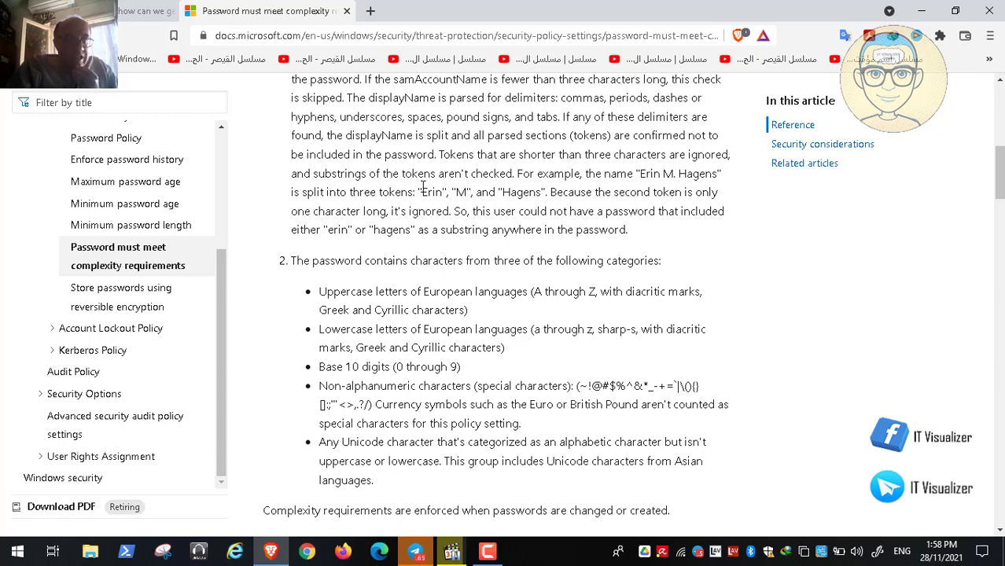
Step: Check rule WN10-AC-000040 in the paused Video18.mp4 and return to the account-name requirement in the Microsoft article
{"action": "left_click", "coordinate": [451, 551]}
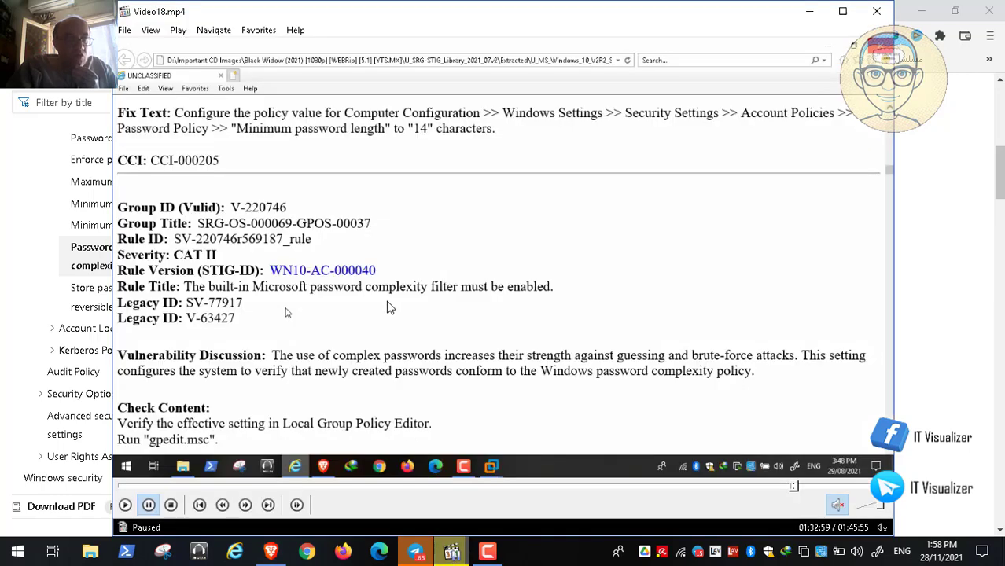
{"action": "left_click", "coordinate": [842, 11]}
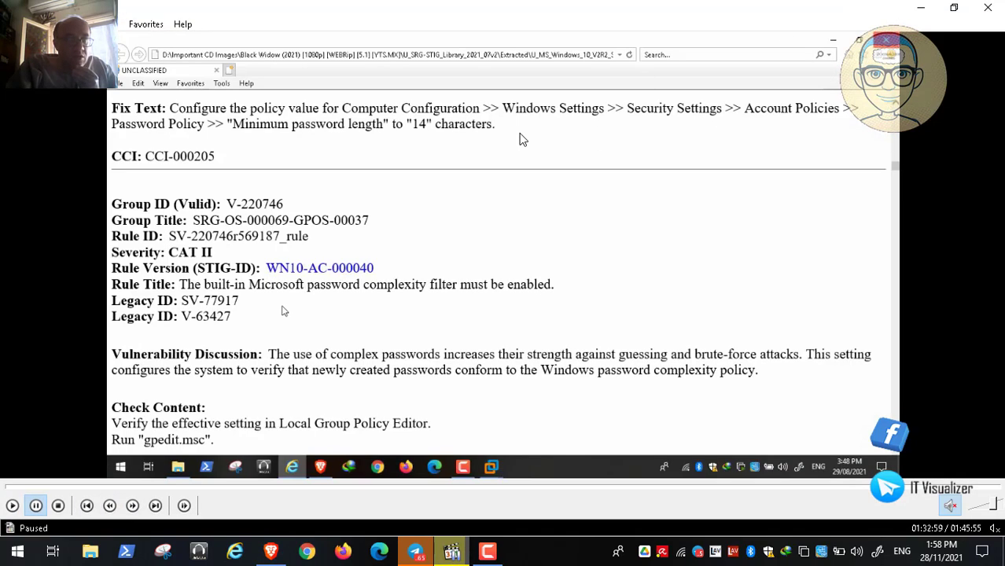
{"action": "left_click", "coordinate": [954, 7]}
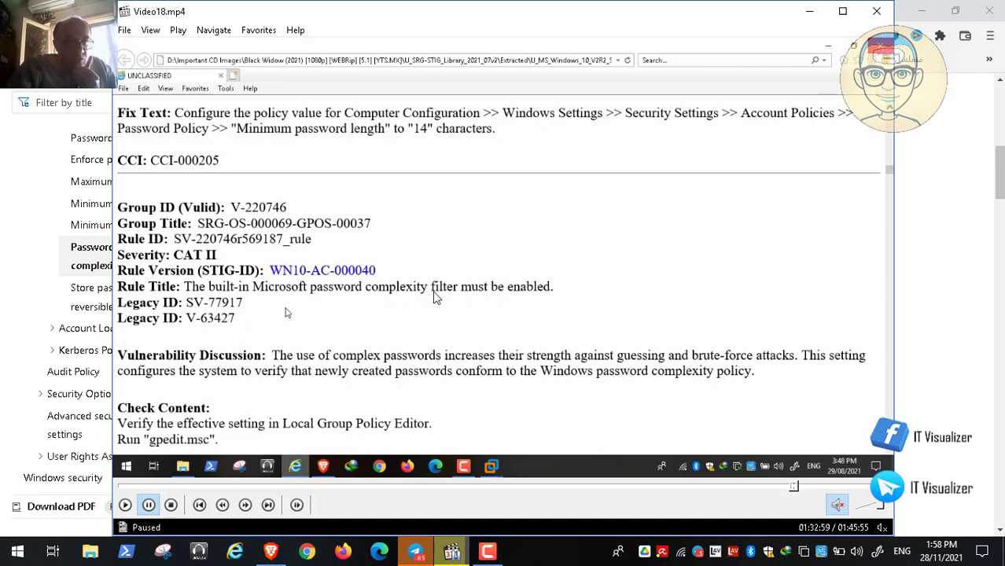
{"action": "left_click", "coordinate": [805, 15]}
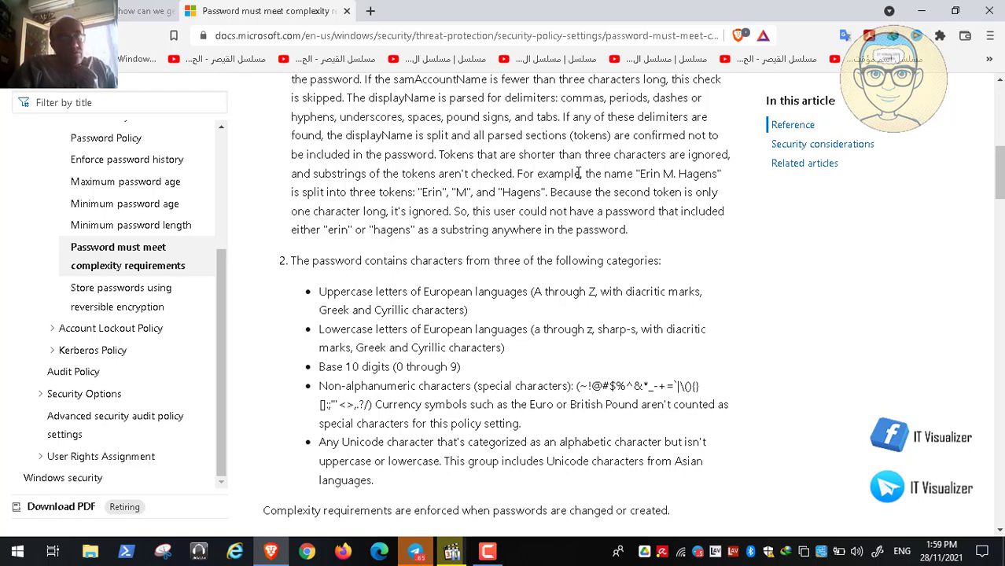
{"action": "left_click", "coordinate": [998, 79]}
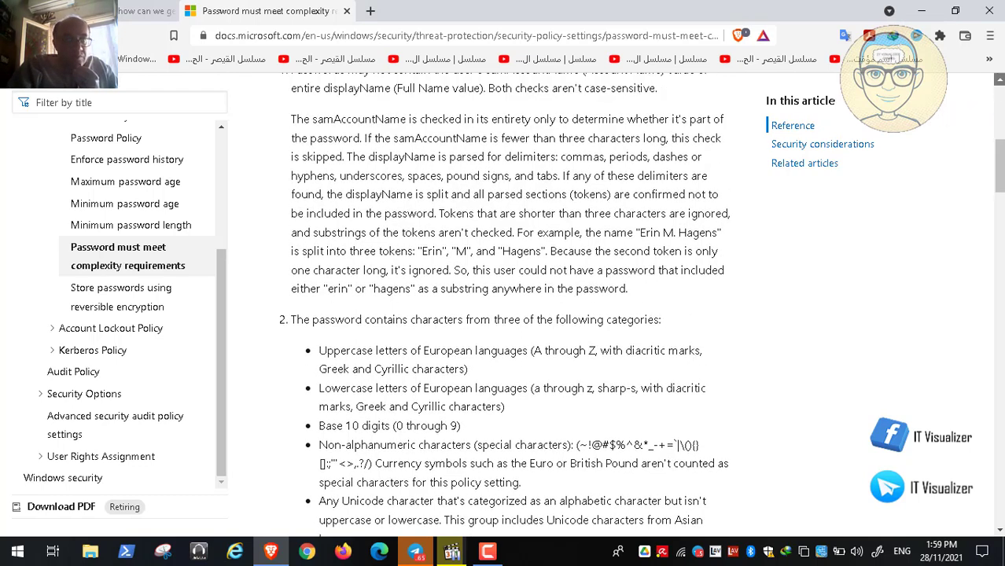
{"action": "left_click", "coordinate": [998, 79]}
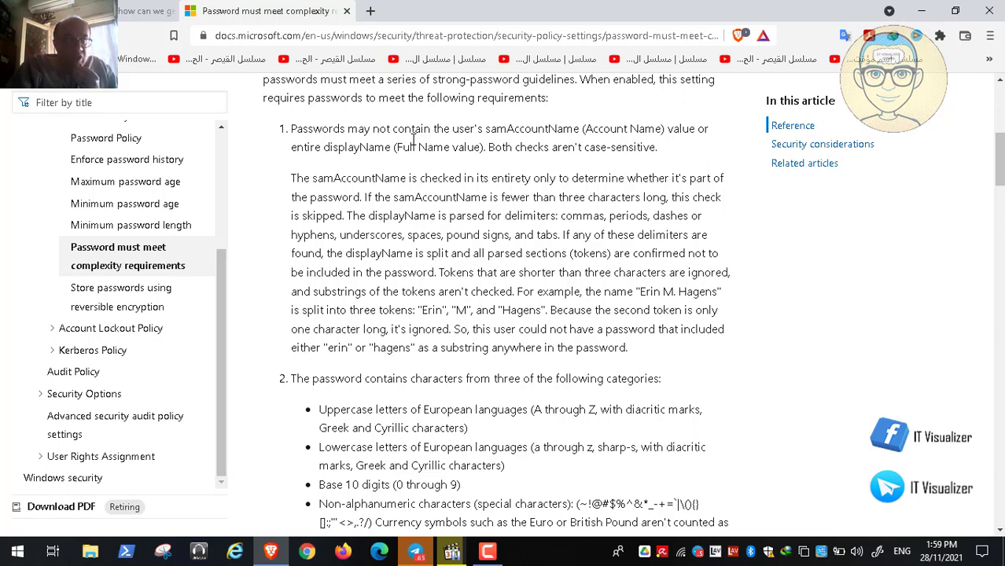
Step: Minimize the browser, show Video18.mp4 in full screen and resume its playback
{"action": "left_click", "coordinate": [921, 12]}
{"action": "left_click", "coordinate": [451, 551]}
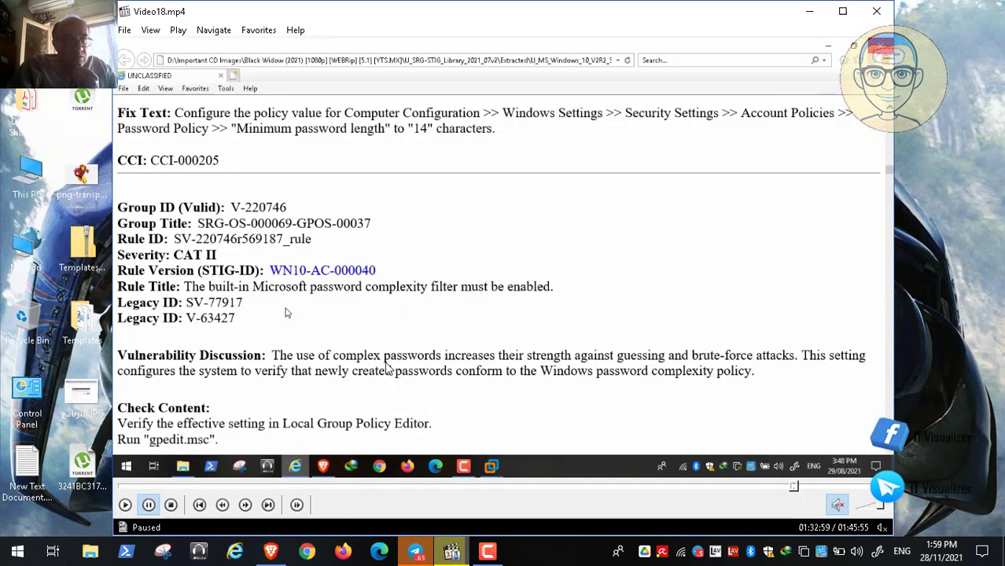
{"action": "double_click", "coordinate": [388, 369]}
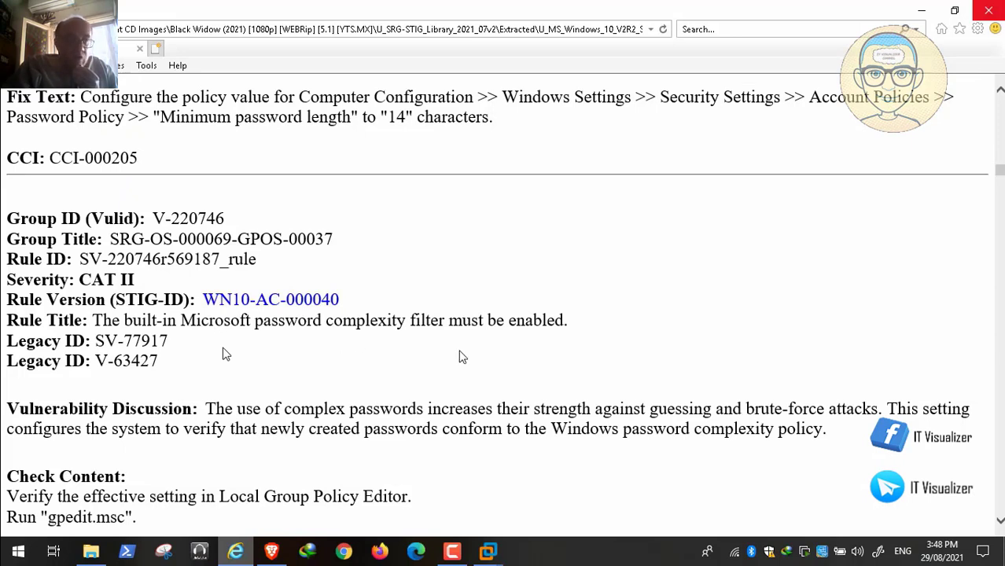
{"action": "mouse_move", "coordinate": [209, 532]}
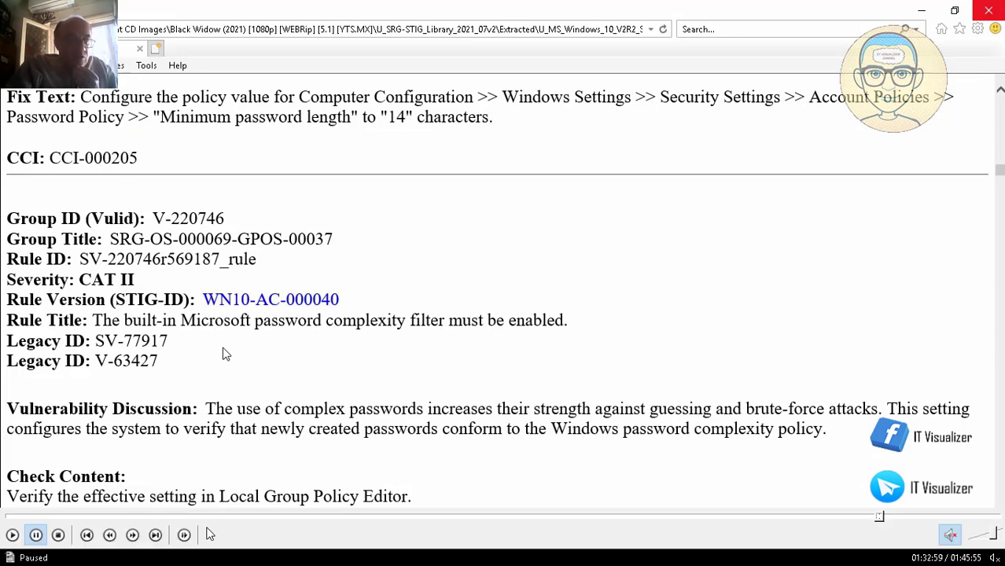
{"action": "left_click", "coordinate": [12, 536]}
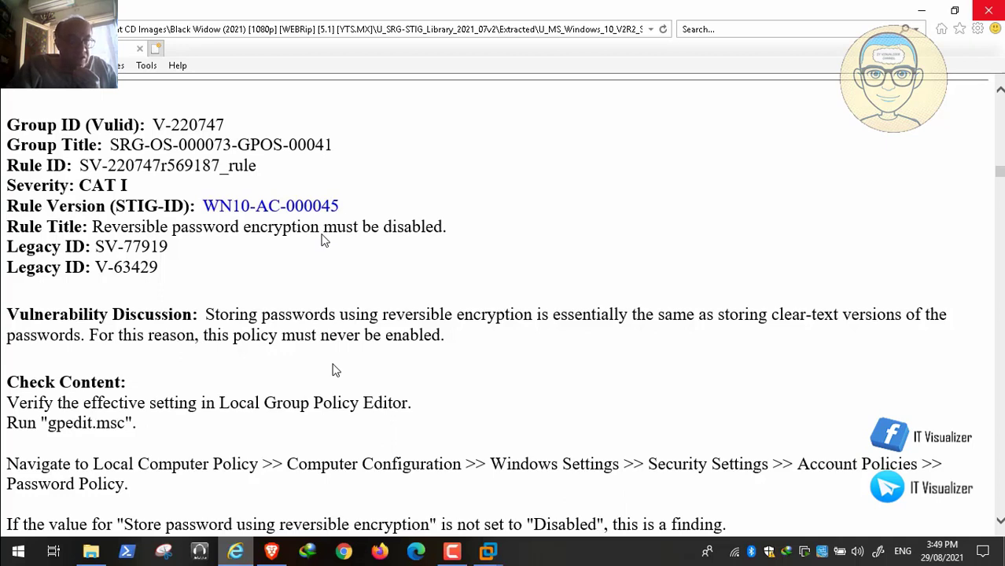
Step: Review rule WN10-AC-000045 and select the Store passwords using reversible encryption policy in the PAW virtual machine's Default Domain Policy
{"action": "left_click", "coordinate": [14, 535]}
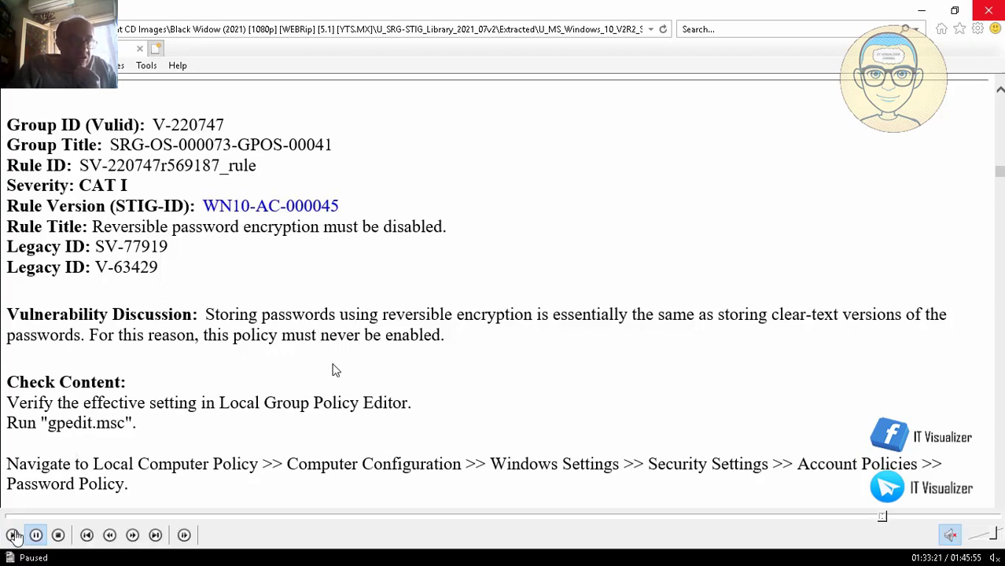
{"action": "left_click", "coordinate": [14, 535]}
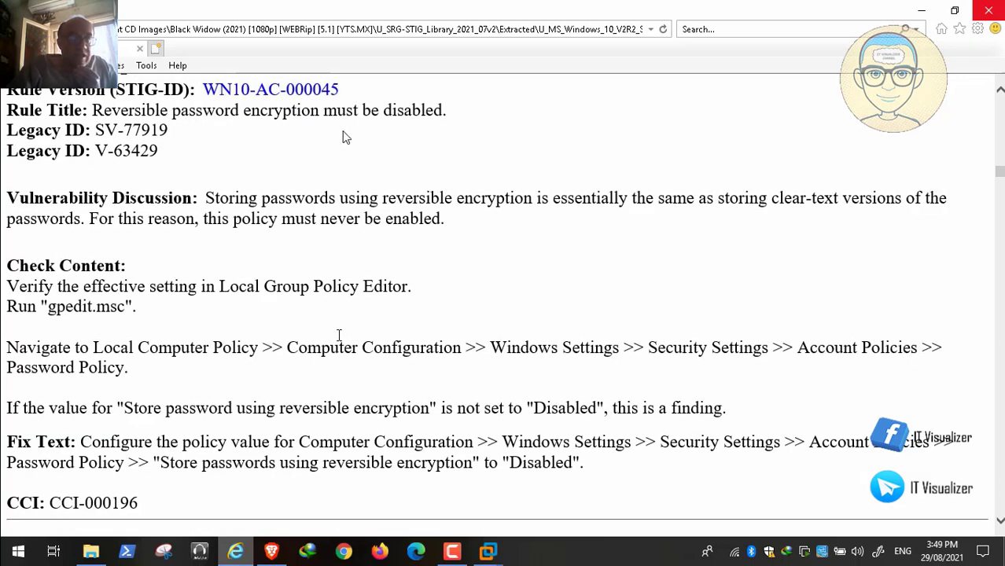
{"action": "left_click", "coordinate": [488, 554]}
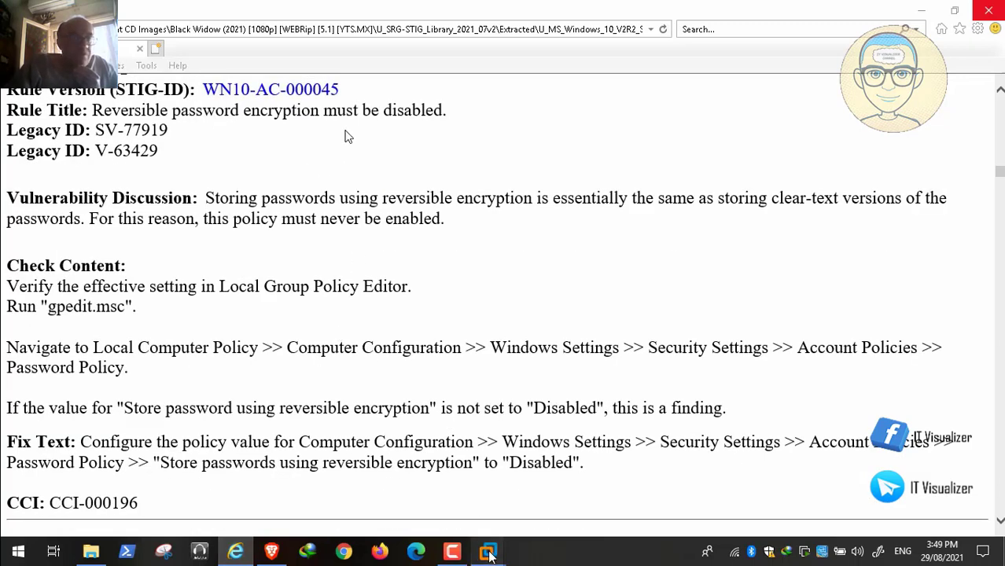
{"action": "left_click", "coordinate": [431, 478]}
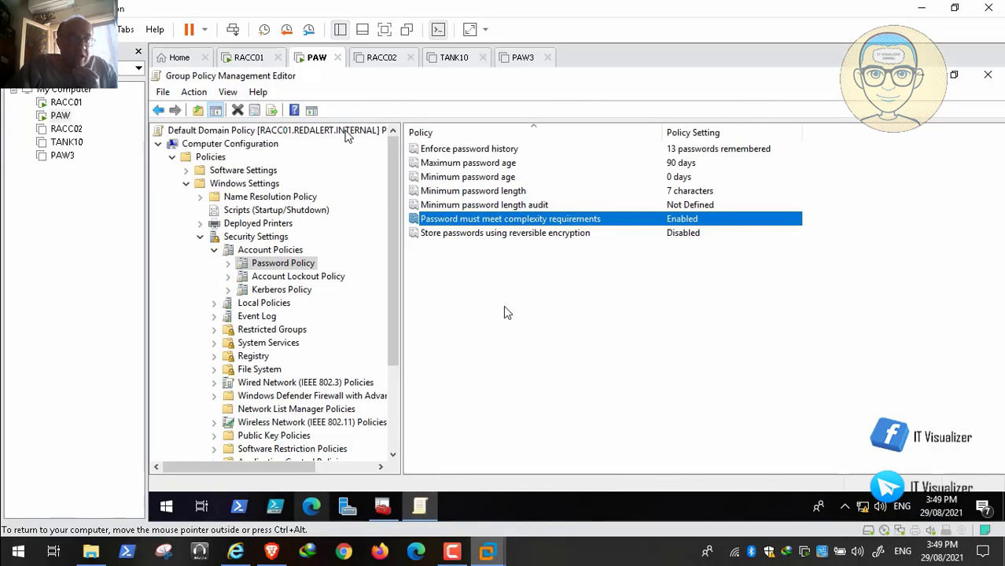
{"action": "left_click", "coordinate": [507, 235]}
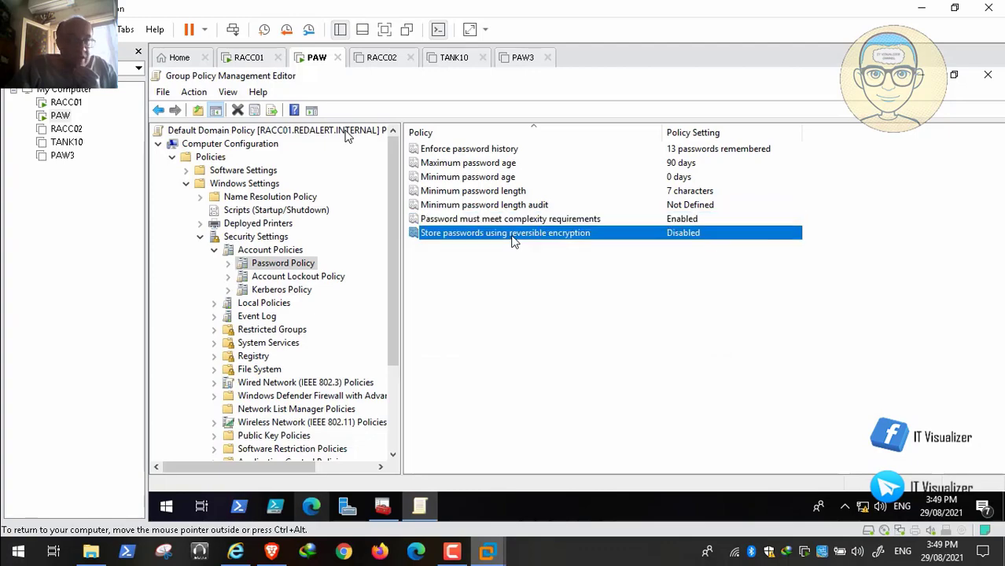
Step: Return to the STIG document and review rule WN10-AU-000005 through its Check Content, pausing and resuming the video to read it
{"action": "left_click", "coordinate": [237, 552]}
{"action": "scroll", "coordinate": [223, 383], "scroll_direction": "down", "scroll_amount": 1}
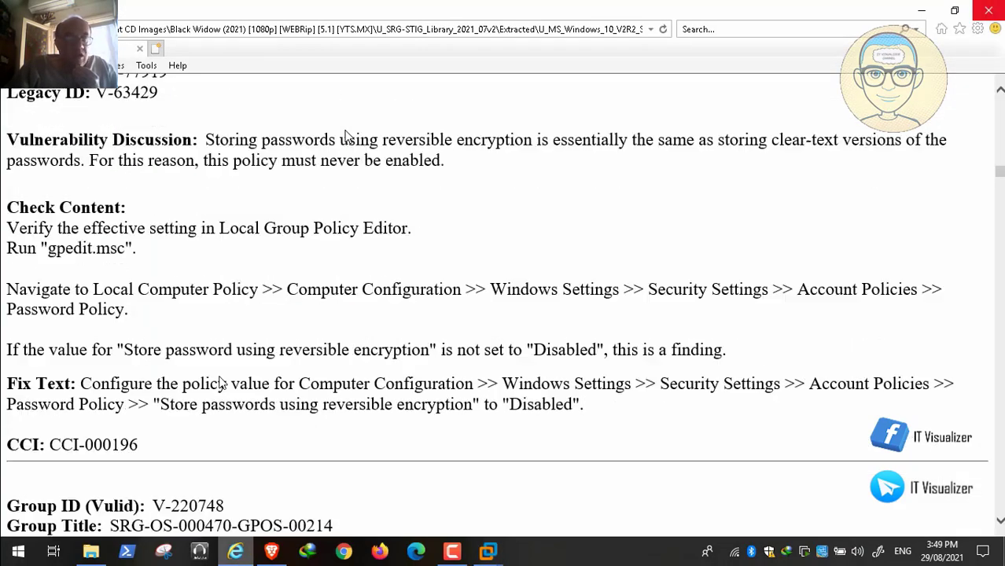
{"action": "scroll", "coordinate": [223, 383], "scroll_direction": "down", "scroll_amount": 3}
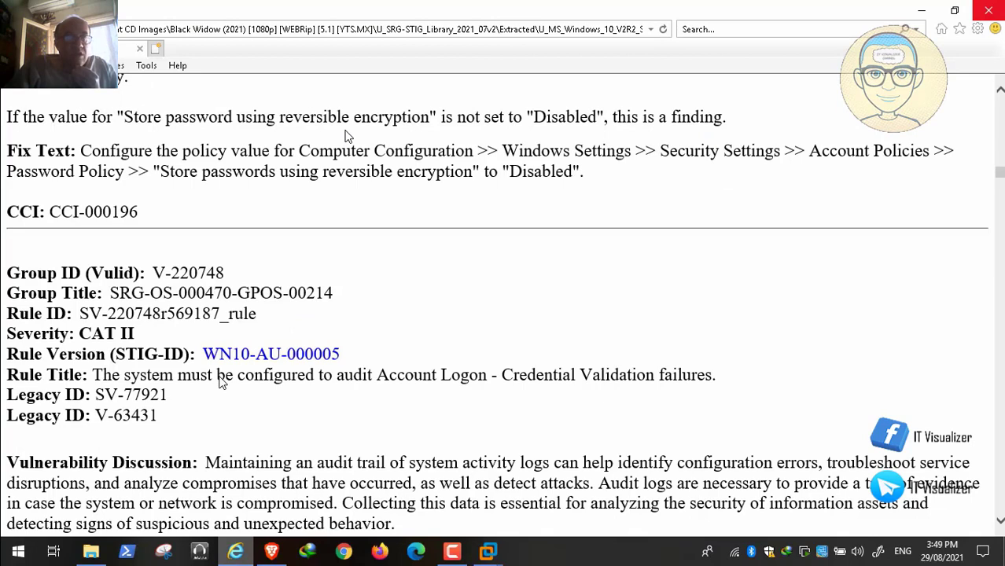
{"action": "scroll", "coordinate": [223, 383], "scroll_direction": "down", "scroll_amount": 1}
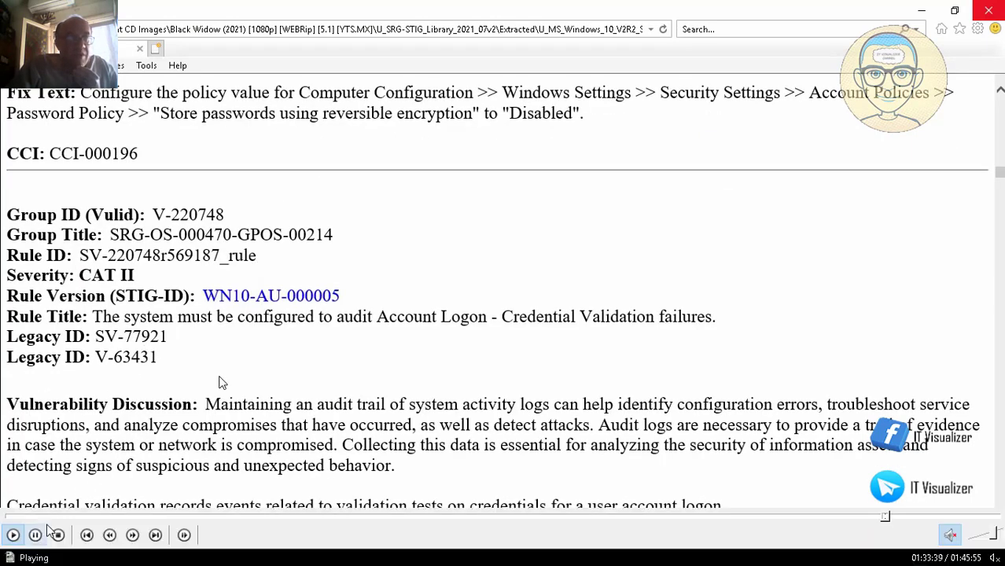
{"action": "mouse_move", "coordinate": [37, 536]}
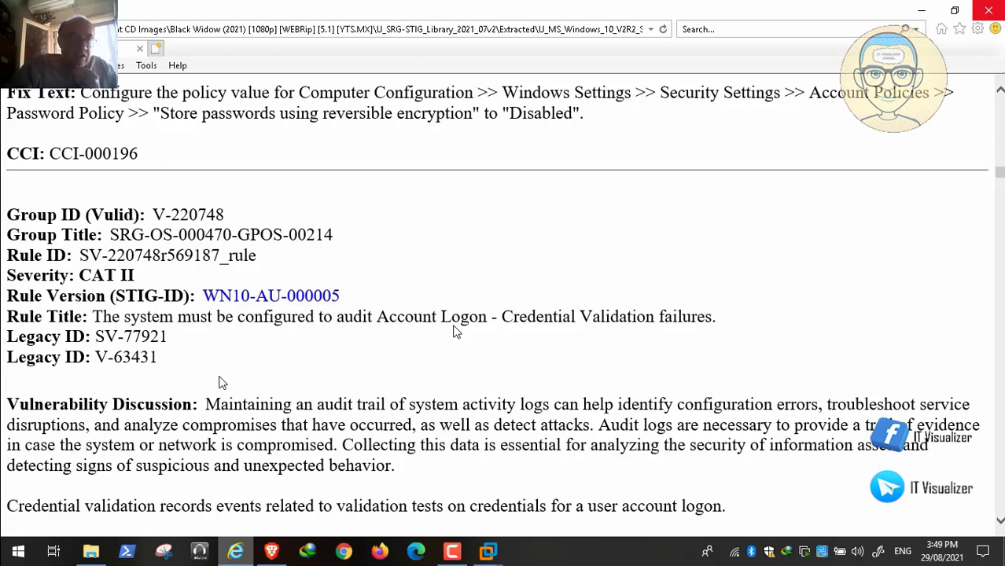
{"action": "mouse_move", "coordinate": [55, 539]}
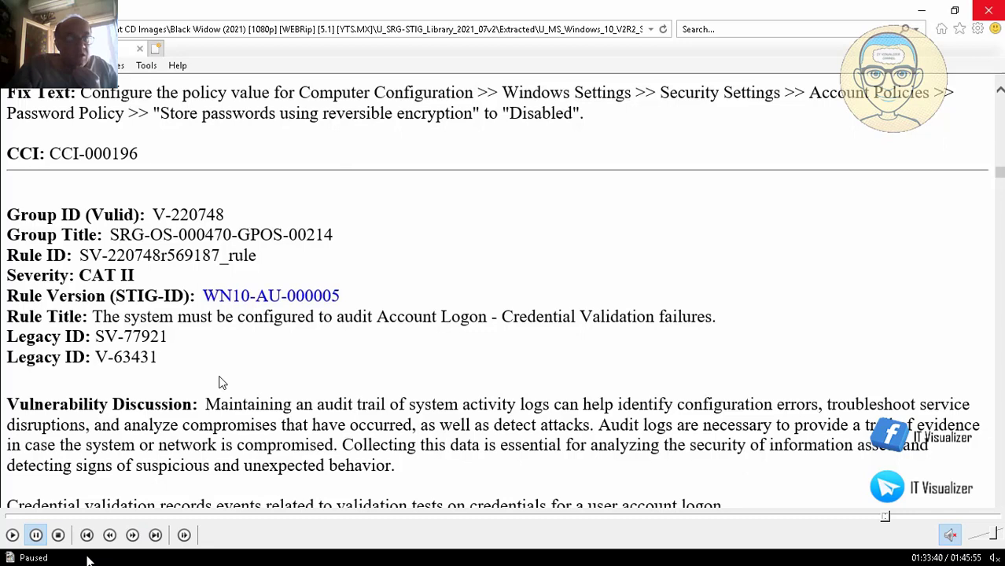
{"action": "left_click", "coordinate": [14, 539]}
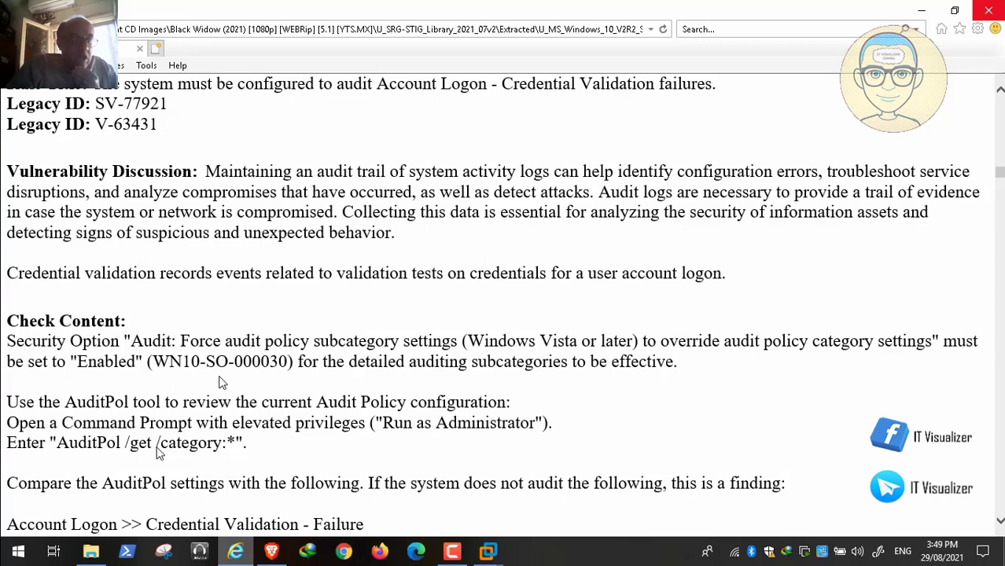
{"action": "key", "text": "space"}
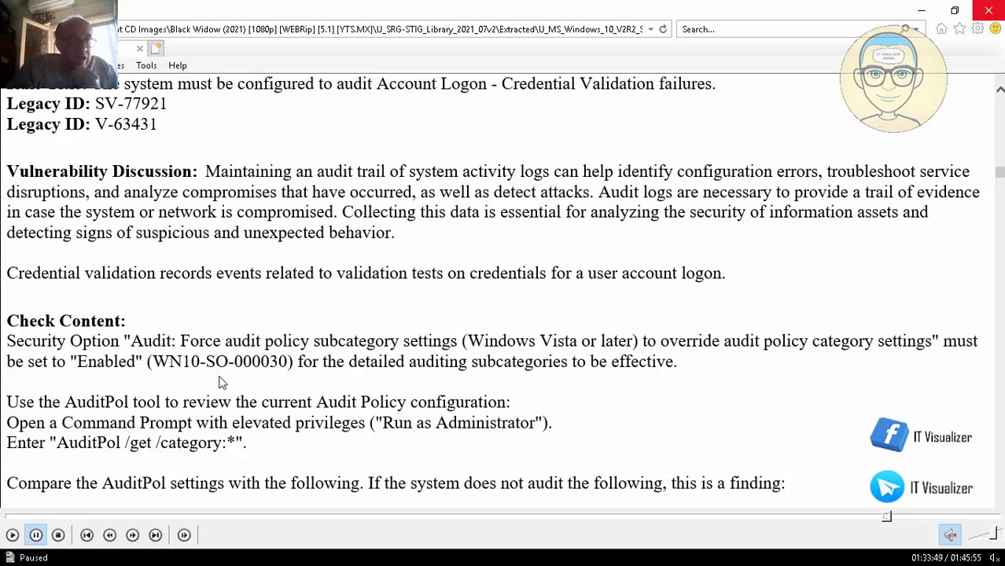
{"action": "left_click", "coordinate": [11, 538]}
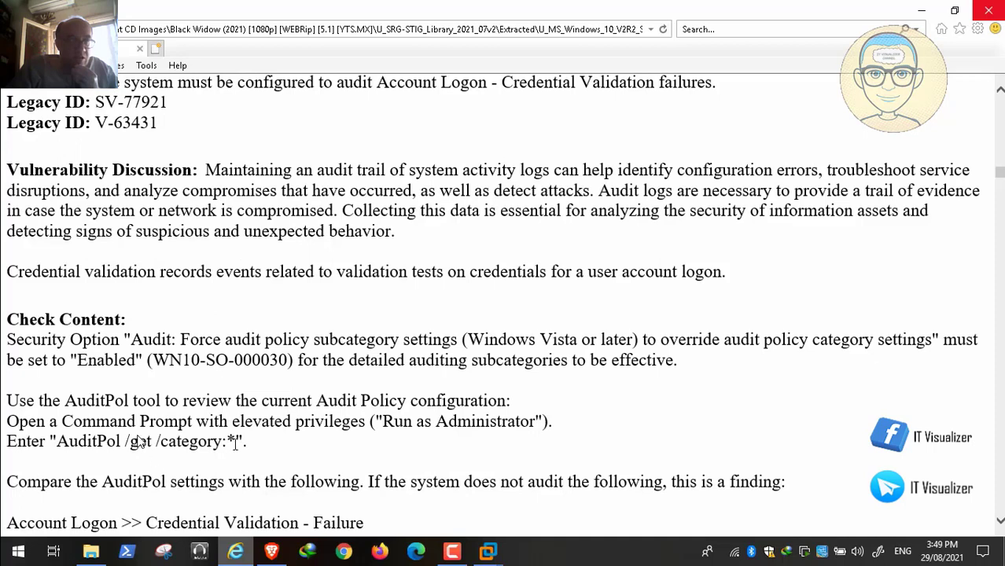
Step: Copy the command text "AuditPol /get /category:*" from the rule's Check Content
{"action": "double_click", "coordinate": [173, 444]}
{"action": "key", "text": "ctrl+shift+Left"}
{"action": "key", "text": "ctrl+shift+Left"}
{"action": "key", "text": "ctrl+shift+Left"}
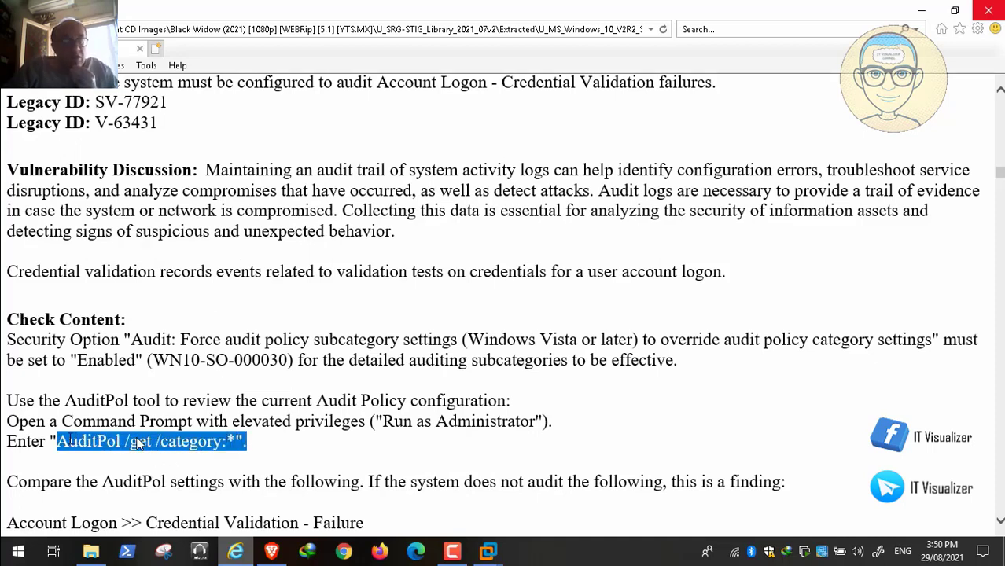
{"action": "right_click", "coordinate": [70, 440]}
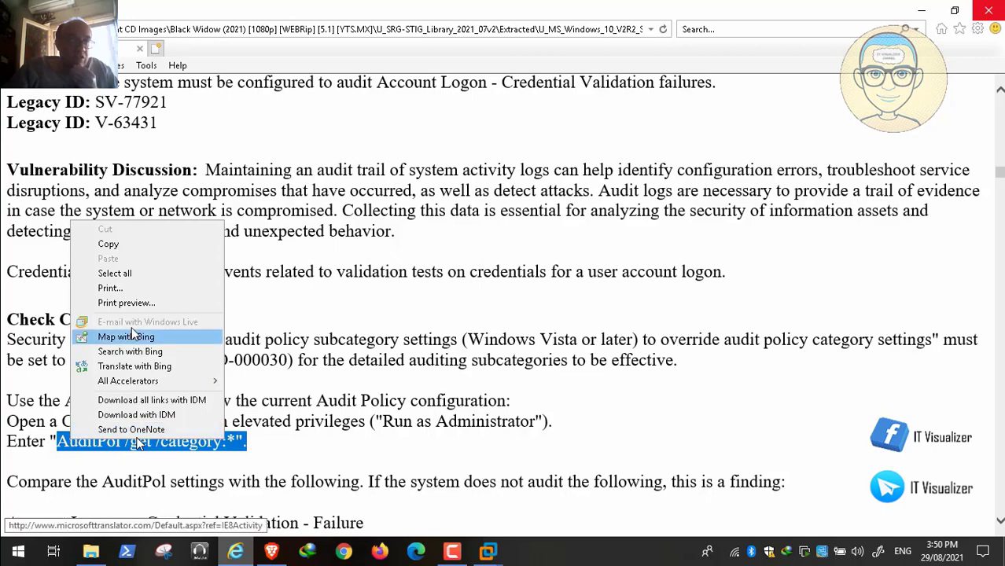
{"action": "left_click", "coordinate": [164, 239]}
Step: Switch to the PAW virtual machine and minimize the RedAlert Console to reach the desktop
{"action": "mouse_move", "coordinate": [487, 550]}
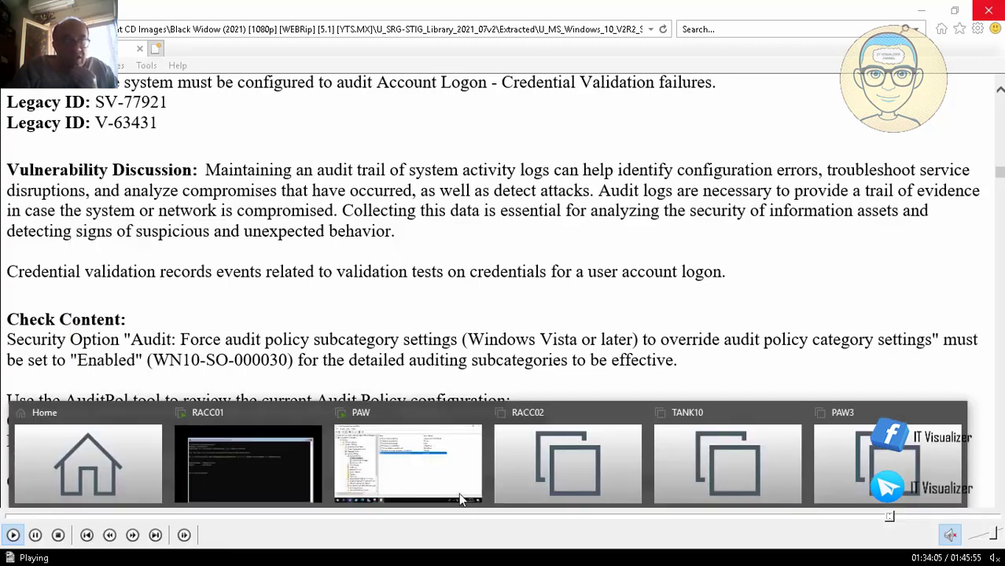
{"action": "left_click", "coordinate": [434, 464]}
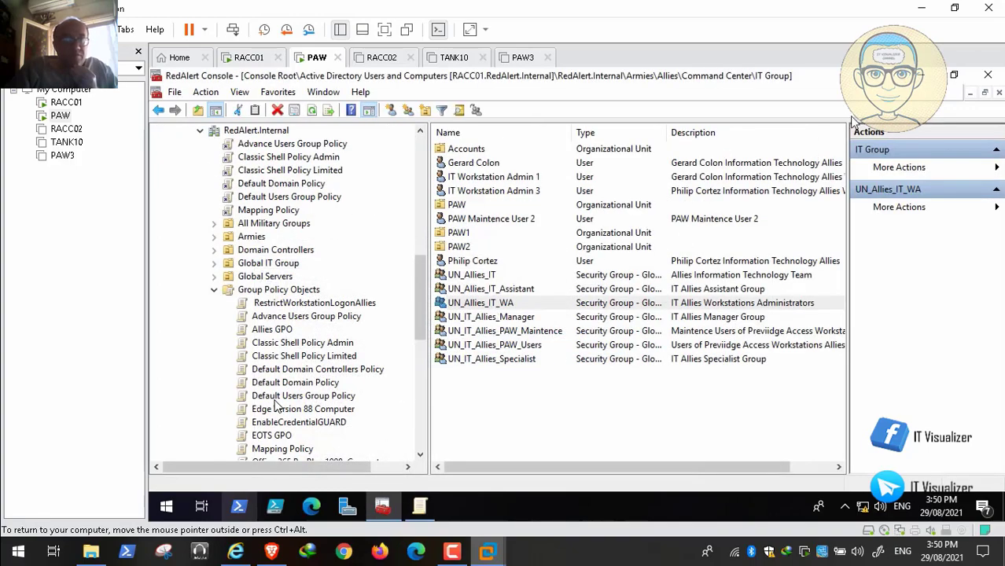
{"action": "left_click", "coordinate": [934, 76]}
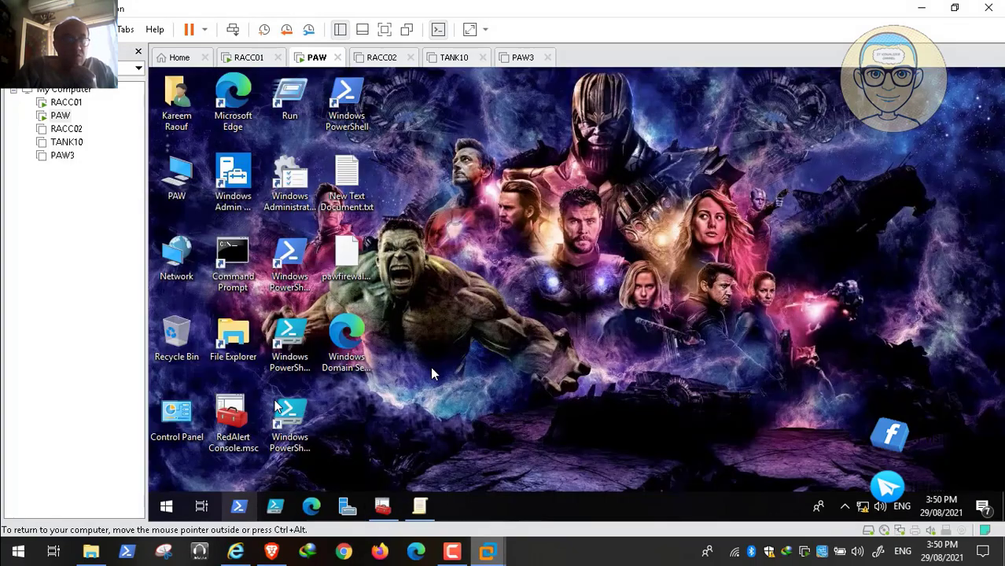
Step: Open a Command Prompt through the Run dialog with the command cmd on the PAW virtual machine
{"action": "right_click", "coordinate": [163, 508]}
{"action": "left_click", "coordinate": [211, 432]}
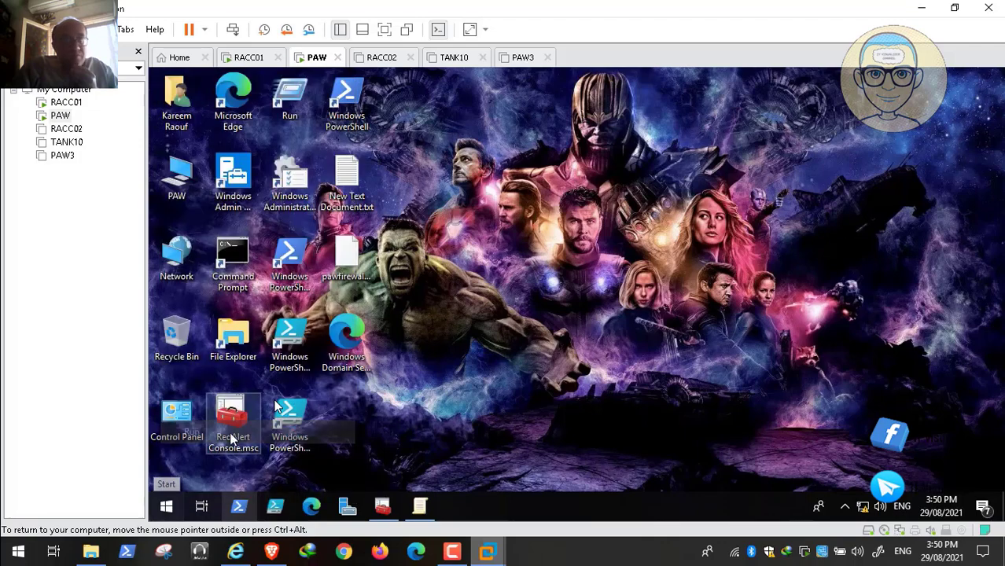
{"action": "key", "text": "BackSpace"}
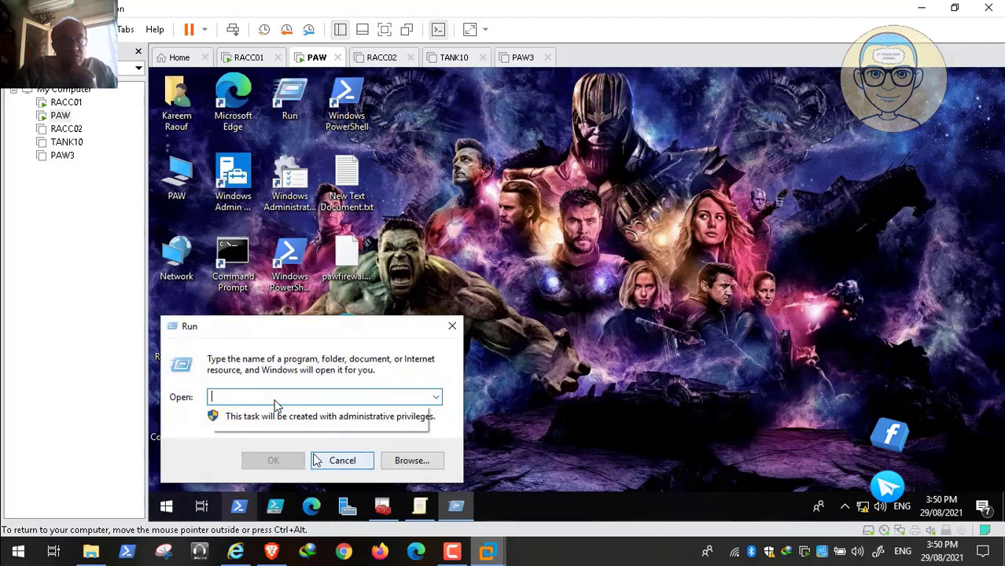
{"action": "type", "text": "cmd"}
{"action": "key", "text": "Return"}
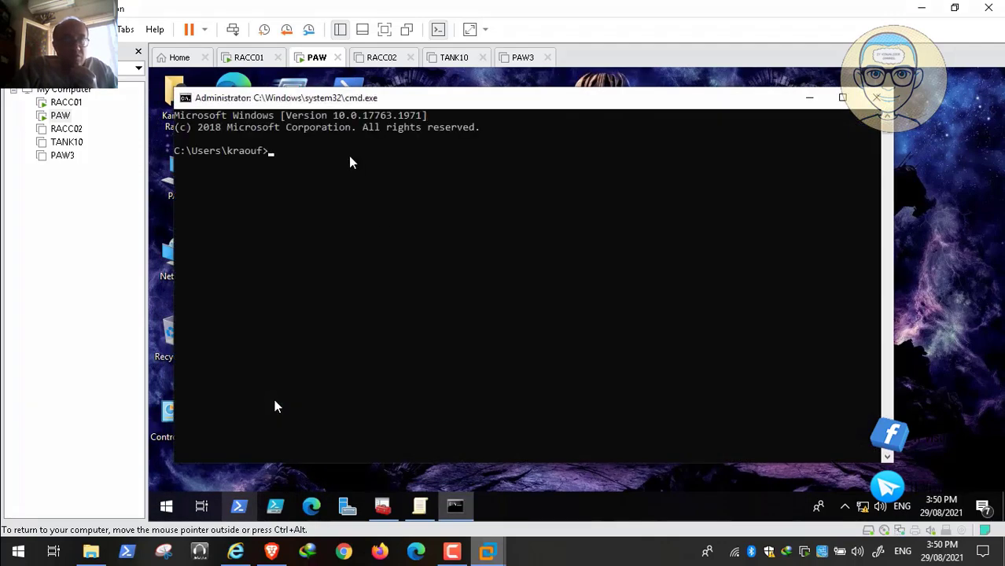
Step: Paste the copied command, trim its trailing punctuation and run AuditPol /get /category:*
{"action": "key", "text": "ctrl+v"}
{"action": "key", "text": "BackSpace"}
{"action": "key", "text": "BackSpace"}
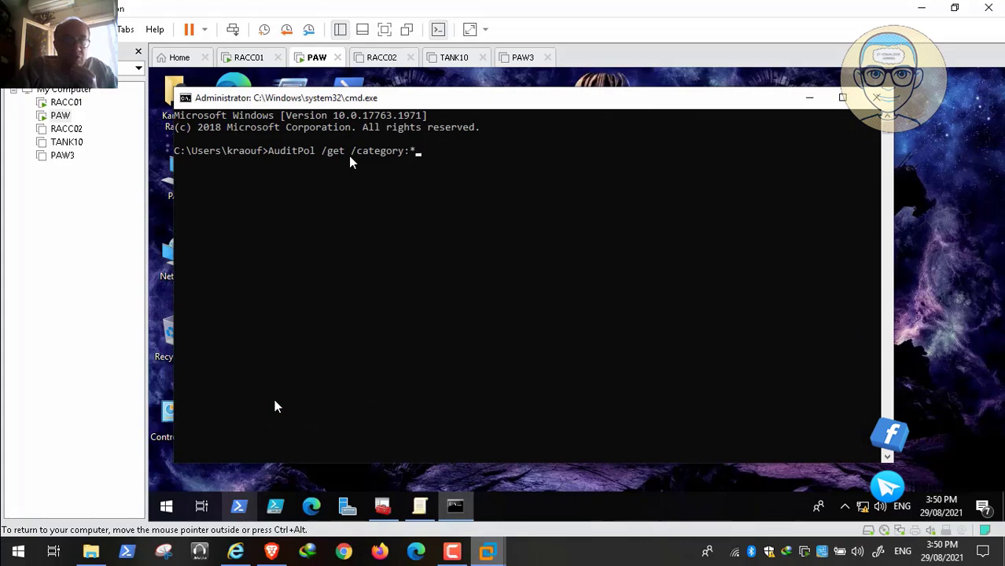
{"action": "key", "text": "Return"}
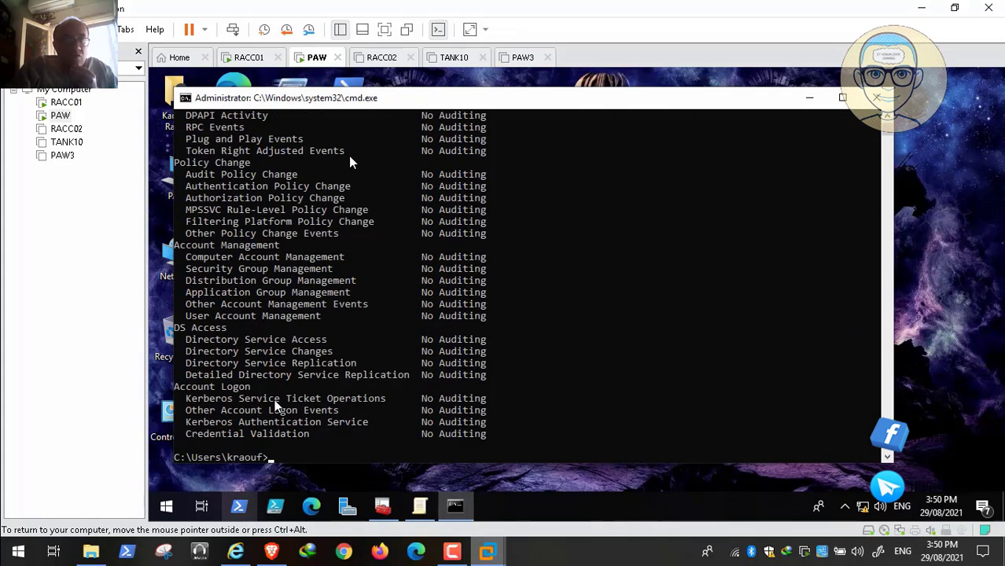
Step: Examine the AuditPol output from the System category through Account Logon, pausing and resuming the video along the way
{"action": "mouse_move", "coordinate": [59, 539]}
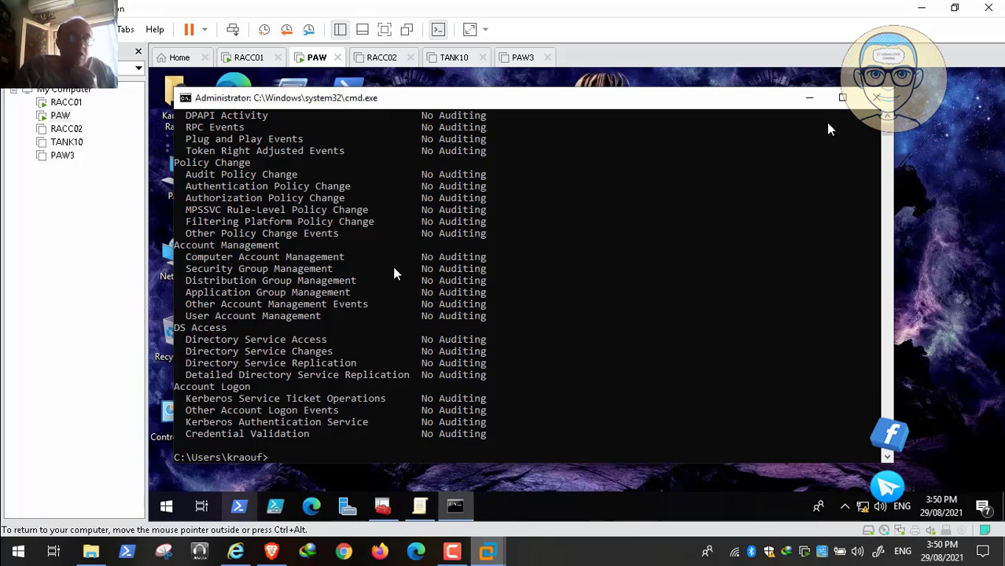
{"action": "mouse_move", "coordinate": [16, 542]}
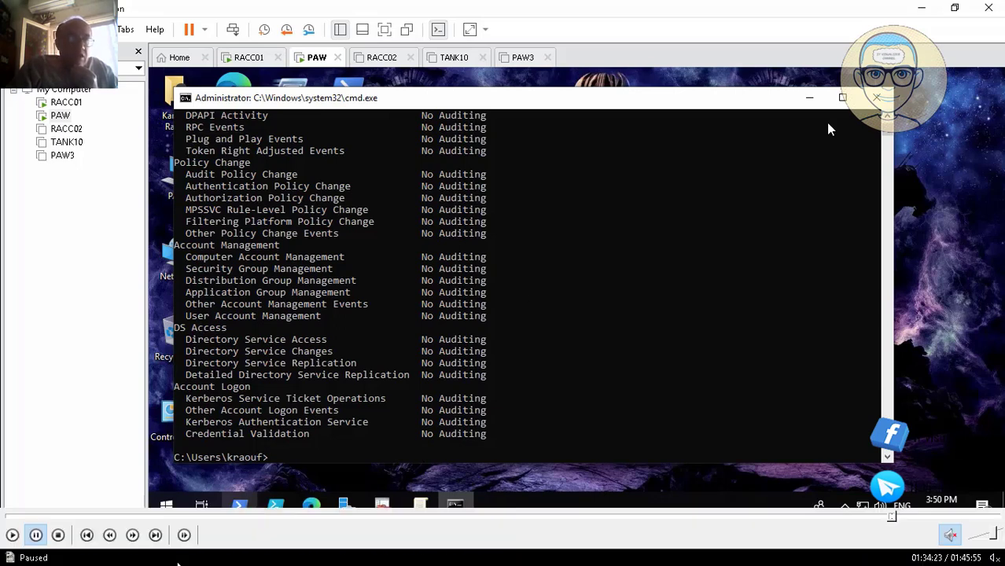
{"action": "left_click", "coordinate": [12, 536]}
{"action": "scroll", "coordinate": [268, 350], "scroll_direction": "up", "scroll_amount": 10}
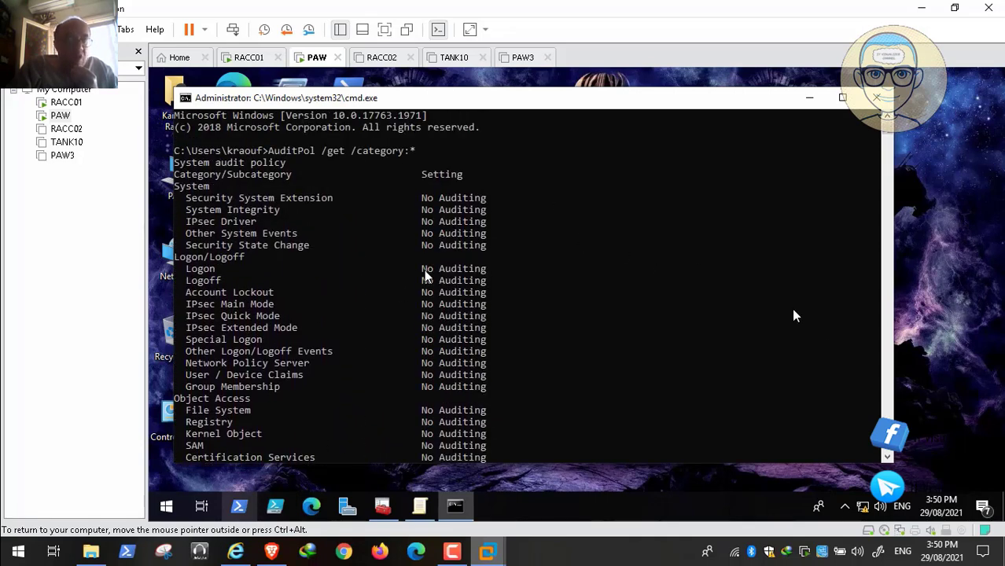
{"action": "scroll", "coordinate": [424, 269], "scroll_direction": "down", "scroll_amount": 20}
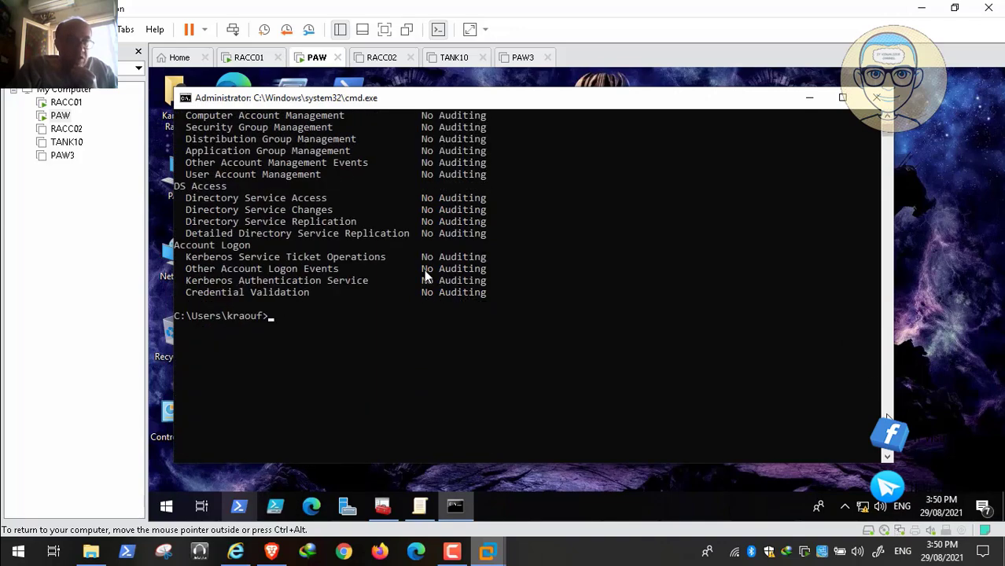
{"action": "left_click", "coordinate": [890, 125]}
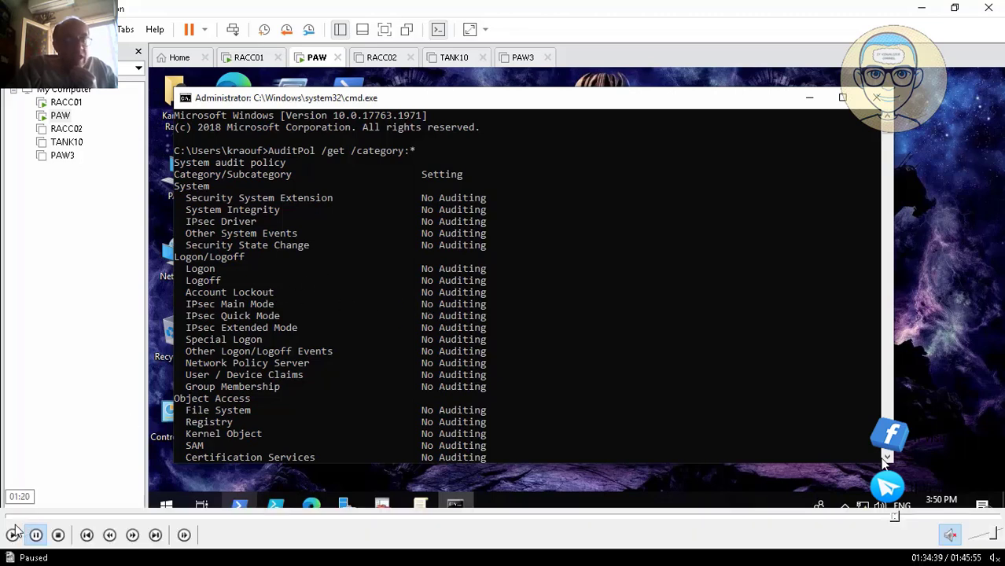
{"action": "left_click", "coordinate": [14, 535]}
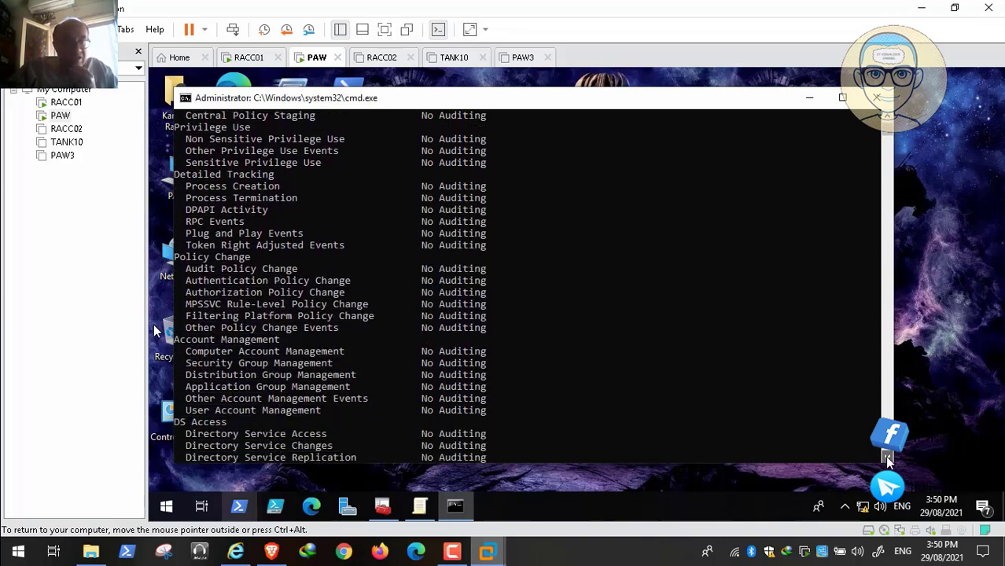
Step: Return to the STIG document and review rule WN10-AU-000005's title, Check Content and Fix Text
{"action": "left_click", "coordinate": [237, 552]}
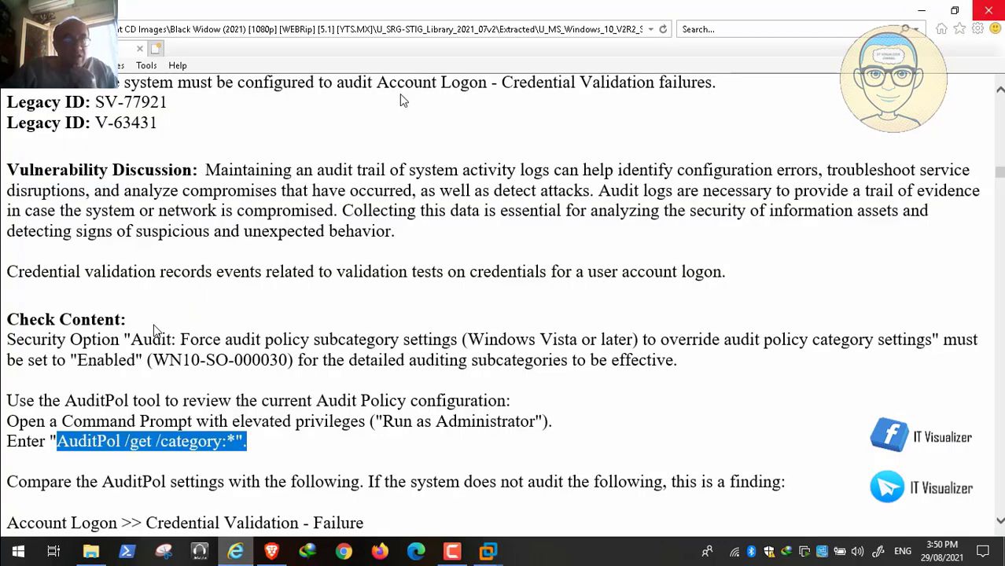
{"action": "mouse_move", "coordinate": [35, 537]}
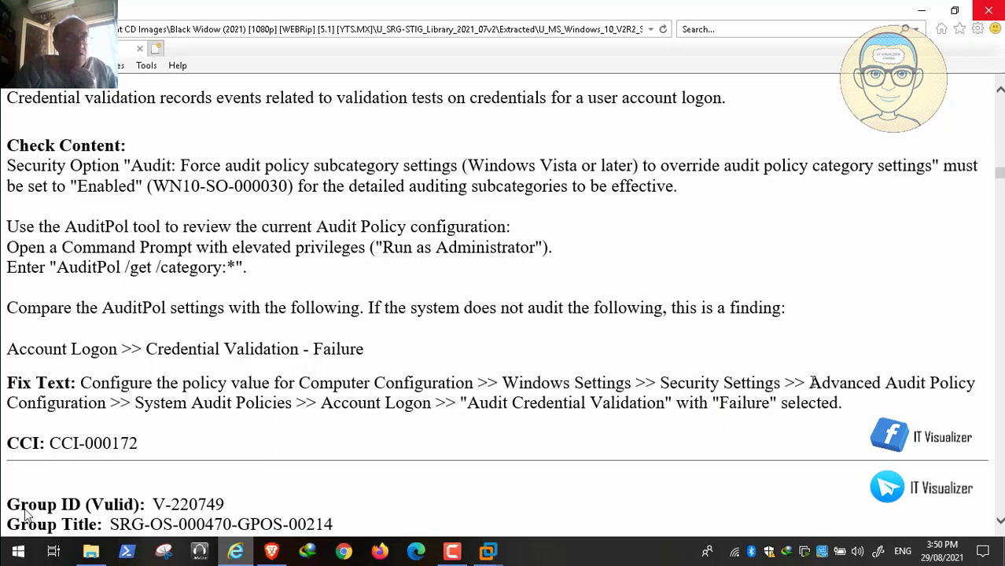
{"action": "left_click", "coordinate": [13, 535]}
{"action": "left_click", "coordinate": [13, 535]}
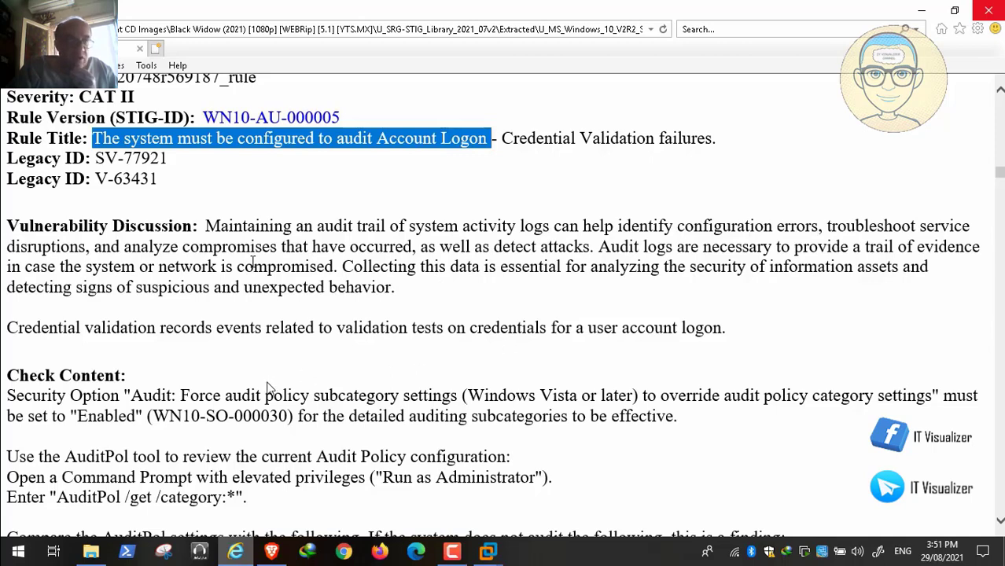
{"action": "left_click", "coordinate": [12, 536]}
{"action": "left_click", "coordinate": [13, 535]}
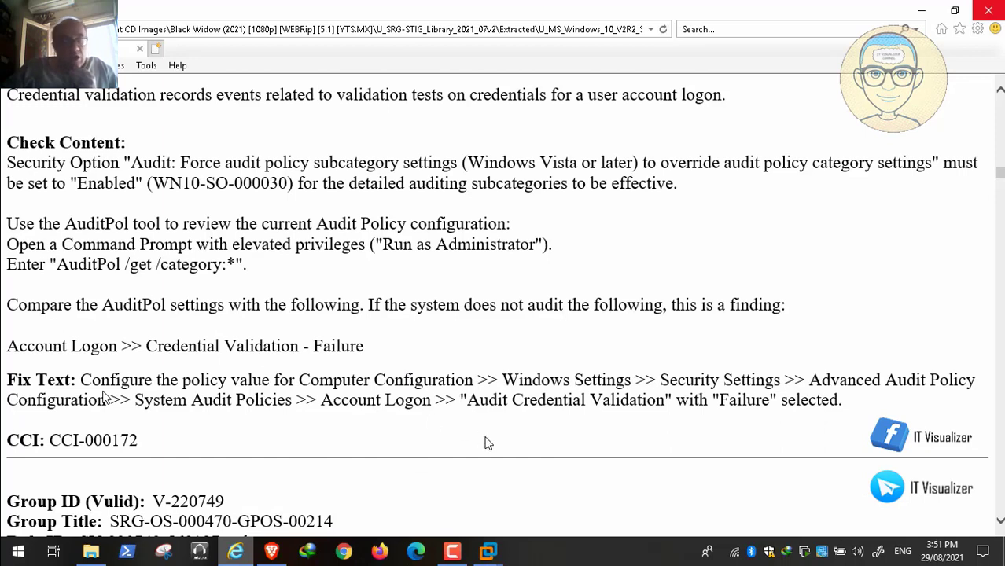
Step: In the PAW machine's Default Domain Policy, expand Advanced Audit Policy Configuration down to Audit Policies and select Logon/Logoff
{"action": "mouse_move", "coordinate": [488, 555]}
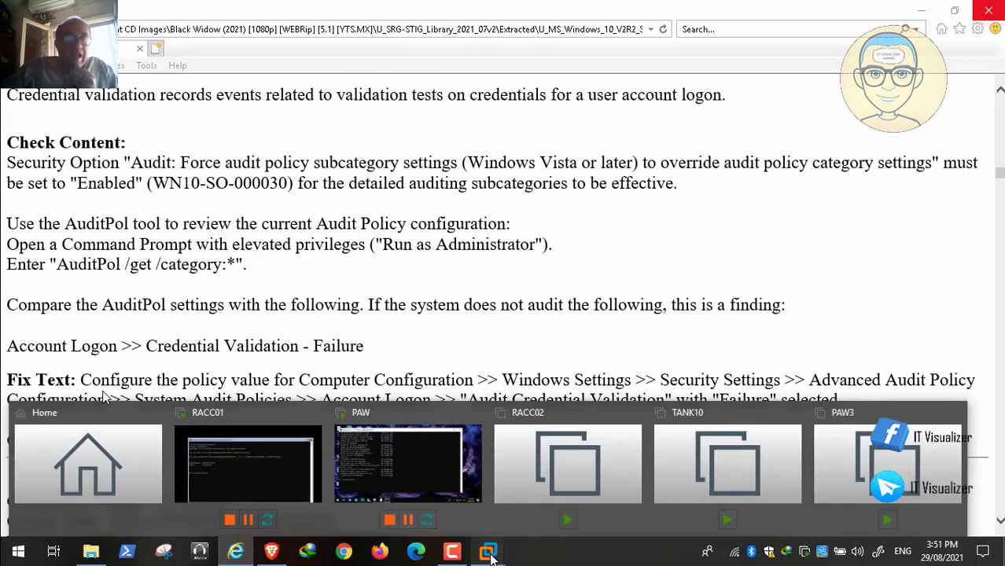
{"action": "left_click", "coordinate": [419, 466]}
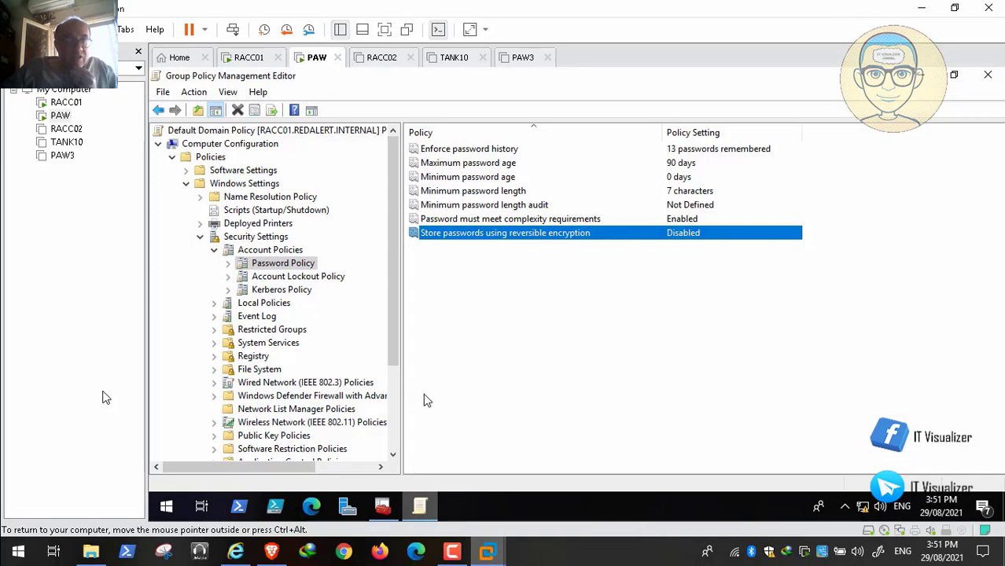
{"action": "scroll", "coordinate": [400, 431], "scroll_direction": "down", "scroll_amount": 3}
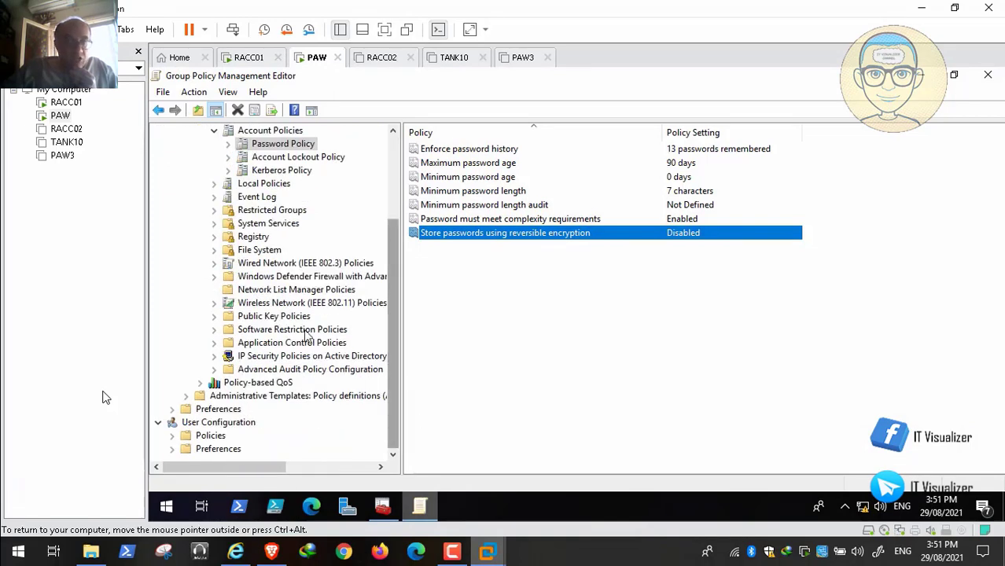
{"action": "left_click", "coordinate": [283, 369]}
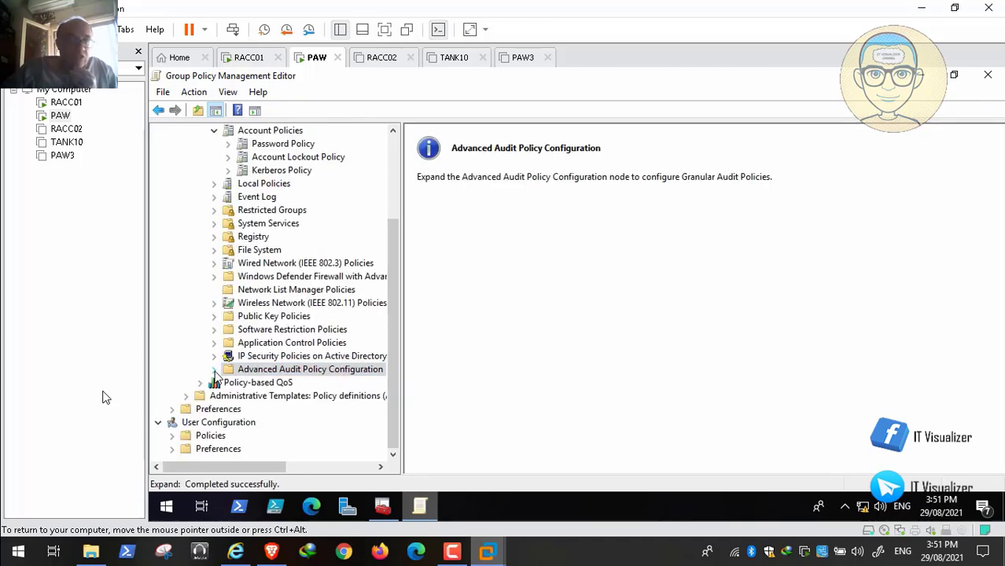
{"action": "left_click", "coordinate": [214, 369]}
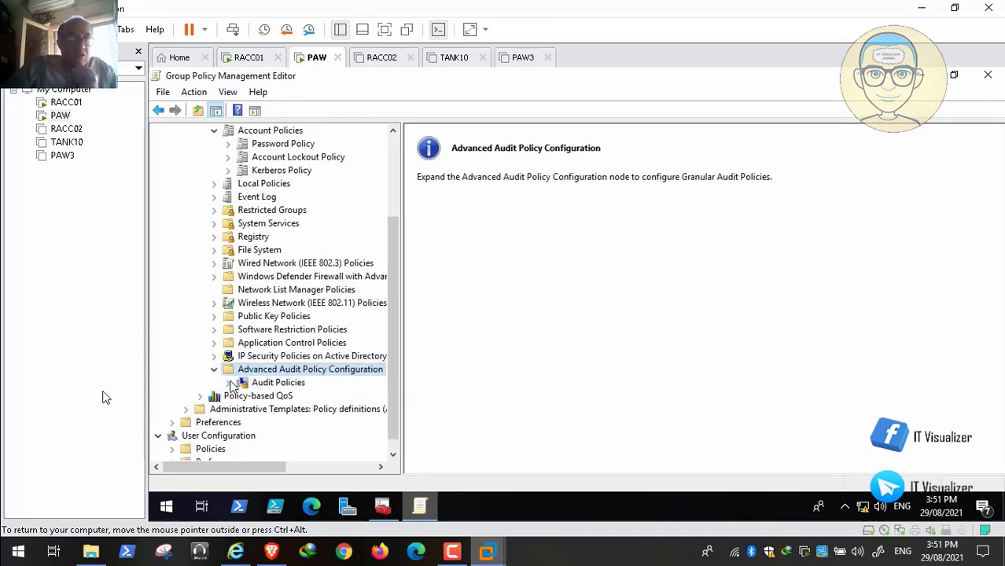
{"action": "left_click", "coordinate": [229, 382]}
{"action": "left_click", "coordinate": [314, 384]}
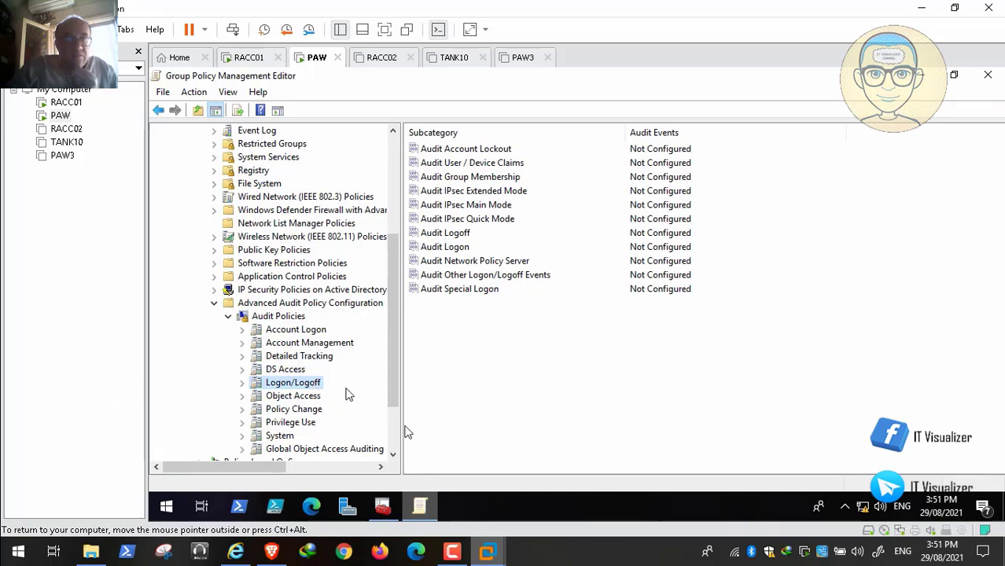
Step: Recheck the rule's Fix Text in the STIG document and select the Account Logon audit category in the PAW policy editor
{"action": "left_click", "coordinate": [235, 551]}
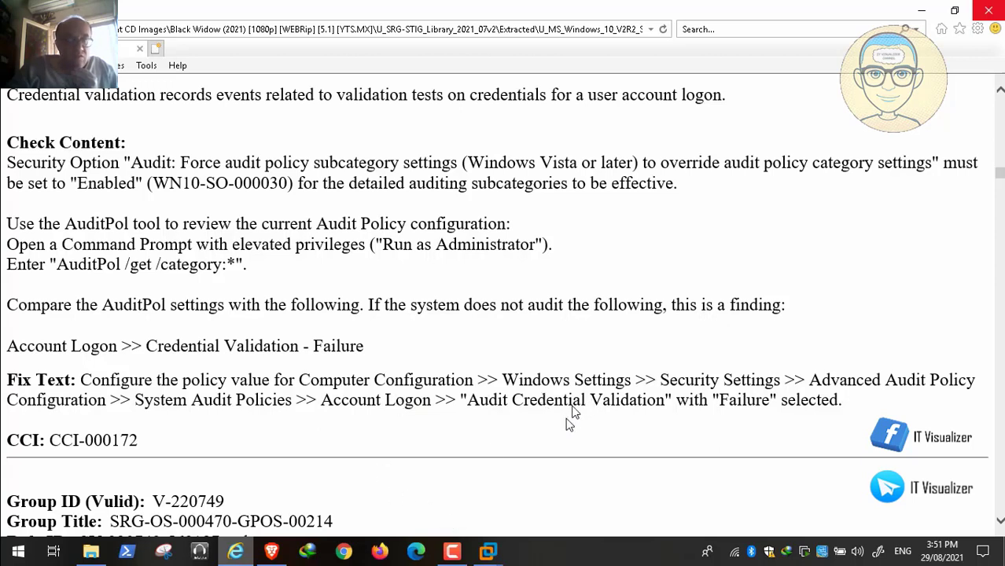
{"action": "mouse_move", "coordinate": [487, 551]}
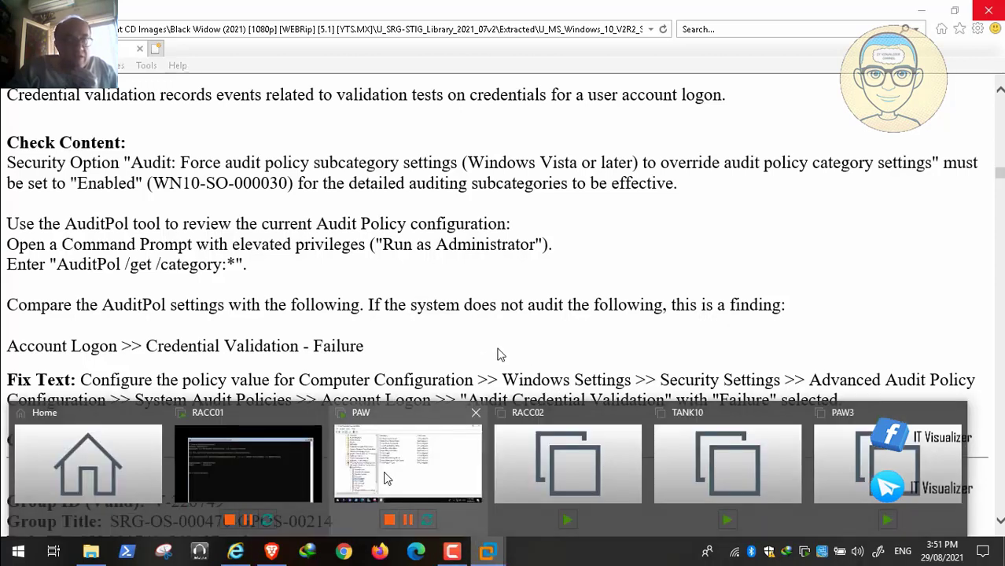
{"action": "left_click", "coordinate": [386, 479]}
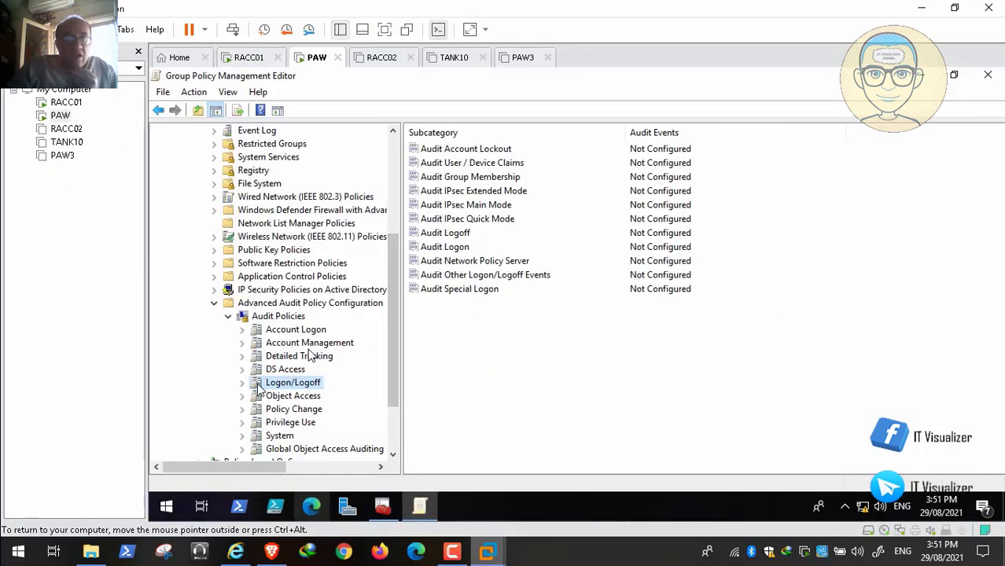
{"action": "left_click", "coordinate": [292, 331]}
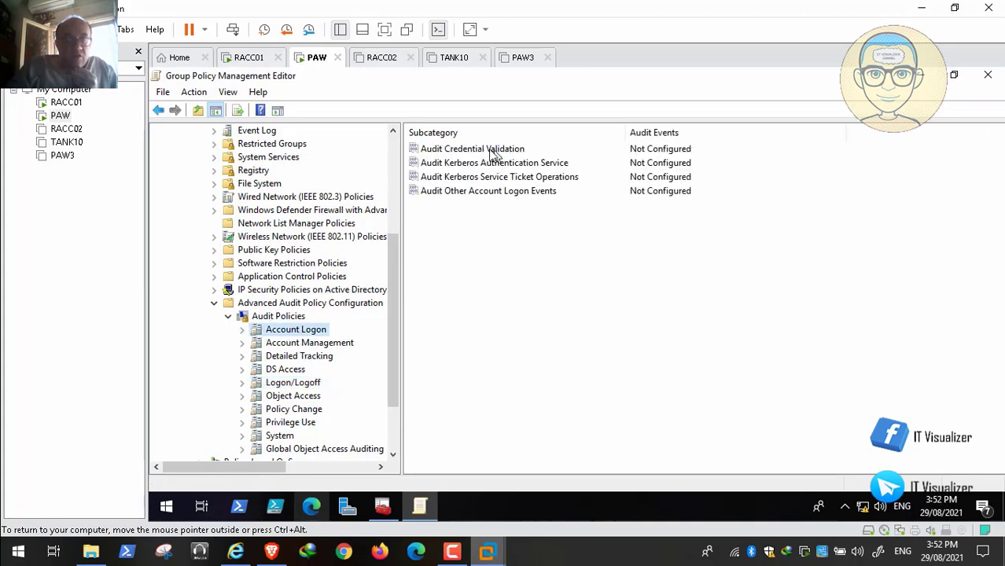
Step: Read the Audit Credential Validation explanation, try the Configure the following audit events option, and cancel the properties dialog
{"action": "double_click", "coordinate": [495, 149]}
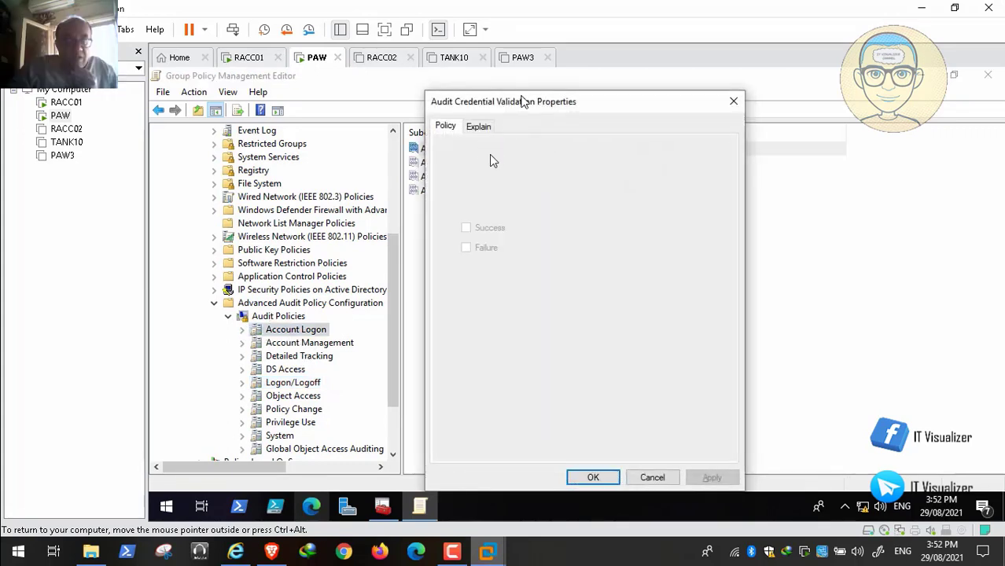
{"action": "left_click", "coordinate": [481, 129]}
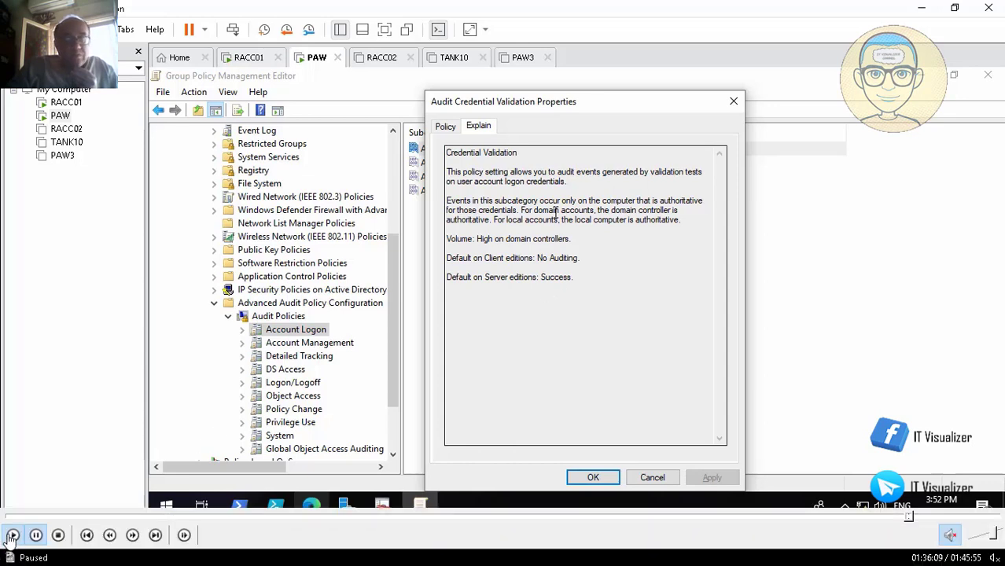
{"action": "left_click", "coordinate": [448, 127]}
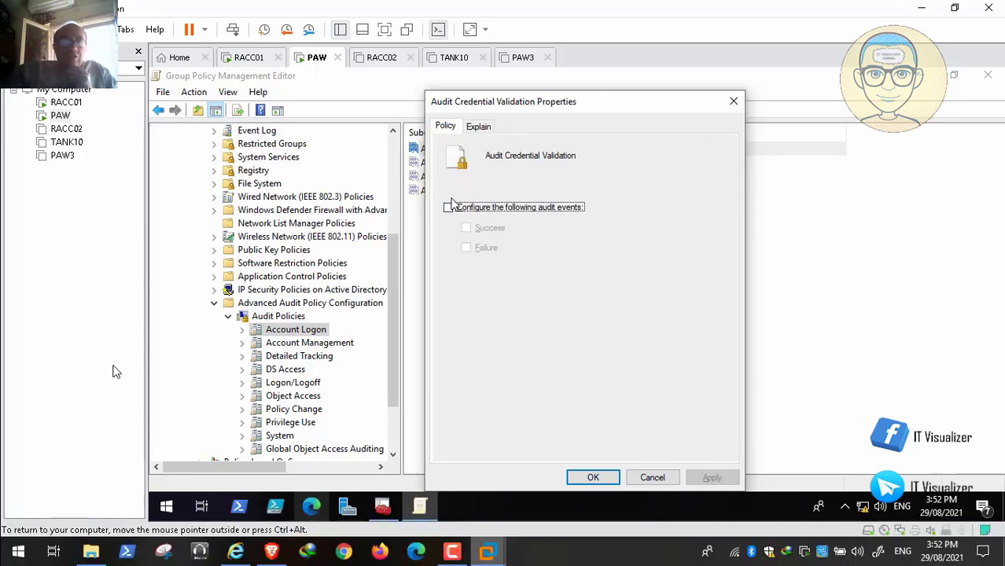
{"action": "left_click", "coordinate": [448, 209]}
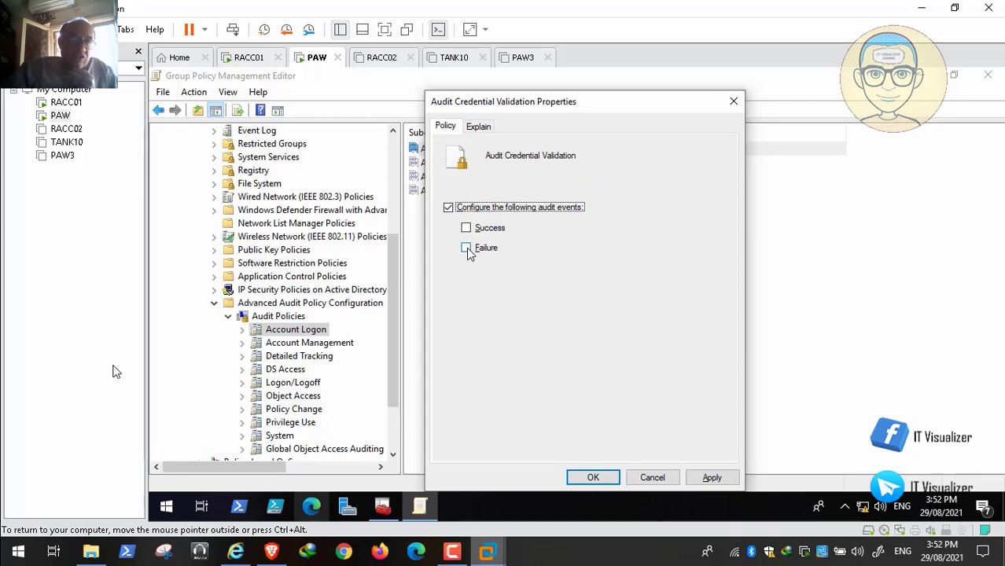
{"action": "left_click", "coordinate": [448, 209]}
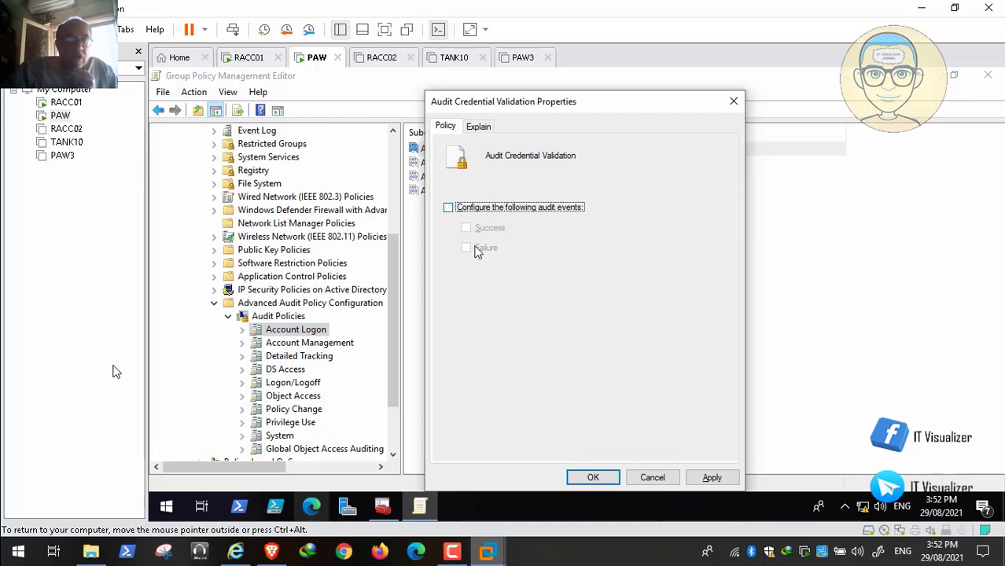
{"action": "left_click", "coordinate": [652, 477]}
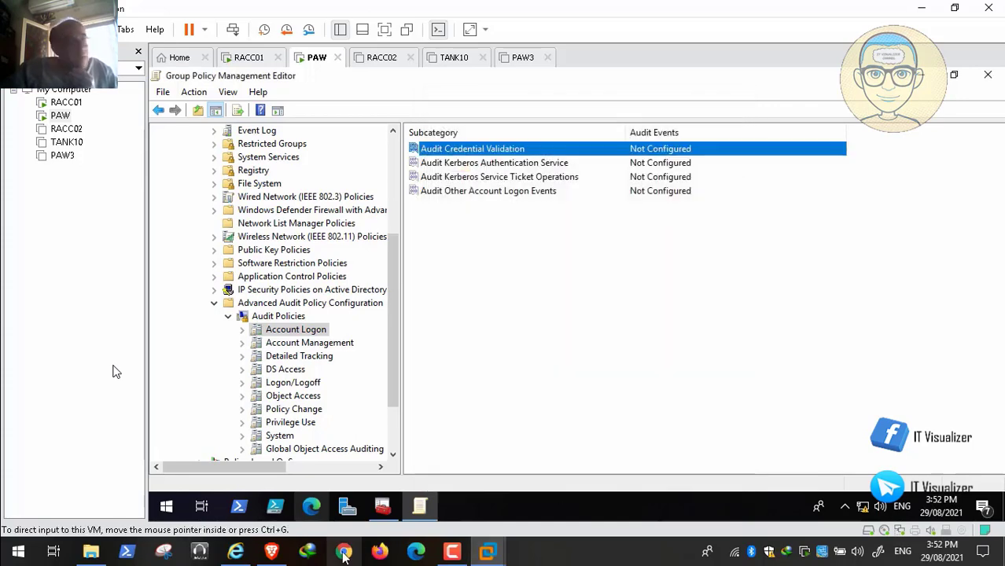
Step: Review rule WN10-AU-000010 in the STIG document and reopen the Audit Credential Validation properties on the PAW machine
{"action": "left_click", "coordinate": [235, 551]}
{"action": "scroll", "coordinate": [112, 371], "scroll_direction": "down", "scroll_amount": 4}
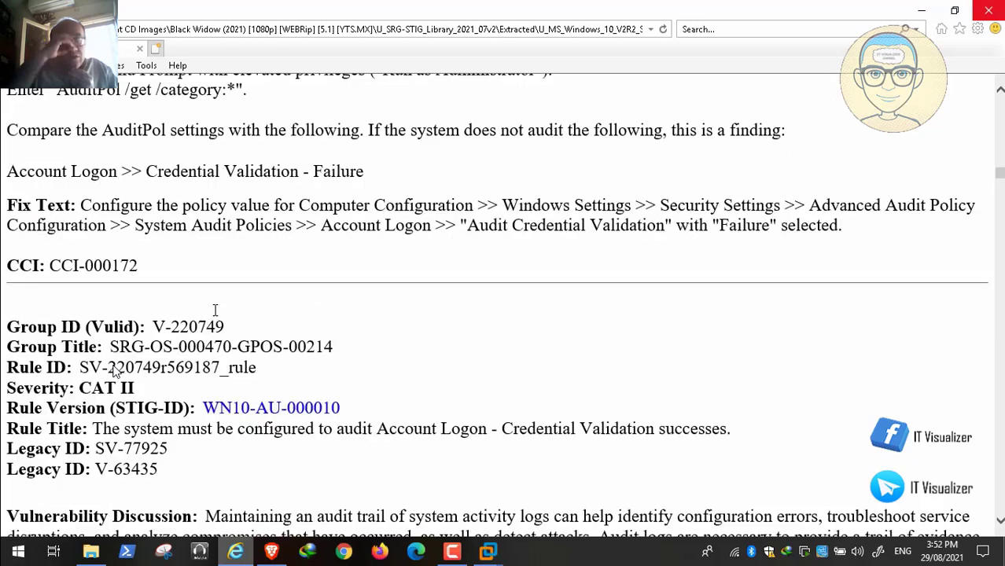
{"action": "scroll", "coordinate": [112, 371], "scroll_direction": "down", "scroll_amount": 1}
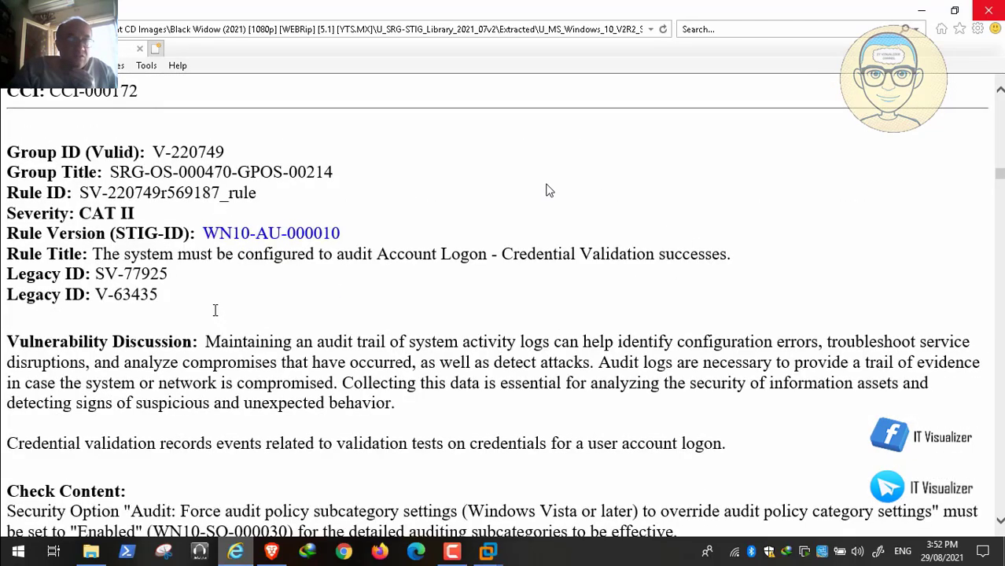
{"action": "scroll", "coordinate": [548, 190], "scroll_direction": "down", "scroll_amount": 5}
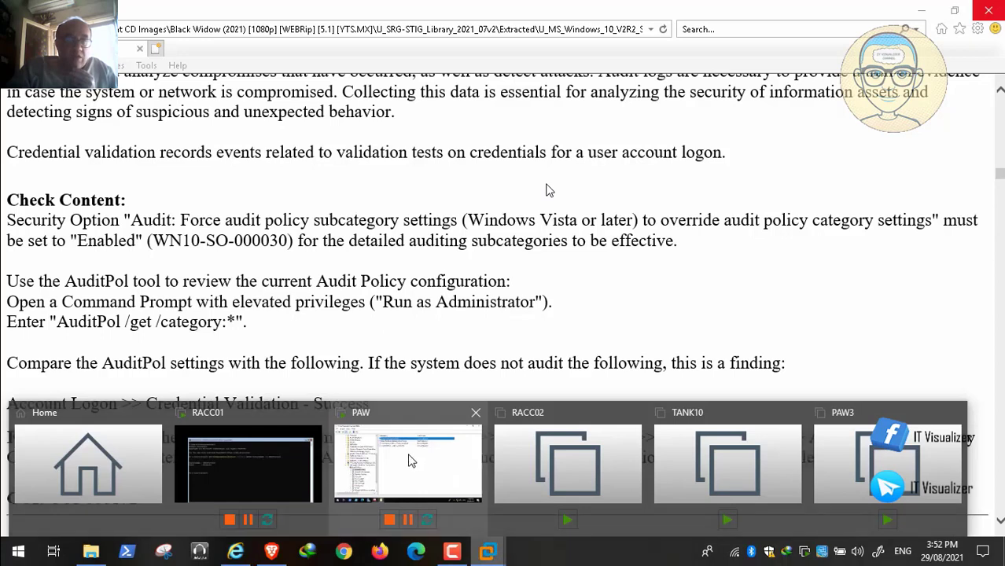
{"action": "left_click", "coordinate": [414, 457]}
{"action": "double_click", "coordinate": [500, 154]}
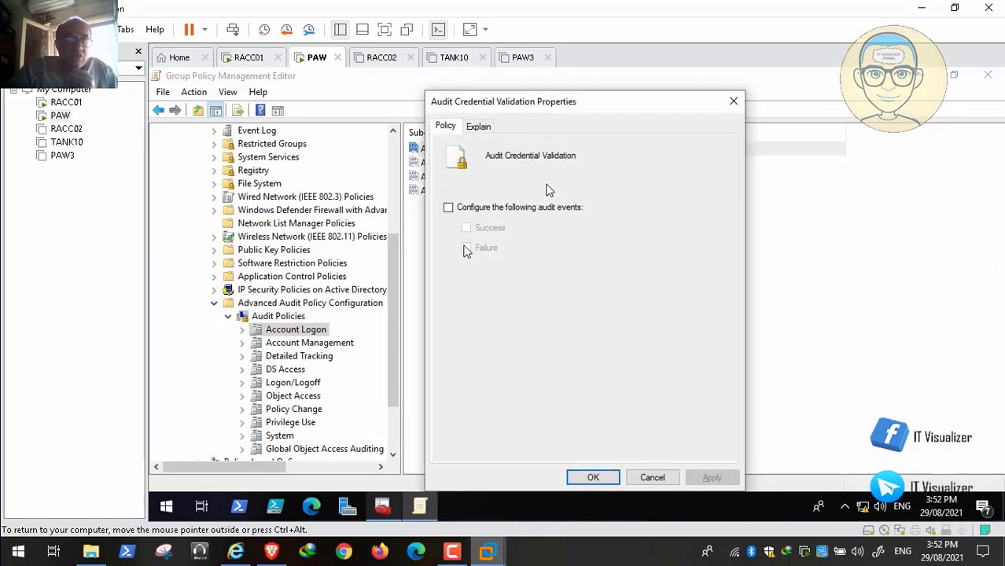
Step: Try the Configure the following audit events option for Audit Credential Validation, cancel the properties, and review rule WN10-AU-000030 in the STIG document
{"action": "left_click", "coordinate": [448, 208]}
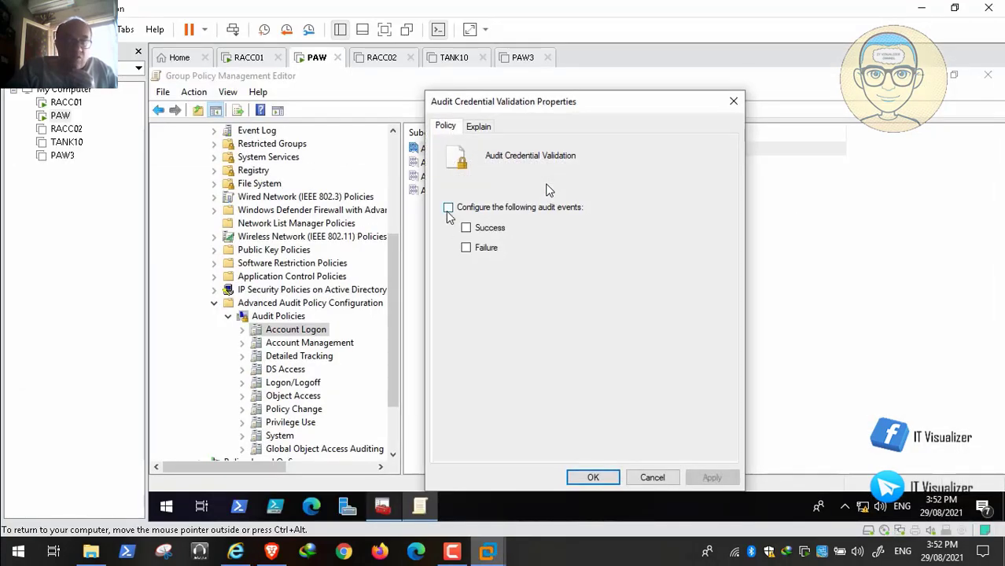
{"action": "left_click", "coordinate": [651, 477]}
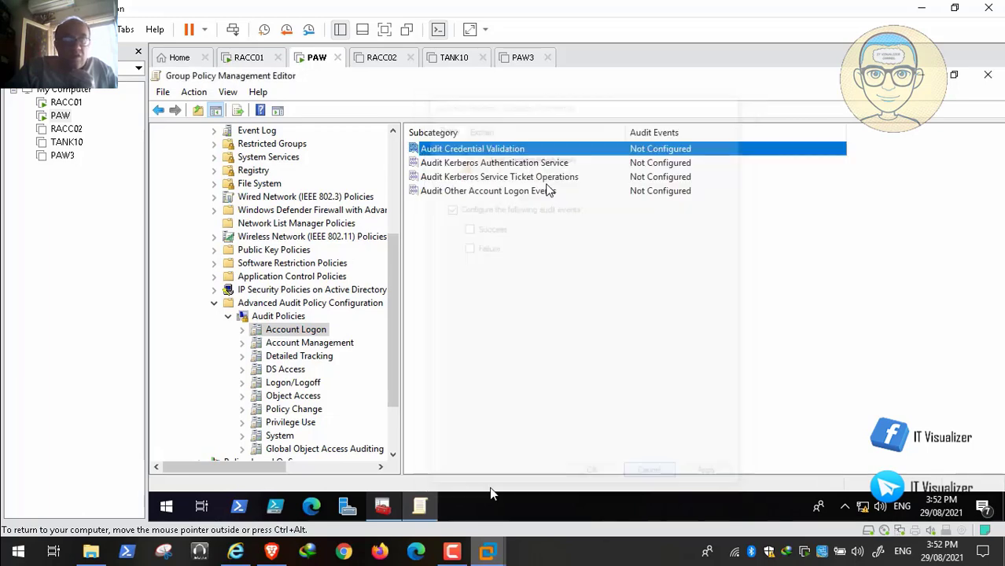
{"action": "left_click", "coordinate": [235, 551]}
{"action": "scroll", "coordinate": [295, 328], "scroll_direction": "down", "scroll_amount": 5}
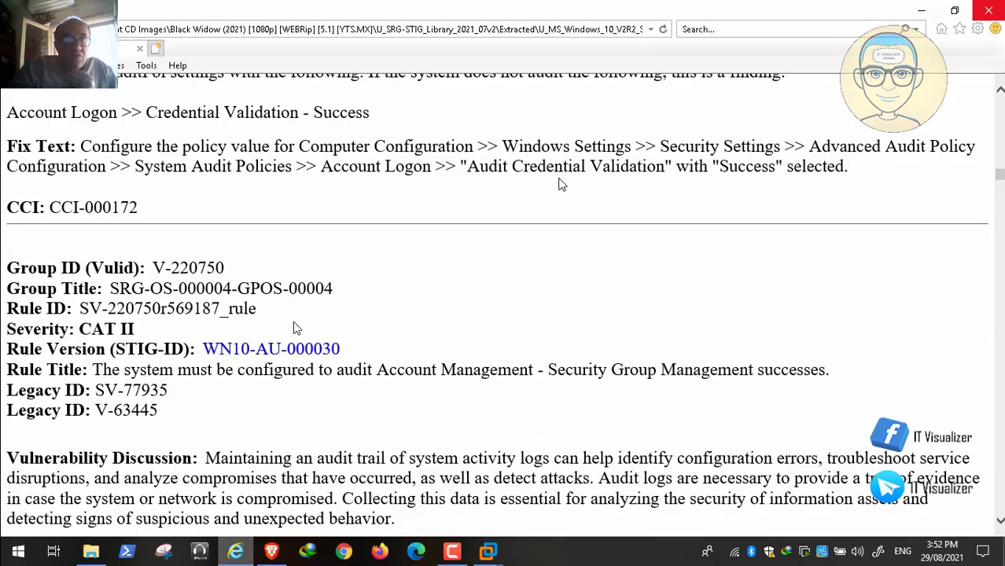
{"action": "scroll", "coordinate": [706, 216], "scroll_direction": "down", "scroll_amount": 2}
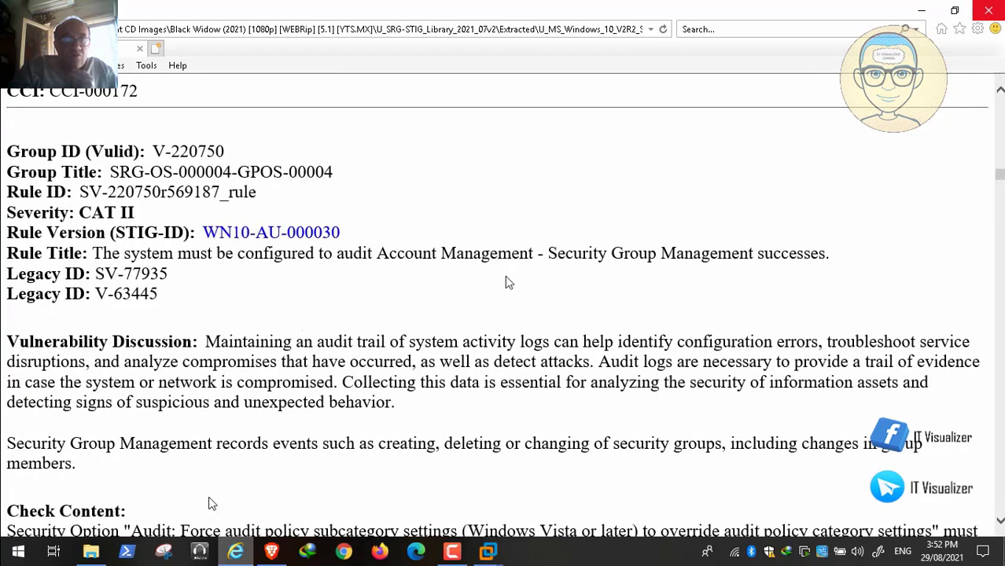
{"action": "mouse_move", "coordinate": [78, 536]}
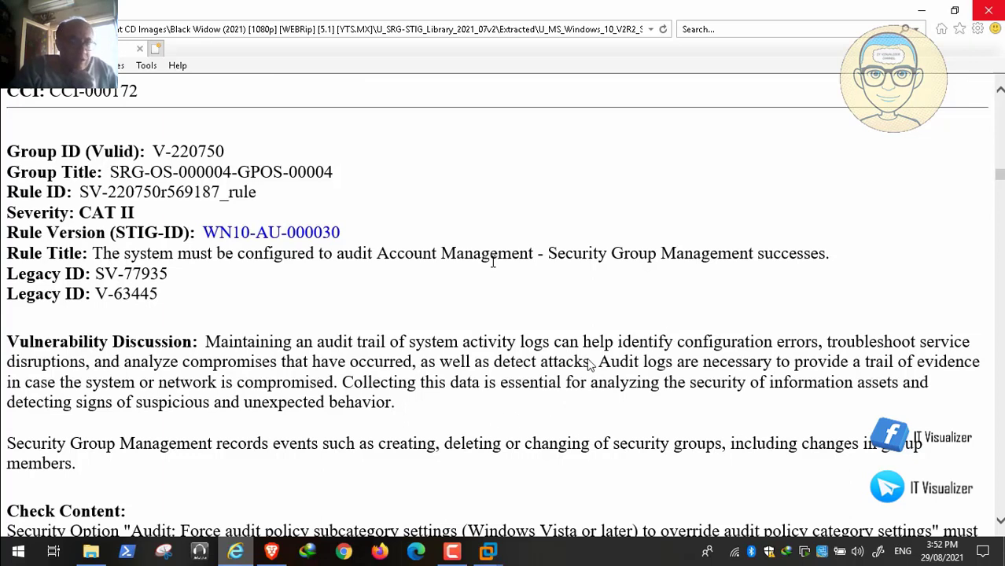
{"action": "mouse_move", "coordinate": [129, 516]}
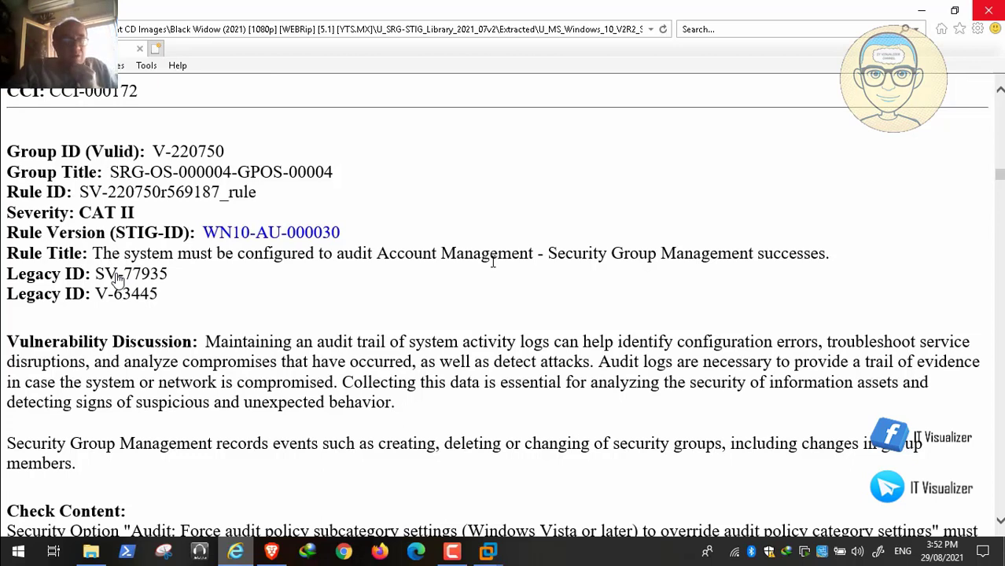
{"action": "key", "text": "space"}
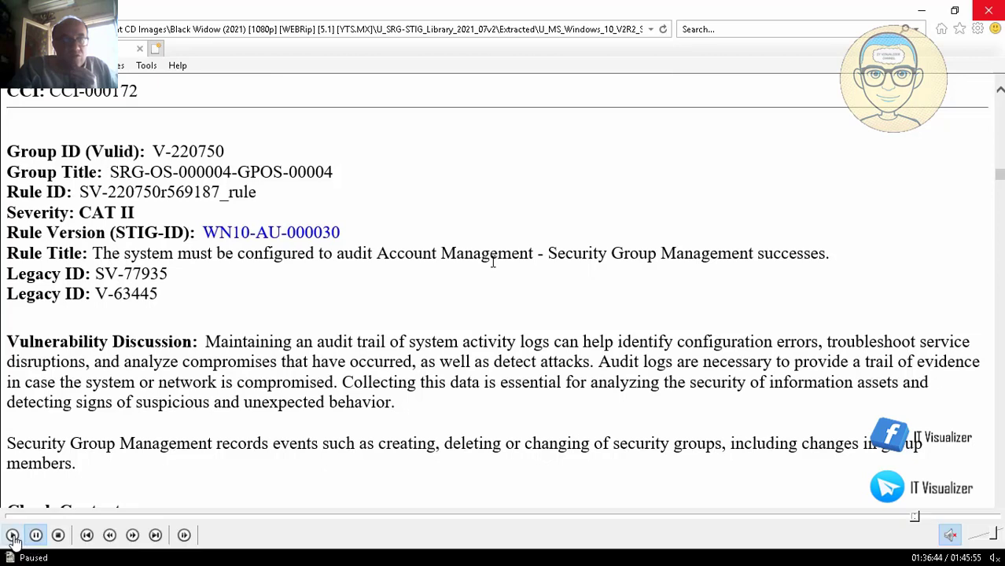
{"action": "left_click", "coordinate": [12, 539]}
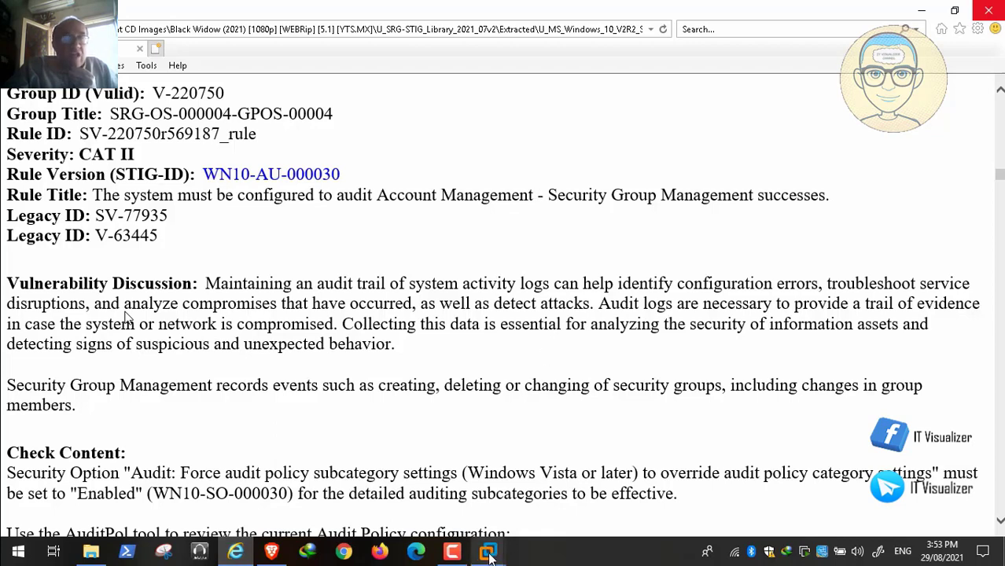
Step: Switch to the PAW virtual machine and close the Default Domain Policy editor
{"action": "mouse_move", "coordinate": [495, 553]}
{"action": "left_click", "coordinate": [432, 470]}
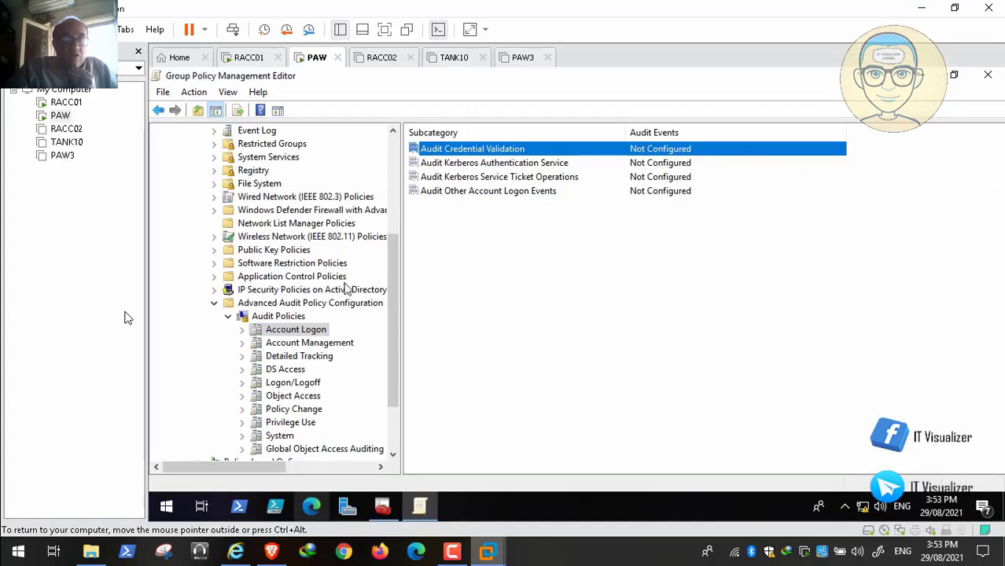
{"action": "left_click_drag", "start_coordinate": [388, 301], "coordinate": [374, 135]}
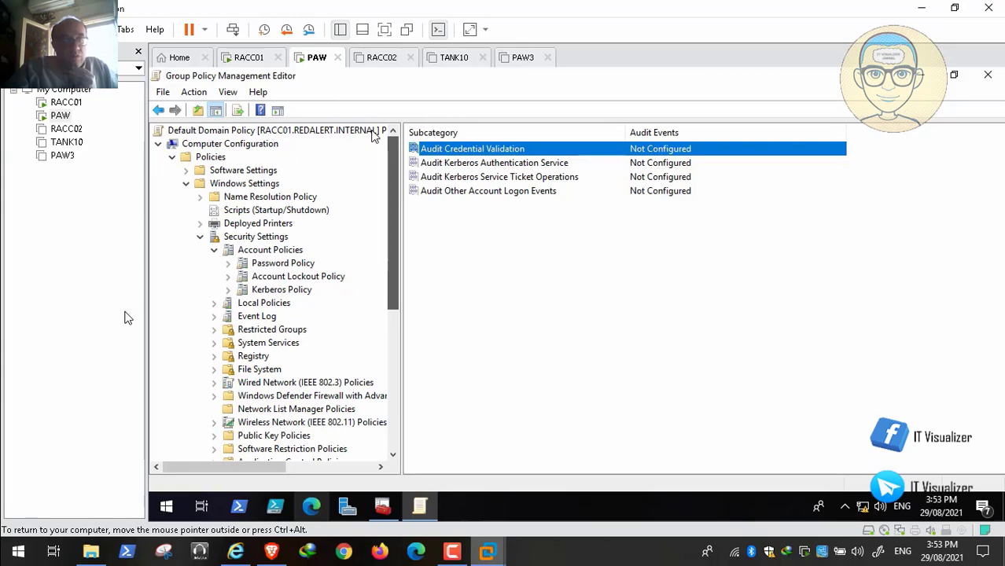
{"action": "left_click", "coordinate": [988, 76]}
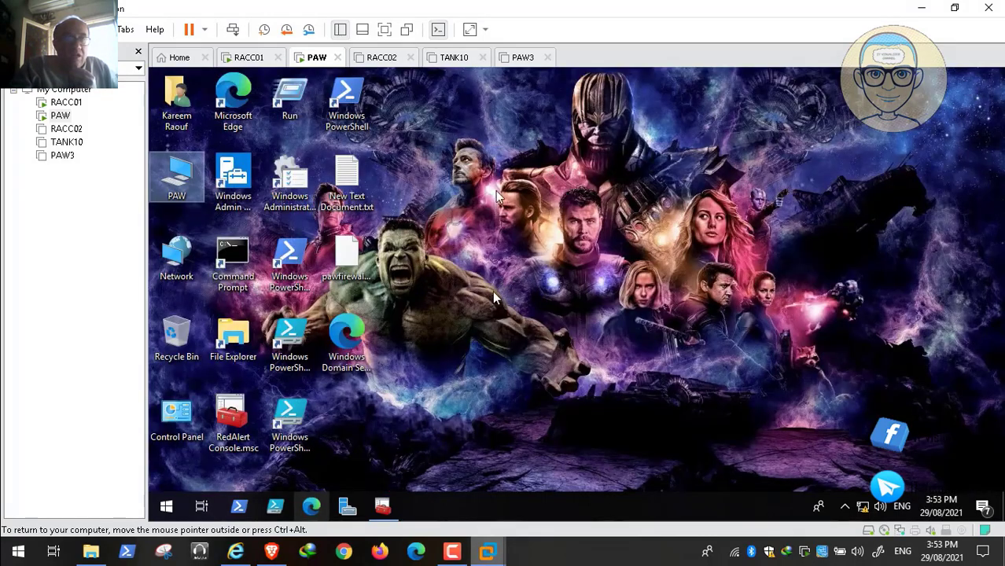
Step: In the RedAlert Console, open the Windows 10 20H2 Hardening policy object for editing and maximize its editor window
{"action": "left_click", "coordinate": [382, 507]}
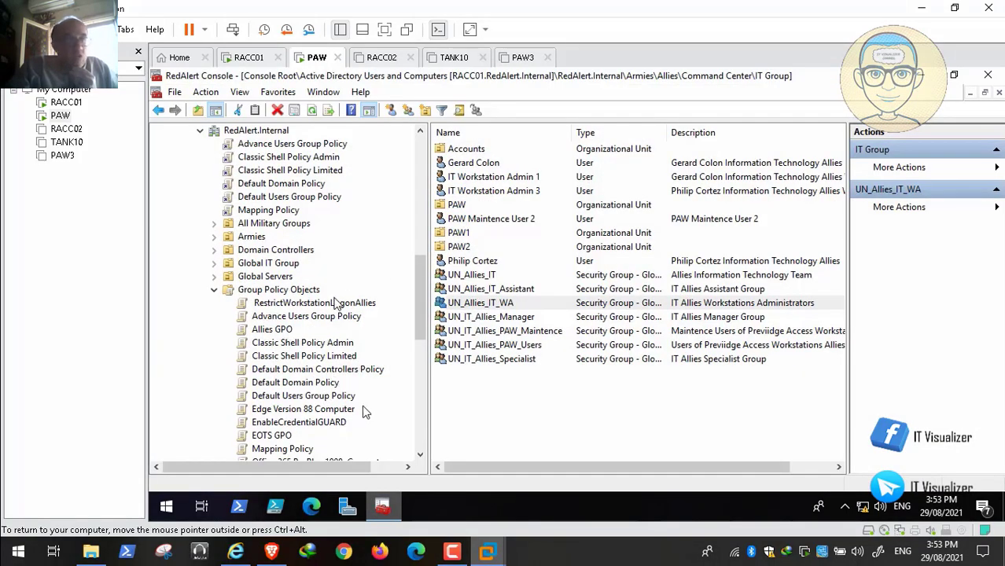
{"action": "left_click_drag", "start_coordinate": [421, 323], "coordinate": [423, 391]}
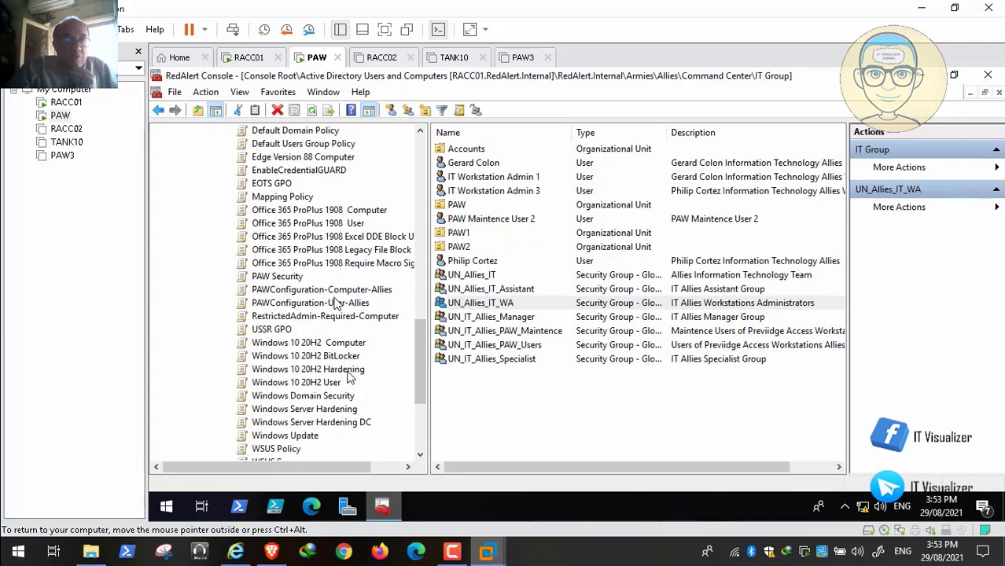
{"action": "right_click", "coordinate": [345, 369]}
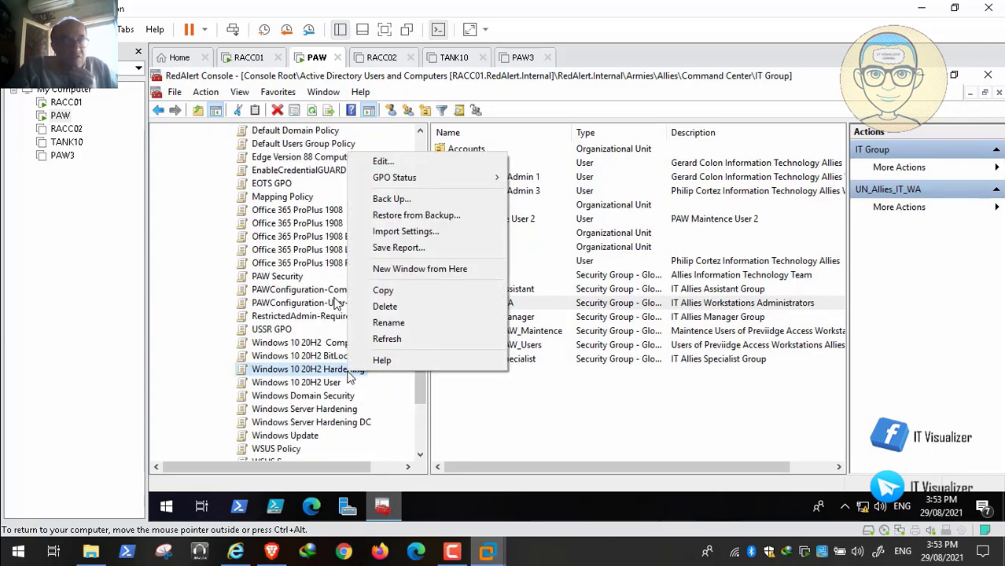
{"action": "left_click", "coordinate": [417, 161]}
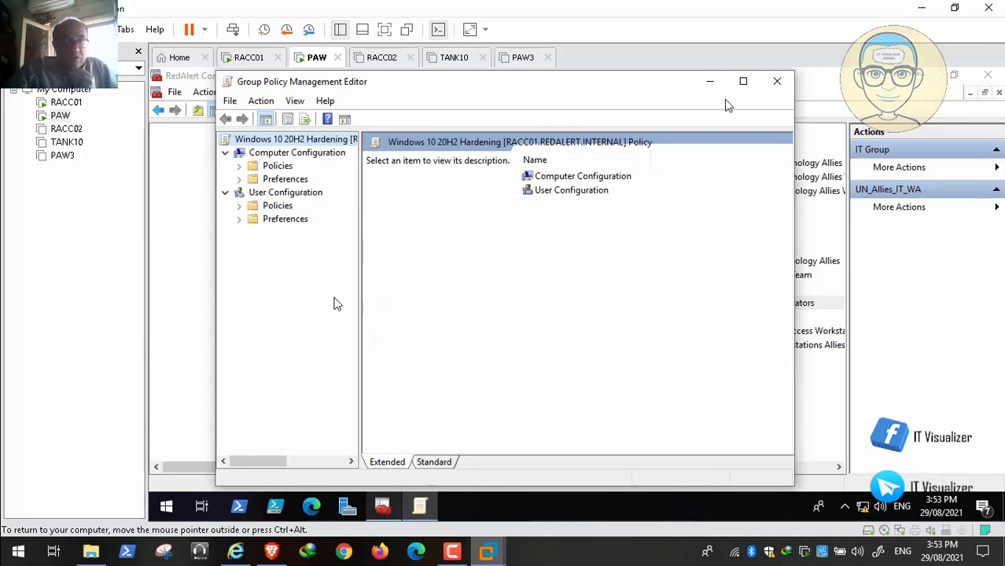
{"action": "left_click", "coordinate": [742, 81]}
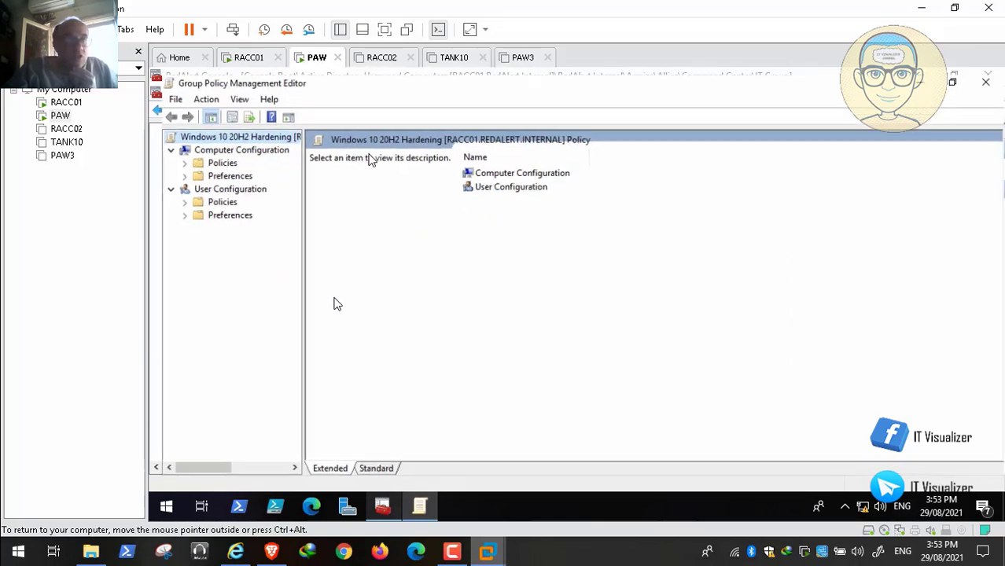
Step: In the Windows 10 20H2 Hardening policy, expand Computer Configuration through Security Settings and Advanced Audit Policy Configuration to the Audit Policies categories
{"action": "left_click", "coordinate": [173, 156]}
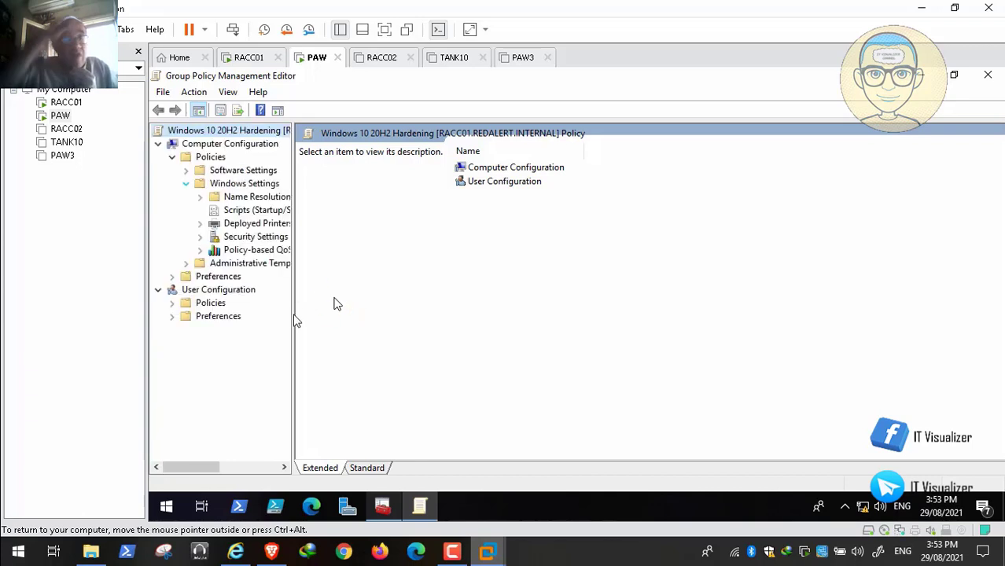
{"action": "left_click_drag", "start_coordinate": [294, 314], "coordinate": [492, 298]}
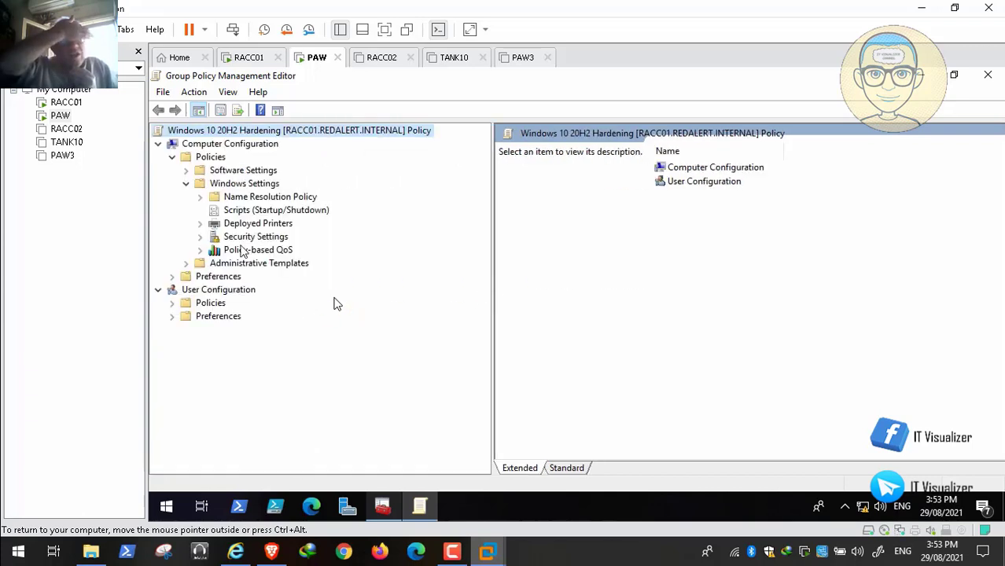
{"action": "left_click", "coordinate": [200, 237]}
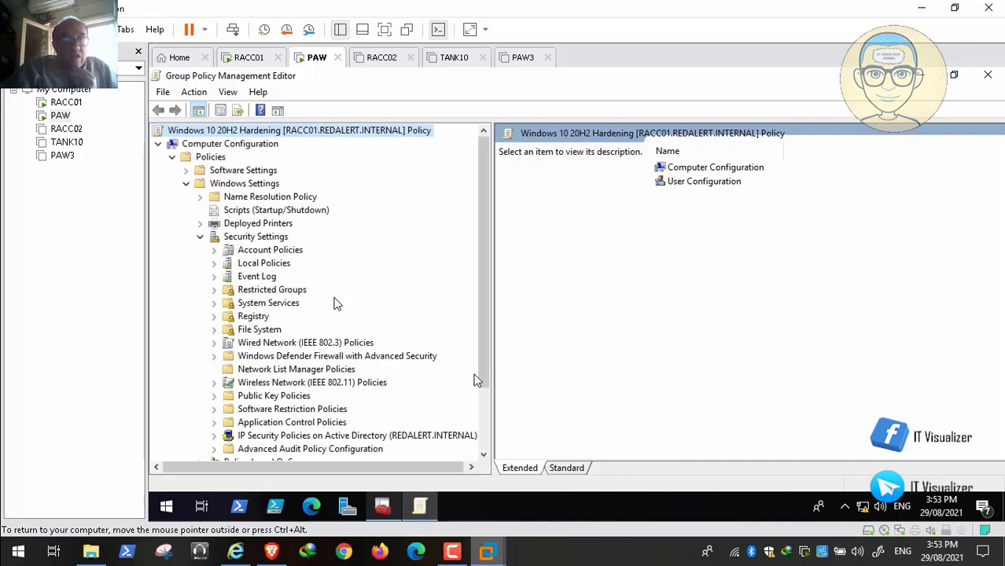
{"action": "scroll", "coordinate": [483, 454], "scroll_direction": "down", "scroll_amount": 2}
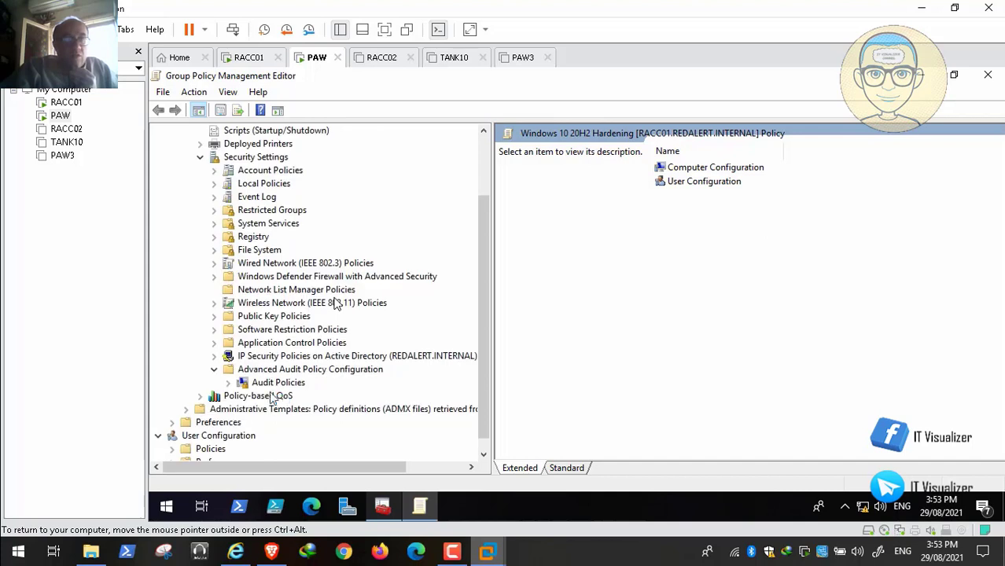
{"action": "left_click", "coordinate": [230, 383]}
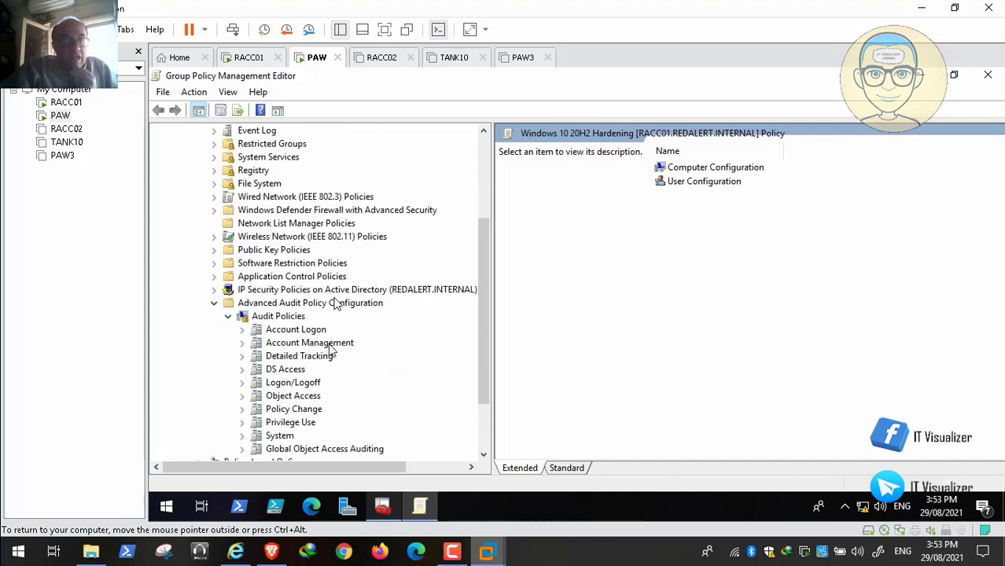
Step: Read the WN10-AU-000030 Fix Text and try the Configure the following audit events option for Audit Security Group Management under Account Management
{"action": "left_click", "coordinate": [236, 551]}
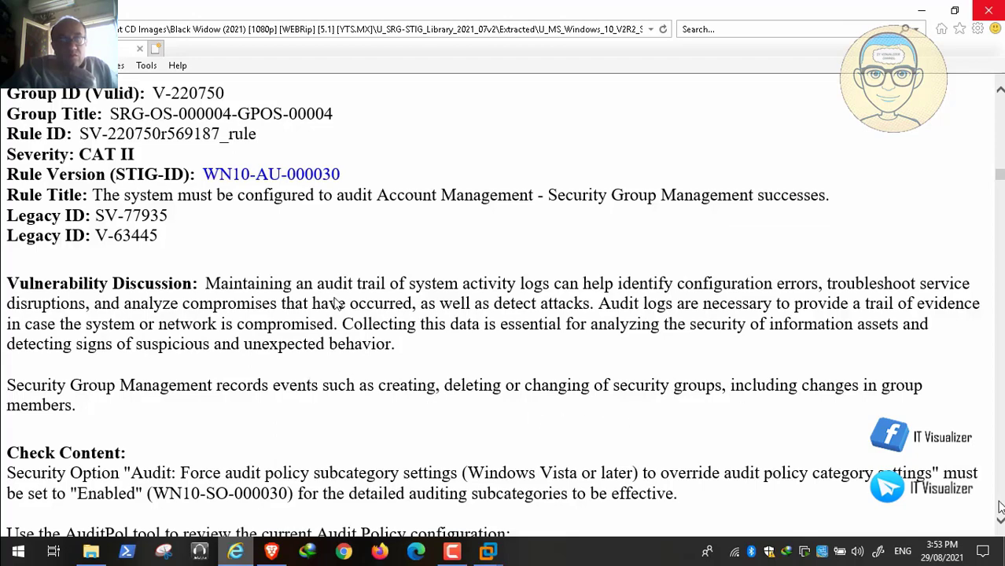
{"action": "scroll", "coordinate": [1000, 520], "scroll_direction": "down", "scroll_amount": 3}
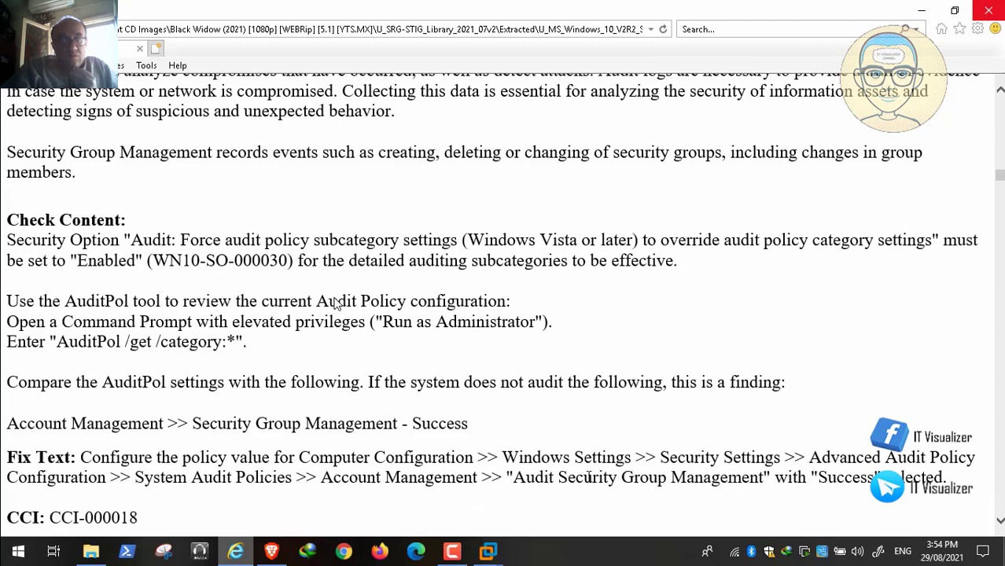
{"action": "mouse_move", "coordinate": [489, 551]}
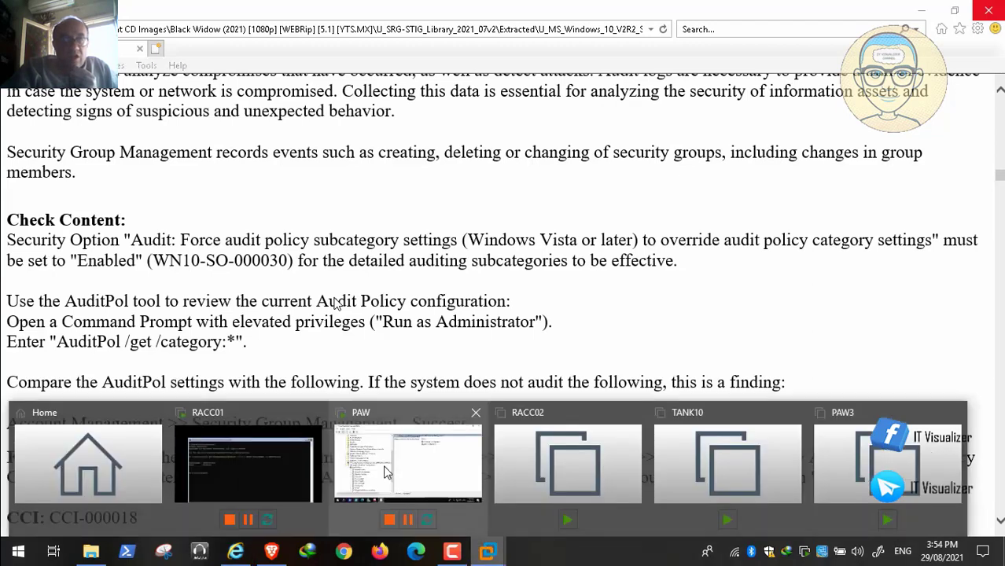
{"action": "left_click", "coordinate": [385, 471]}
{"action": "left_click", "coordinate": [262, 345]}
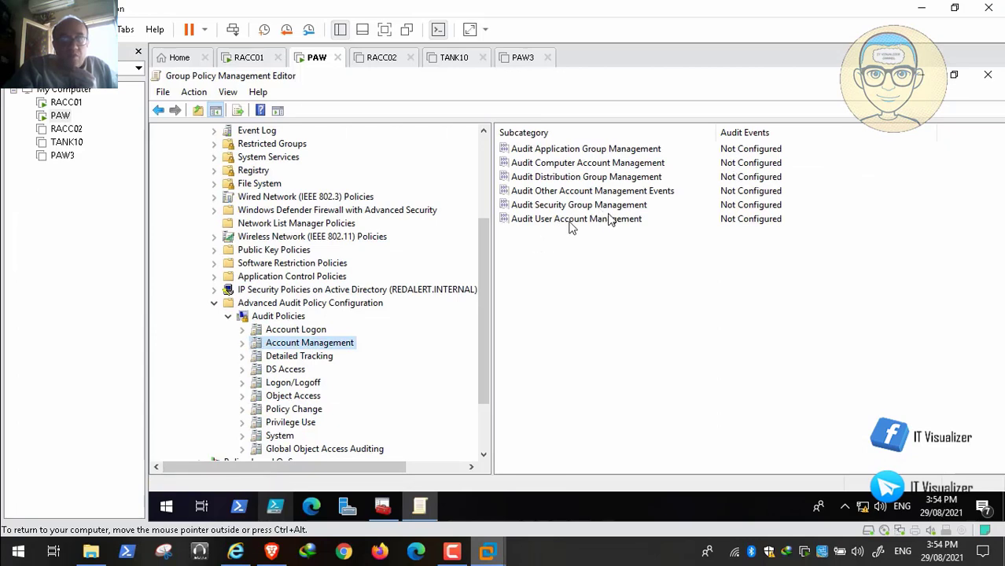
{"action": "double_click", "coordinate": [579, 205]}
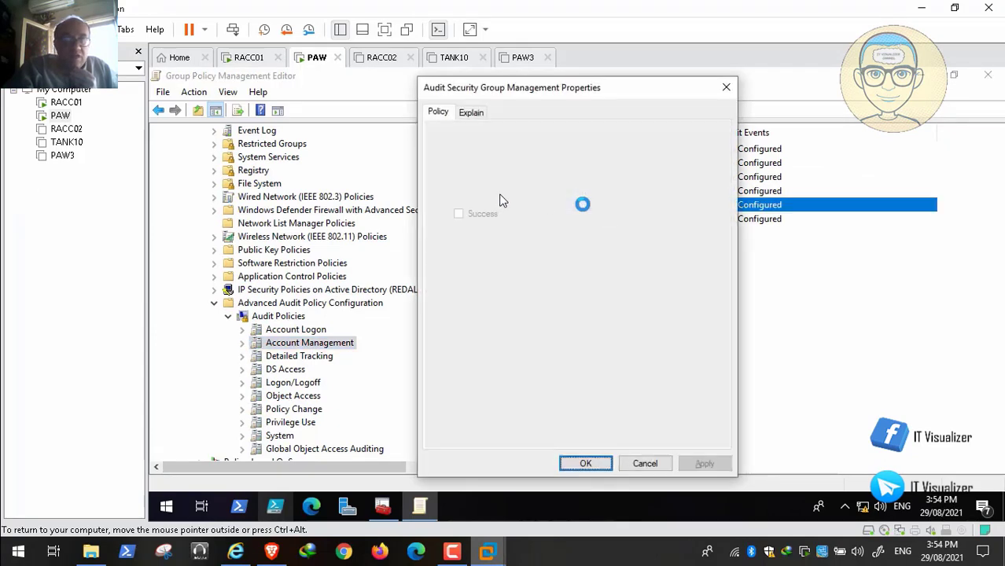
{"action": "left_click", "coordinate": [514, 198]}
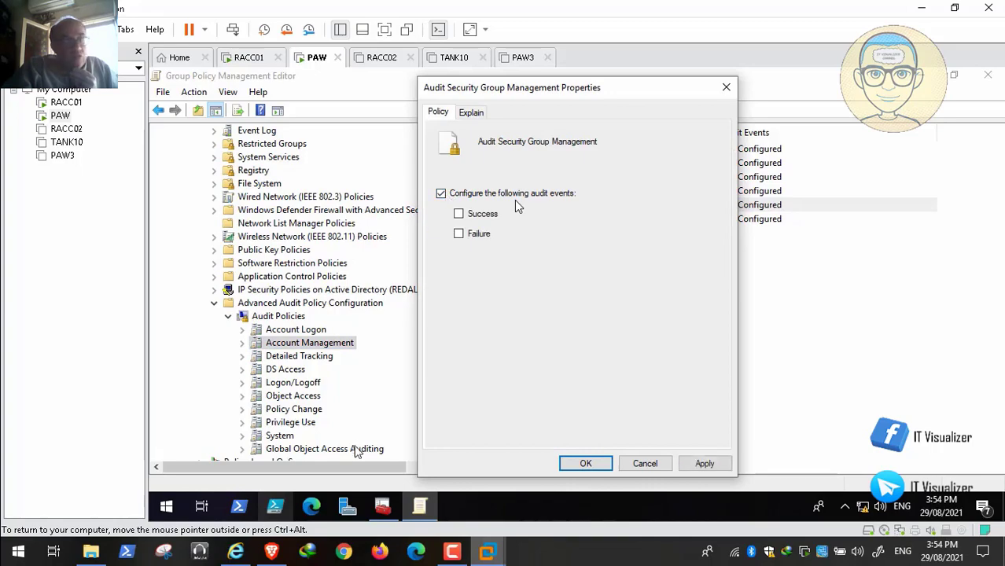
Step: Review rule WN10-AU-000035 on auditing User Account Management failures in the STIG document, including its Check Content and Fix Text
{"action": "left_click", "coordinate": [235, 551]}
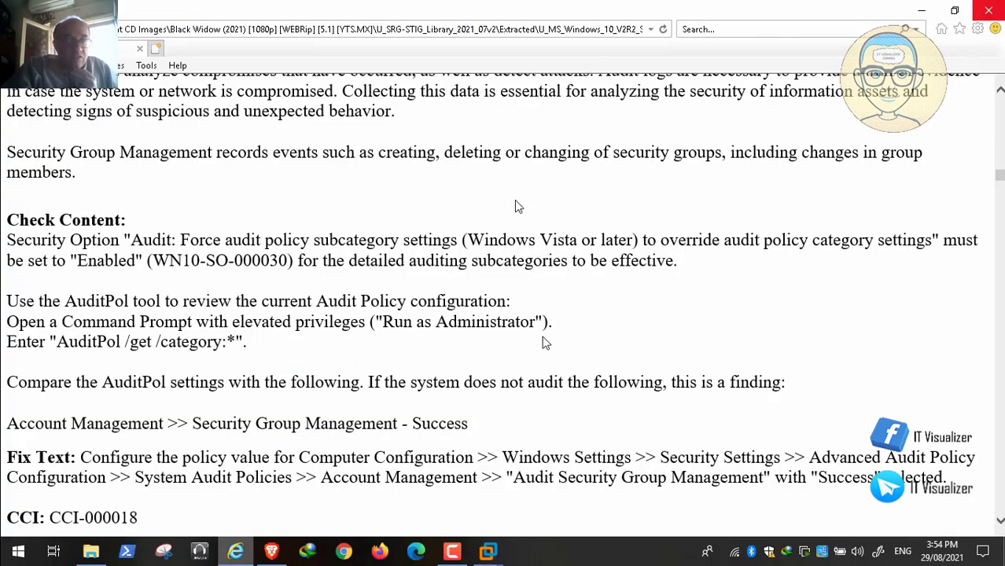
{"action": "scroll", "coordinate": [542, 343], "scroll_direction": "down", "scroll_amount": 4}
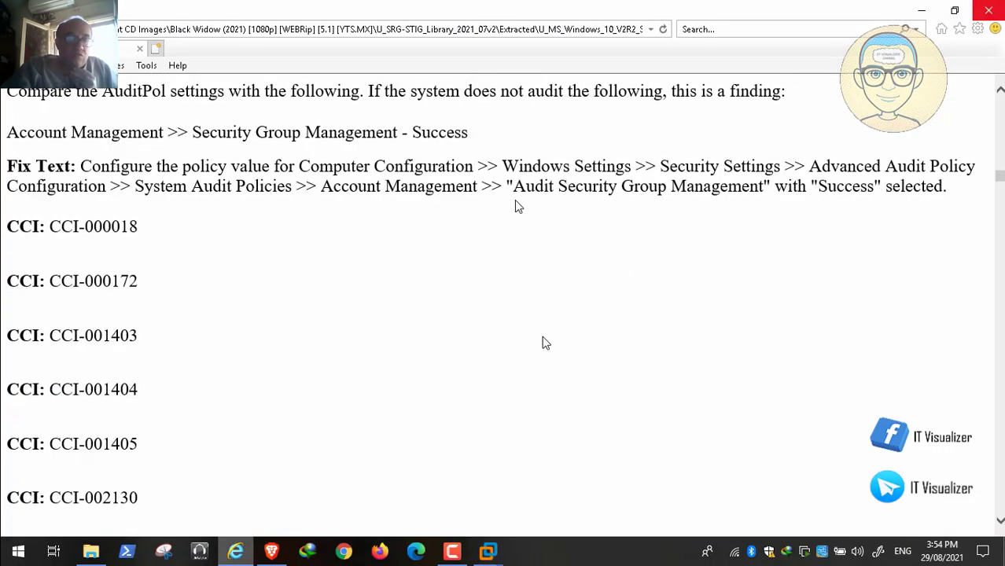
{"action": "scroll", "coordinate": [542, 343], "scroll_direction": "down", "scroll_amount": 3}
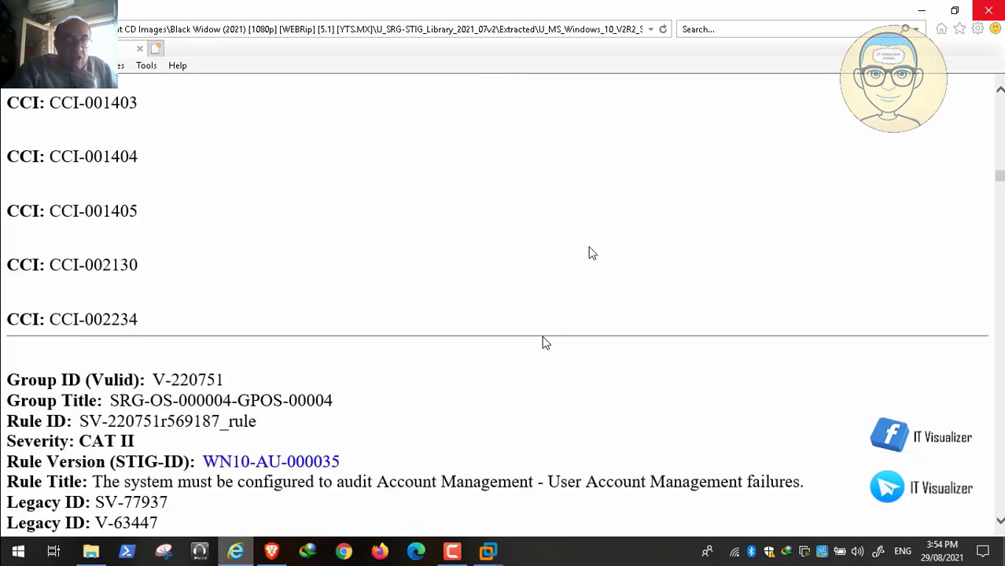
{"action": "scroll", "coordinate": [505, 195], "scroll_direction": "down", "scroll_amount": 2}
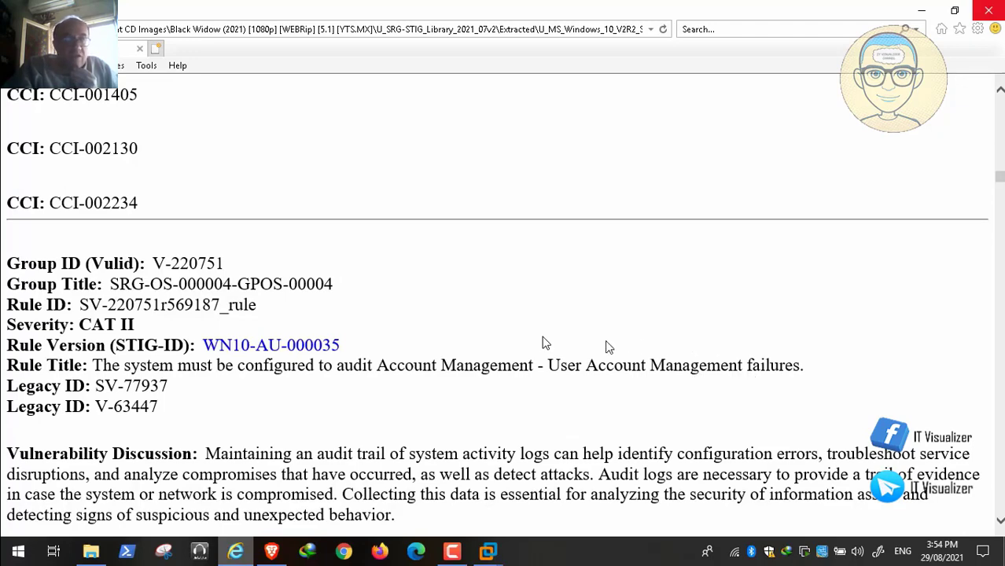
{"action": "scroll", "coordinate": [545, 343], "scroll_direction": "down", "scroll_amount": 5}
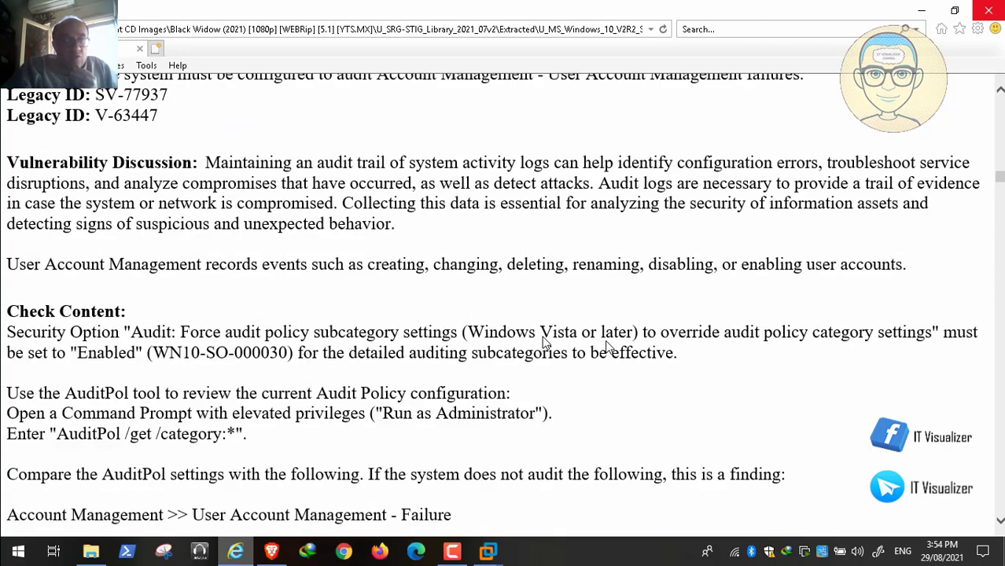
{"action": "scroll", "coordinate": [544, 343], "scroll_direction": "down", "scroll_amount": 1}
{"action": "scroll", "coordinate": [607, 347], "scroll_direction": "down", "scroll_amount": 1}
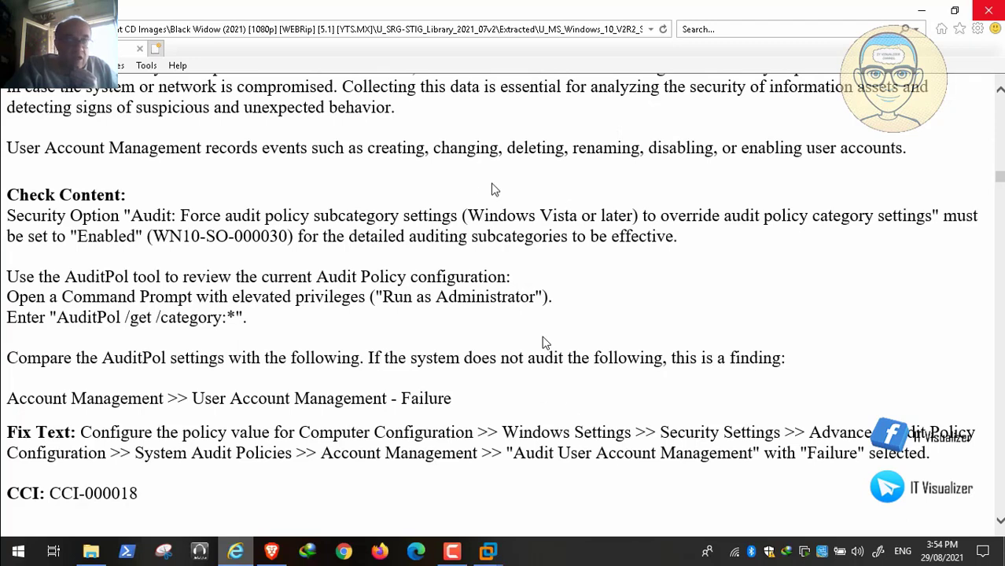
Step: Return to the PAW machine and cancel the Audit Security Group Management properties dialog
{"action": "left_click", "coordinate": [488, 552]}
{"action": "left_click", "coordinate": [452, 470]}
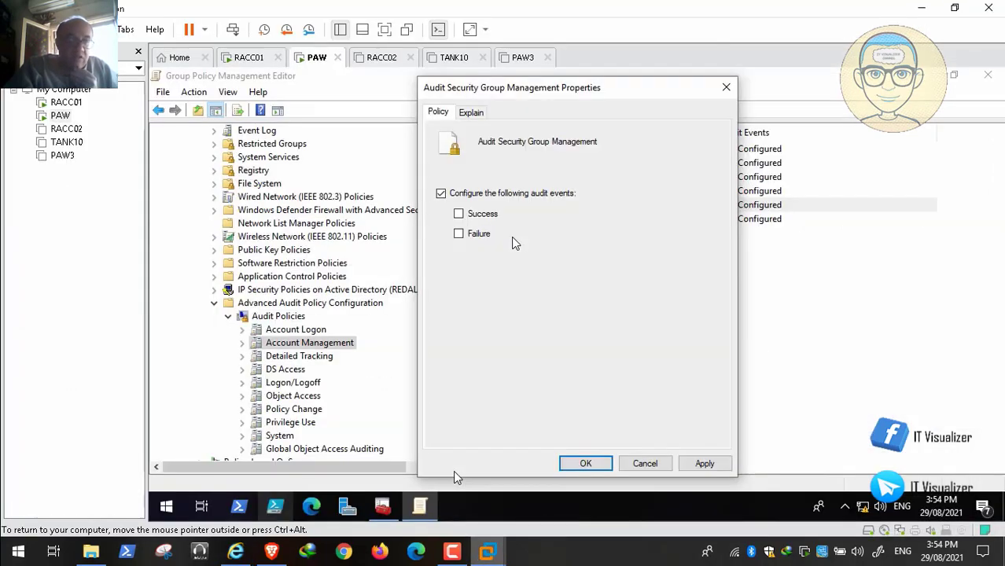
{"action": "left_click", "coordinate": [645, 465]}
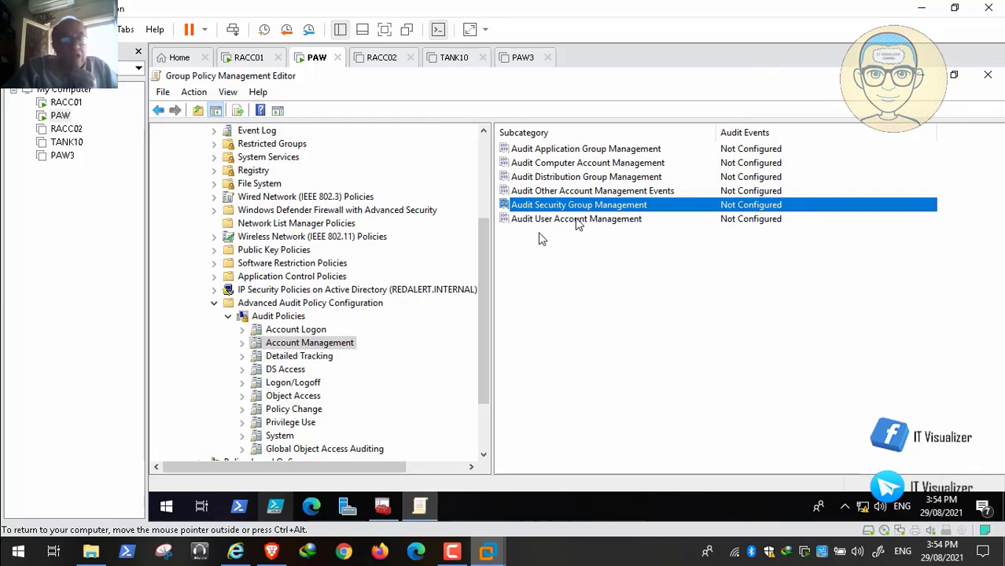
Step: Open the Audit User Account Management properties on PAW, then switch to the STIG document and recheck rule WN10-AU-000035
{"action": "double_click", "coordinate": [559, 219]}
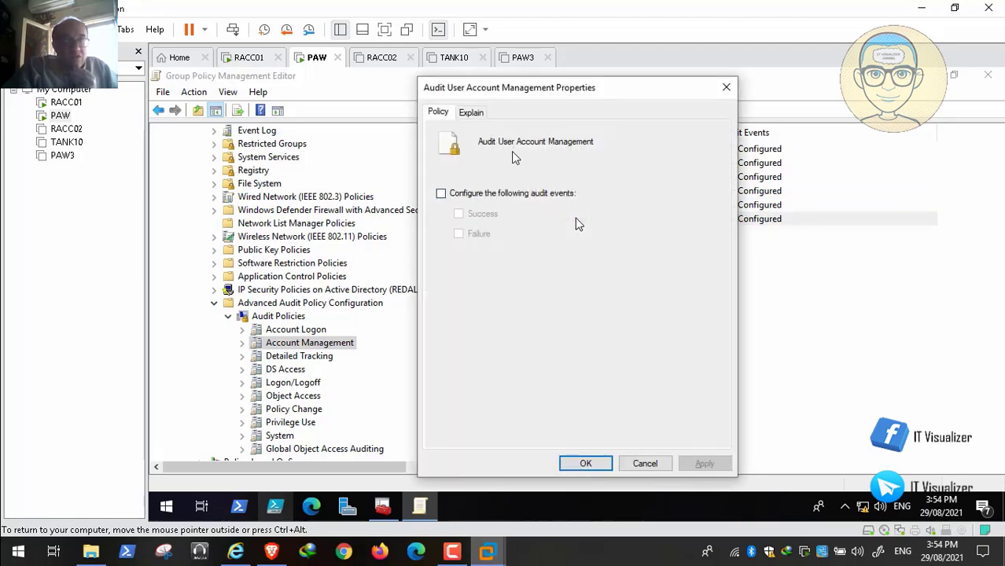
{"action": "left_click", "coordinate": [235, 551]}
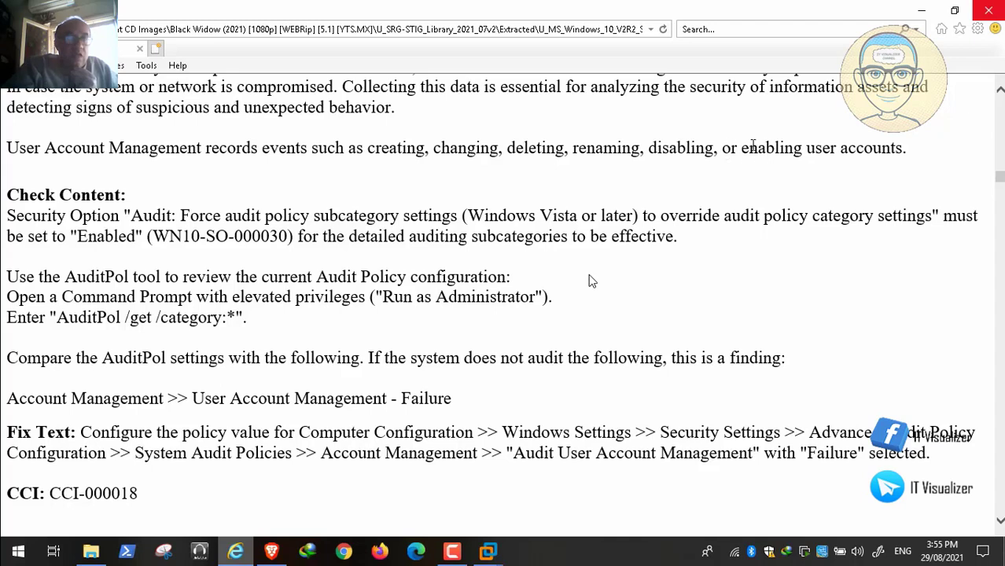
{"action": "mouse_move", "coordinate": [79, 550]}
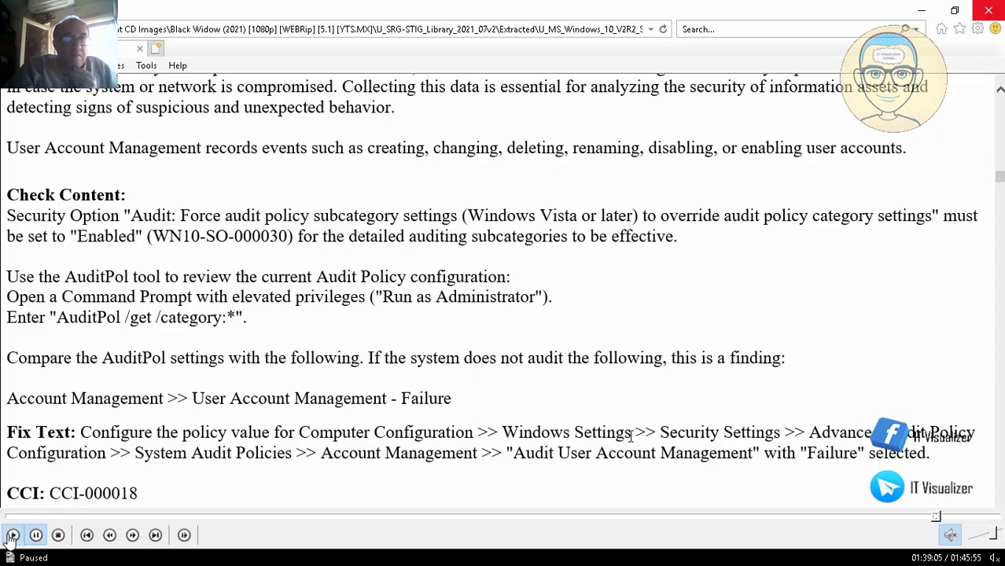
{"action": "scroll", "coordinate": [782, 470], "scroll_direction": "up", "scroll_amount": 3}
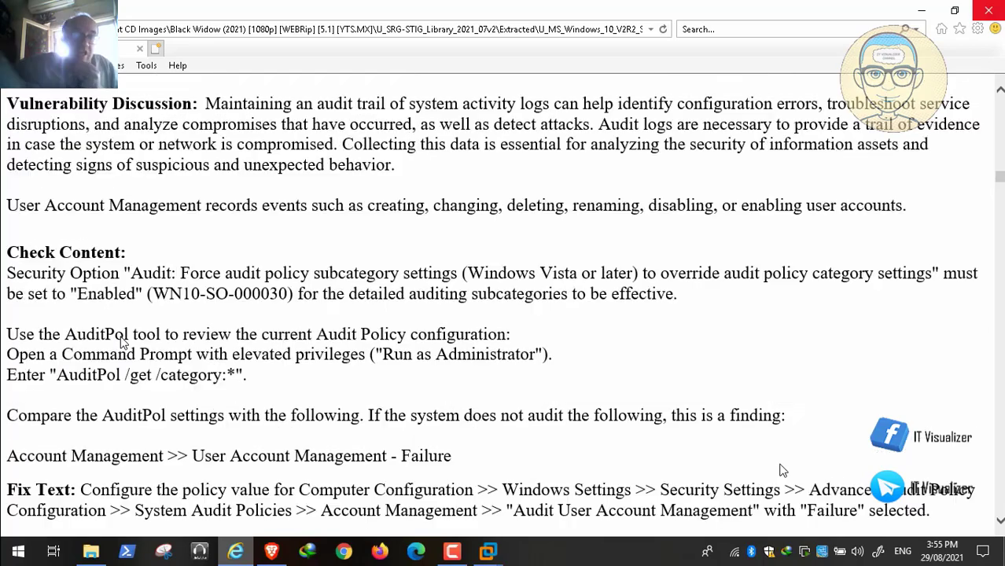
{"action": "scroll", "coordinate": [782, 470], "scroll_direction": "up", "scroll_amount": 2}
Step: Review rule WN10-AU-000040 on auditing User Account Management successes, including its Check Content and Fix Text
{"action": "scroll", "coordinate": [782, 470], "scroll_direction": "down", "scroll_amount": 6}
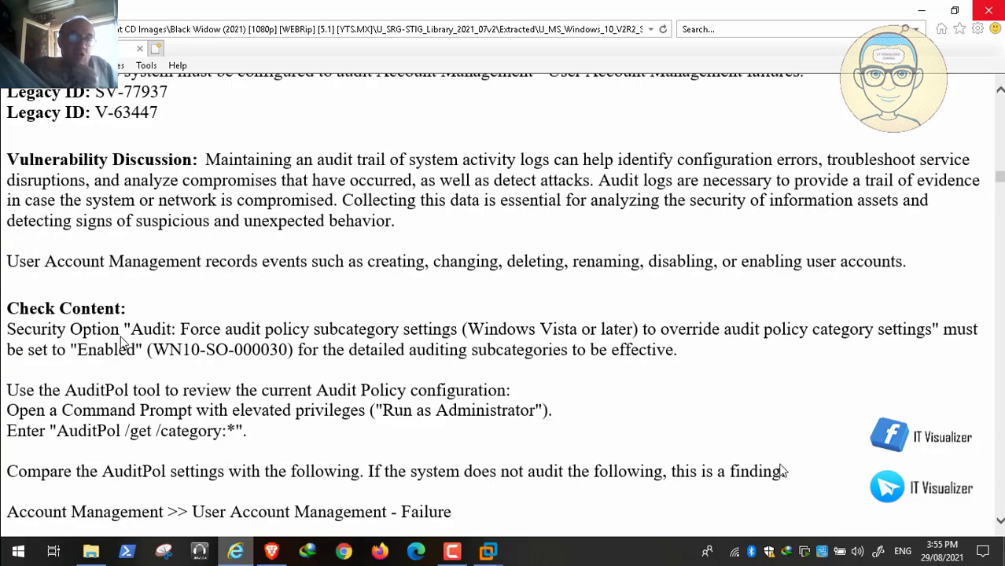
{"action": "scroll", "coordinate": [782, 470], "scroll_direction": "down", "scroll_amount": 6}
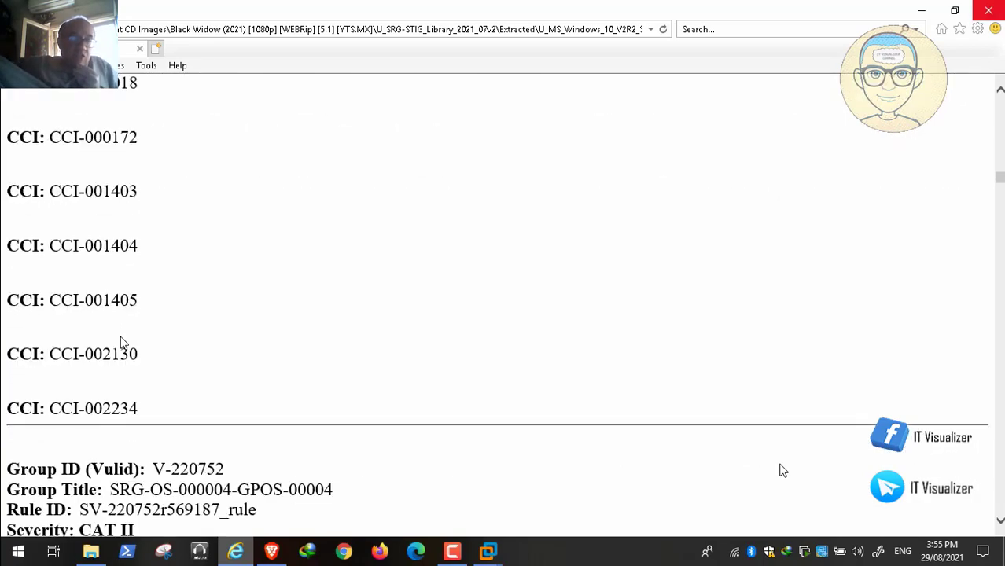
{"action": "scroll", "coordinate": [782, 470], "scroll_direction": "down", "scroll_amount": 2}
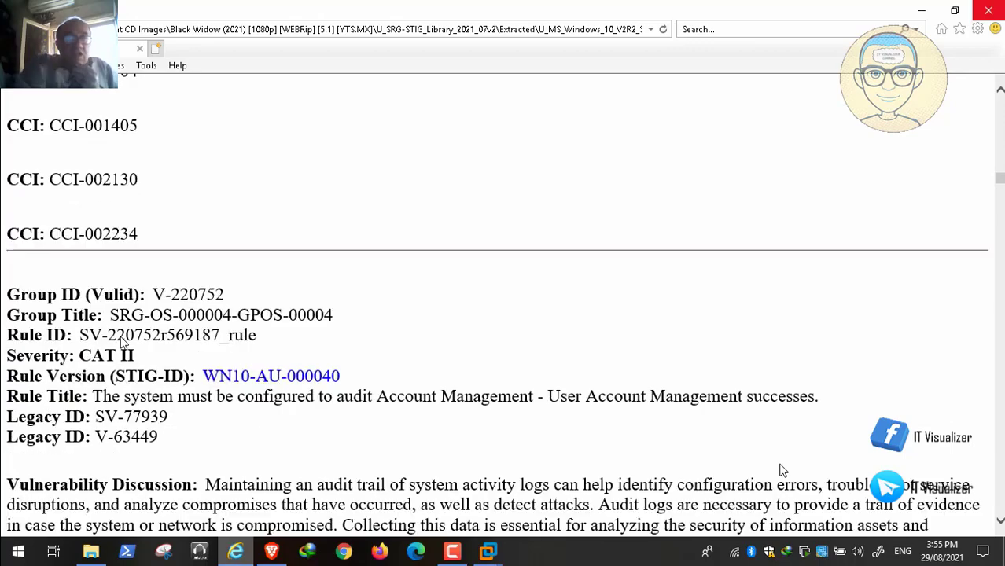
{"action": "scroll", "coordinate": [782, 470], "scroll_direction": "down", "scroll_amount": 3}
{"action": "scroll", "coordinate": [782, 470], "scroll_direction": "down", "scroll_amount": 5}
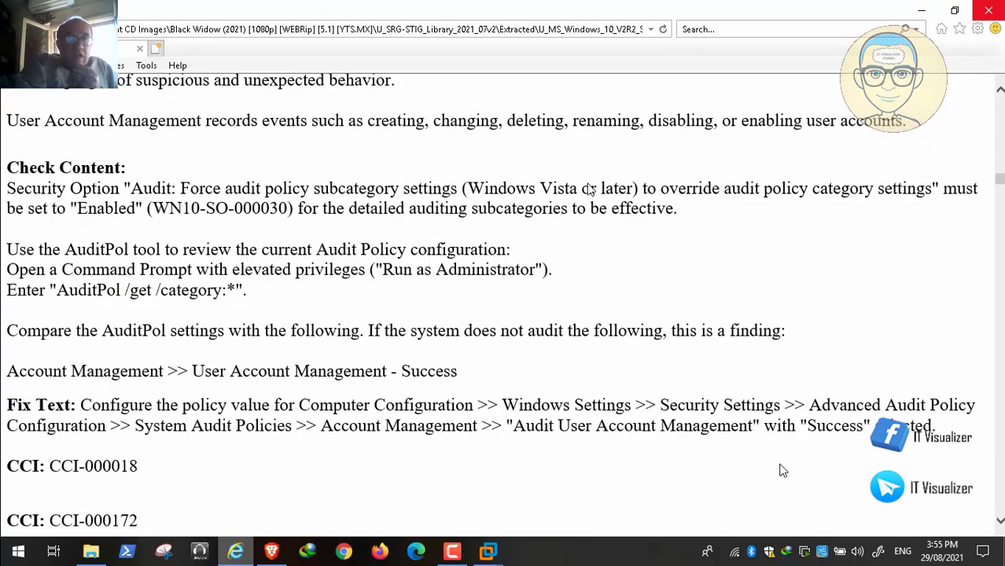
{"action": "scroll", "coordinate": [783, 470], "scroll_direction": "down", "scroll_amount": 4}
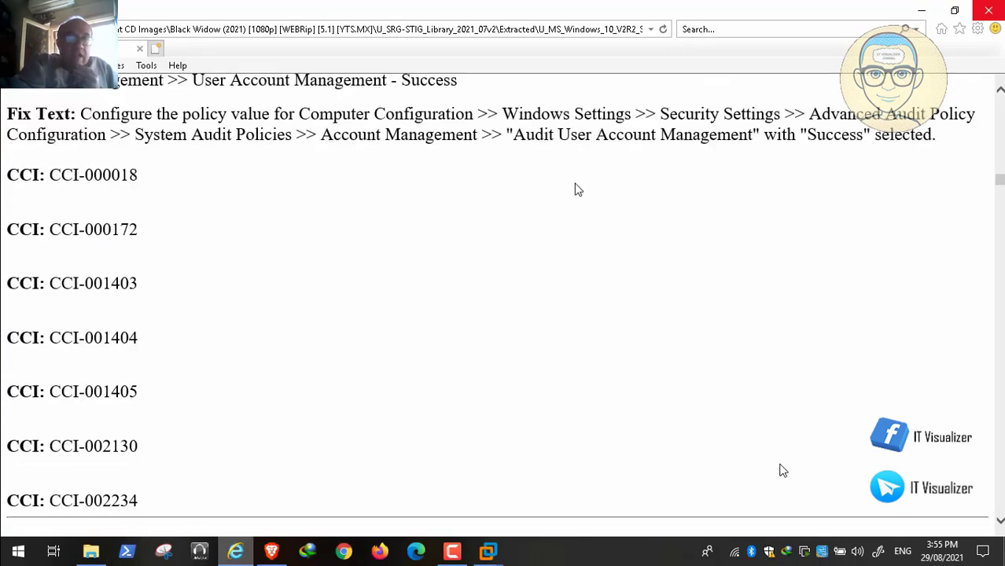
Step: Review rule WN10-AU-000045 on auditing PNP Activity successes, including its discussion of external devices and Fix Text
{"action": "scroll", "coordinate": [782, 470], "scroll_direction": "down", "scroll_amount": 2}
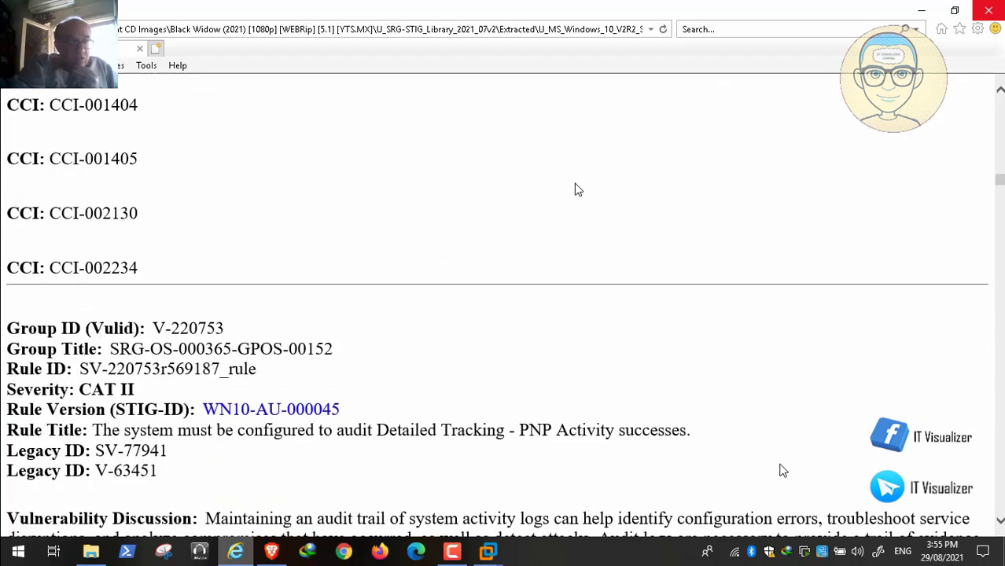
{"action": "scroll", "coordinate": [782, 470], "scroll_direction": "down", "scroll_amount": 2}
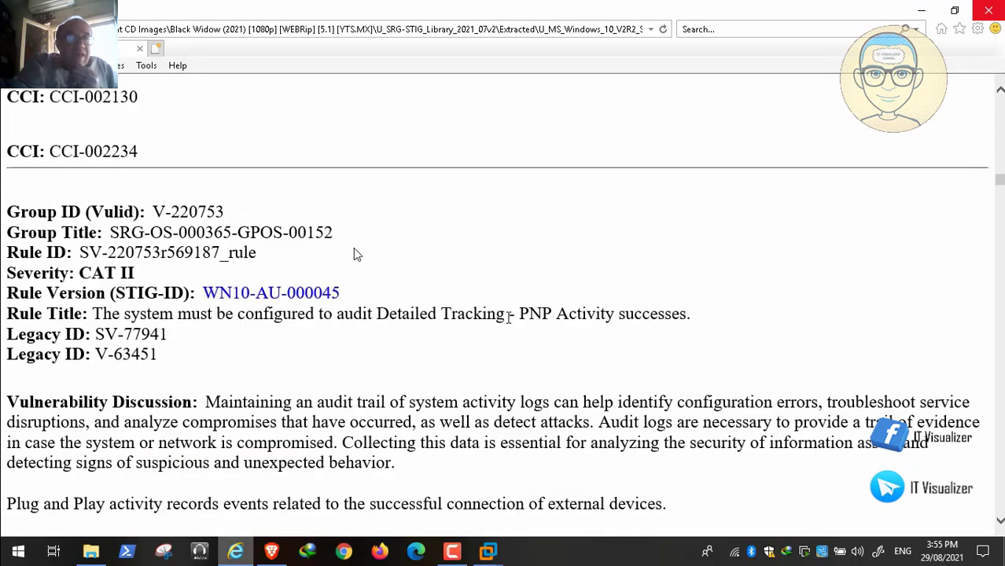
{"action": "mouse_move", "coordinate": [34, 537]}
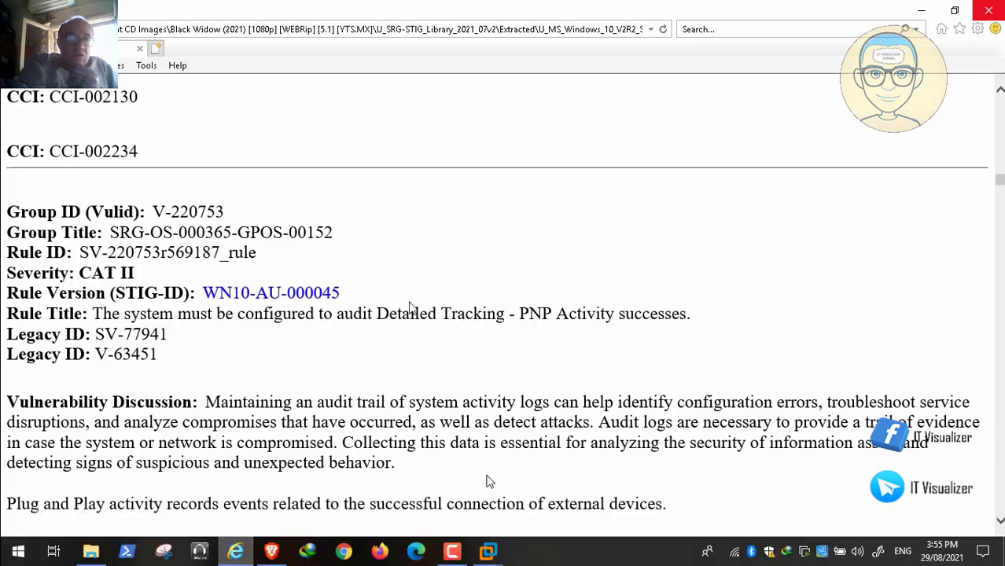
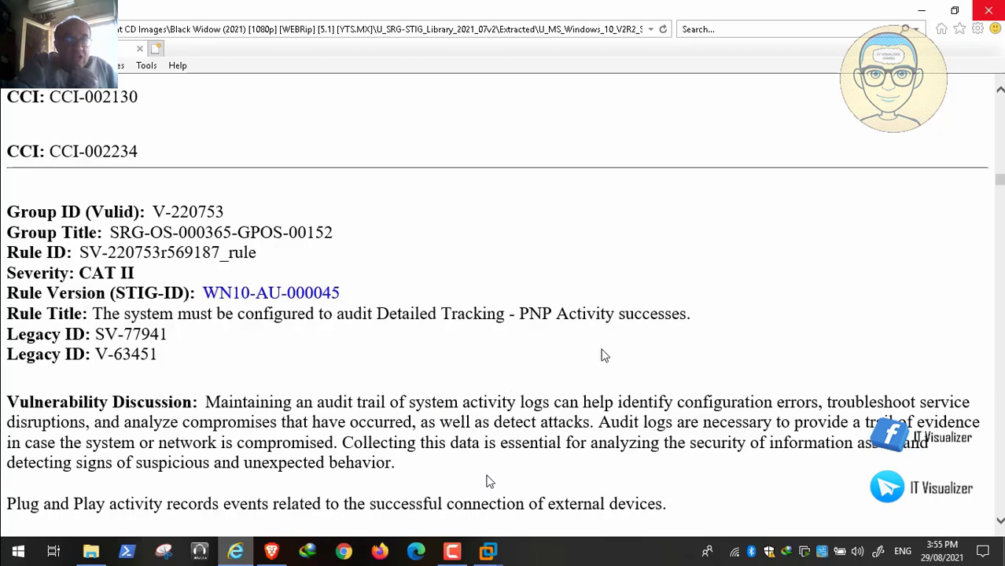
{"action": "key", "text": "space"}
{"action": "key", "text": "space"}
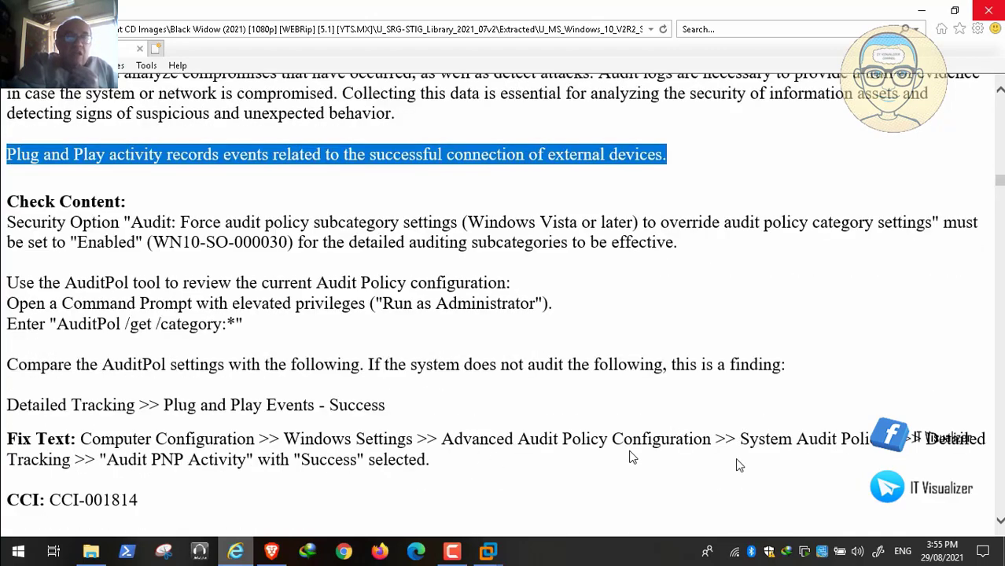
Step: Return to PAW, cancel the Audit User Account Management properties, and open the Audit PNP Activity properties under Detailed Tracking
{"action": "left_click", "coordinate": [489, 542]}
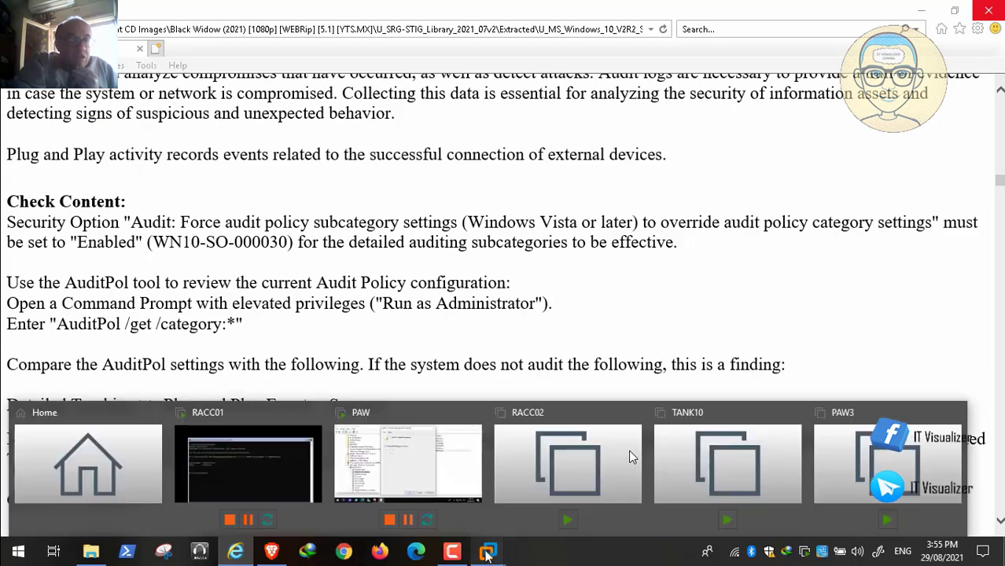
{"action": "left_click", "coordinate": [418, 462]}
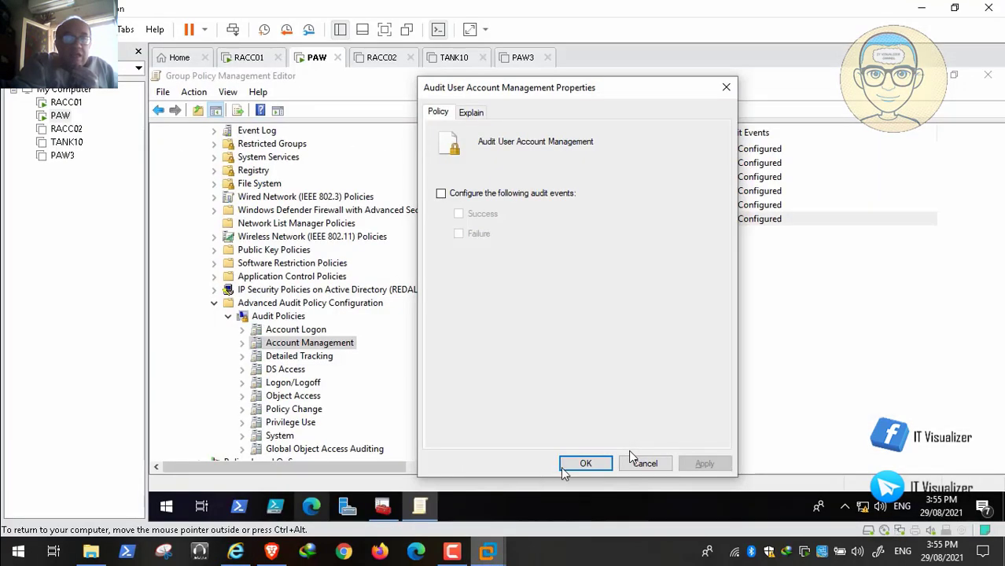
{"action": "left_click", "coordinate": [645, 464]}
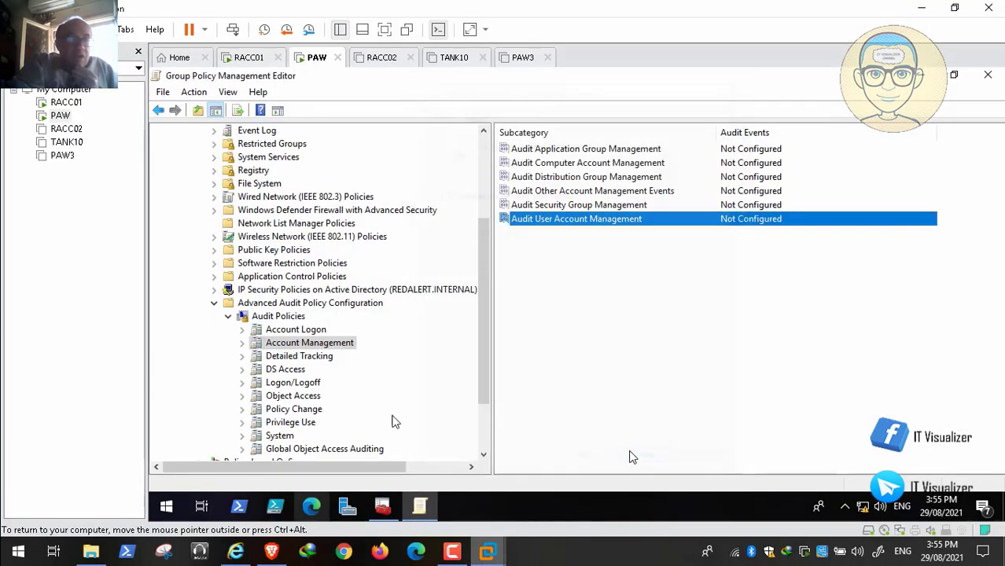
{"action": "left_click", "coordinate": [303, 359]}
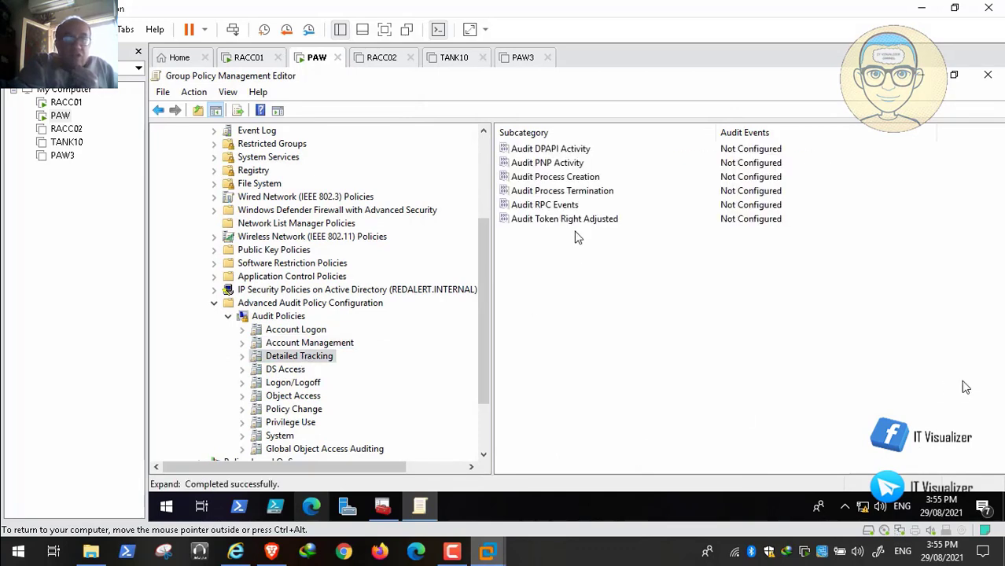
{"action": "double_click", "coordinate": [571, 162]}
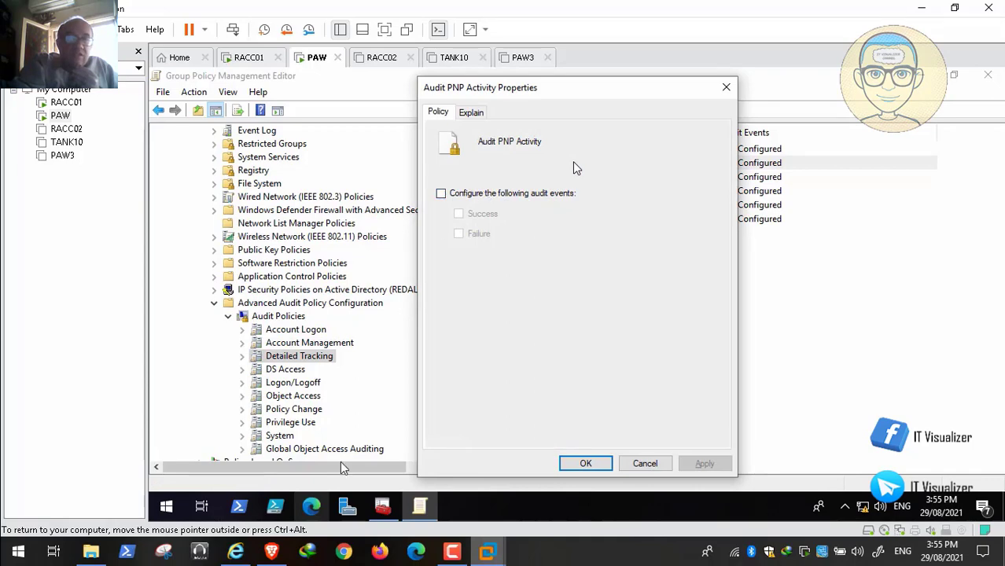
Step: Switch to the STIG document, recheck the WN10-AU-000045 Fix Text, and read the WN10-AU-000050 rule title and Vulnerability Discussion
{"action": "left_click", "coordinate": [250, 548]}
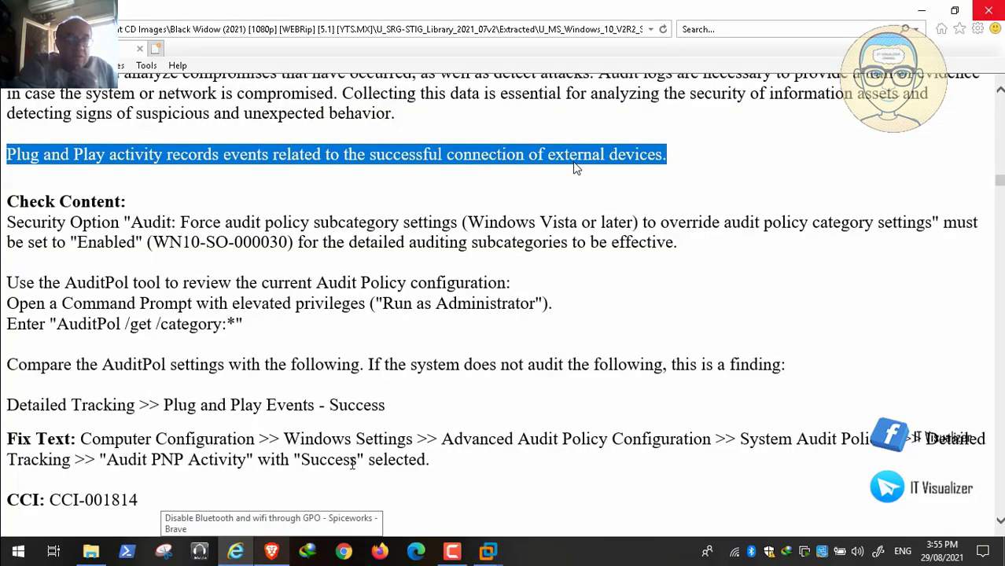
{"action": "scroll", "coordinate": [577, 169], "scroll_direction": "down", "scroll_amount": 5}
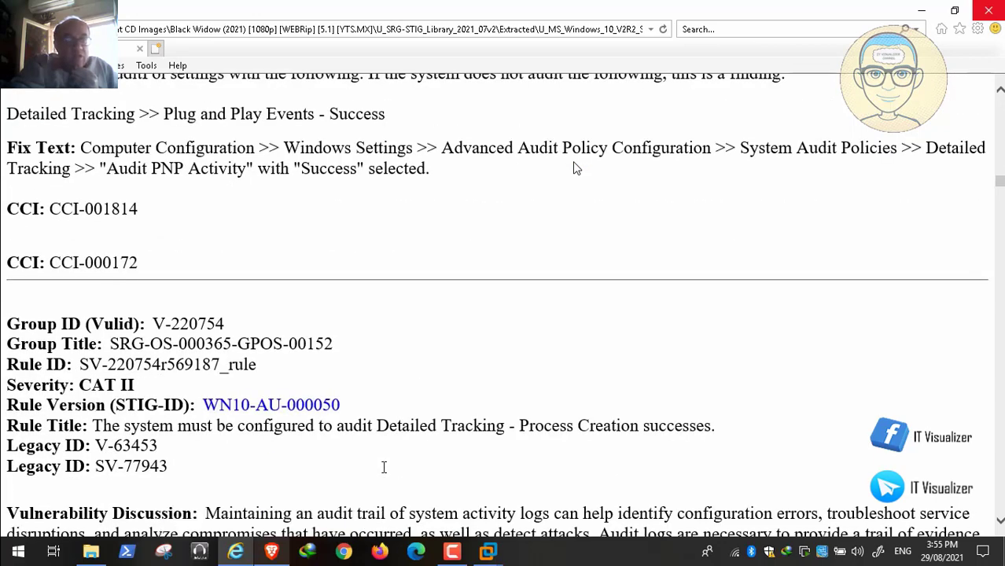
{"action": "scroll", "coordinate": [576, 169], "scroll_direction": "up", "scroll_amount": 2}
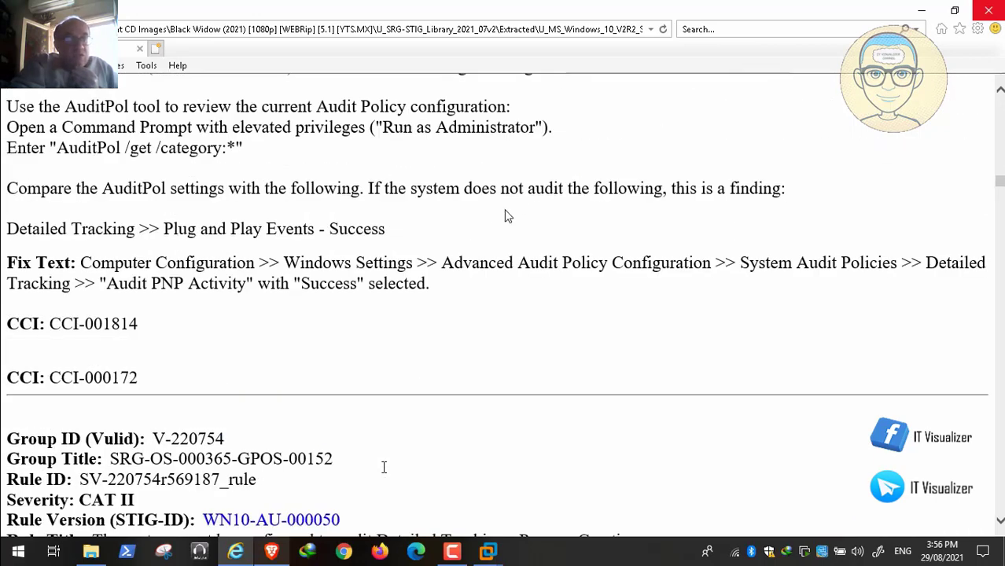
{"action": "scroll", "coordinate": [507, 216], "scroll_direction": "down", "scroll_amount": 2}
{"action": "mouse_move", "coordinate": [33, 537]}
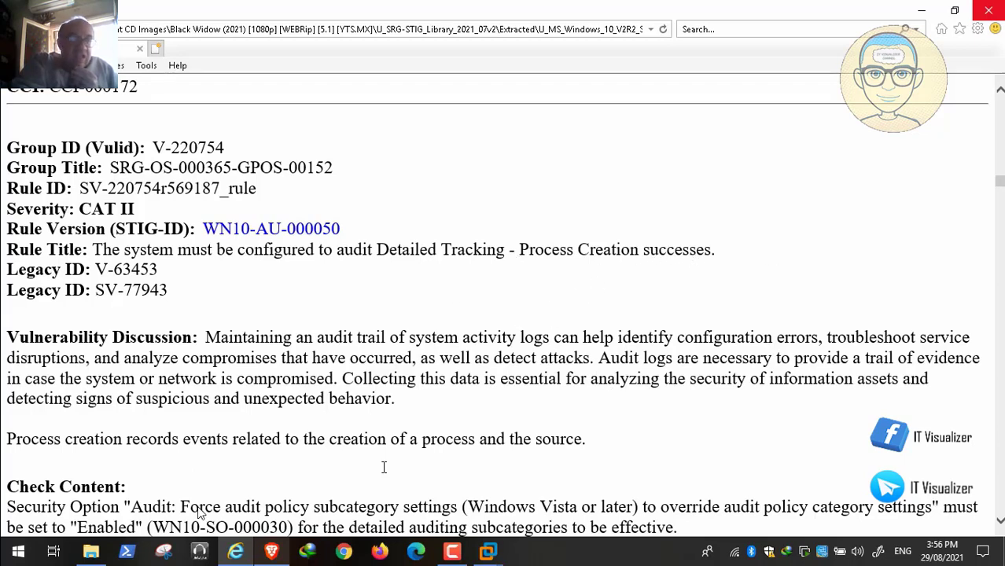
{"action": "mouse_move", "coordinate": [35, 542]}
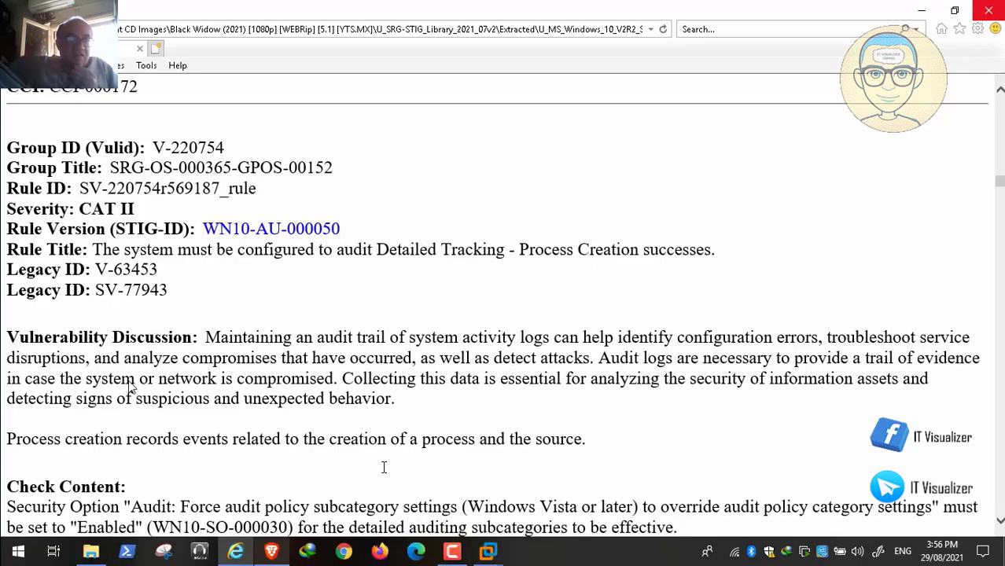
Step: Look back through rules WN10-AU-000045, WN10-AU-000040 and WN10-AU-000035 to compare their required audit events
{"action": "scroll", "coordinate": [130, 387], "scroll_direction": "up", "scroll_amount": 3}
{"action": "scroll", "coordinate": [130, 387], "scroll_direction": "up", "scroll_amount": 8}
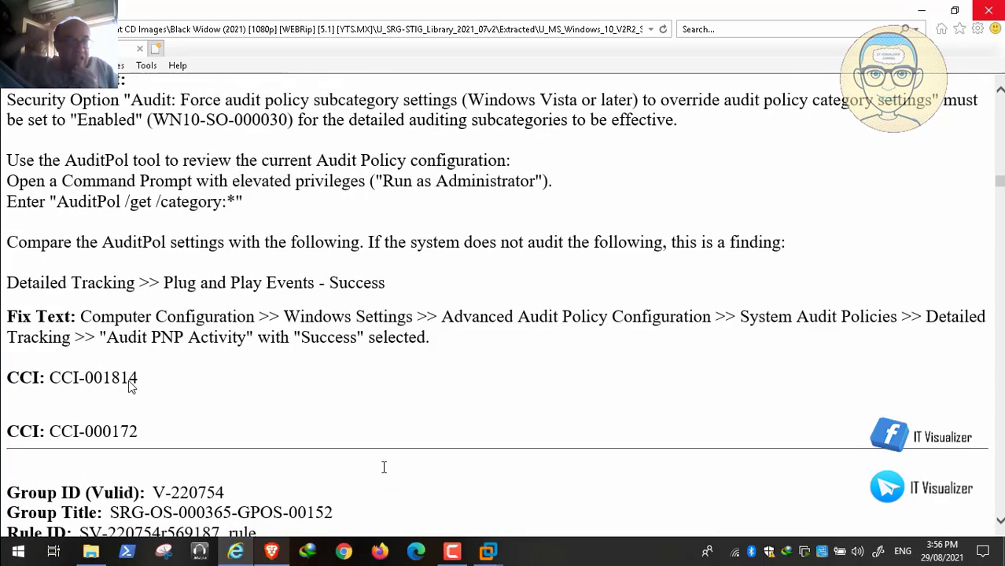
{"action": "scroll", "coordinate": [130, 387], "scroll_direction": "up", "scroll_amount": 2}
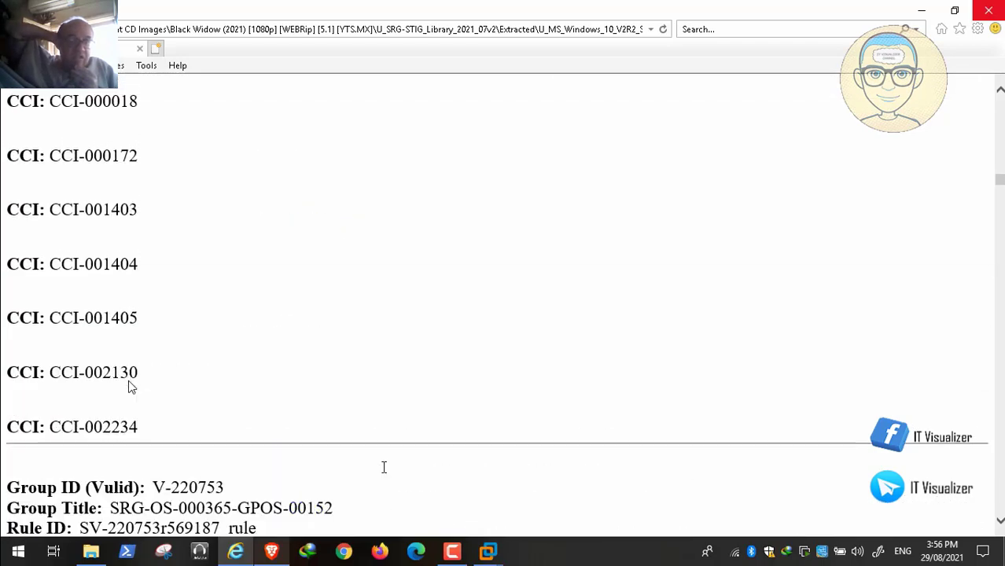
{"action": "scroll", "coordinate": [130, 387], "scroll_direction": "up", "scroll_amount": 7}
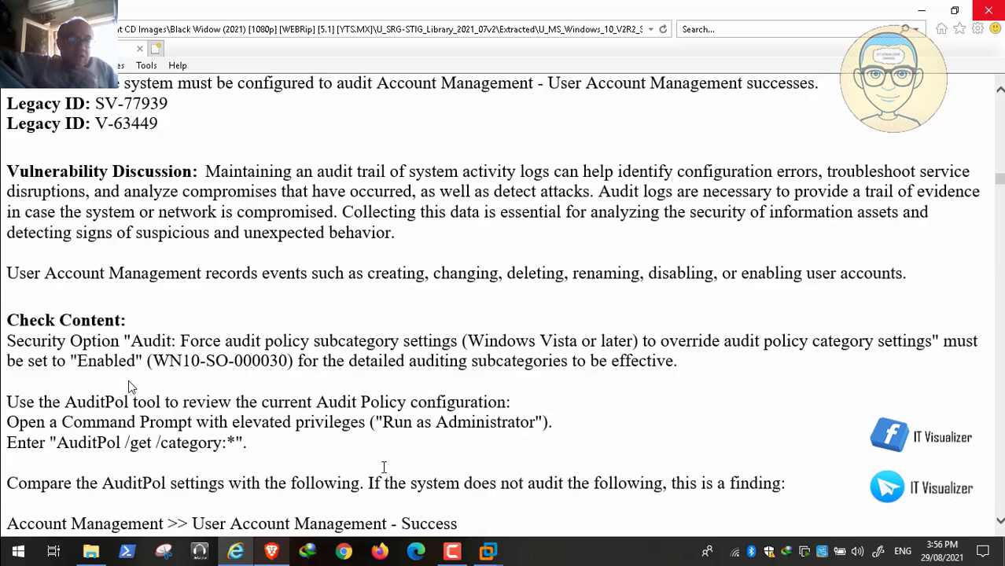
{"action": "scroll", "coordinate": [131, 387], "scroll_direction": "up", "scroll_amount": 2}
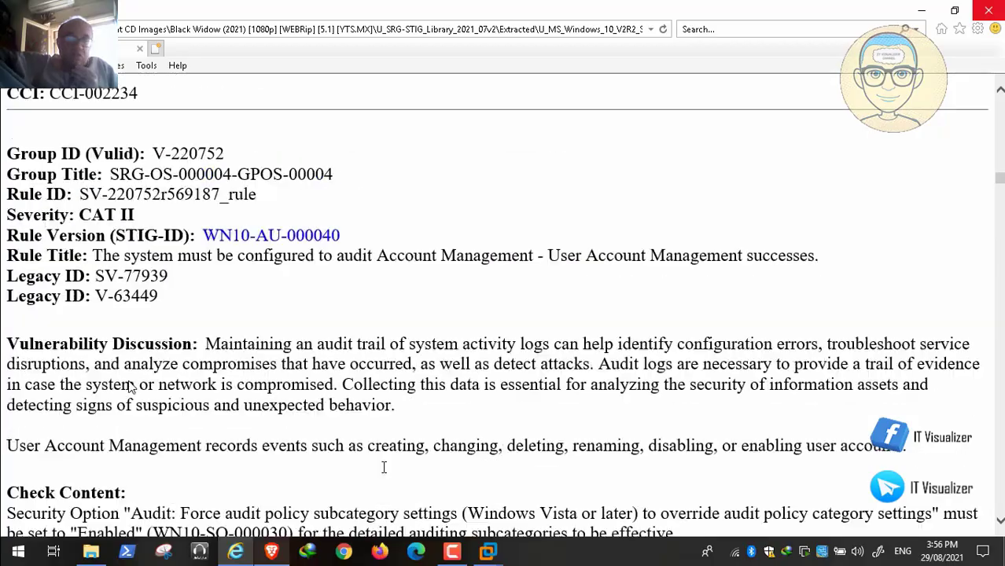
{"action": "scroll", "coordinate": [131, 387], "scroll_direction": "down", "scroll_amount": 7}
{"action": "scroll", "coordinate": [131, 387], "scroll_direction": "up", "scroll_amount": 3}
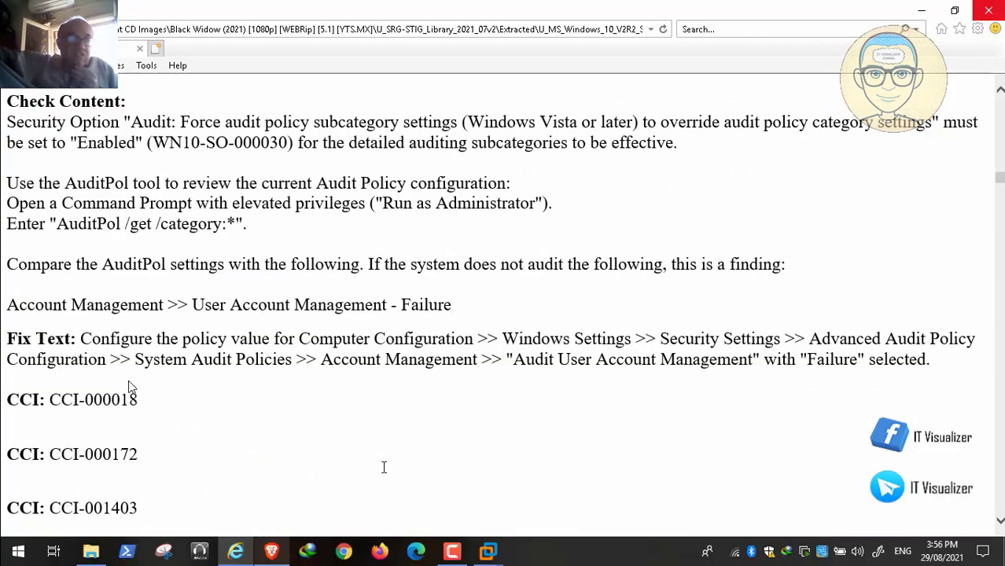
{"action": "scroll", "coordinate": [131, 386], "scroll_direction": "down", "scroll_amount": 15}
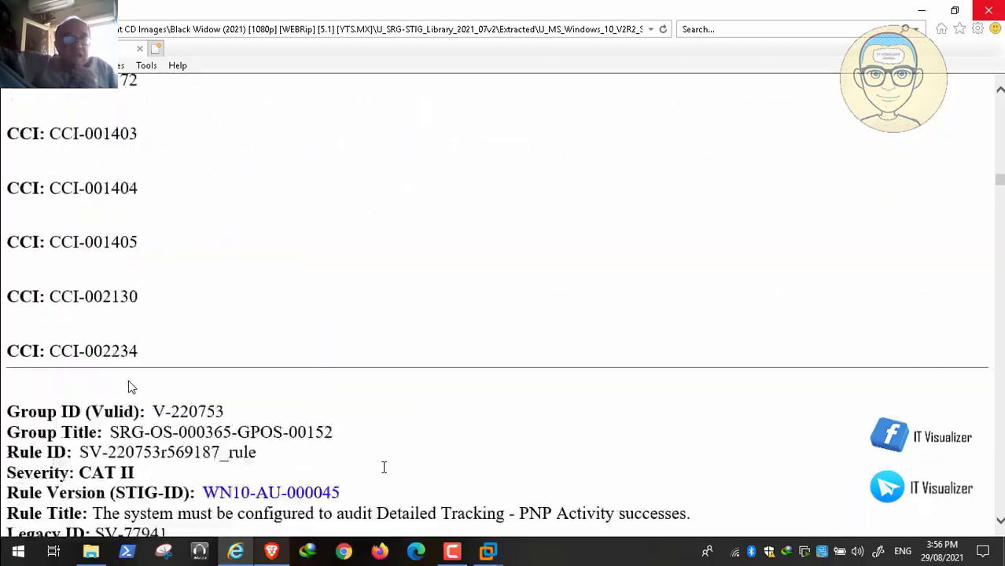
Step: Review the Check Content and Fix Text of rule WN10-AU-000050 on auditing Process Creation successes
{"action": "scroll", "coordinate": [130, 387], "scroll_direction": "down", "scroll_amount": 4}
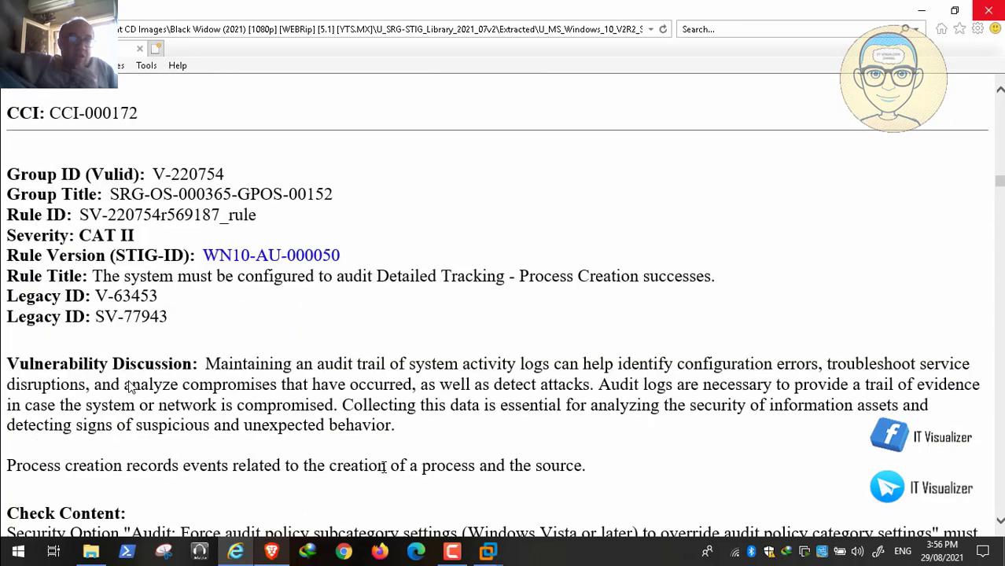
{"action": "scroll", "coordinate": [130, 386], "scroll_direction": "down", "scroll_amount": 3}
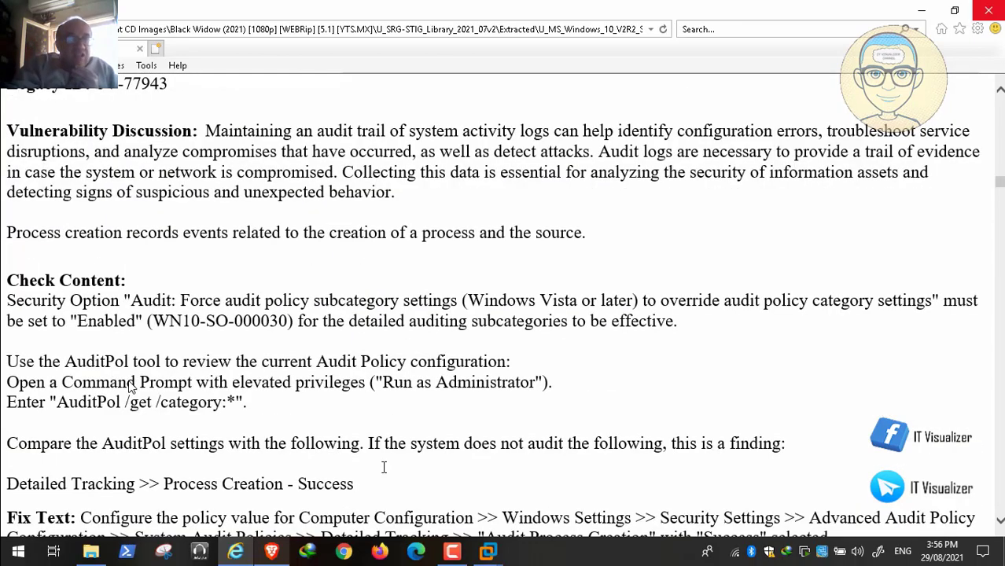
{"action": "scroll", "coordinate": [130, 387], "scroll_direction": "down", "scroll_amount": 1}
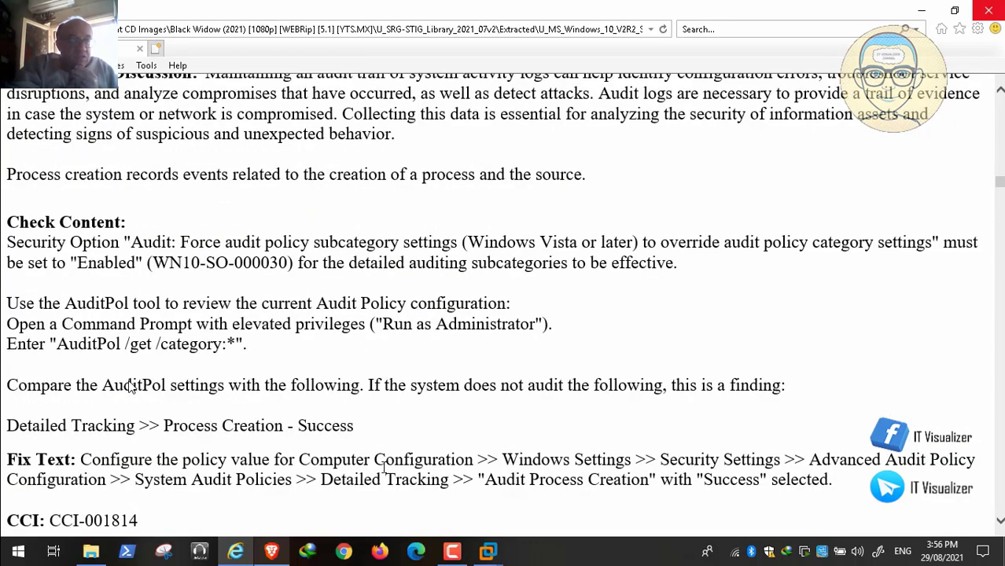
{"action": "scroll", "coordinate": [130, 387], "scroll_direction": "up", "scroll_amount": 1}
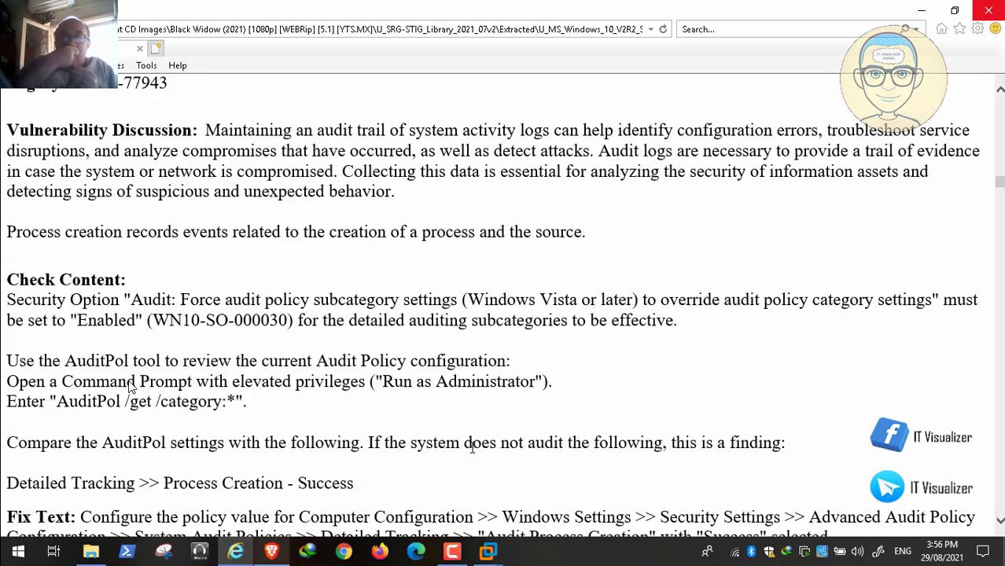
{"action": "scroll", "coordinate": [548, 483], "scroll_direction": "down", "scroll_amount": 2}
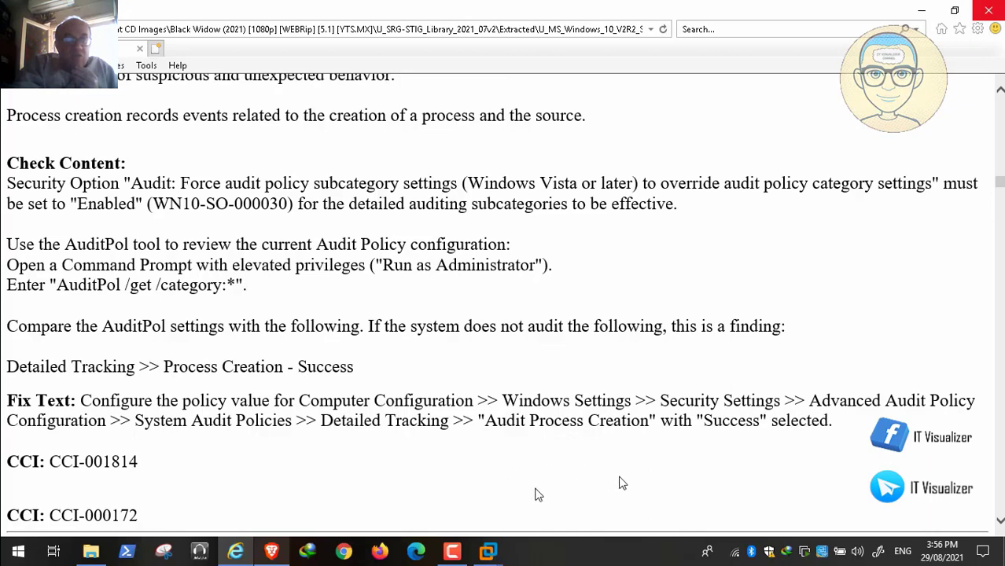
Step: Return to PAW, cancel the Audit PNP Activity properties, and open the Audit Process Creation properties under Detailed Tracking
{"action": "left_click", "coordinate": [488, 552]}
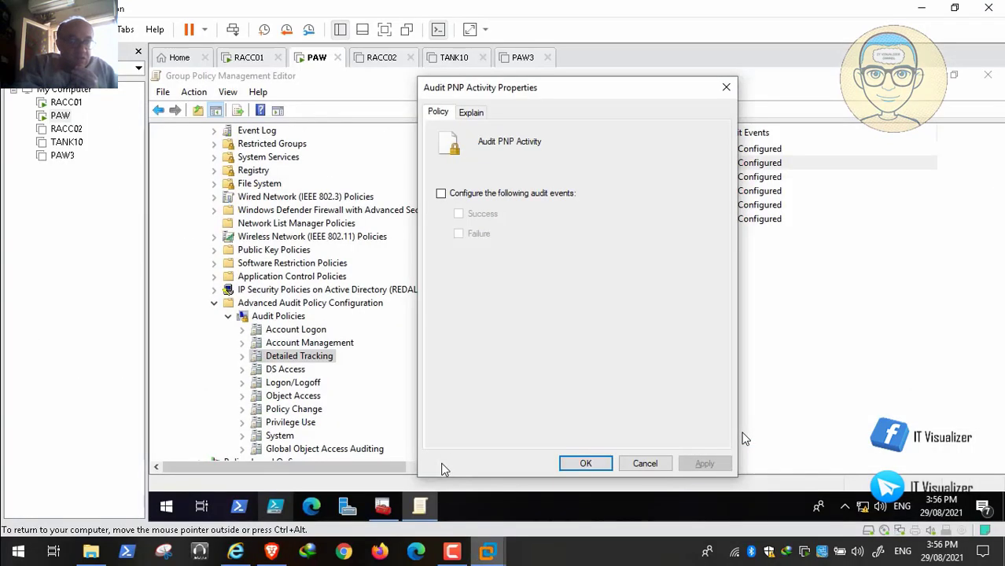
{"action": "left_click", "coordinate": [471, 429]}
{"action": "left_click", "coordinate": [644, 463]}
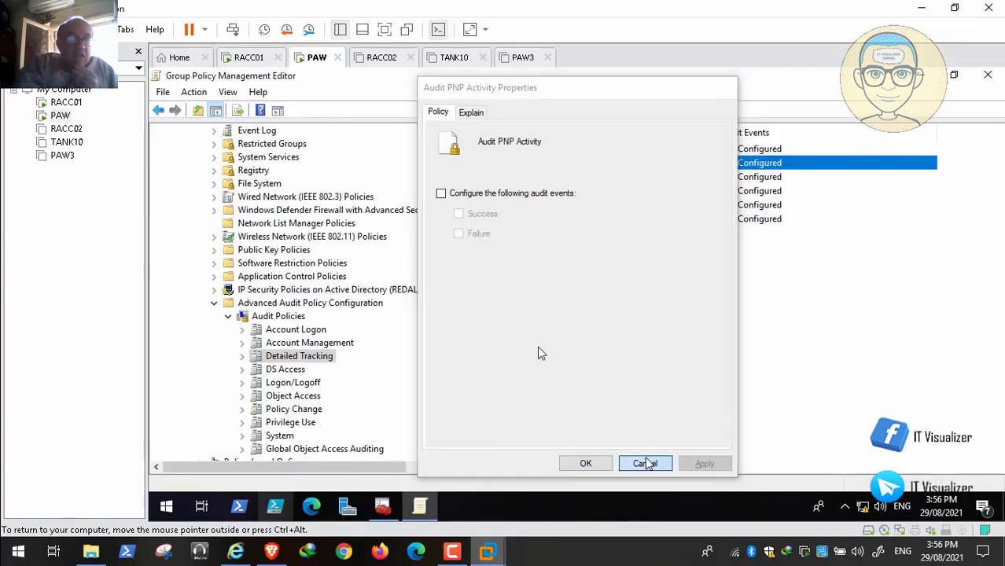
{"action": "left_click", "coordinate": [566, 177]}
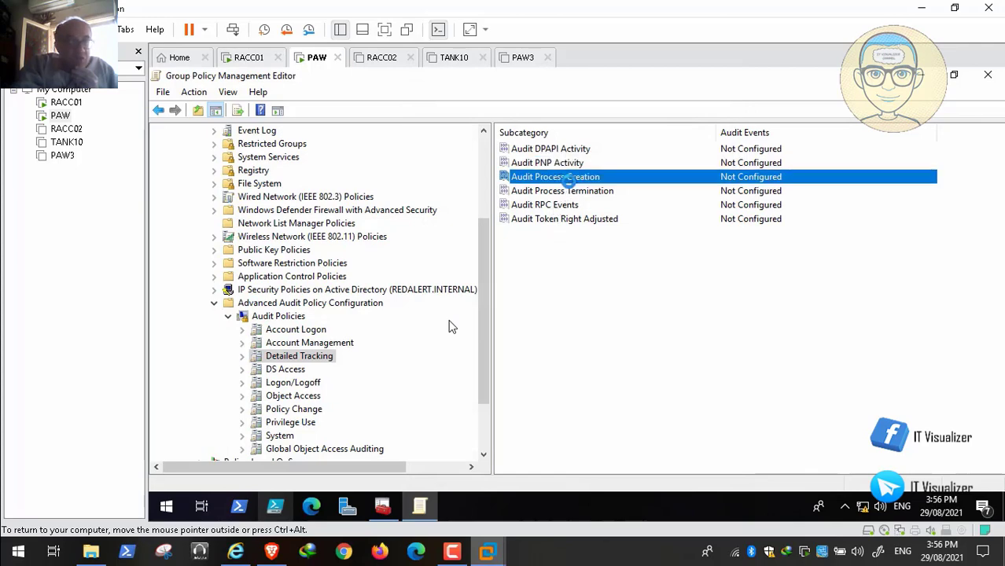
{"action": "double_click", "coordinate": [582, 179]}
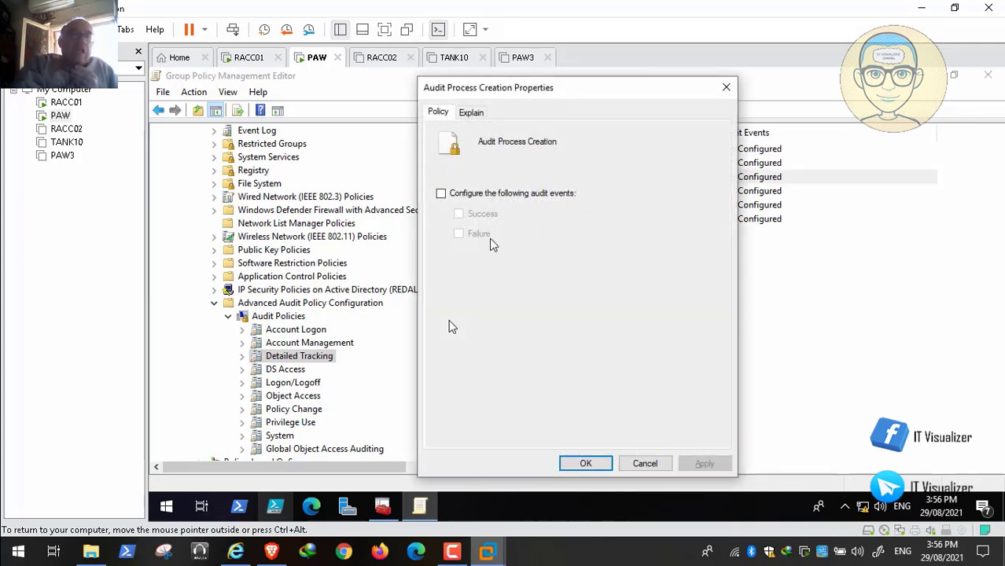
Step: Switch to the STIG document and read rule WN10-AU-000054 on auditing Account Lockout failures, including its Check Content
{"action": "left_click", "coordinate": [235, 552]}
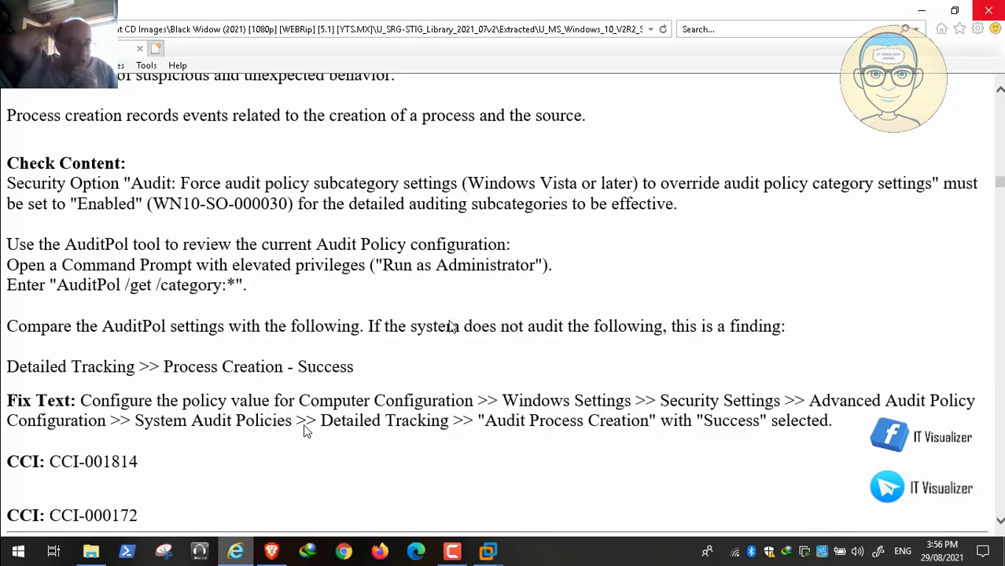
{"action": "scroll", "coordinate": [452, 327], "scroll_direction": "down", "scroll_amount": 5}
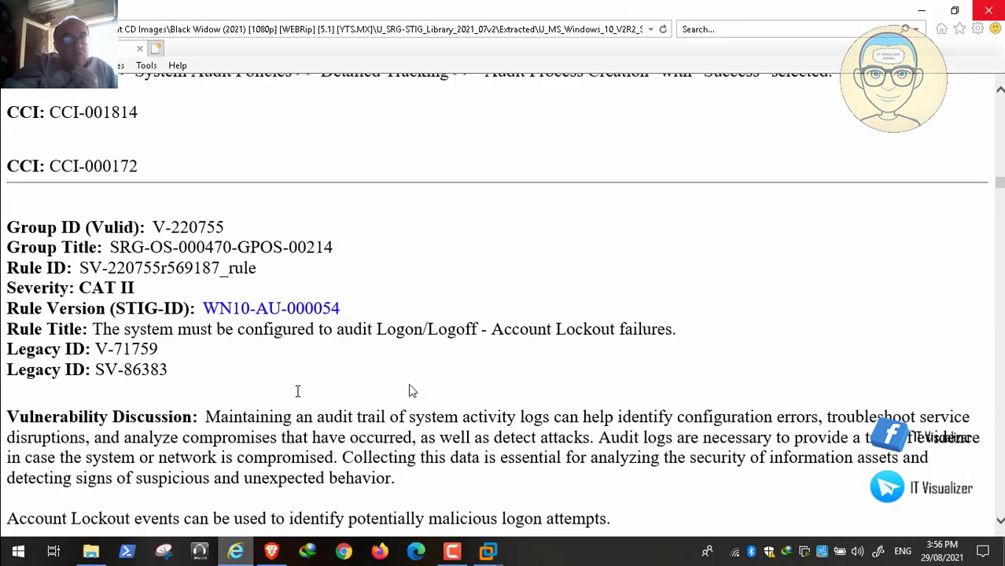
{"action": "mouse_move", "coordinate": [98, 530]}
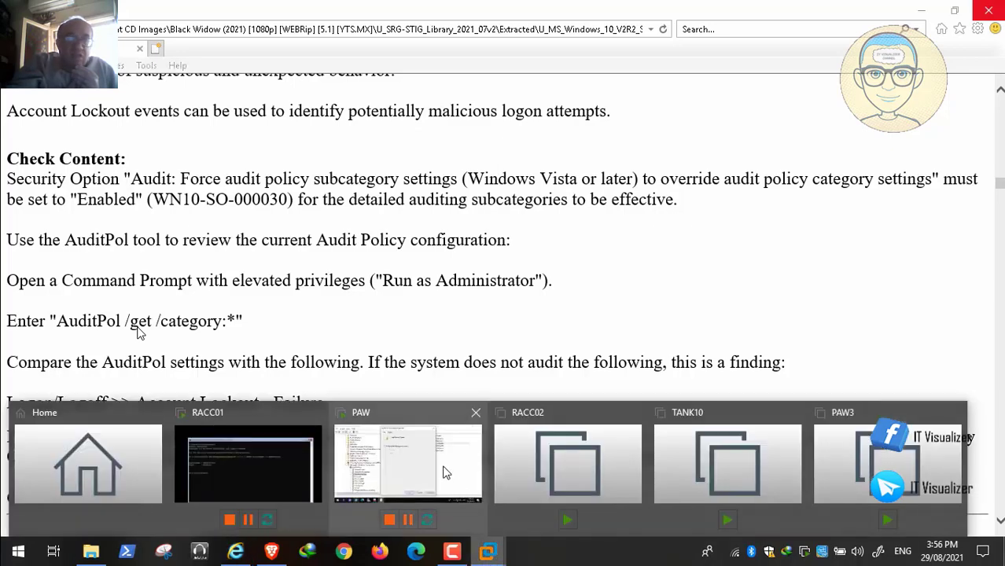
Step: Return to PAW, cancel the Audit Process Creation properties, and display the Logon/Logoff audit subcategories
{"action": "left_click", "coordinate": [445, 472]}
{"action": "left_click", "coordinate": [646, 462]}
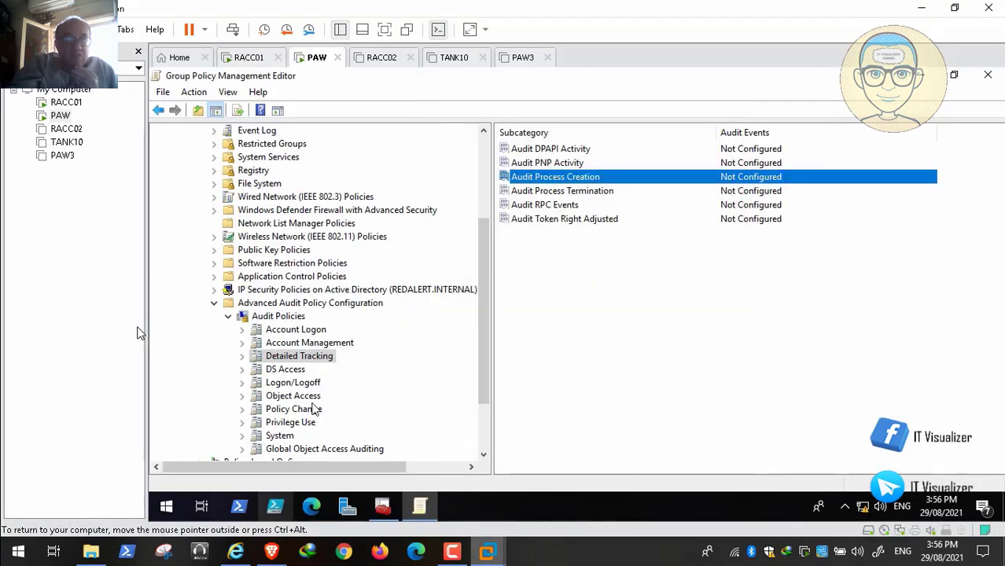
{"action": "left_click", "coordinate": [303, 384]}
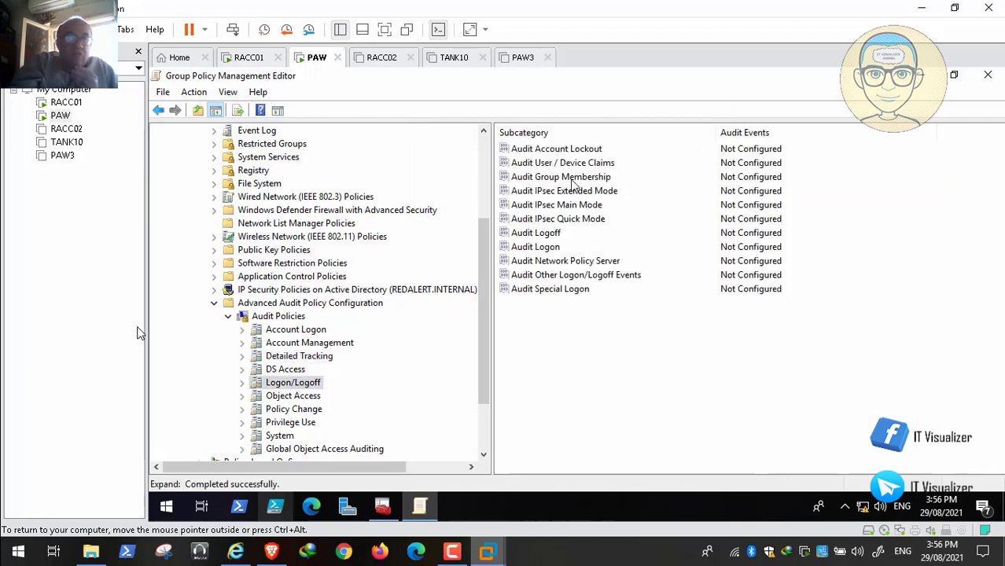
{"action": "left_click", "coordinate": [566, 238]}
Step: Recheck the WN10-AU-000054 Fix Text in the STIG document, and open the Audit Account Lockout properties on PAW
{"action": "left_click", "coordinate": [236, 551]}
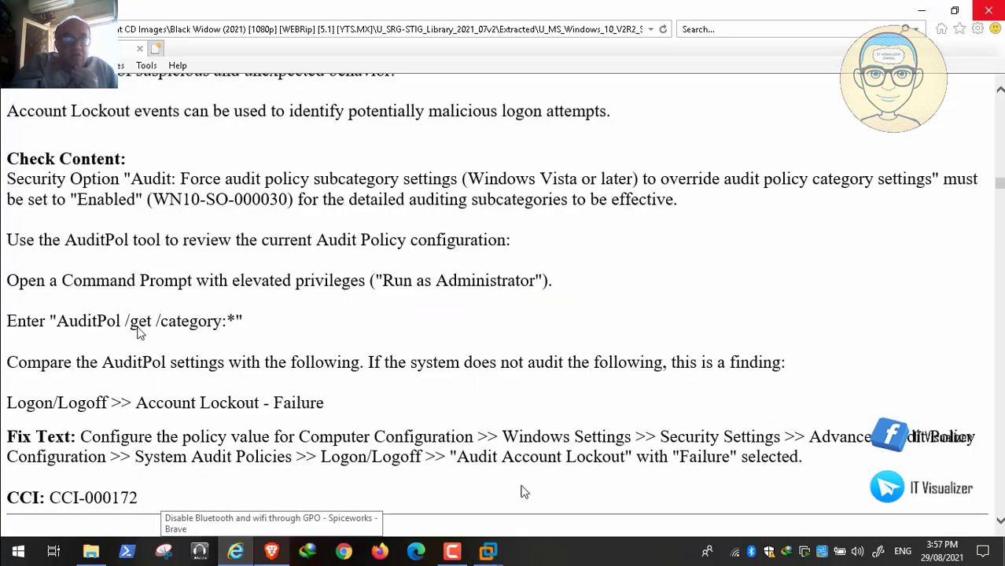
{"action": "left_click", "coordinate": [496, 548]}
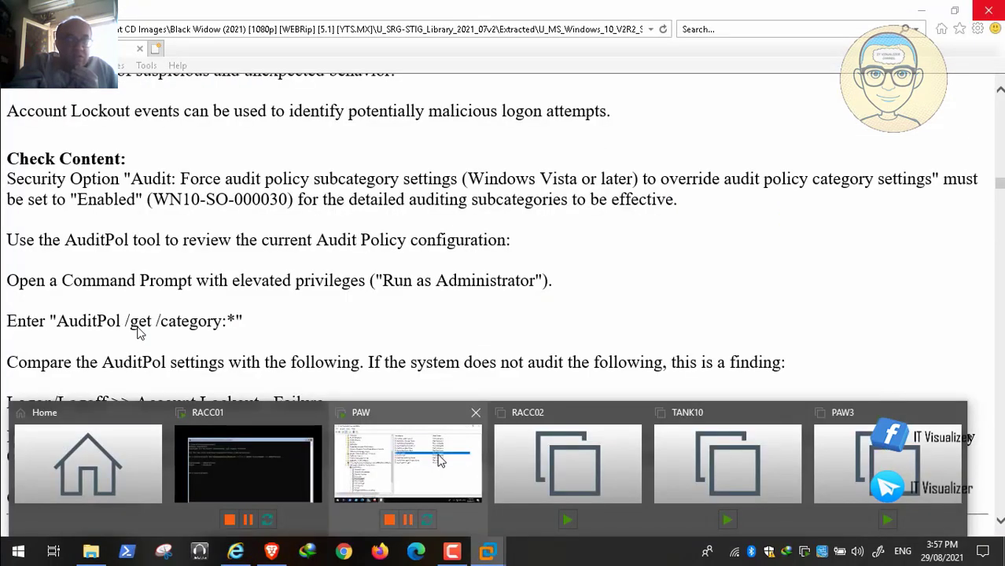
{"action": "left_click", "coordinate": [438, 459]}
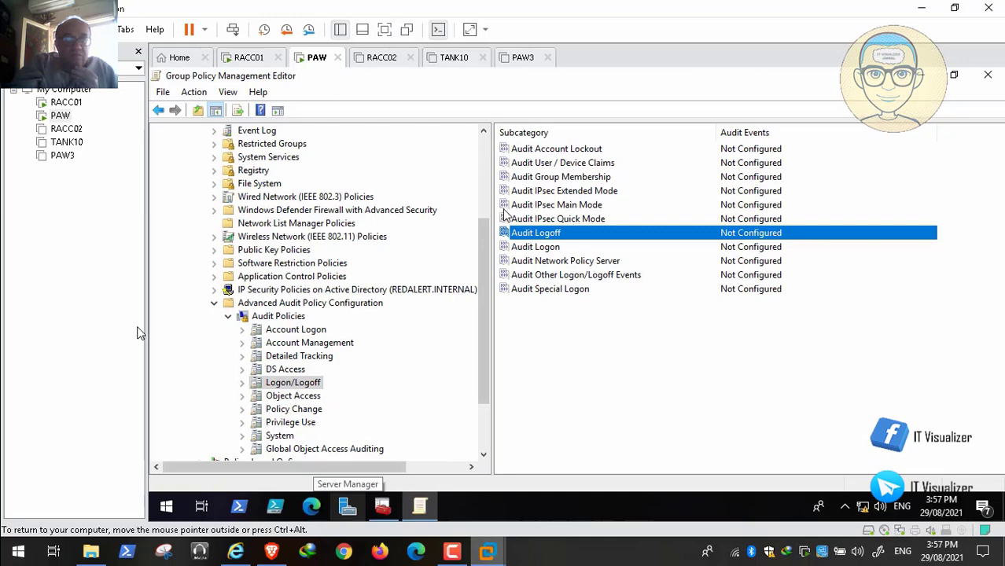
{"action": "left_click", "coordinate": [591, 148]}
{"action": "double_click", "coordinate": [591, 149]}
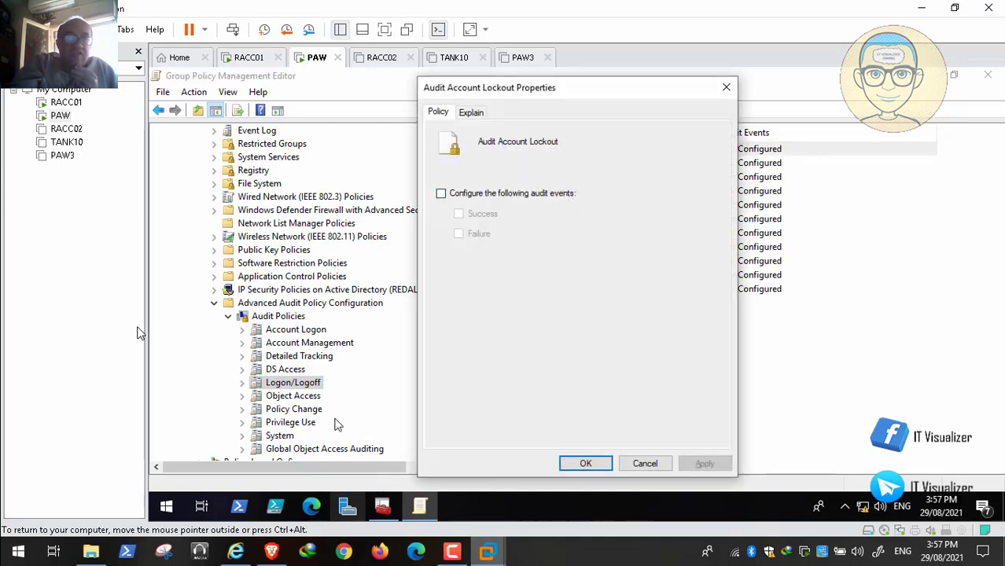
Step: In the STIG document, highlight the Account Lockout explanation and read rule WN10-AU-000060 on auditing Group Membership successes
{"action": "left_click", "coordinate": [235, 551]}
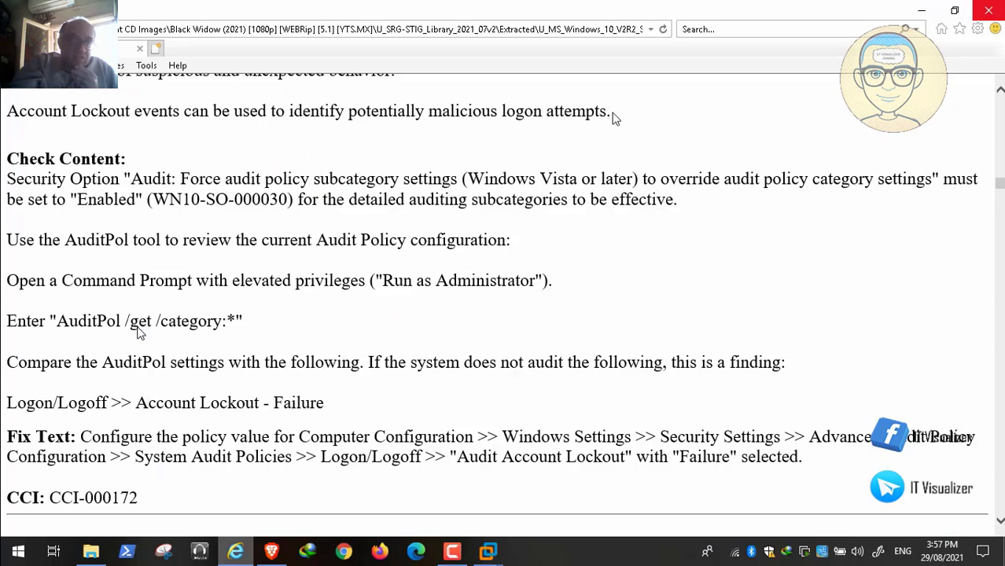
{"action": "left_click_drag", "start_coordinate": [617, 118], "coordinate": [502, 112]}
{"action": "left_click_drag", "start_coordinate": [389, 113], "coordinate": [41, 122]}
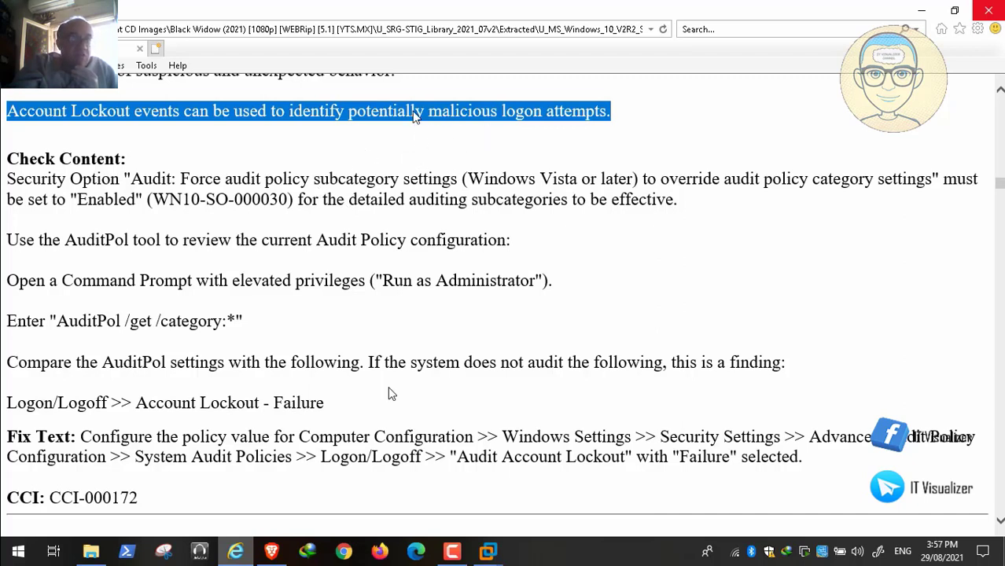
{"action": "mouse_move", "coordinate": [3, 554]}
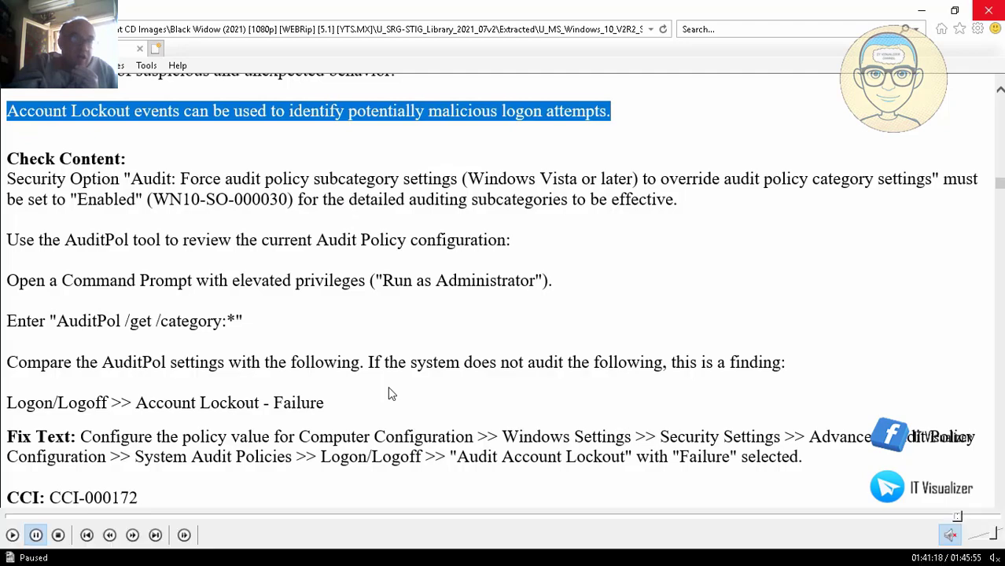
{"action": "left_click", "coordinate": [12, 534]}
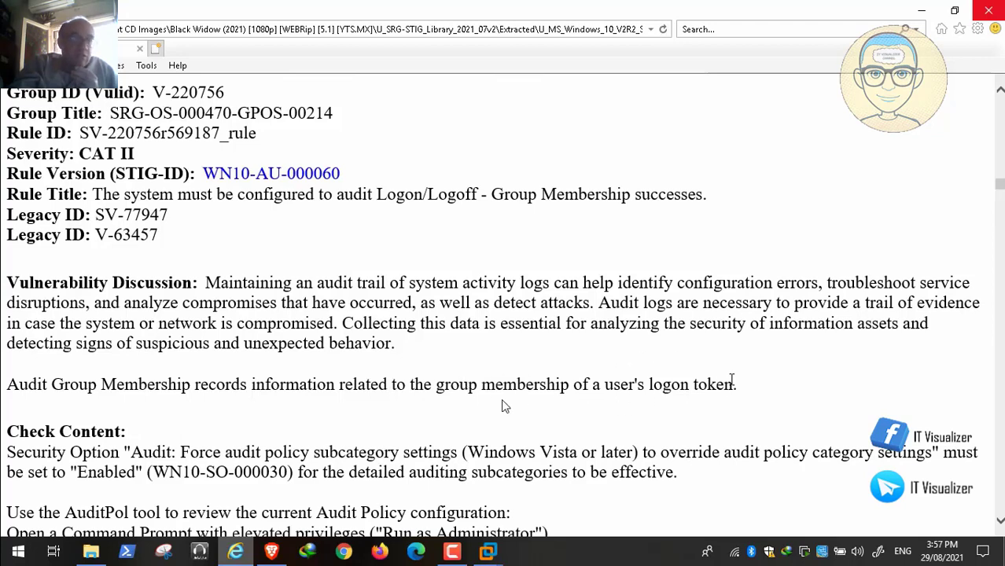
{"action": "mouse_move", "coordinate": [75, 514]}
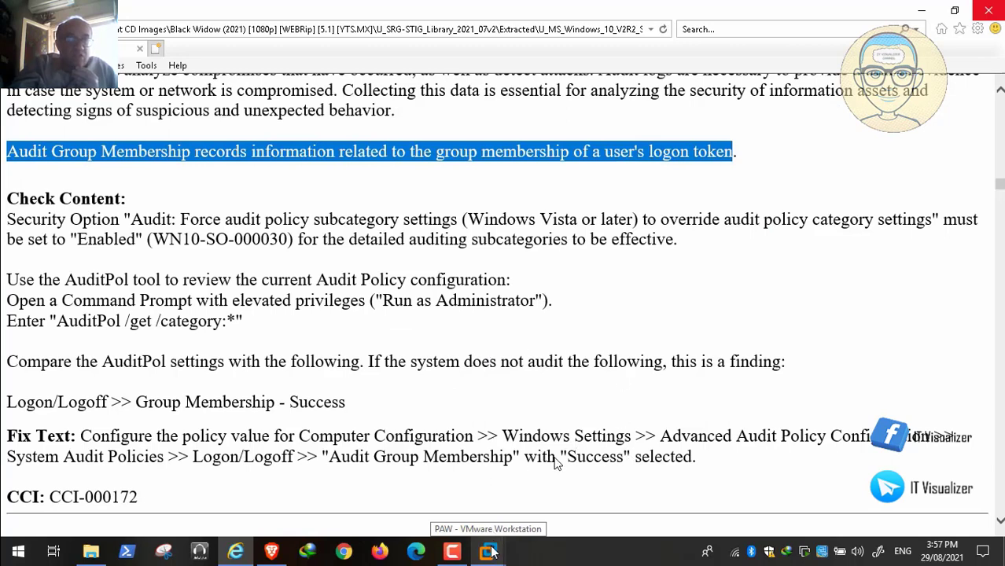
Step: Return to PAW, cancel the Audit Account Lockout properties, and open the Audit Group Membership properties under Logon/Logoff
{"action": "mouse_move", "coordinate": [489, 551]}
{"action": "left_click", "coordinate": [459, 462]}
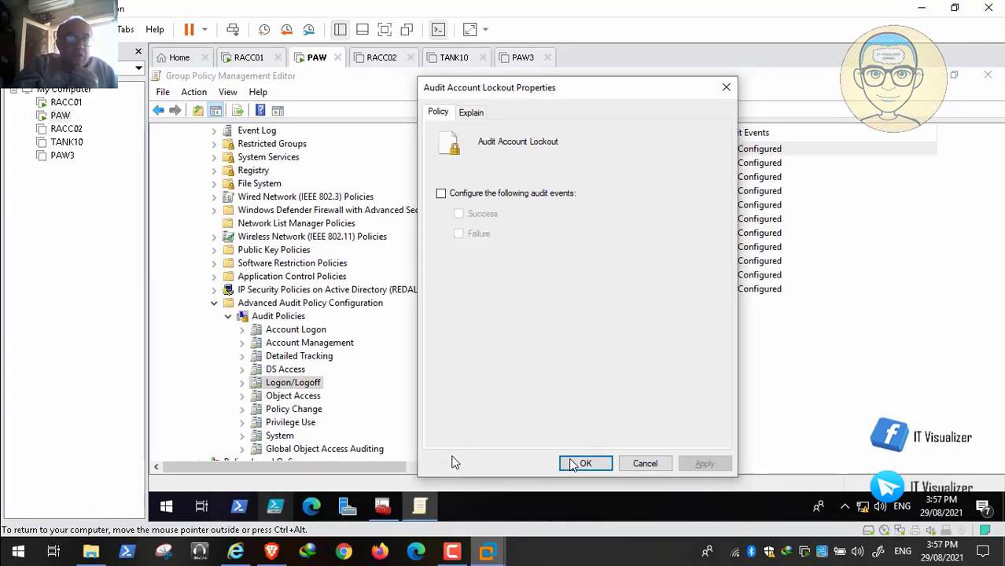
{"action": "left_click", "coordinate": [645, 464]}
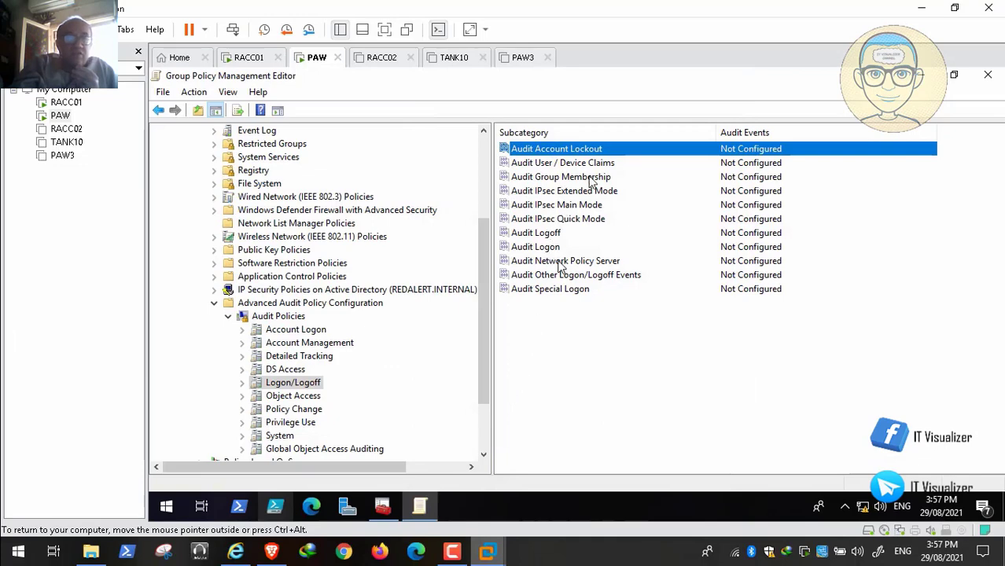
{"action": "double_click", "coordinate": [591, 178]}
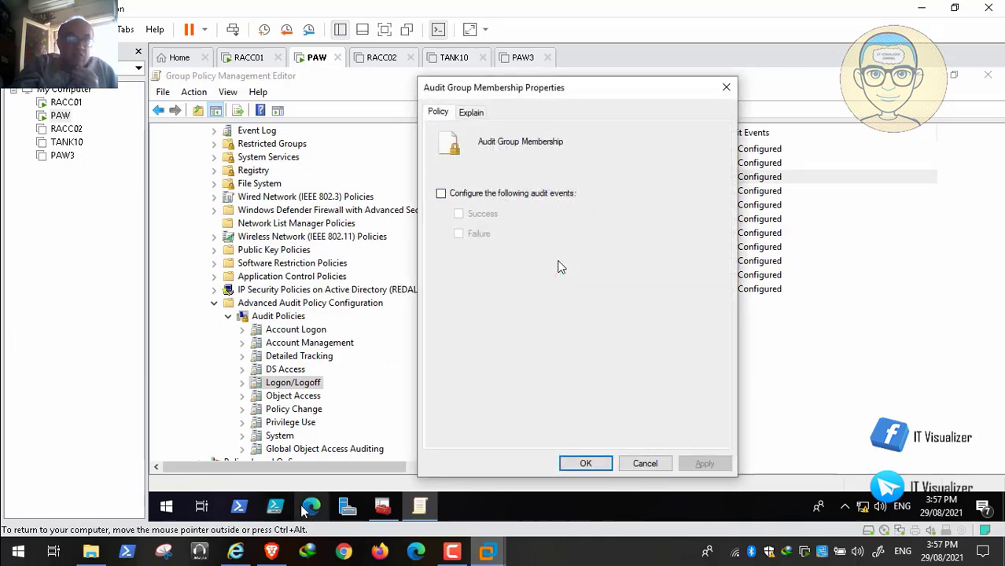
Step: Switch to the STIG document and read the Vulnerability Discussion and Fix Text of rule WN10-AU-000065 on auditing Logoff successes
{"action": "left_click", "coordinate": [235, 471]}
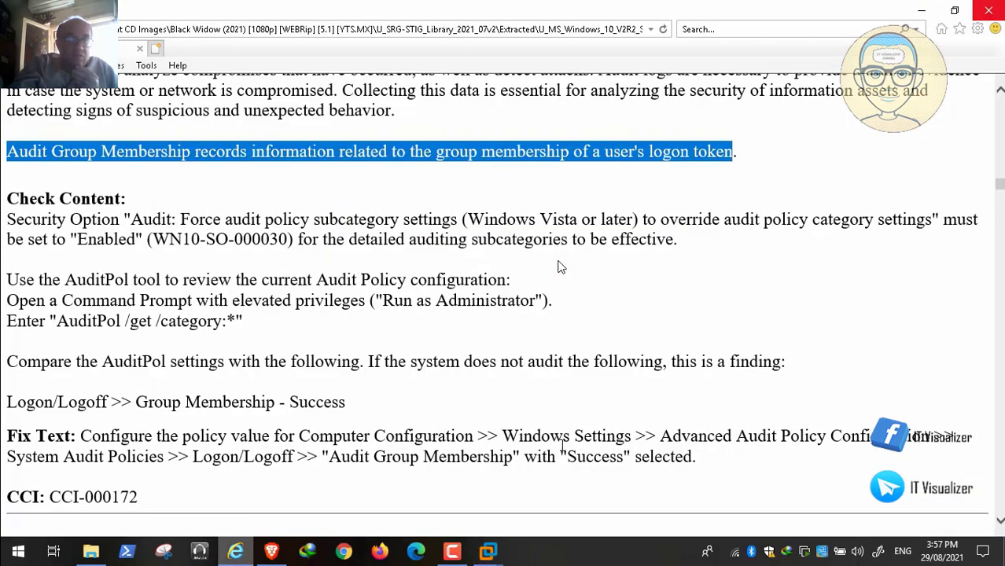
{"action": "scroll", "coordinate": [559, 267], "scroll_direction": "down", "scroll_amount": 5}
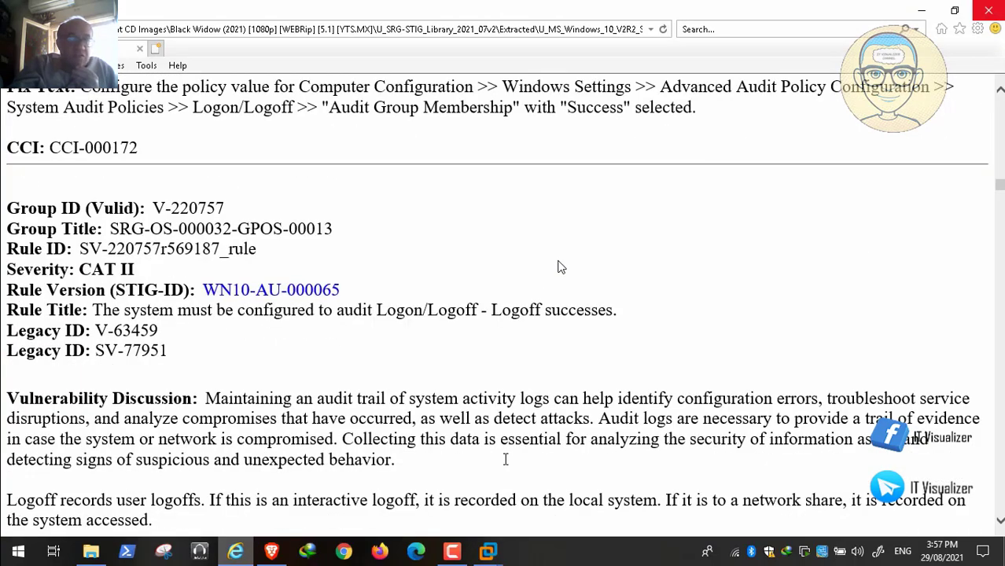
{"action": "scroll", "coordinate": [558, 267], "scroll_direction": "down", "scroll_amount": 2}
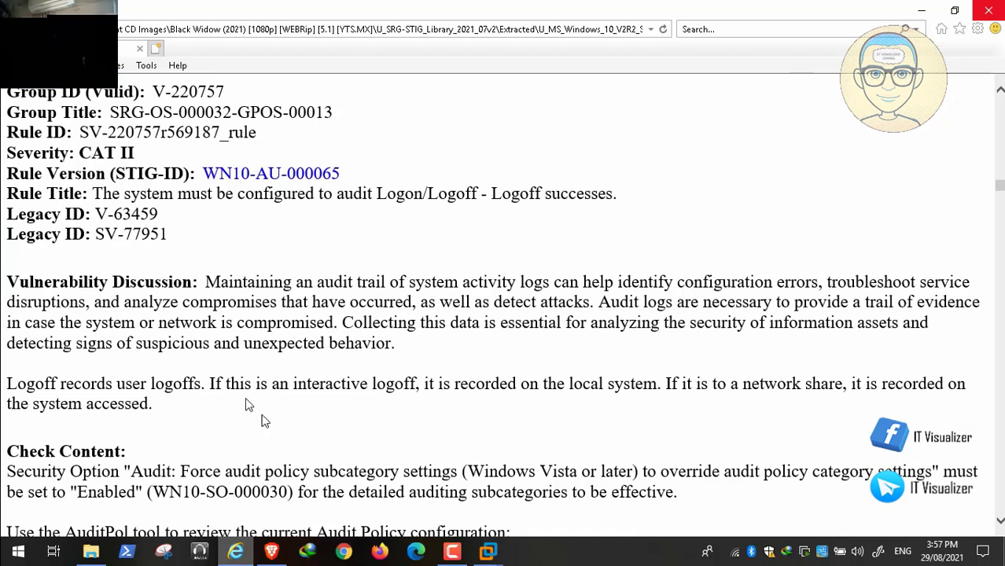
{"action": "mouse_move", "coordinate": [39, 534]}
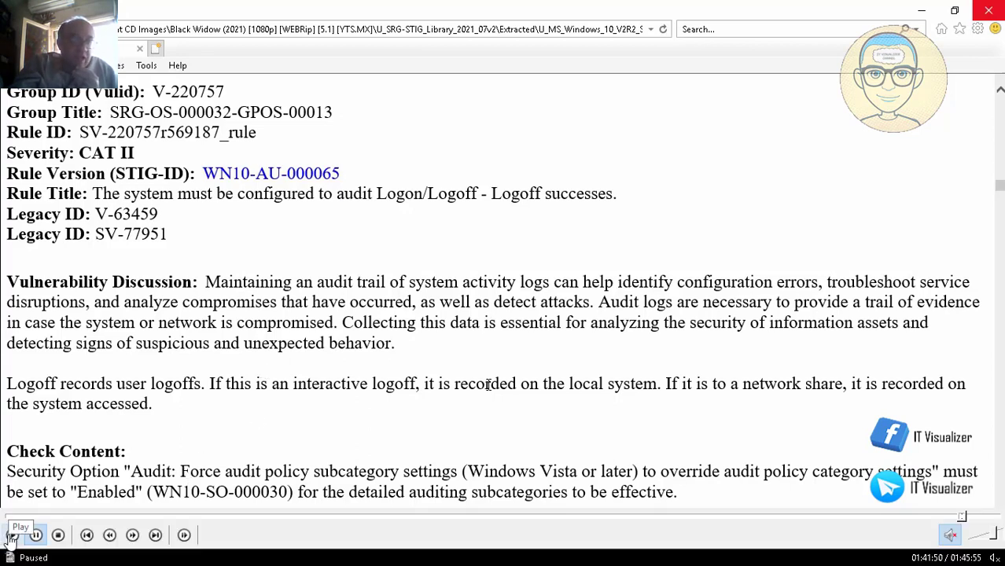
{"action": "left_click", "coordinate": [11, 536]}
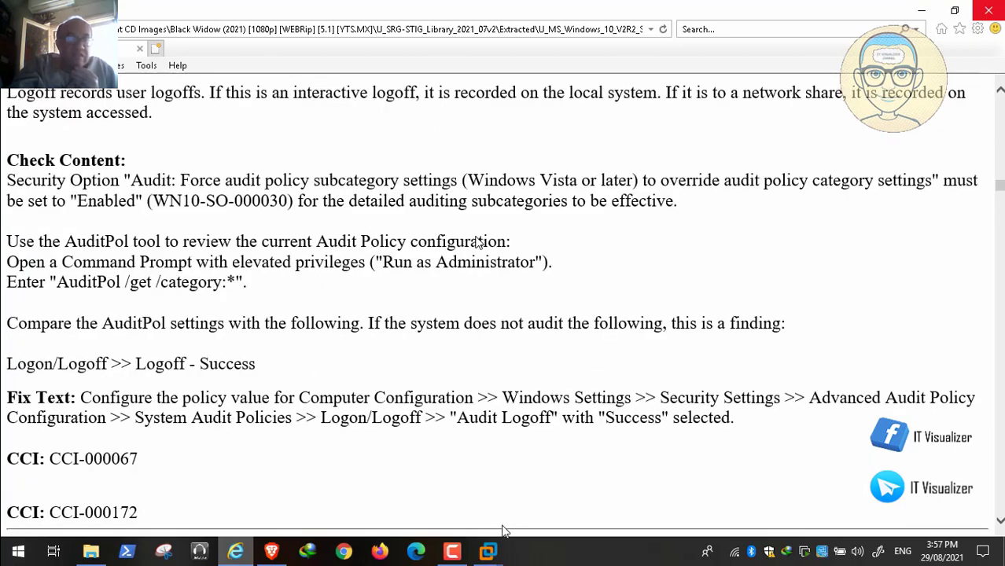
Step: Return to PAW, cancel the Audit Group Membership properties, and open the Audit Logoff properties under Logon/Logoff
{"action": "mouse_move", "coordinate": [494, 554]}
{"action": "left_click", "coordinate": [441, 462]}
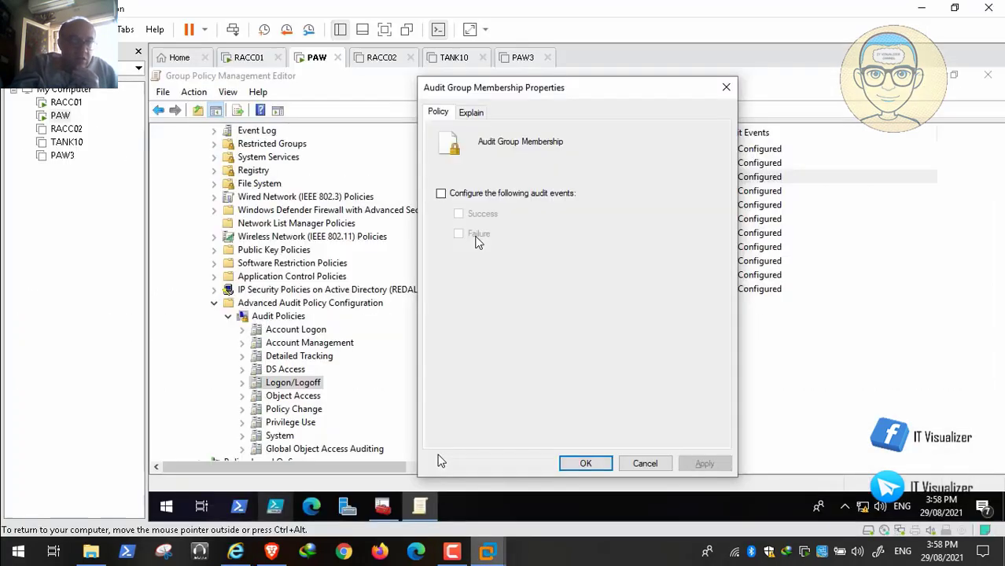
{"action": "left_click", "coordinate": [642, 463]}
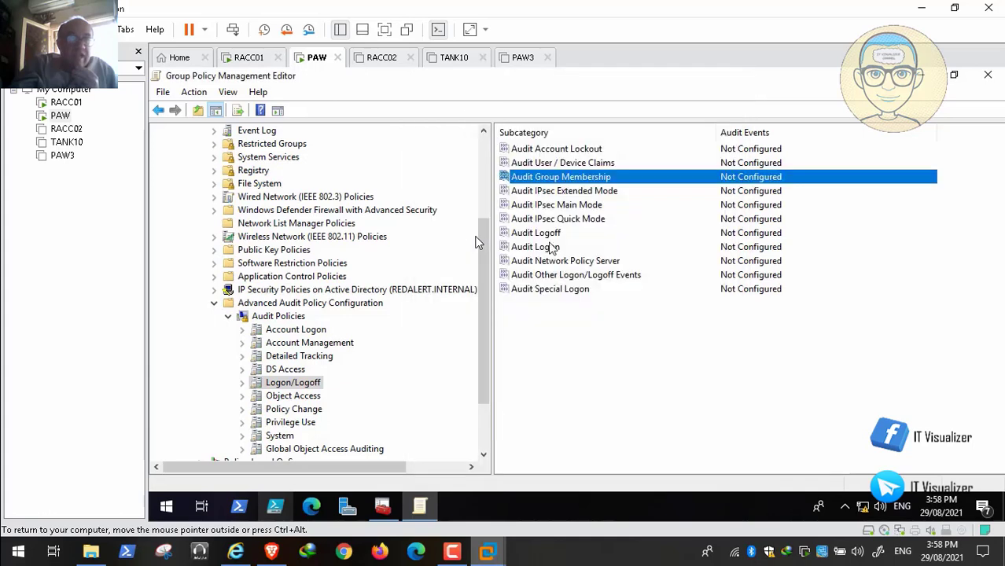
{"action": "left_click", "coordinate": [554, 247]}
{"action": "double_click", "coordinate": [569, 233]}
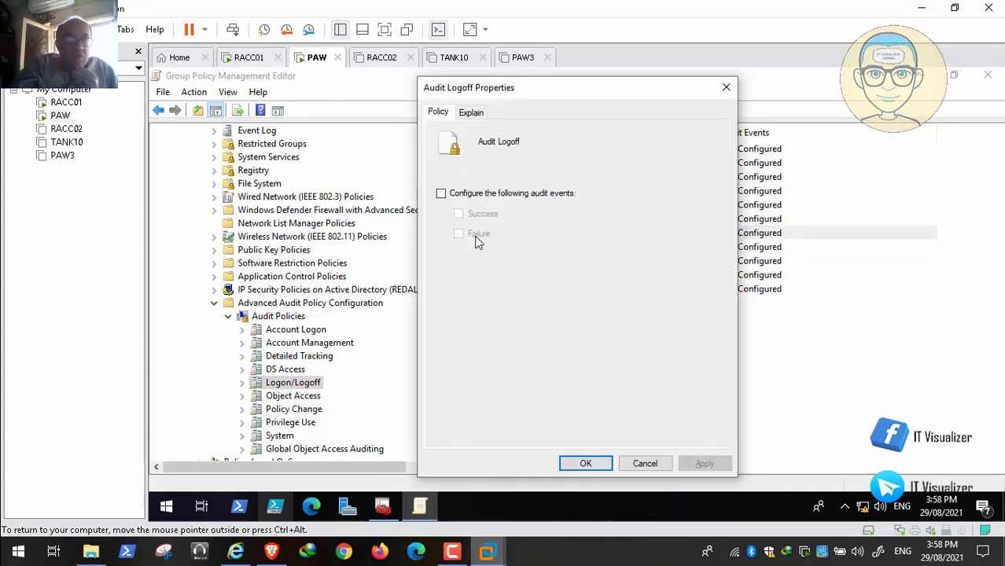
Step: Switch to the STIG document and read the discussion, Check Content and Fix Text of rule WN10-AU-000070 on auditing Logon failures
{"action": "left_click", "coordinate": [232, 554]}
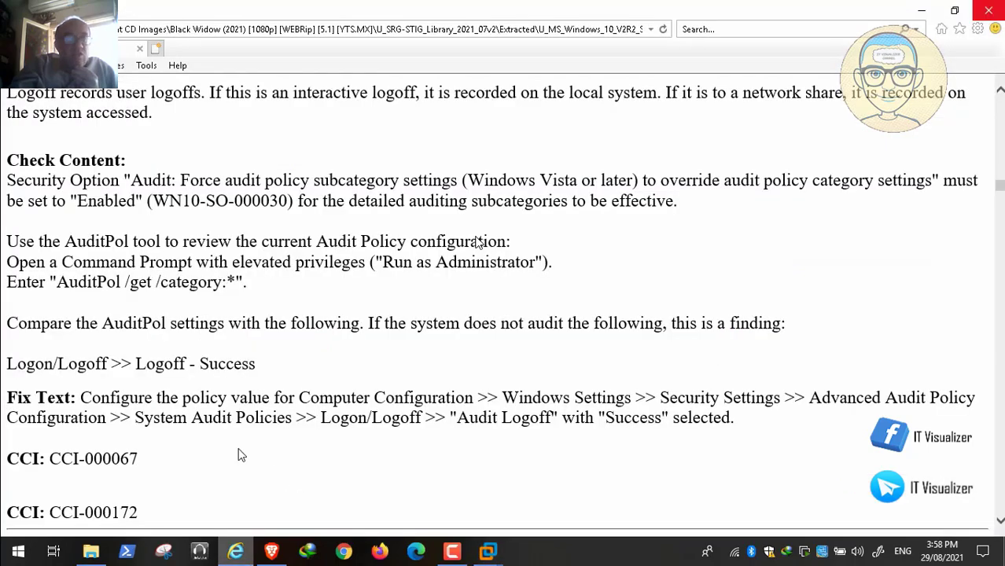
{"action": "scroll", "coordinate": [477, 243], "scroll_direction": "down", "scroll_amount": 5}
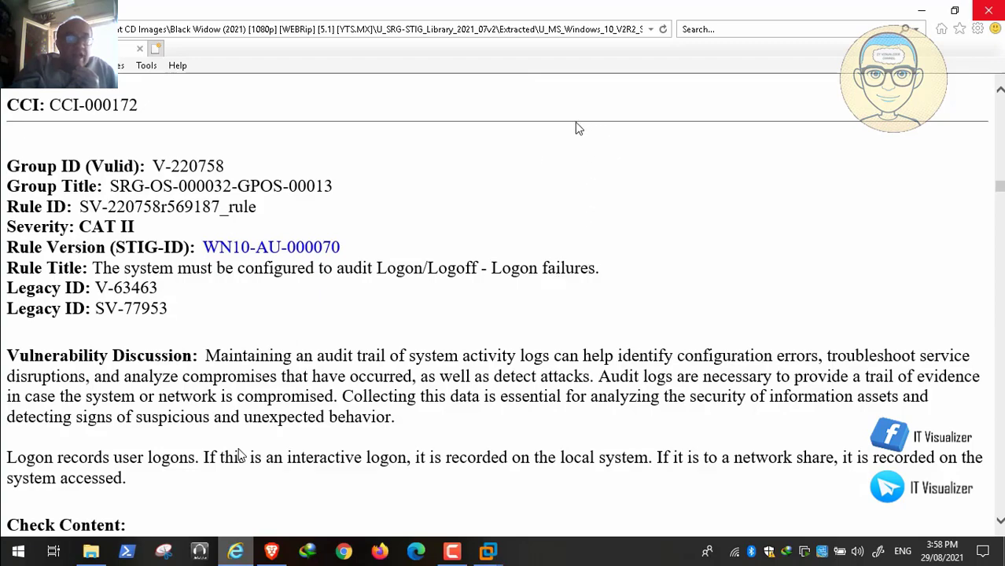
{"action": "scroll", "coordinate": [573, 243], "scroll_direction": "down", "scroll_amount": 2}
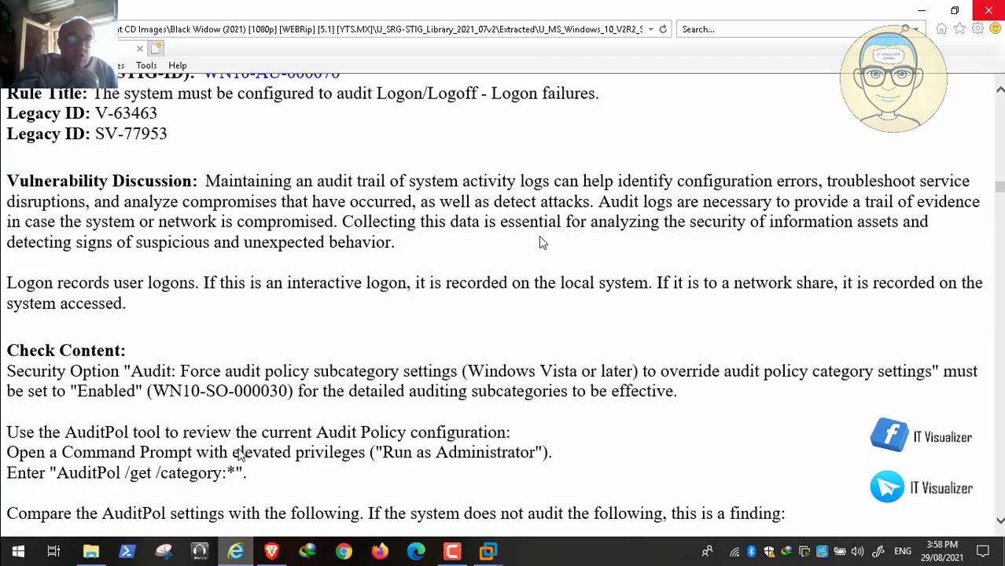
{"action": "scroll", "coordinate": [539, 240], "scroll_direction": "down", "scroll_amount": 2}
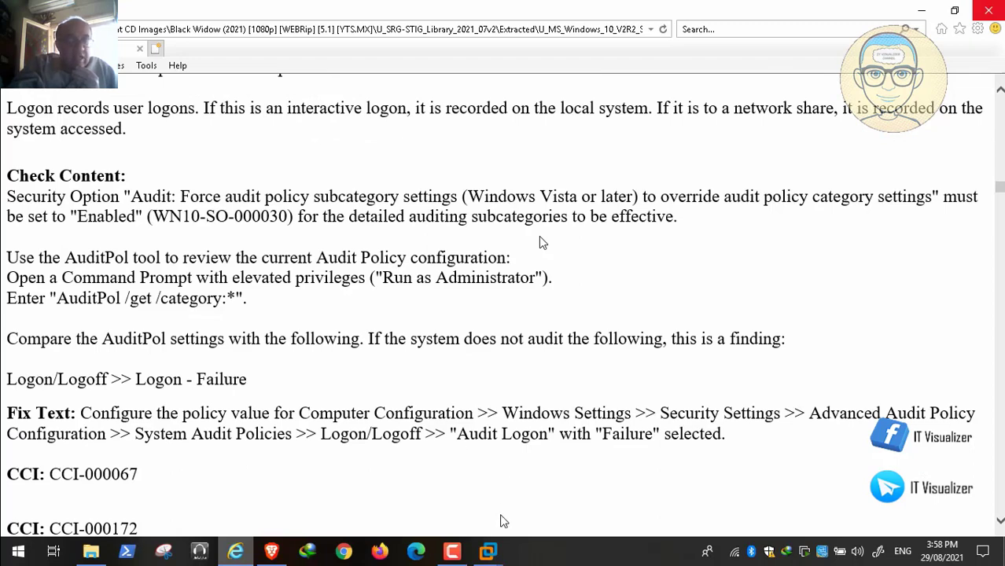
Step: Return to PAW, cancel the Audit Logoff properties, and inspect the event options in the Audit Logon properties without saving them
{"action": "left_click", "coordinate": [495, 544]}
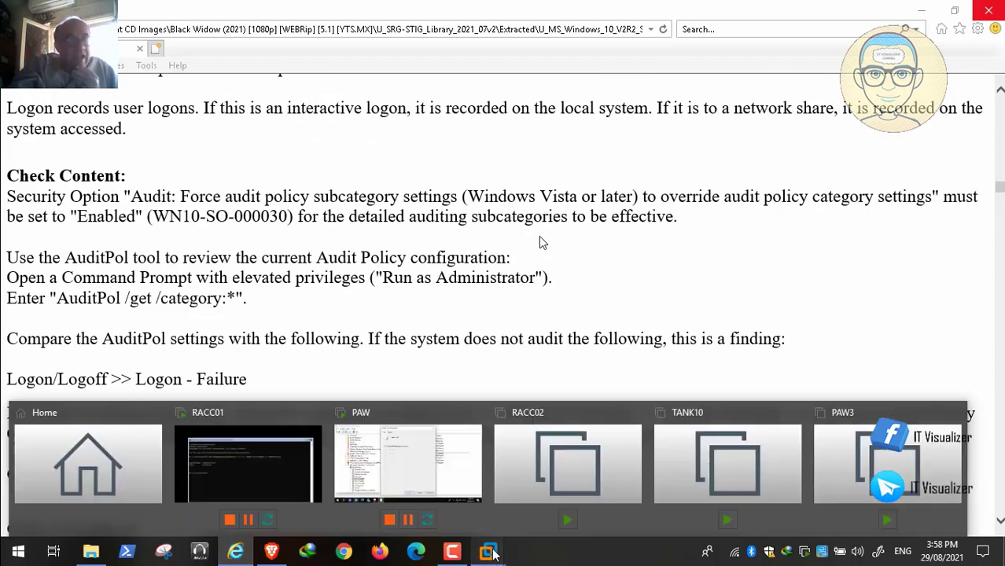
{"action": "left_click", "coordinate": [432, 469]}
{"action": "left_click", "coordinate": [640, 463]}
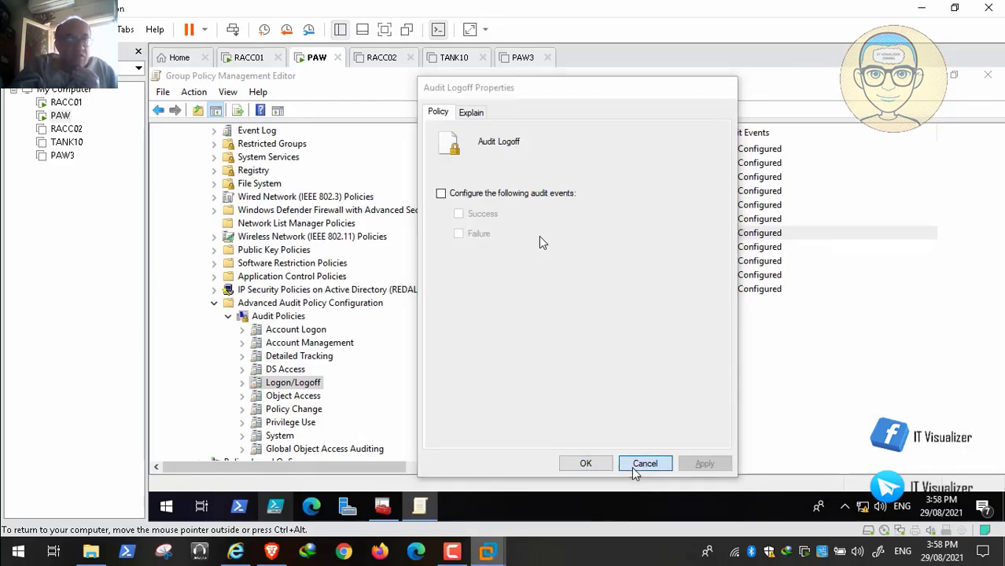
{"action": "double_click", "coordinate": [550, 247]}
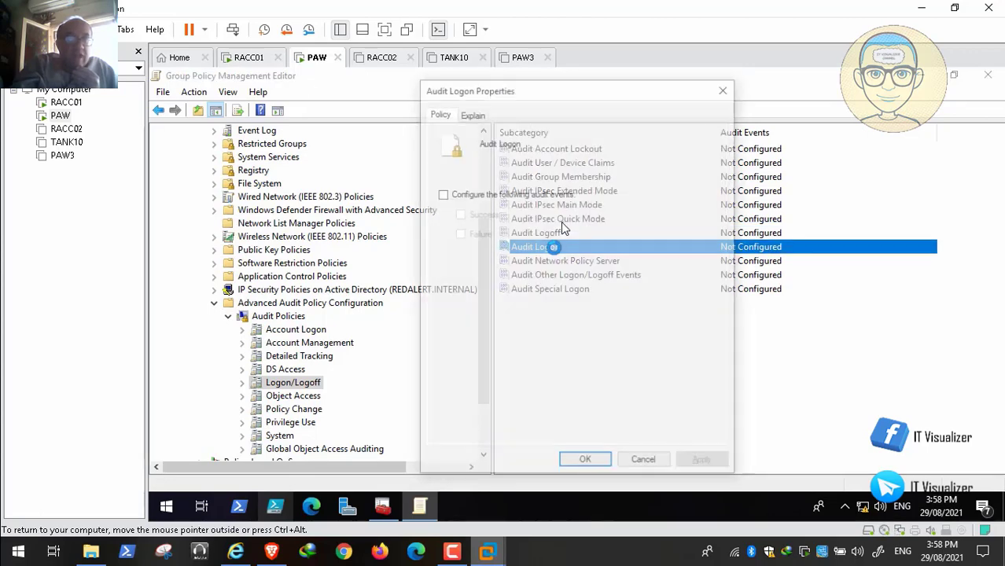
{"action": "left_click", "coordinate": [440, 194]}
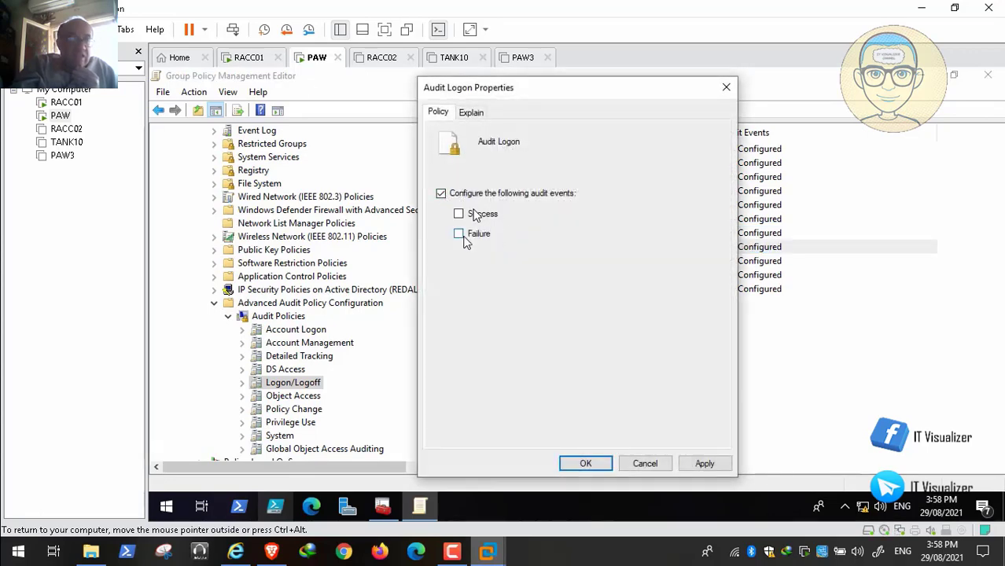
{"action": "left_click", "coordinate": [644, 463]}
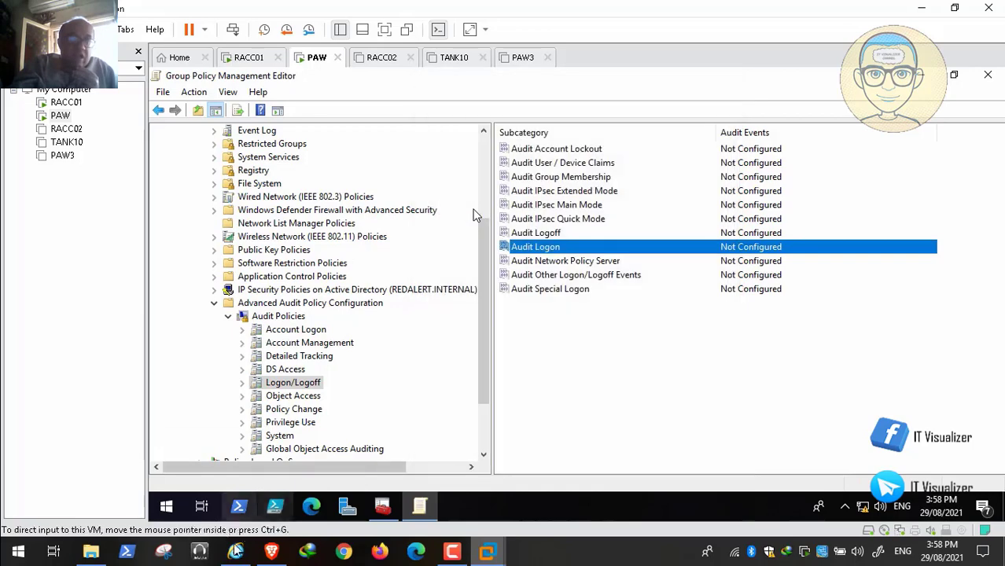
Step: Switch to the STIG document and read the discussion, Check Content and Fix Text of rule WN10-AU-000075 on auditing Logon successes
{"action": "left_click", "coordinate": [234, 554]}
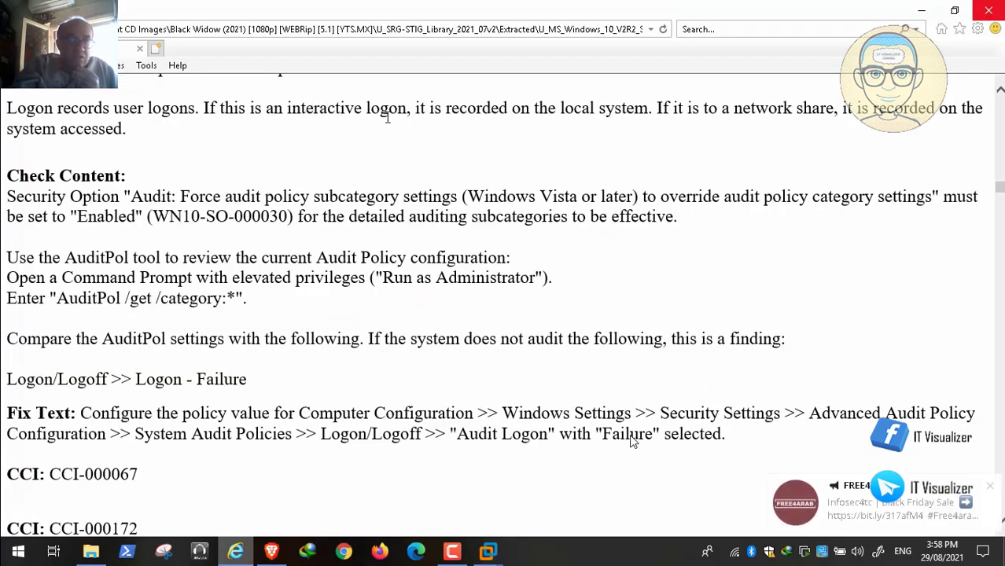
{"action": "left_click", "coordinate": [992, 486]}
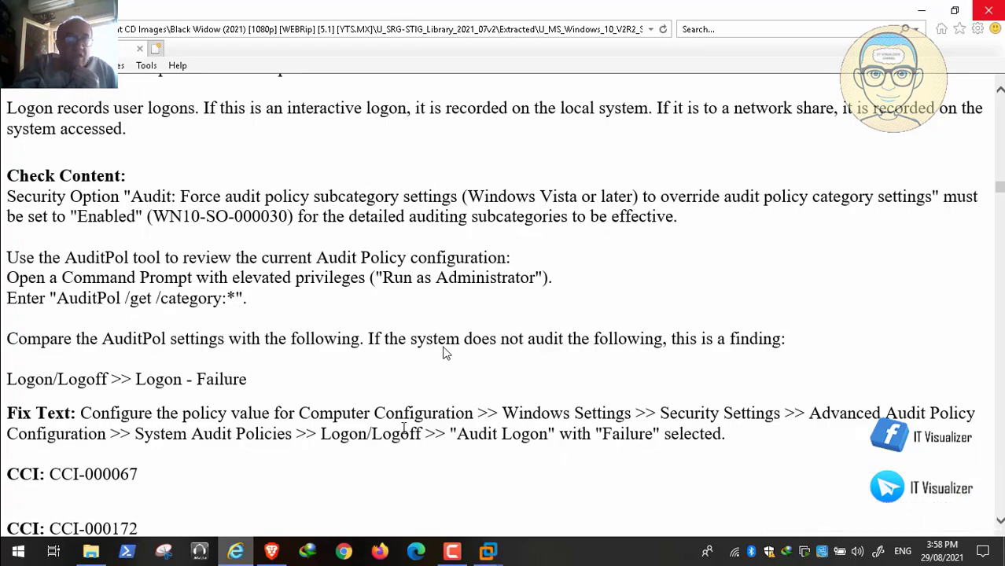
{"action": "scroll", "coordinate": [443, 353], "scroll_direction": "down", "scroll_amount": 5}
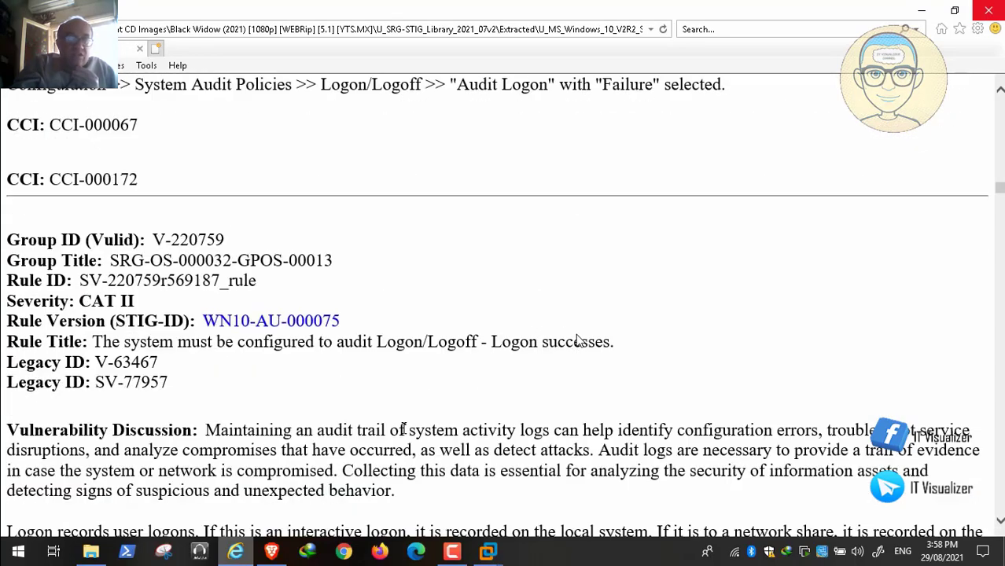
{"action": "scroll", "coordinate": [576, 339], "scroll_direction": "down", "scroll_amount": 3}
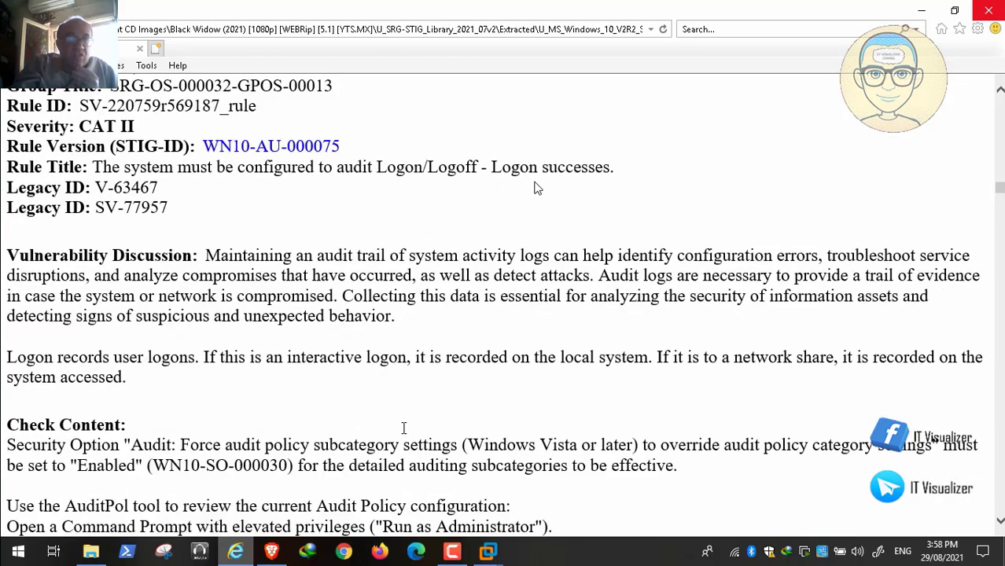
{"action": "scroll", "coordinate": [537, 188], "scroll_direction": "down", "scroll_amount": 3}
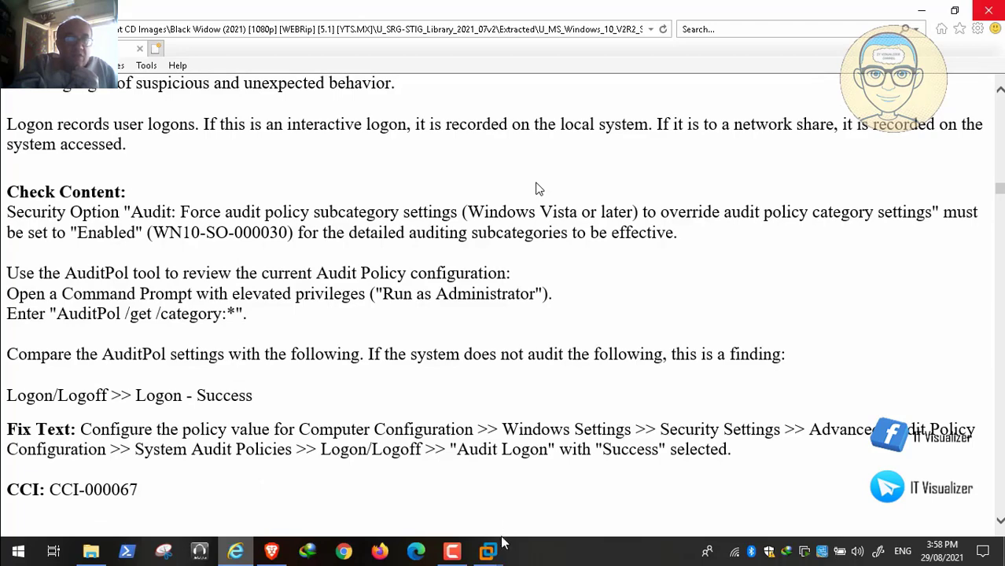
Step: Return to PAW, view the Audit Logon properties under Logon/Logoff, and cancel them
{"action": "mouse_move", "coordinate": [486, 549]}
{"action": "left_click", "coordinate": [418, 471]}
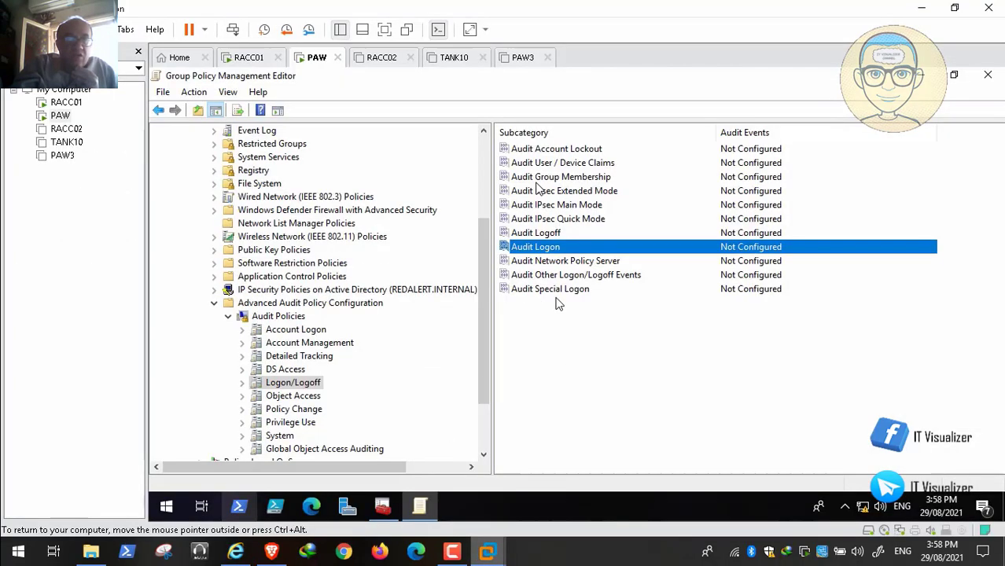
{"action": "double_click", "coordinate": [576, 249]}
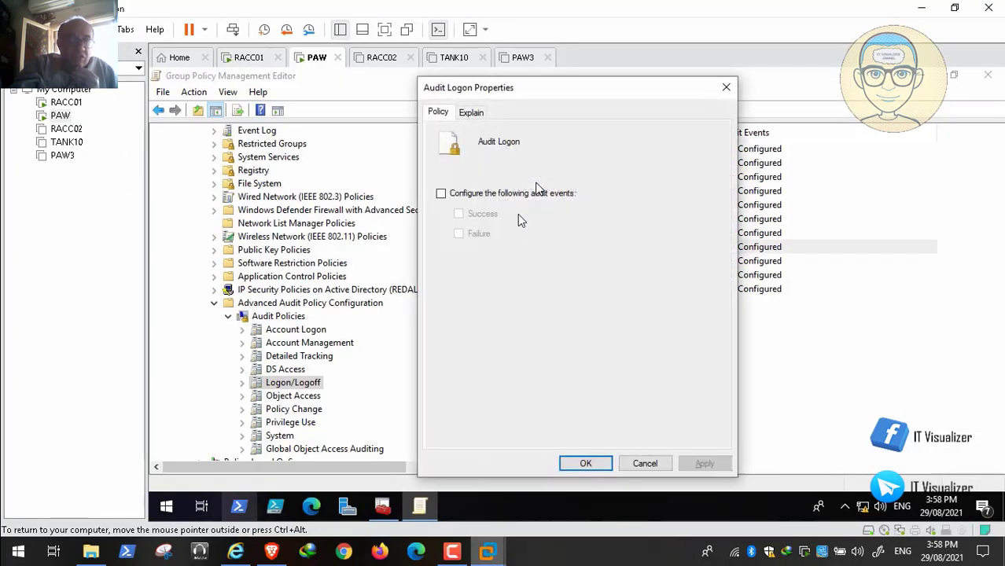
{"action": "left_click", "coordinate": [644, 463]}
Step: Switch to the STIG document and read the Vulnerability Discussion of rule WN10-AU-000080 on auditing Special Logon successes
{"action": "left_click", "coordinate": [239, 507]}
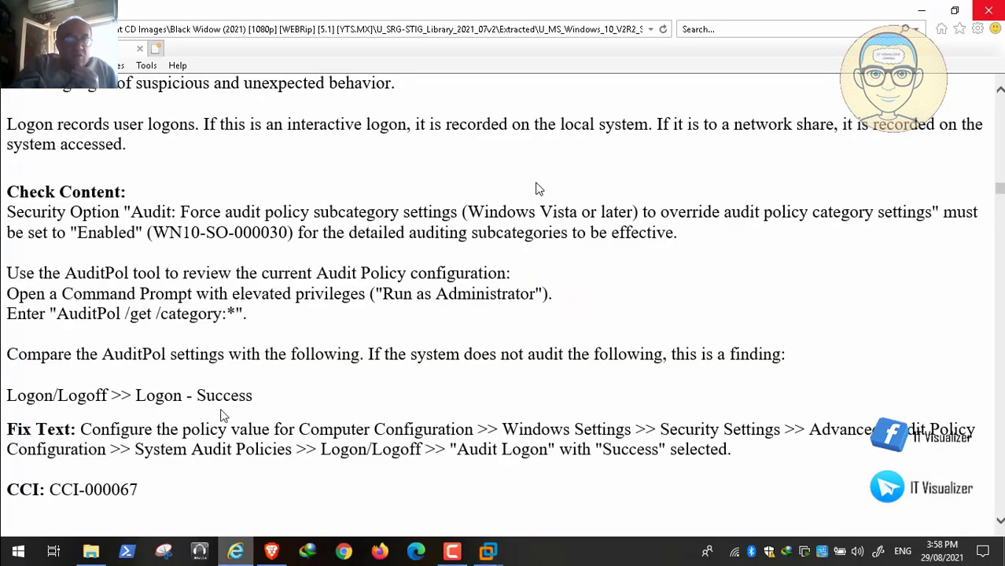
{"action": "scroll", "coordinate": [539, 189], "scroll_direction": "down", "scroll_amount": 5}
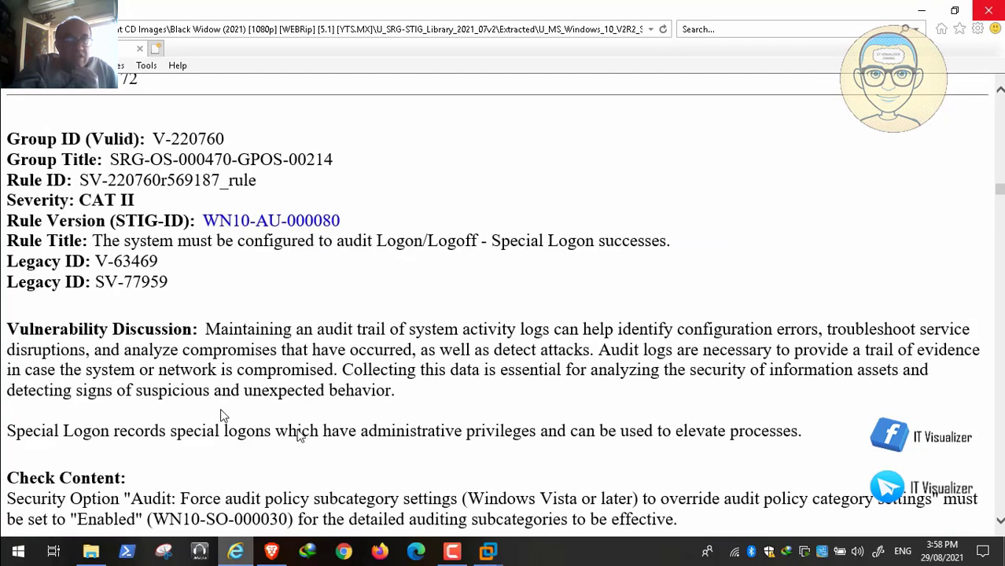
{"action": "mouse_move", "coordinate": [41, 541]}
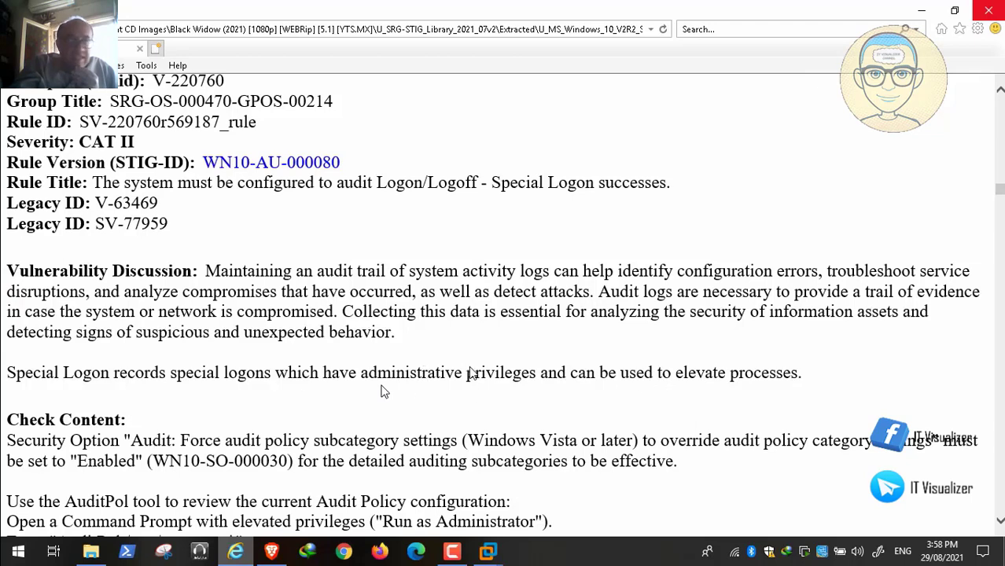
{"action": "mouse_move", "coordinate": [131, 531]}
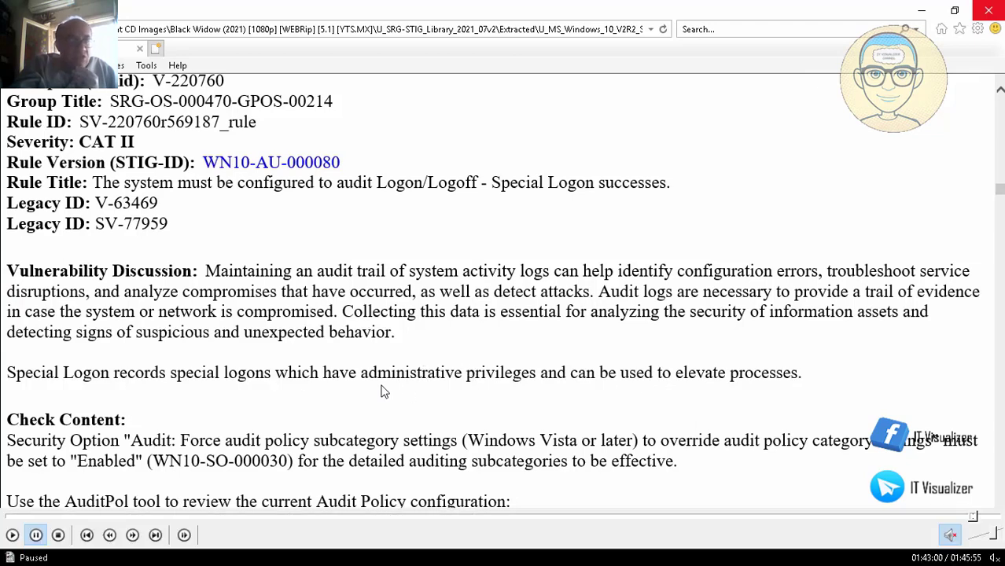
{"action": "left_click", "coordinate": [12, 535]}
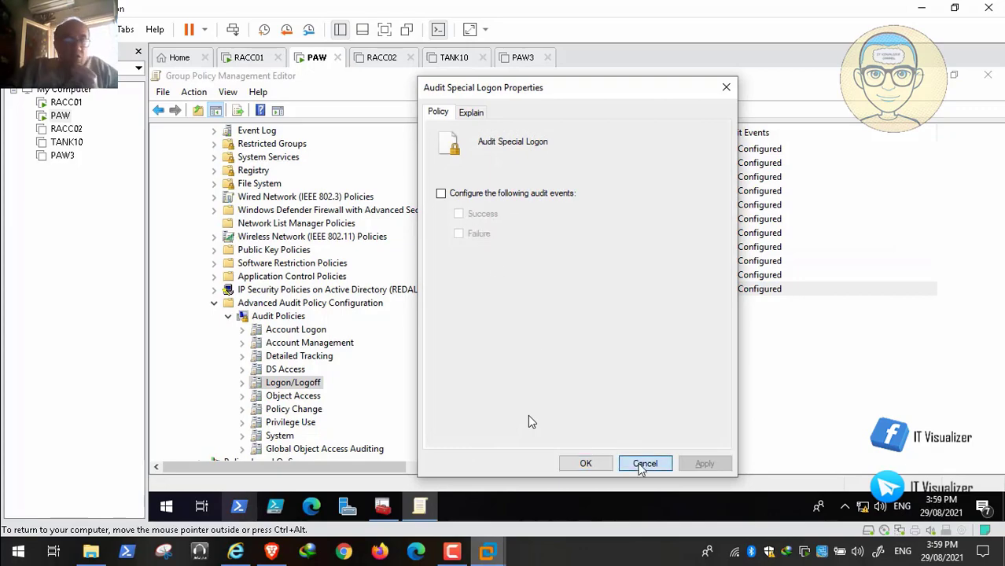
Step: Cancel the Audit Special Logon properties on PAW and read rule WN10-AU-000081 on auditing File Share failures in the STIG document
{"action": "key", "text": "Left"}
{"action": "key", "text": "Return"}
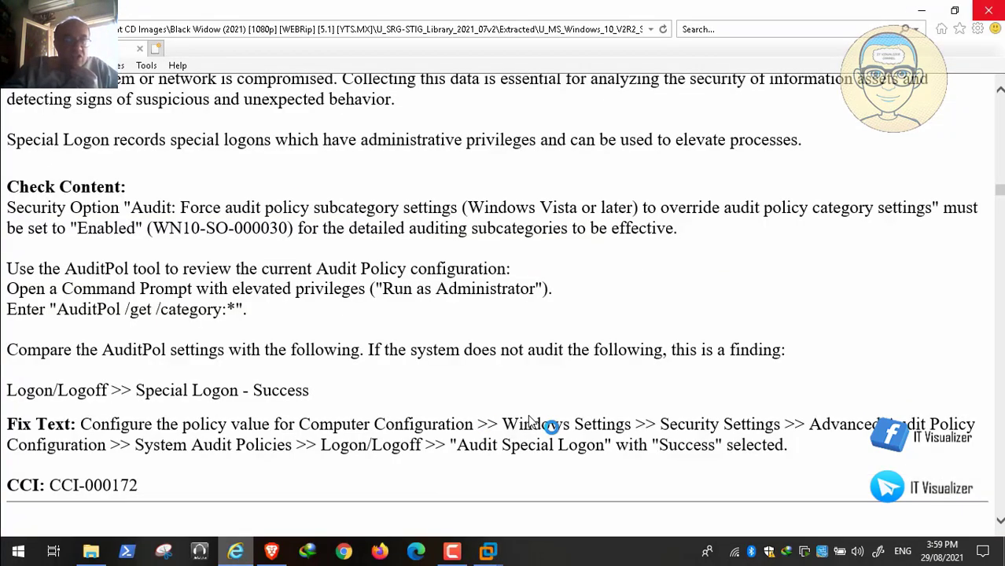
{"action": "scroll", "coordinate": [529, 422], "scroll_direction": "down", "scroll_amount": 5}
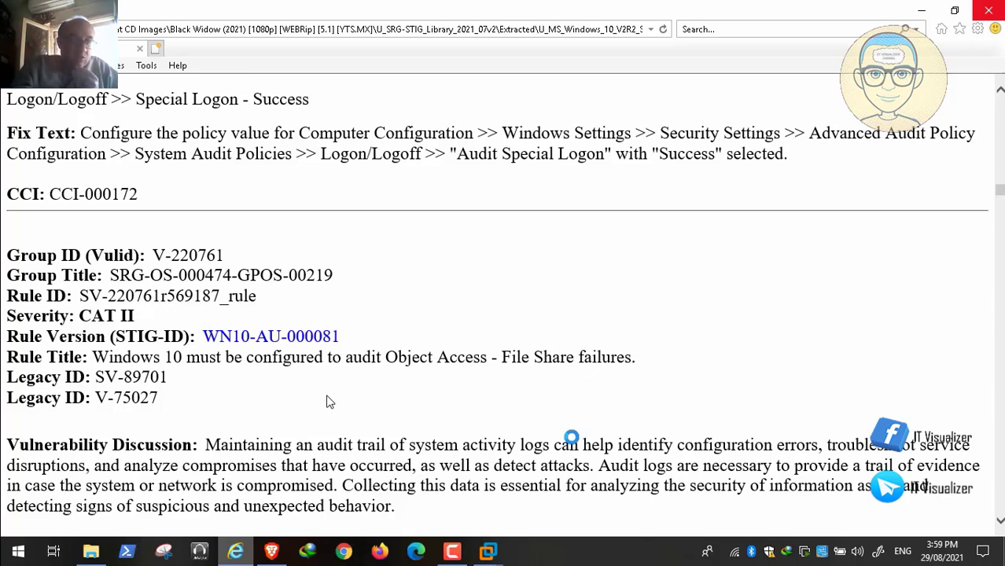
{"action": "left_click", "coordinate": [17, 535]}
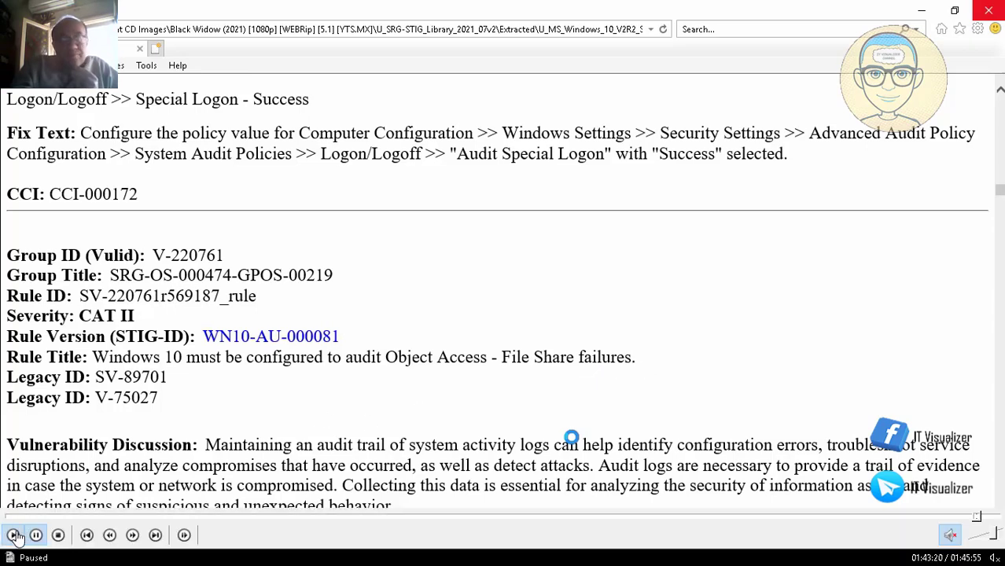
{"action": "left_click", "coordinate": [16, 535]}
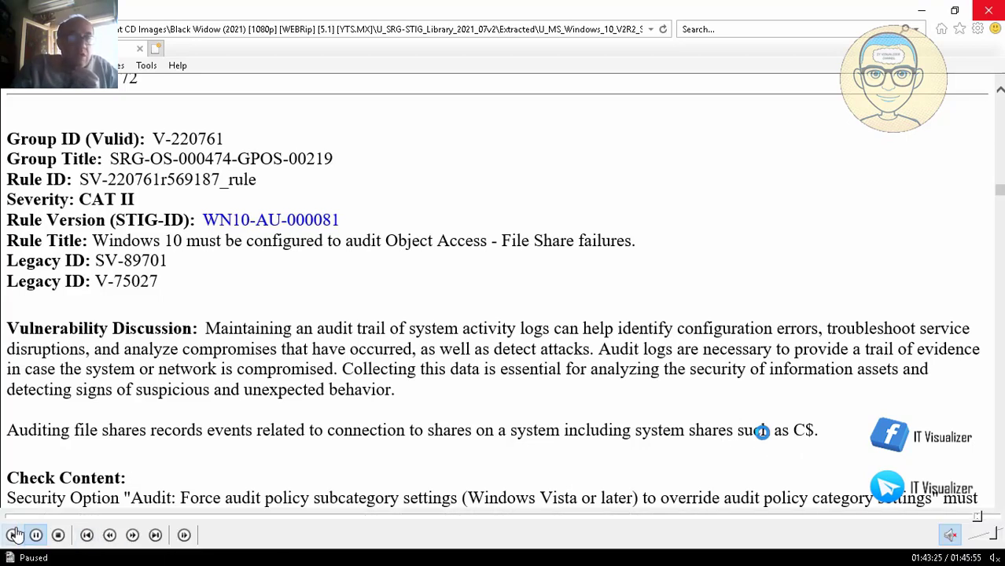
{"action": "left_click", "coordinate": [13, 535]}
{"action": "left_click", "coordinate": [14, 535]}
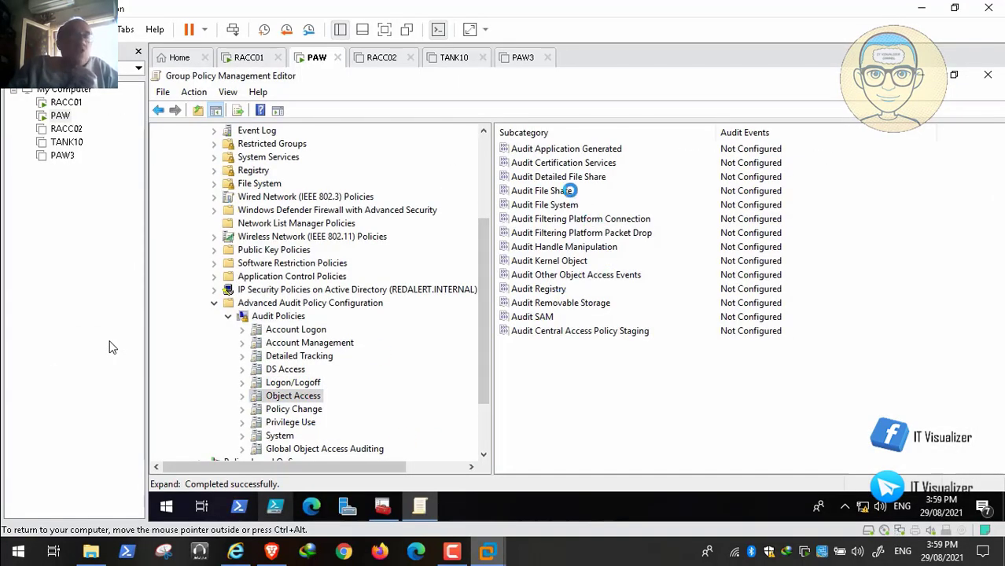
Step: Recheck the Fix Text of rule WN10-AU-000081 and open the Audit File Share properties under Object Access on PAW
{"action": "key", "text": "ctrl+alt"}
{"action": "key", "text": "alt+Tab"}
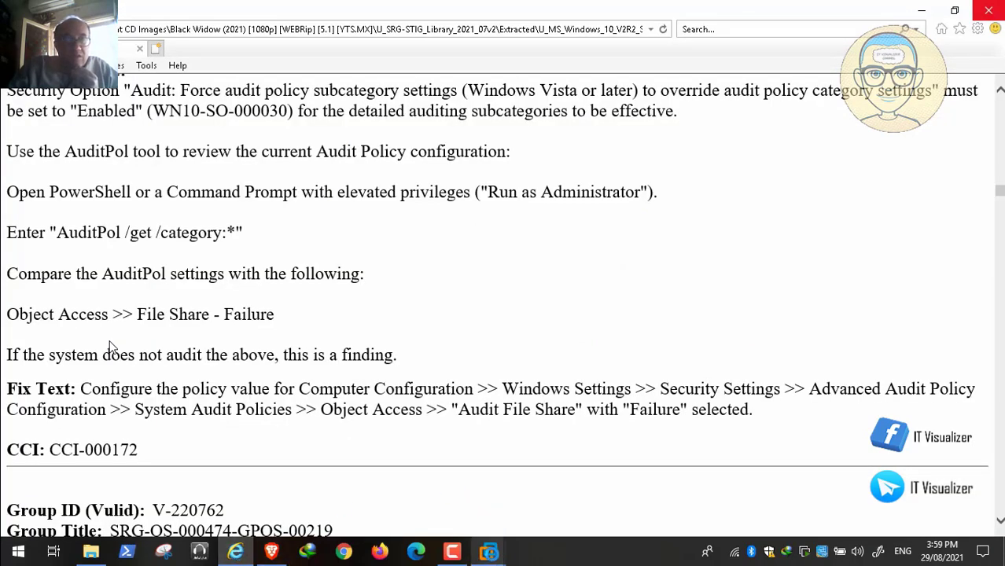
{"action": "key", "text": "alt+Tab"}
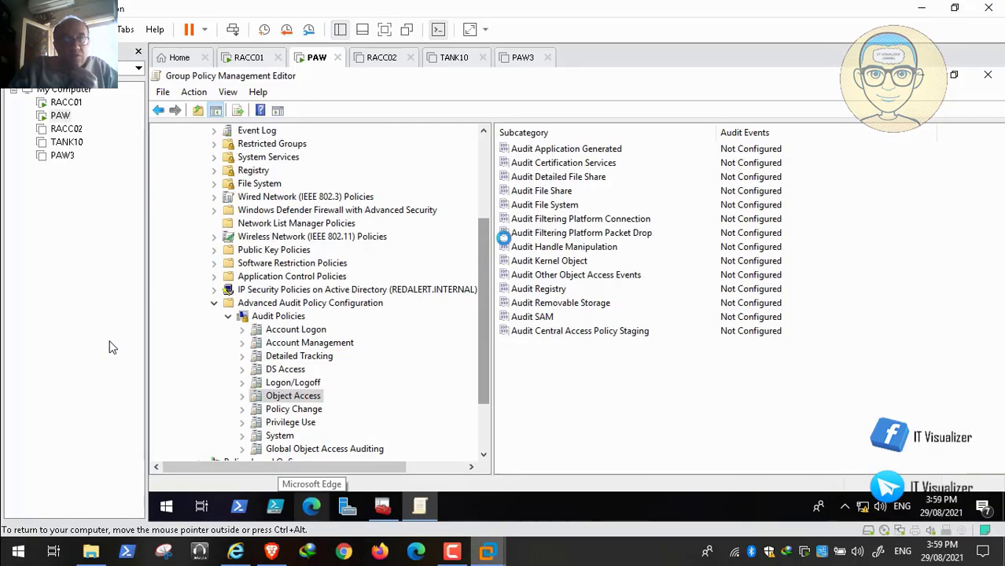
{"action": "double_click", "coordinate": [550, 190]}
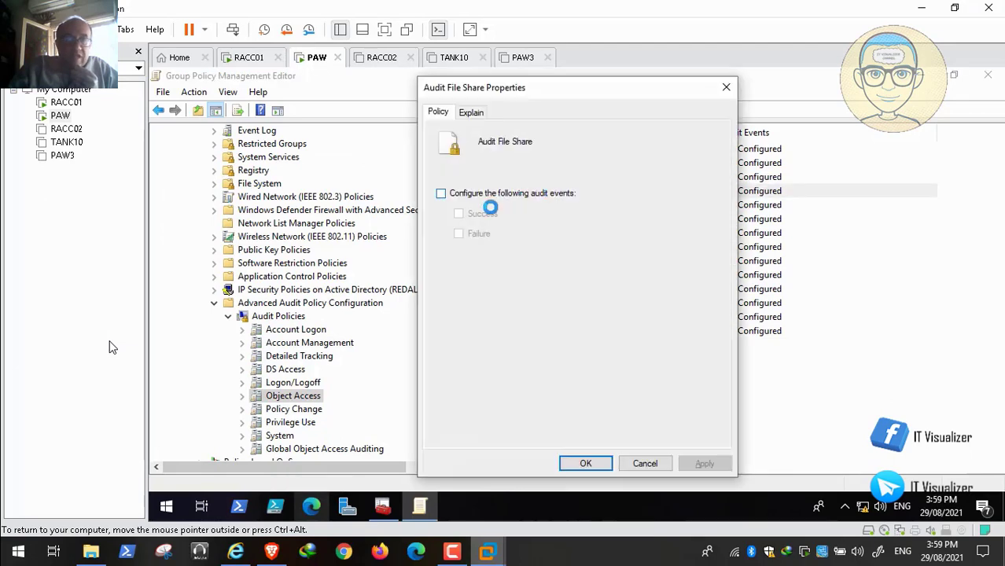
{"action": "mouse_move", "coordinate": [271, 551]}
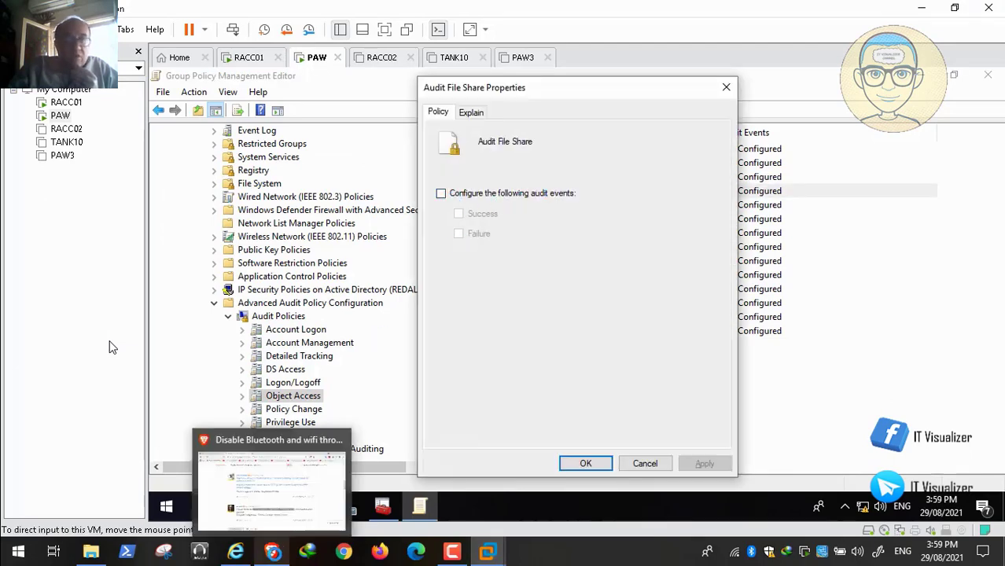
{"action": "left_click", "coordinate": [451, 551]}
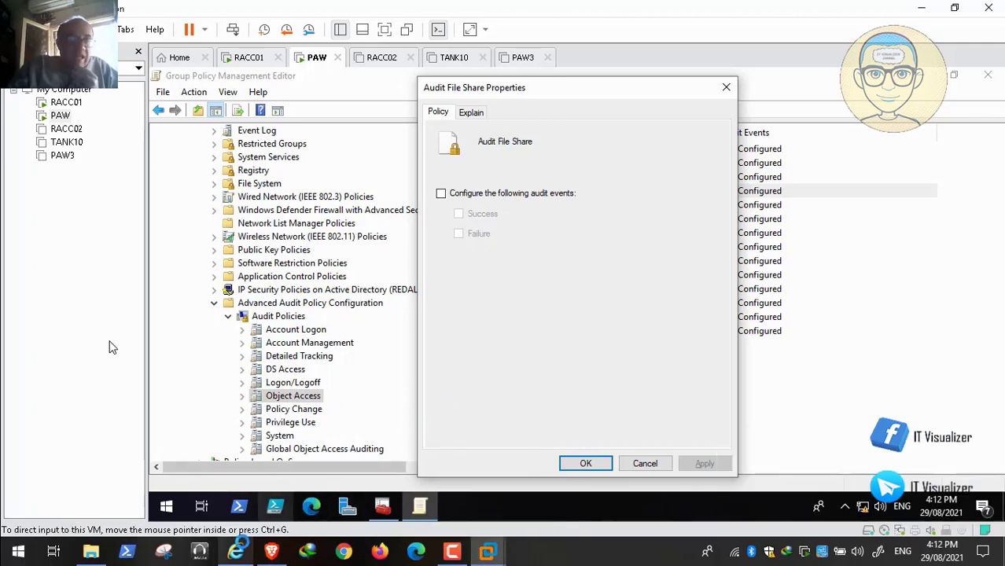
Step: In the STIG document, select the full text of rule WN10-AU-000081, from its Group ID to the CCI entry, and copy it
{"action": "key", "text": "alt+Tab"}
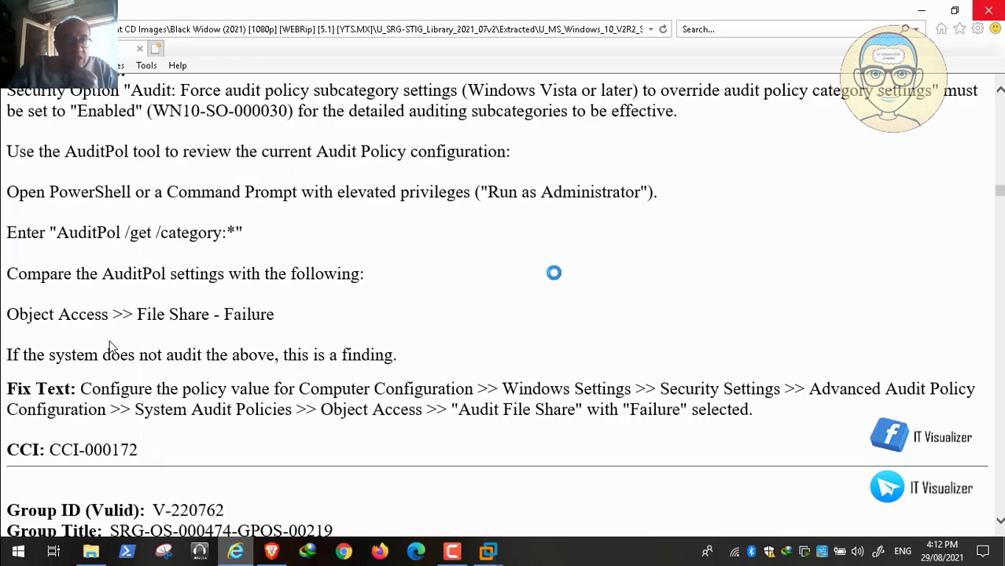
{"action": "scroll", "coordinate": [110, 347], "scroll_direction": "up", "scroll_amount": 5}
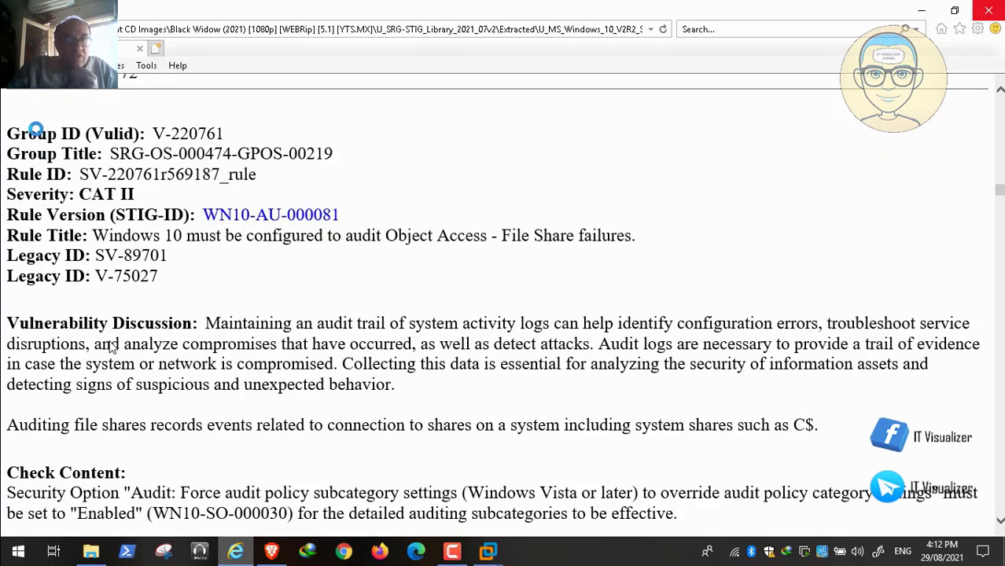
{"action": "left_click_drag", "start_coordinate": [10, 132], "coordinate": [642, 462]}
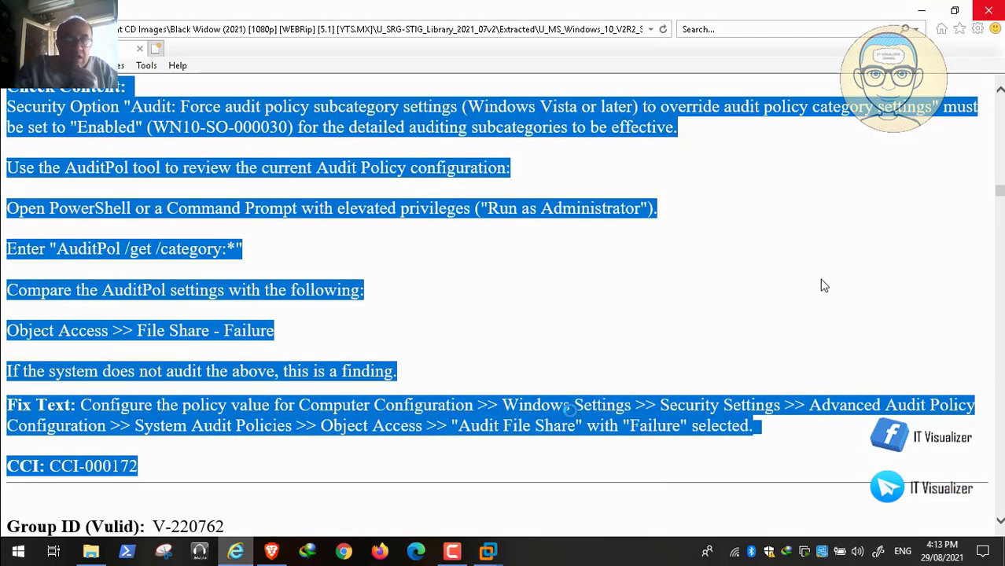
{"action": "right_click", "coordinate": [574, 260]}
{"action": "left_click", "coordinate": [635, 219]}
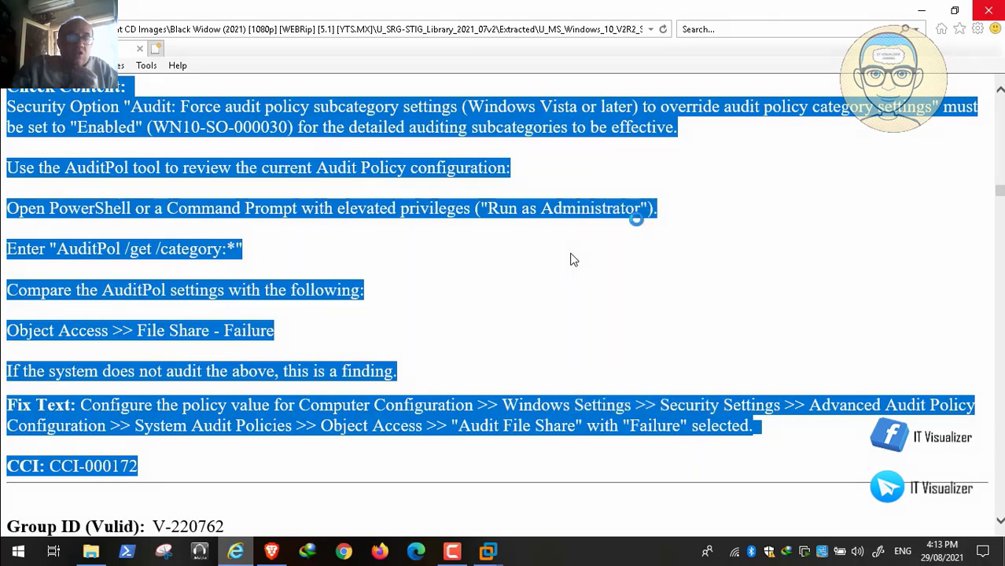
Step: Create a new text document on the host desktop, keep its default name, and open it in Notepad
{"action": "key", "text": "alt+Tab"}
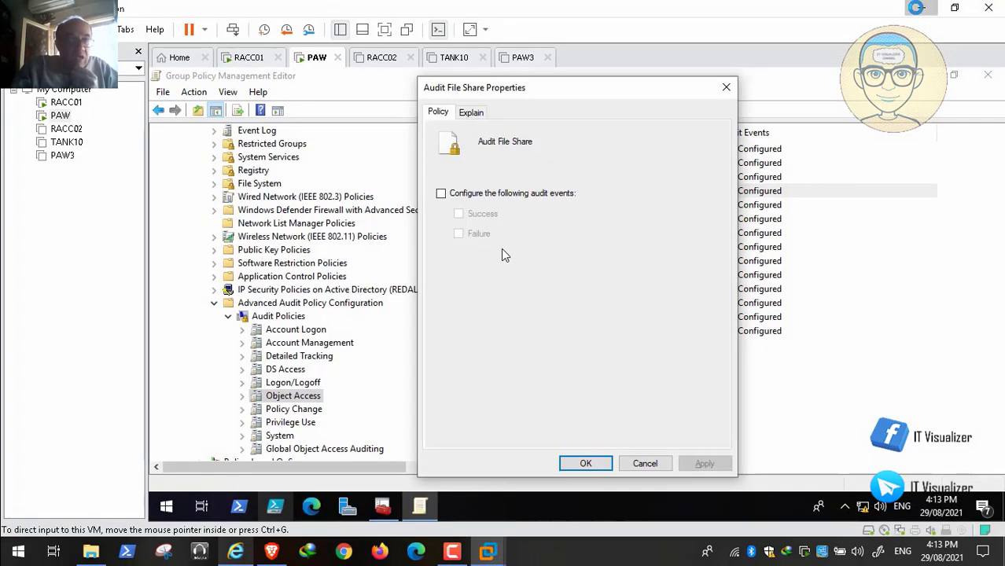
{"action": "key", "text": "alt+Tab"}
{"action": "key", "text": "alt+Tab"}
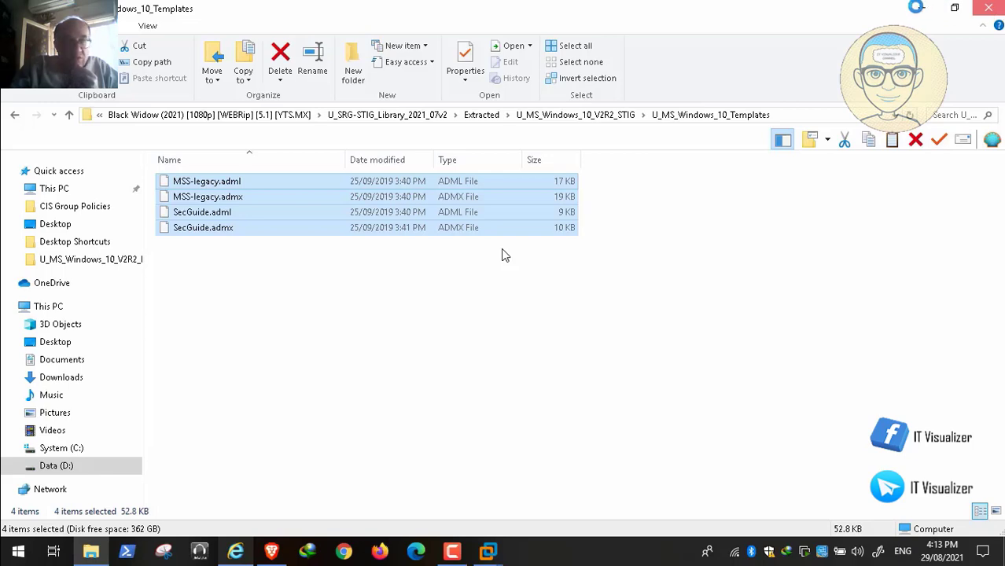
{"action": "key", "text": "super+d"}
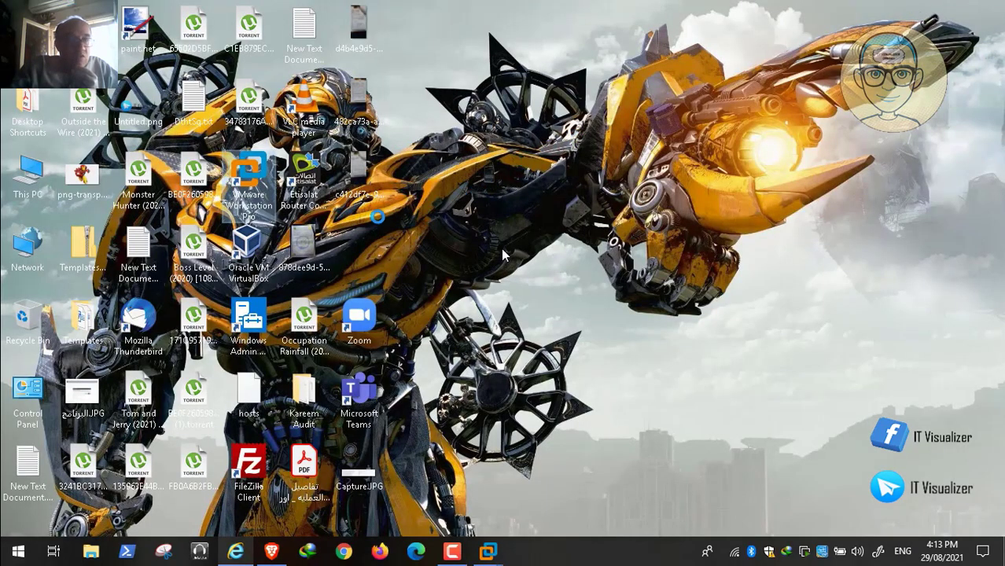
{"action": "right_click", "coordinate": [487, 371]}
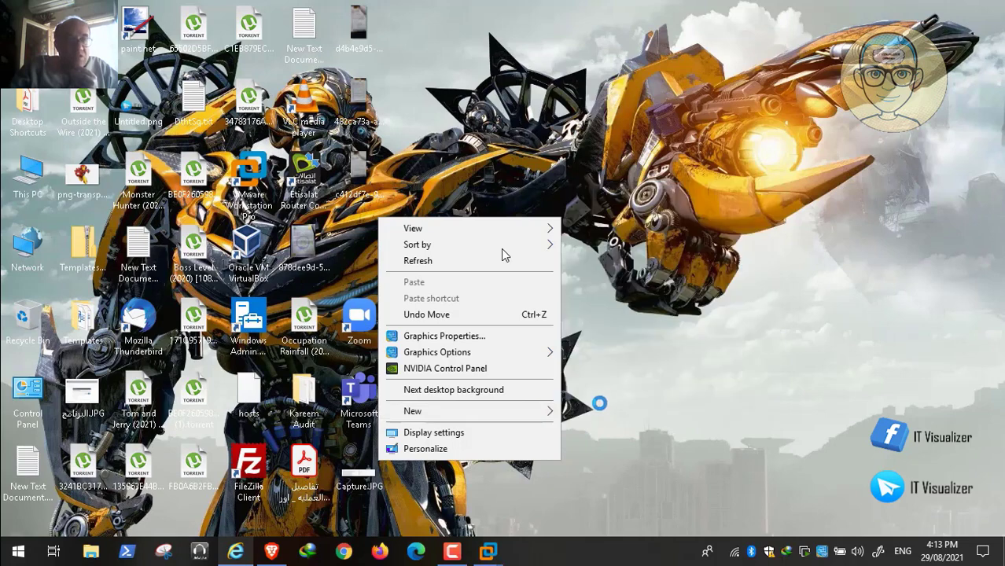
{"action": "mouse_move", "coordinate": [541, 411]}
{"action": "left_click", "coordinate": [608, 361]}
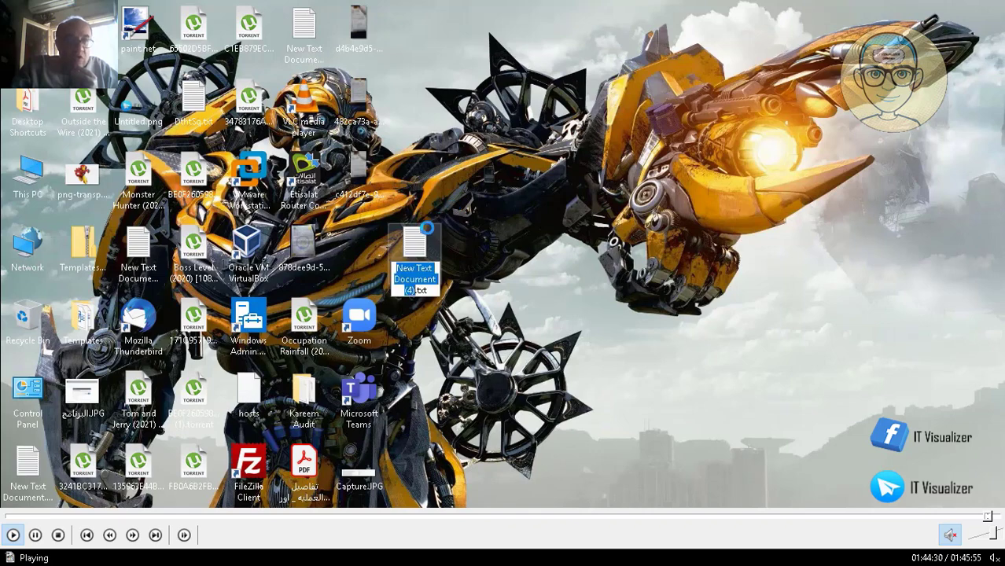
{"action": "key", "text": "Return"}
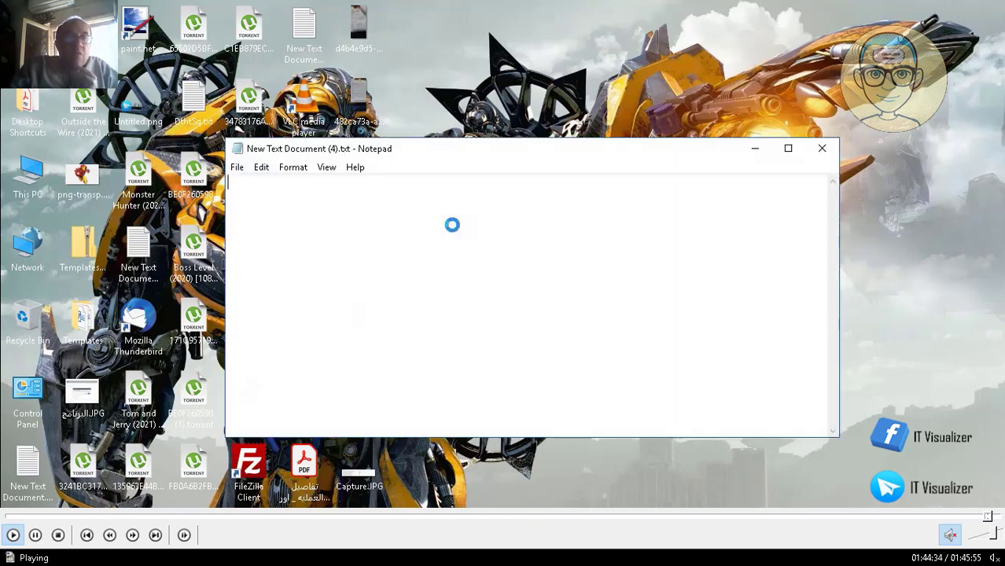
Step: Paste the copied text of rule WN10-AU-000081 into the empty text document, then save and close the file
{"action": "key", "text": "ctrl+v"}
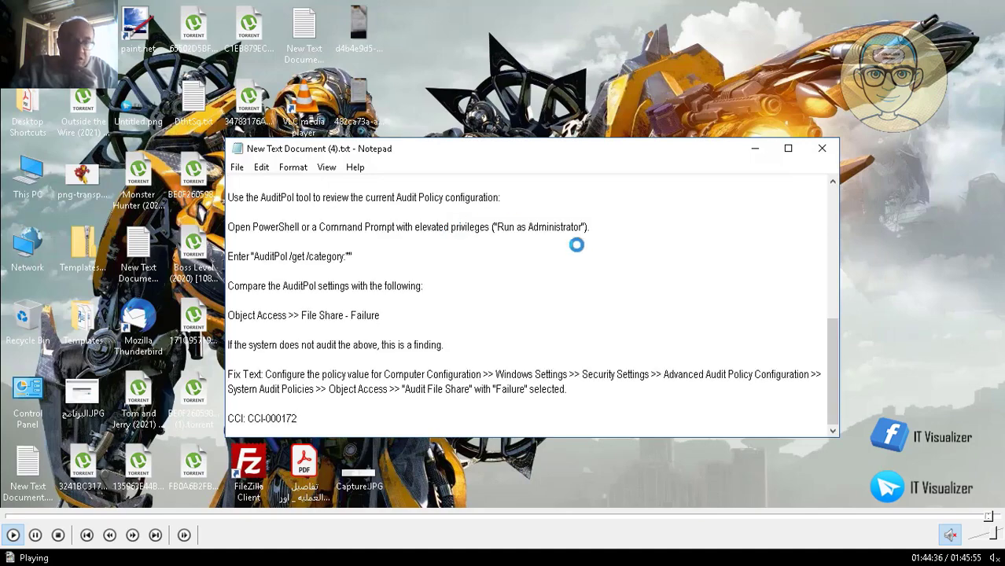
{"action": "left_click_drag", "start_coordinate": [831, 371], "coordinate": [817, 224]}
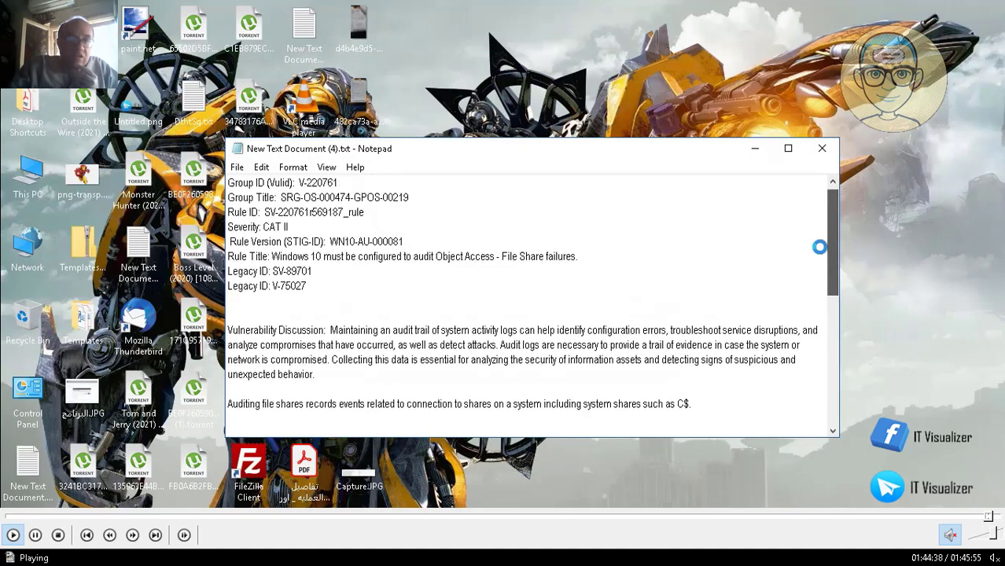
{"action": "left_click", "coordinate": [237, 166]}
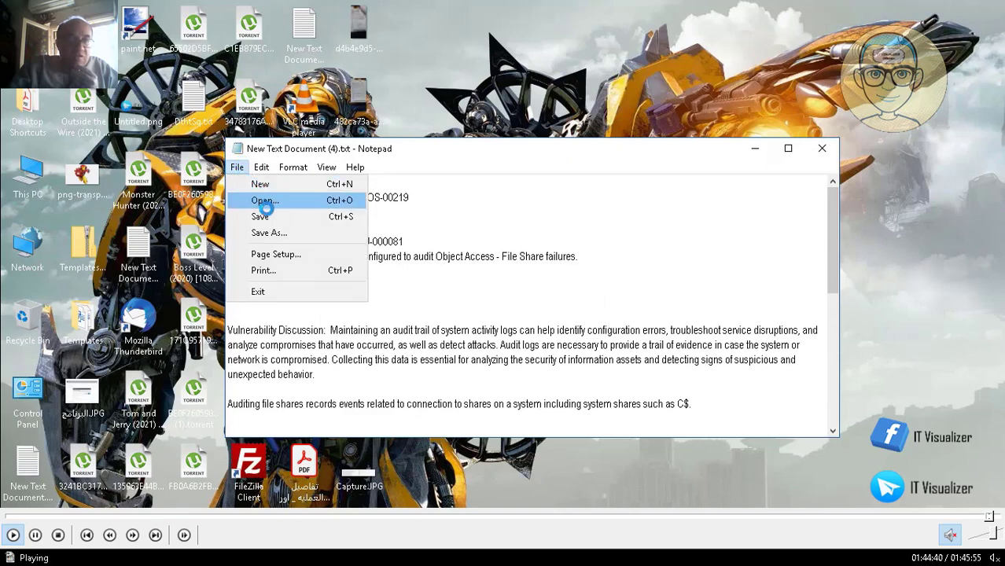
{"action": "left_click", "coordinate": [253, 212]}
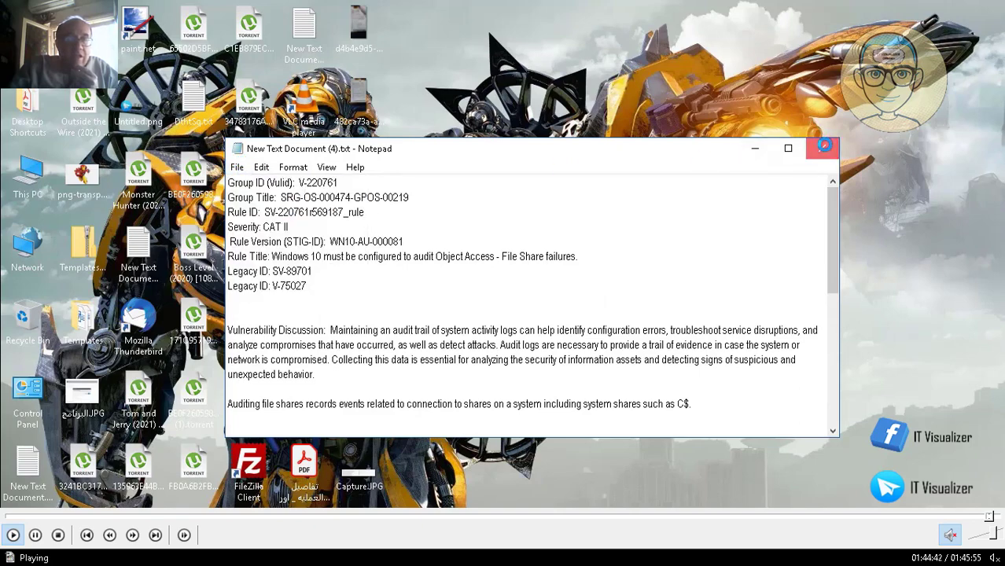
{"action": "left_click", "coordinate": [821, 147]}
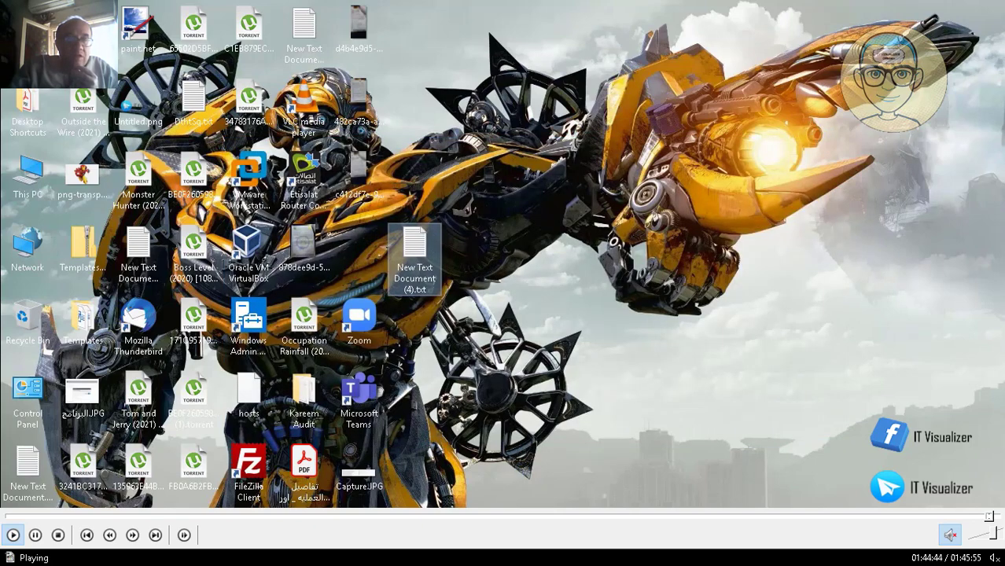